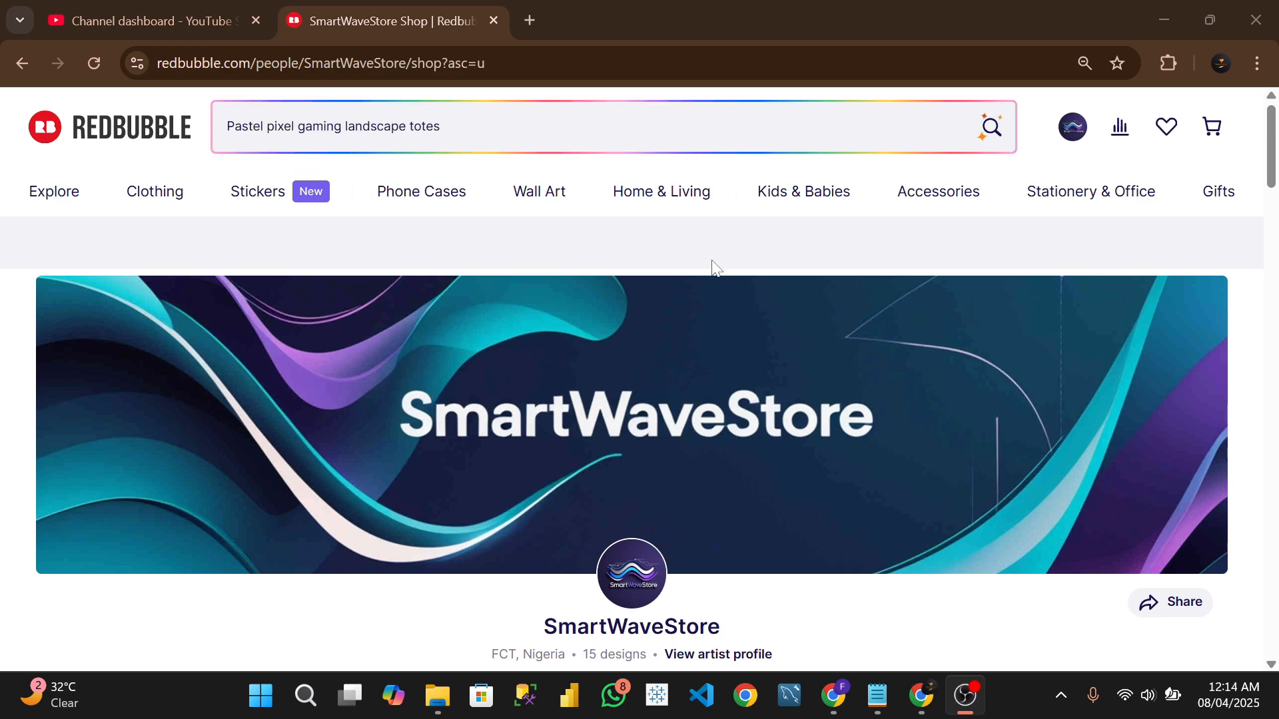
Switch to YouTube Studio and examine the latest video's performance and its ranking by views on the channel dashboard.
left_click(924, 698)
left_click(165, 10)
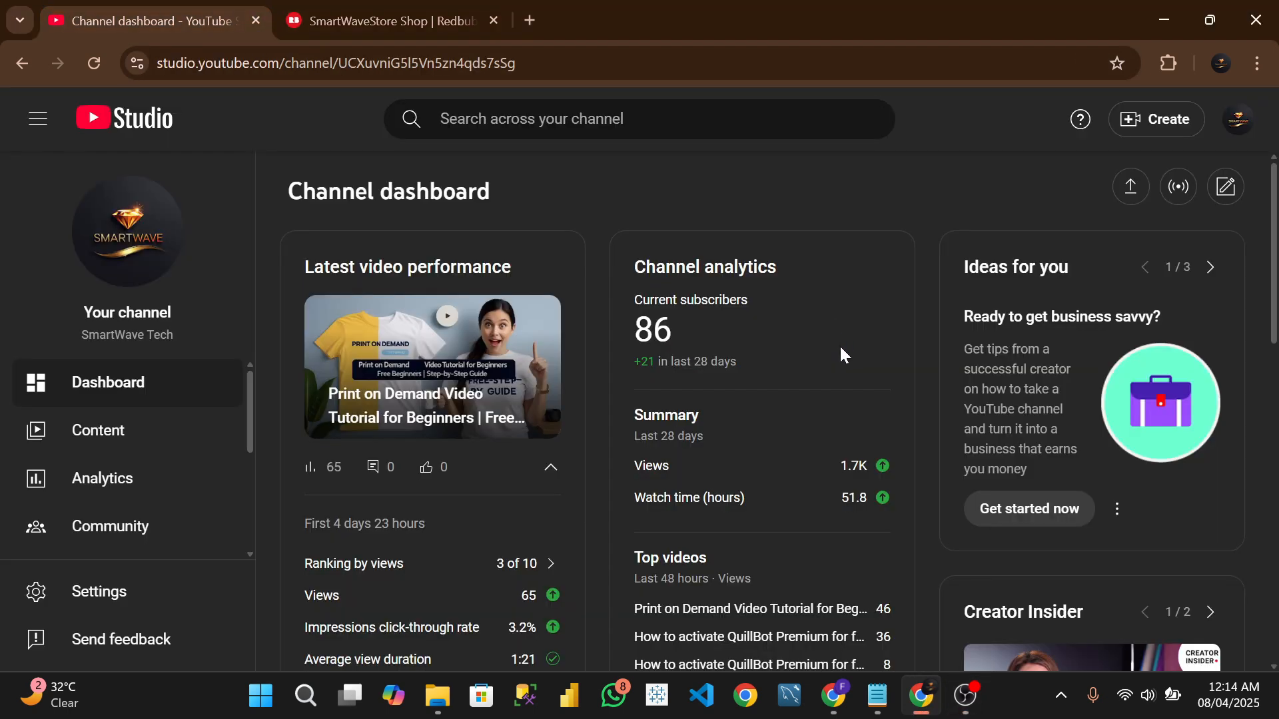
scroll(764, 341, "down", 1)
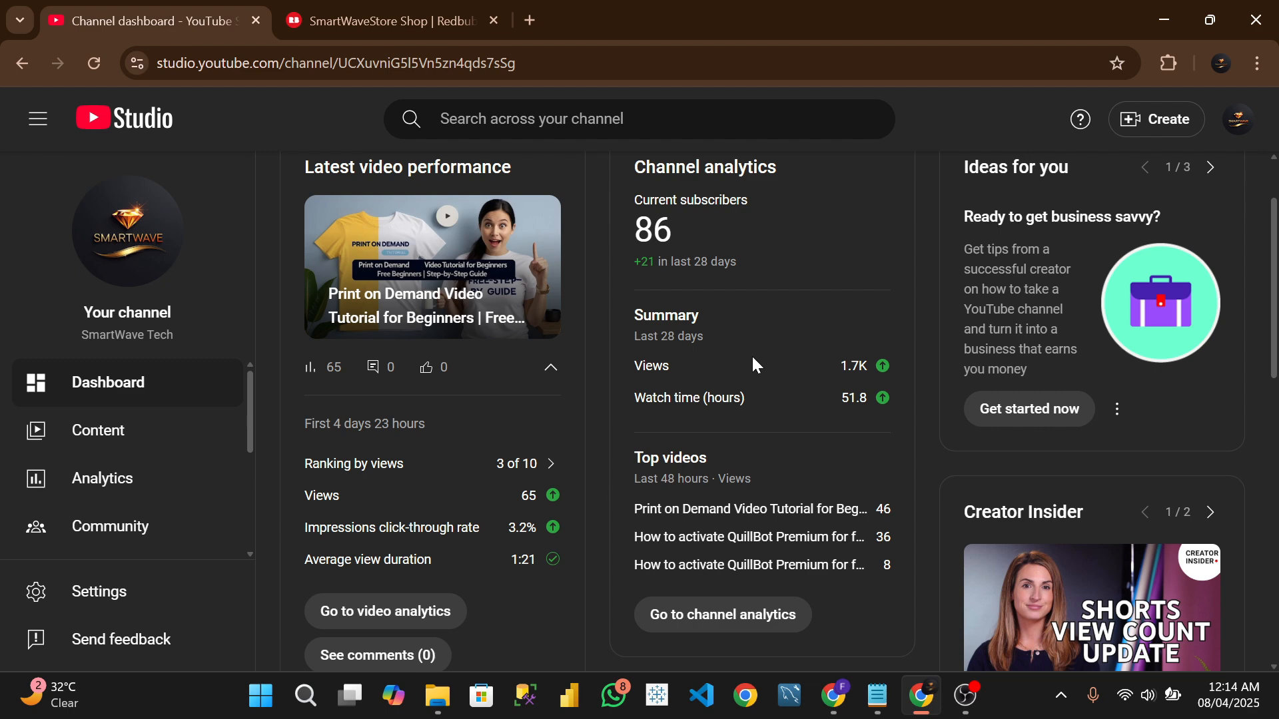
scroll(448, 314, "down", 5)
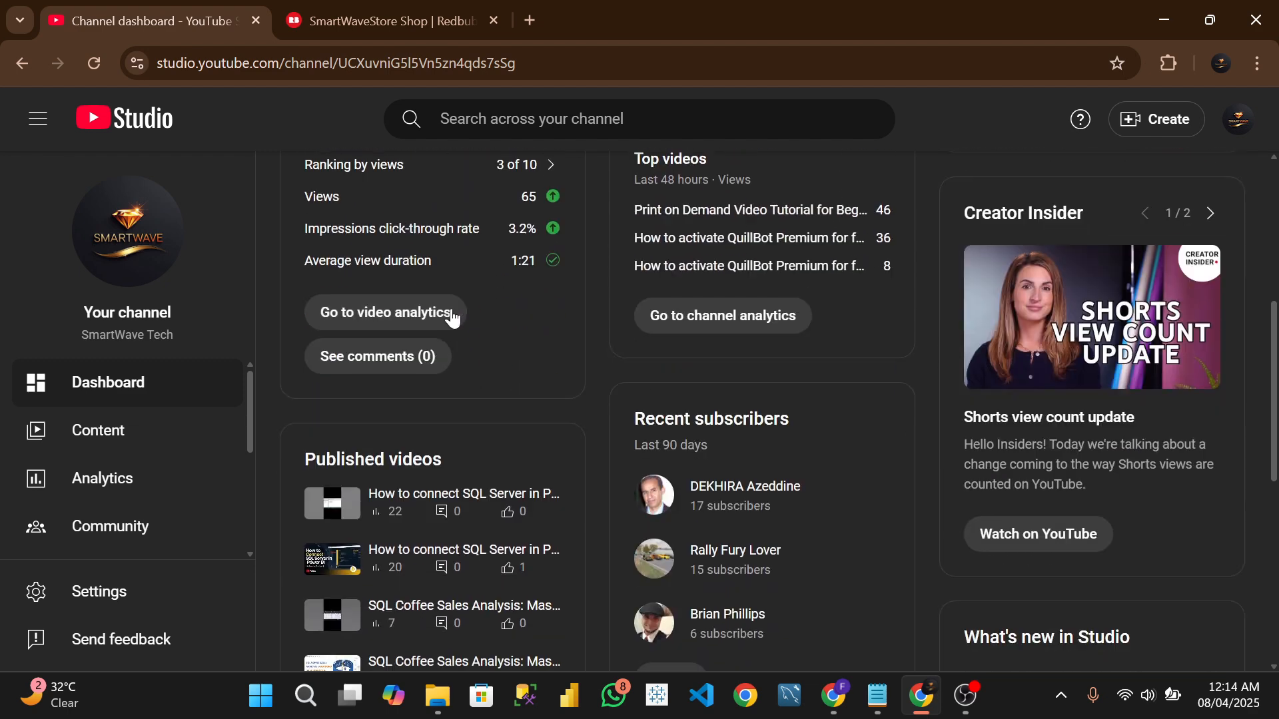
scroll(448, 314, "up", 6)
scroll(406, 403, "down", 2)
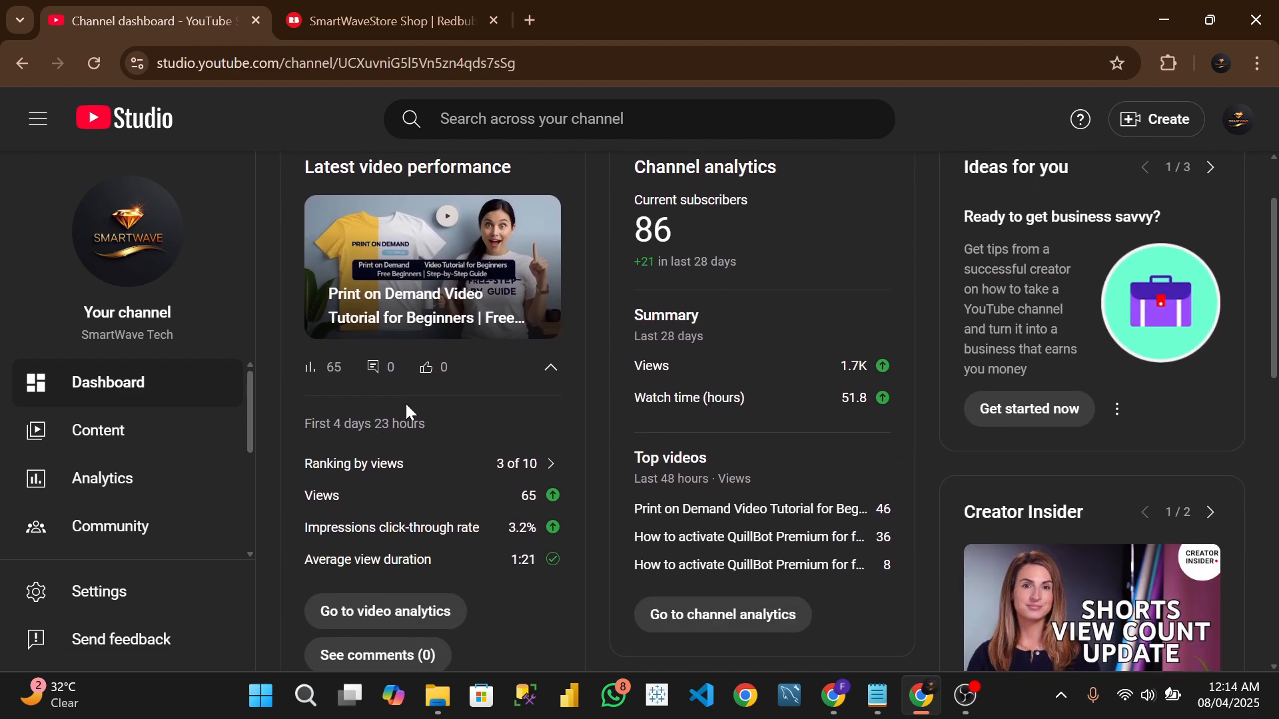
scroll(471, 269, "up", 2)
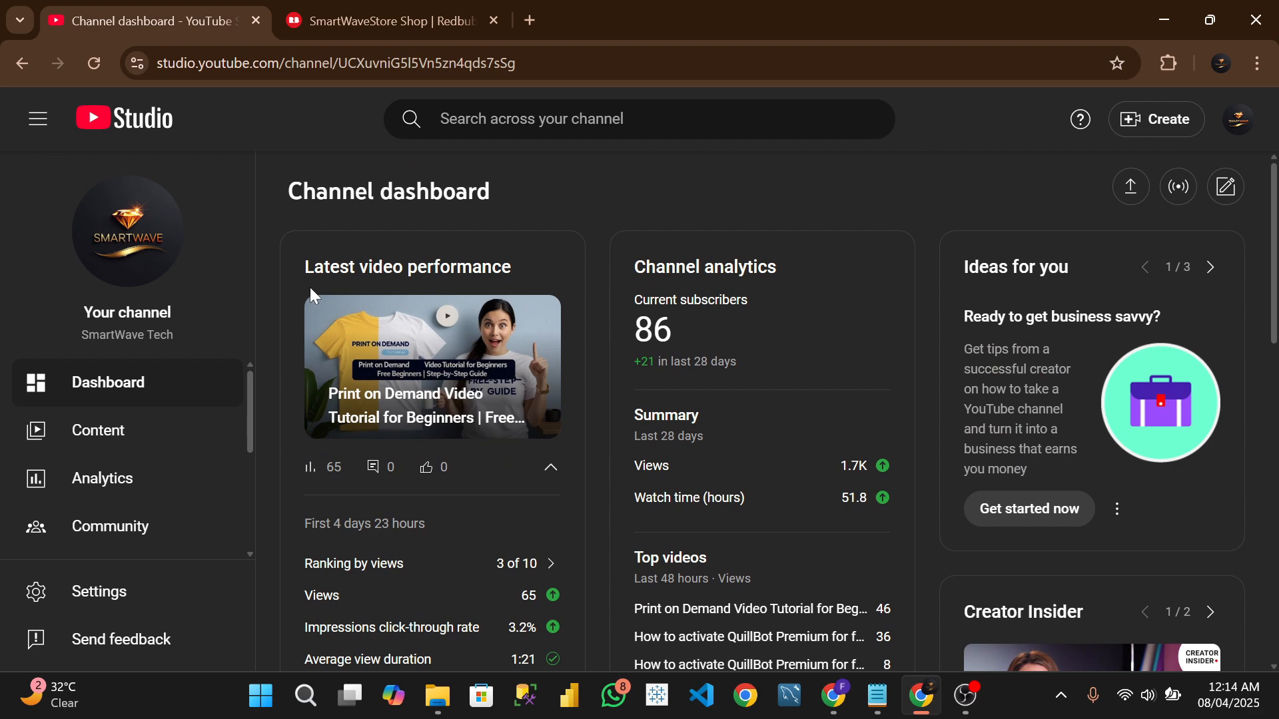
scroll(534, 365, "down", 4)
left_click(534, 365)
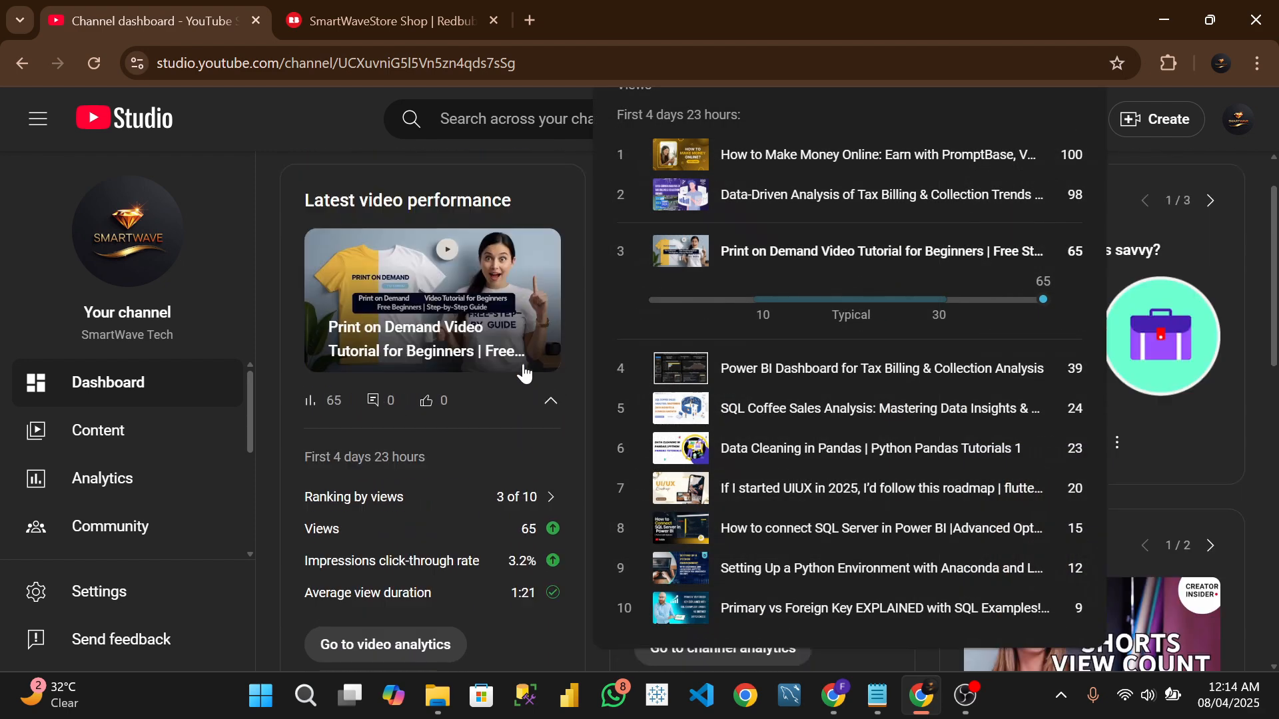
scroll(524, 373, "up", 2)
left_click(517, 182)
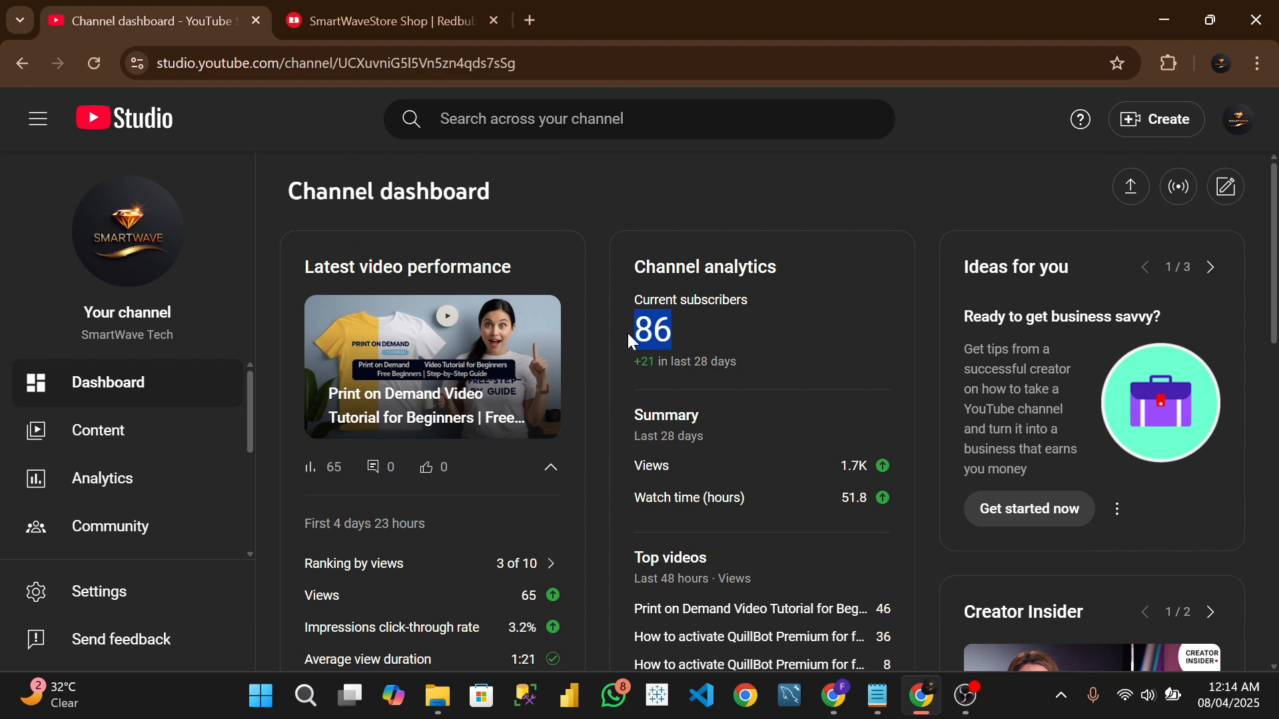
Examine the subscriber figure, 28-day summary and top videos in the dashboard's channel analytics.
left_click(700, 318)
scroll(725, 254, "down", 4)
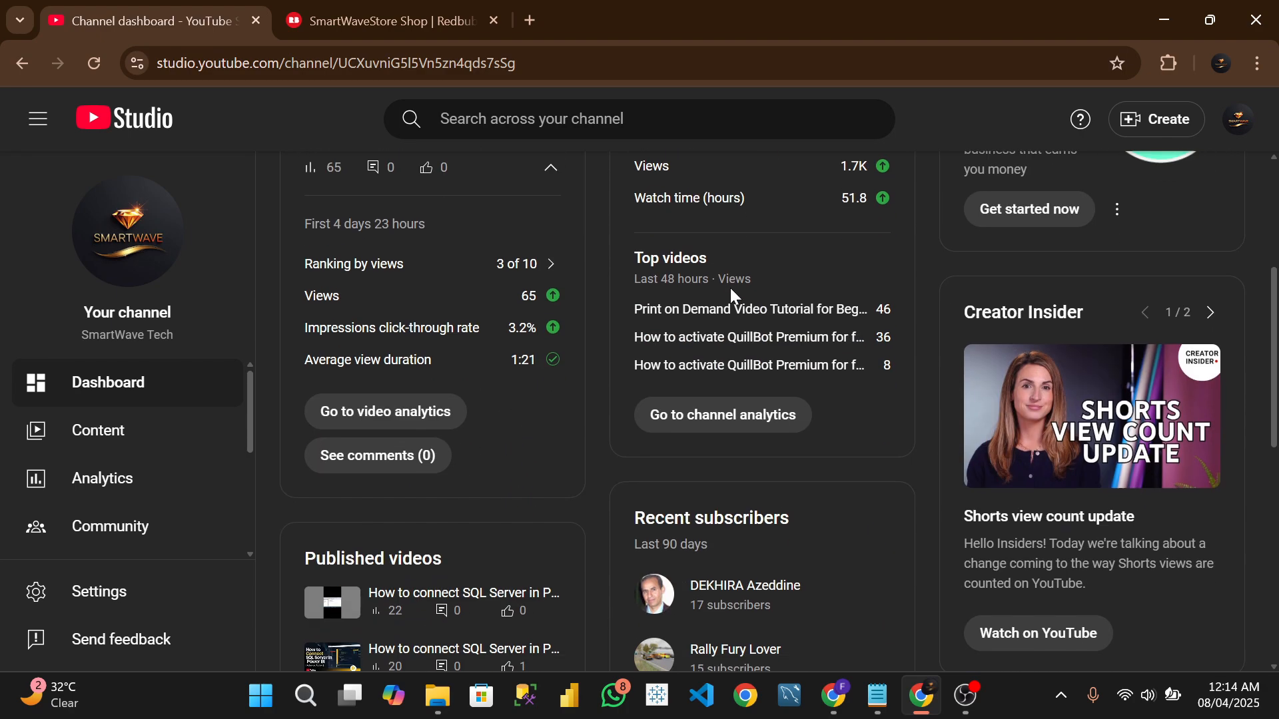
scroll(732, 293, "up", 4)
scroll(739, 300, "down", 4)
scroll(745, 305, "up", 4)
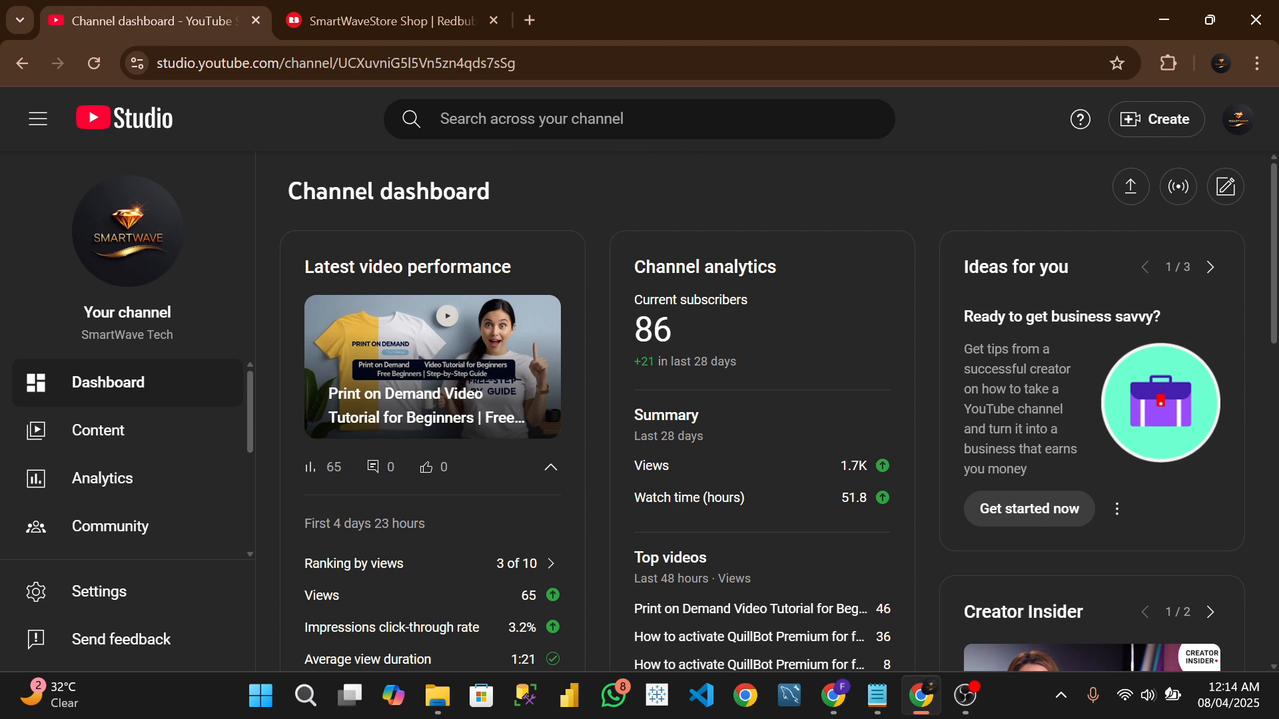
scroll(733, 333, "down", 4)
scroll(733, 333, "up", 4)
Switch to the SmartWaveStore shop on Redbubble and open the page for adding new work, completing the human verification.
left_click(344, 13)
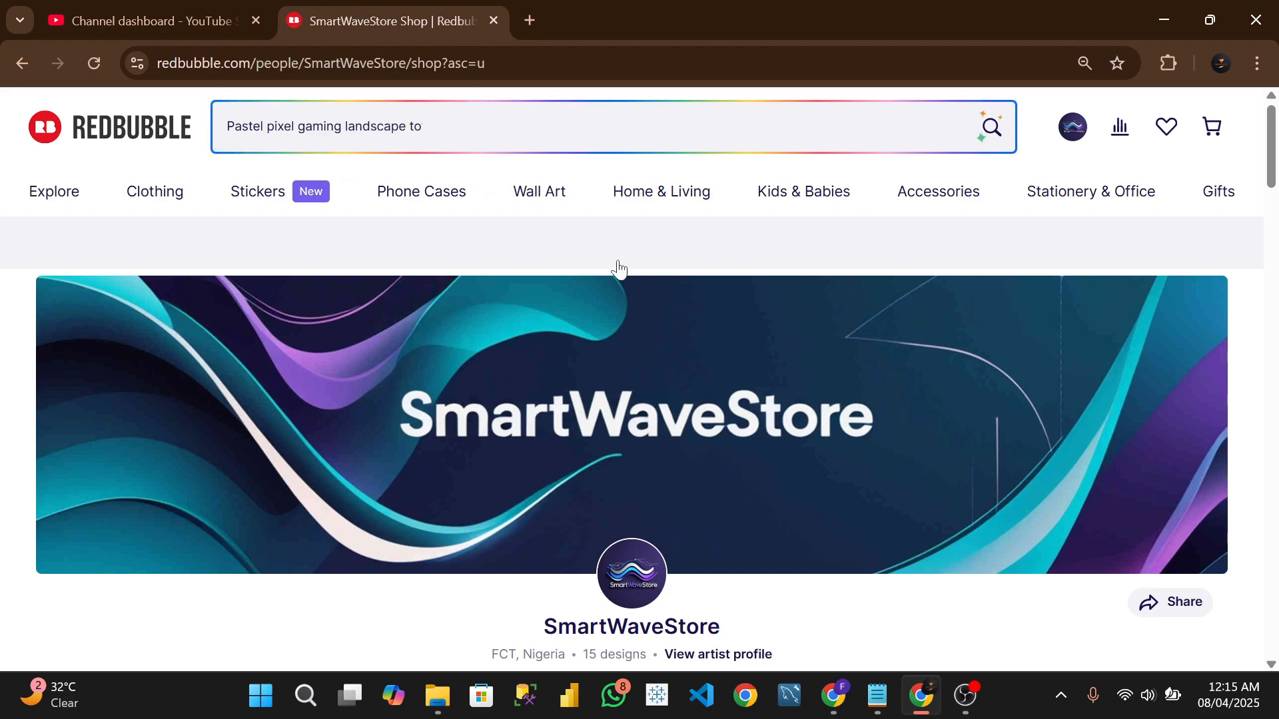
scroll(1045, 393, "down", 3)
scroll(999, 403, "up", 3)
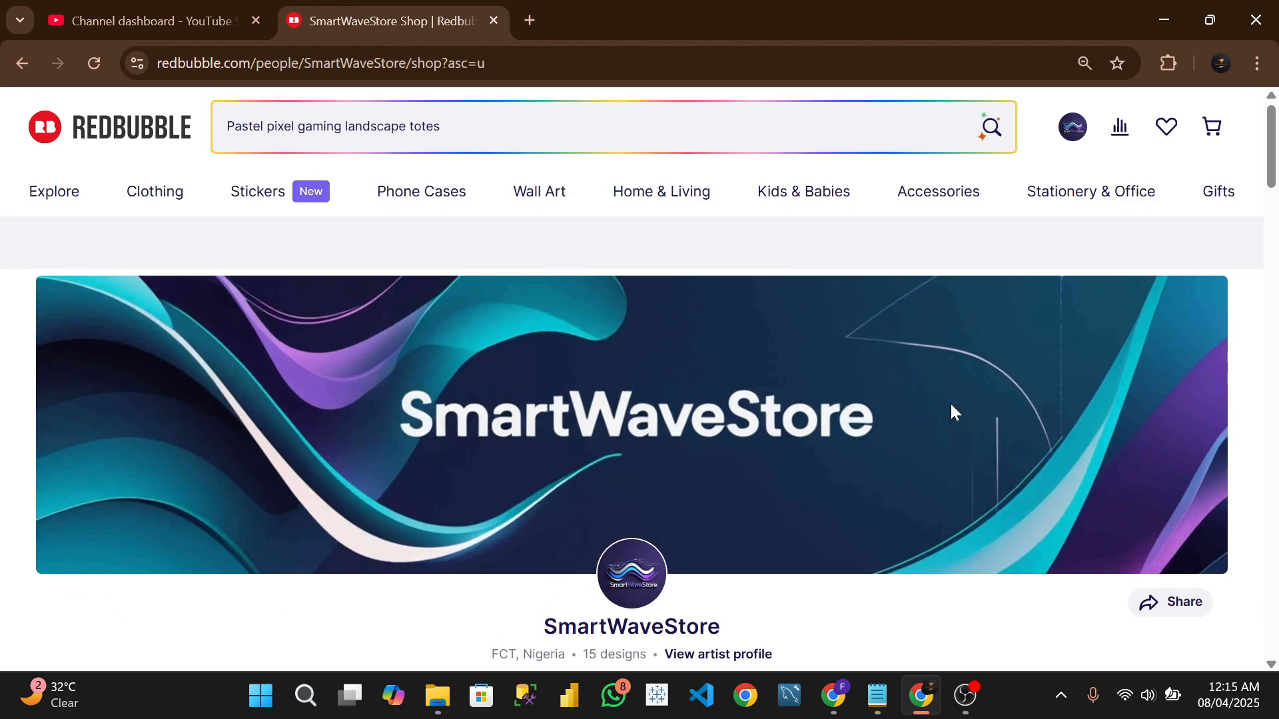
scroll(949, 406, "down", 5)
scroll(951, 399, "up", 5)
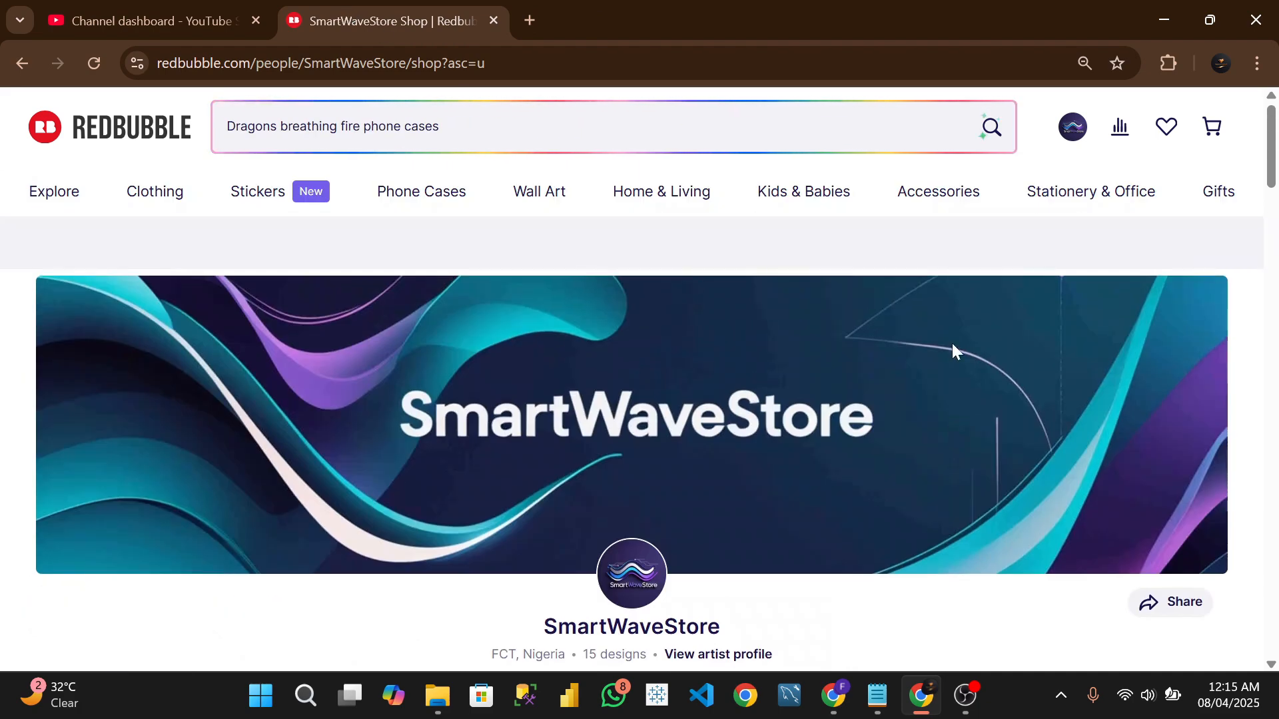
left_click(1072, 126)
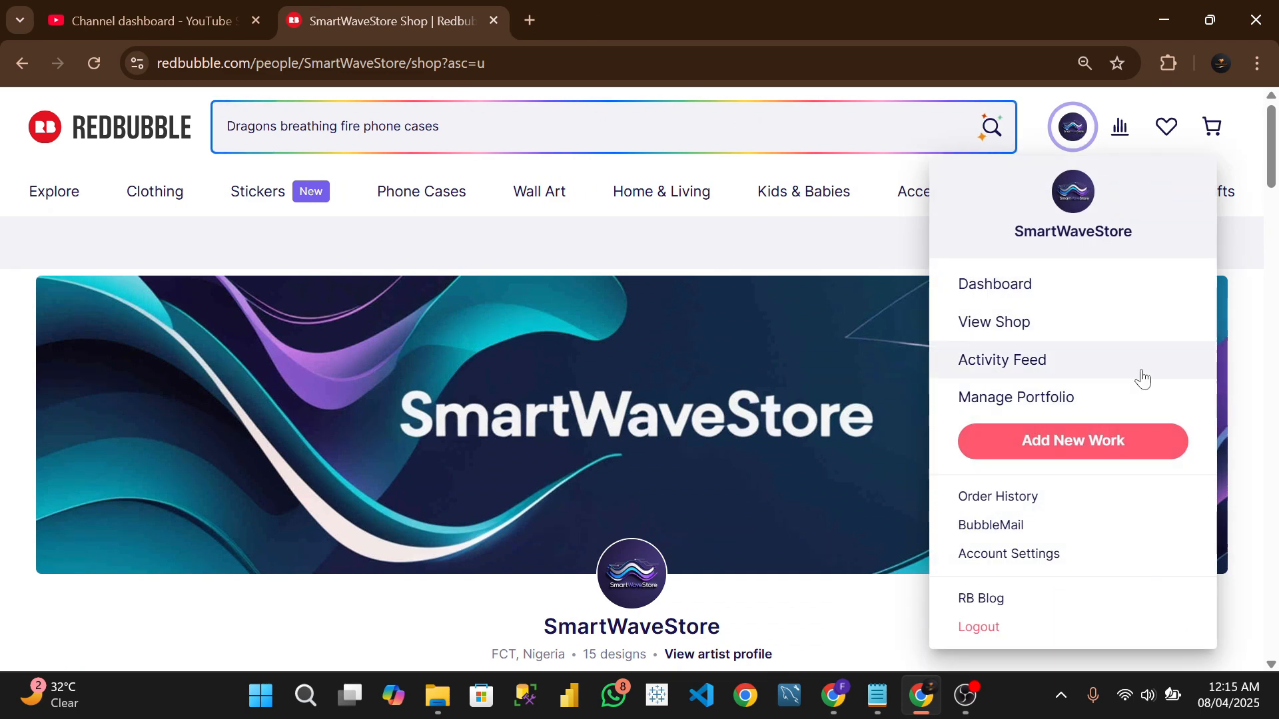
left_click(1089, 449)
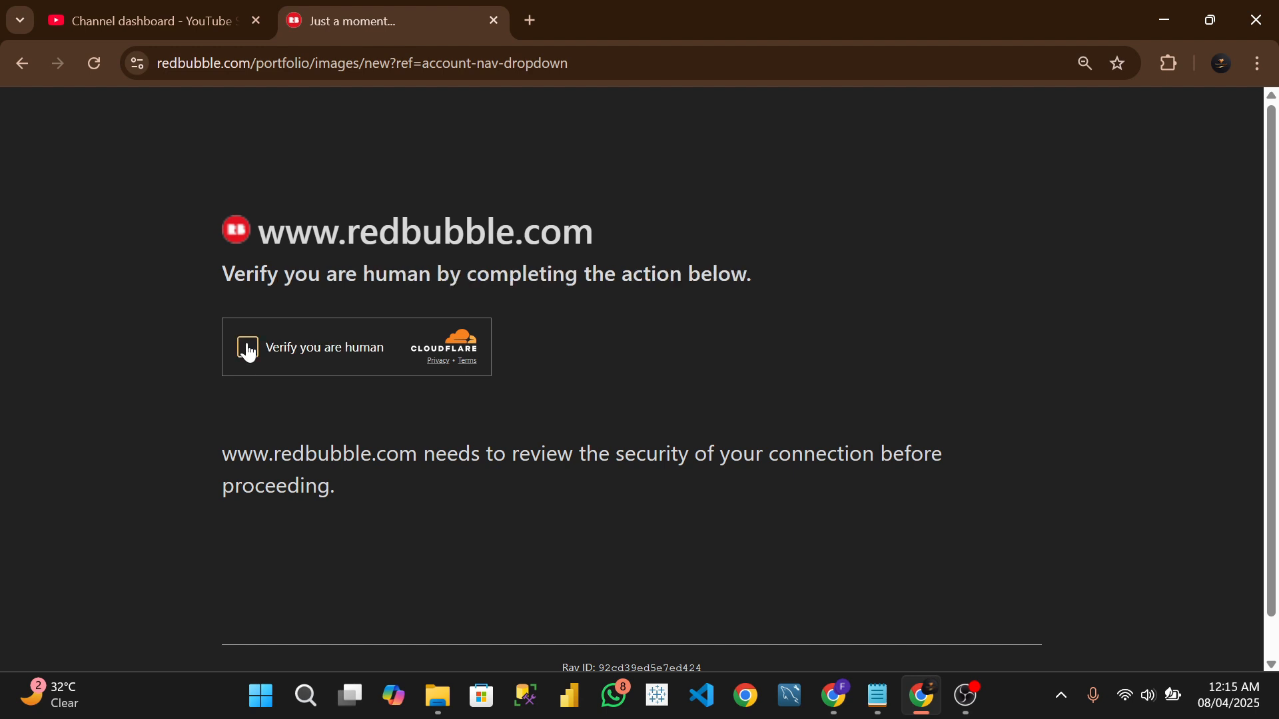
left_click(248, 349)
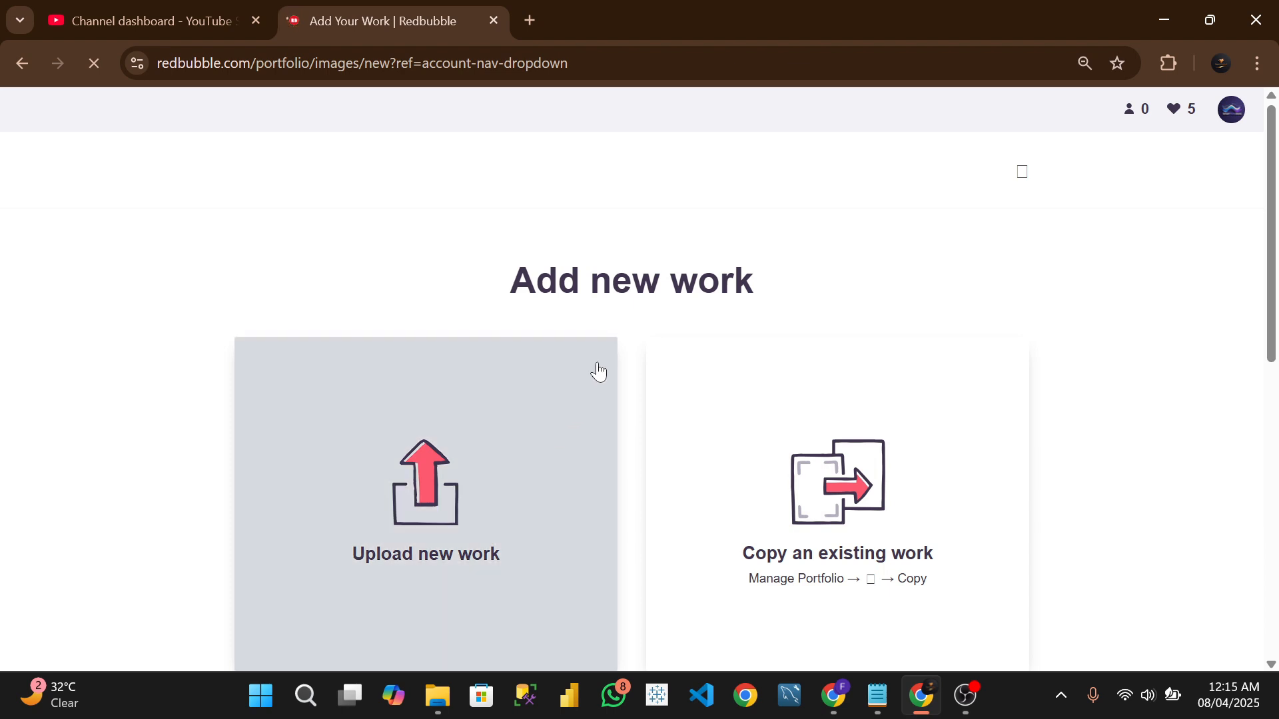
Review the upload and copy options and the file requirements for adding new work.
scroll(692, 301, "down", 2)
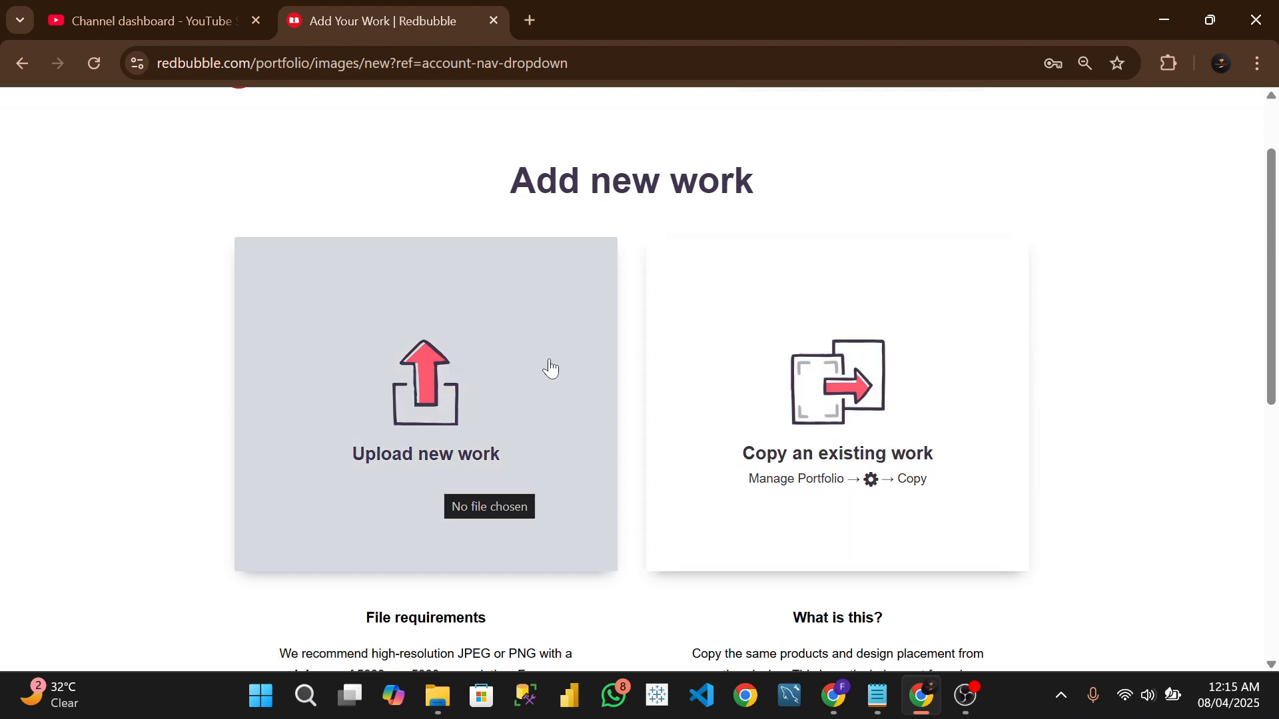
scroll(473, 451, "down", 3)
scroll(473, 448, "up", 3)
scroll(460, 426, "down", 3)
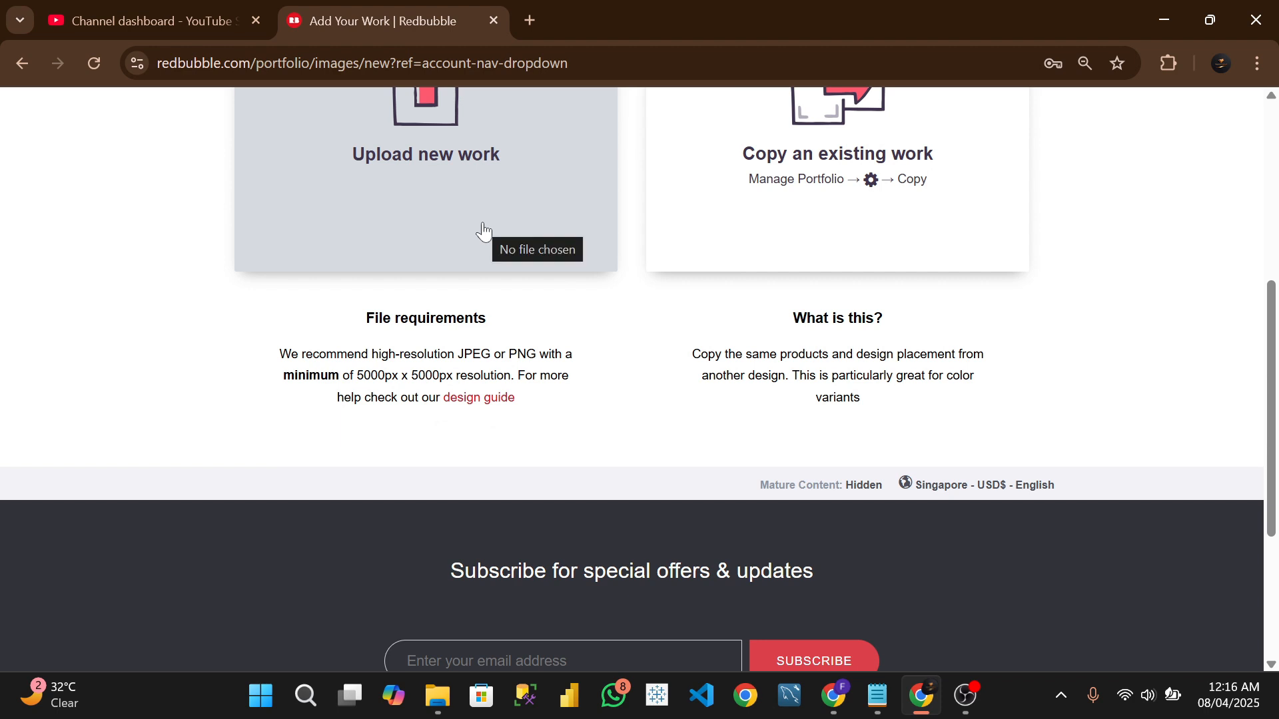
Switch to Canva, inspect the "I Am #1" crown design, and view its downloaded file DESIGN.png.
left_click(832, 698)
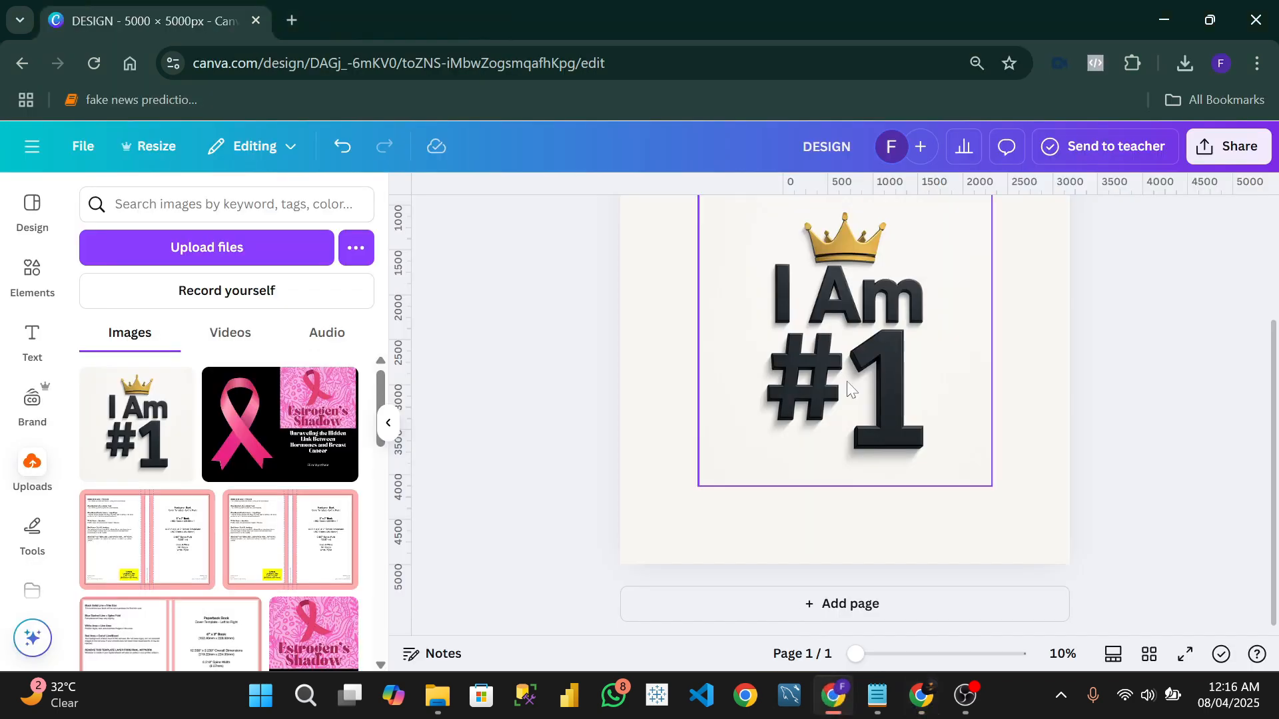
scroll(1138, 397, "up", 3)
scroll(1138, 397, "down", 3)
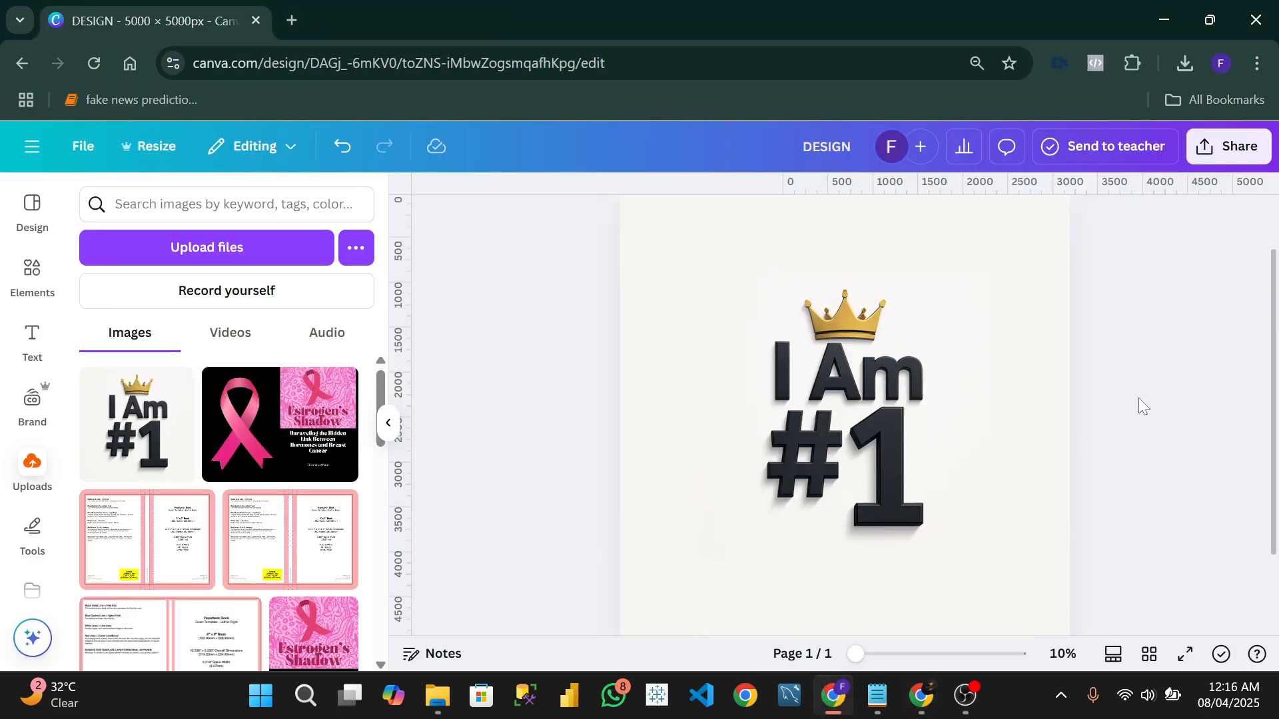
scroll(1153, 431, "up", 3)
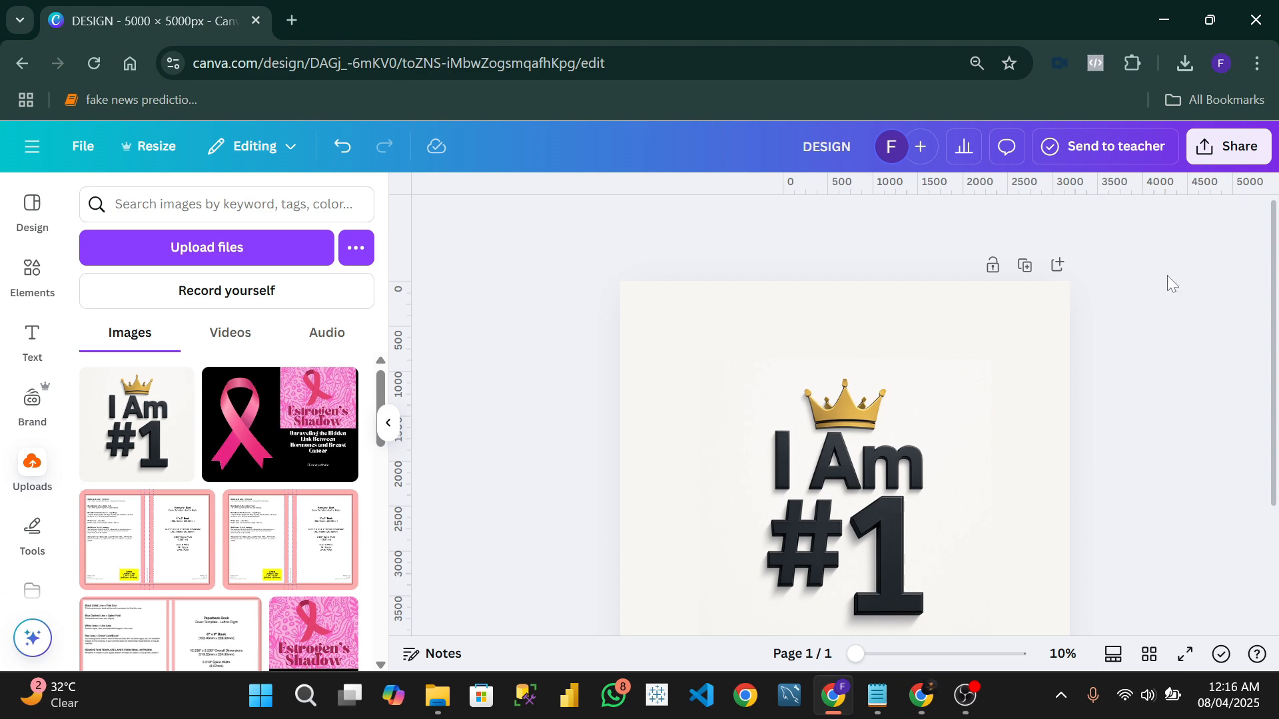
left_click(1179, 64)
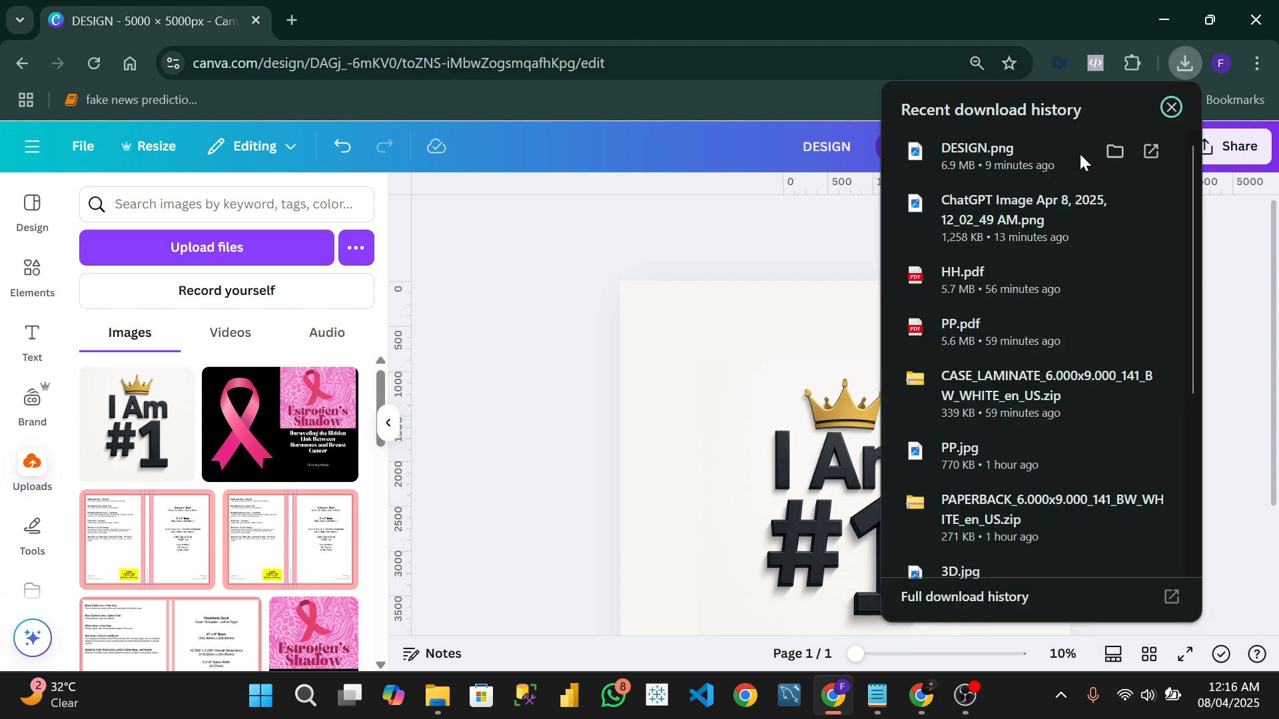
left_click(988, 161)
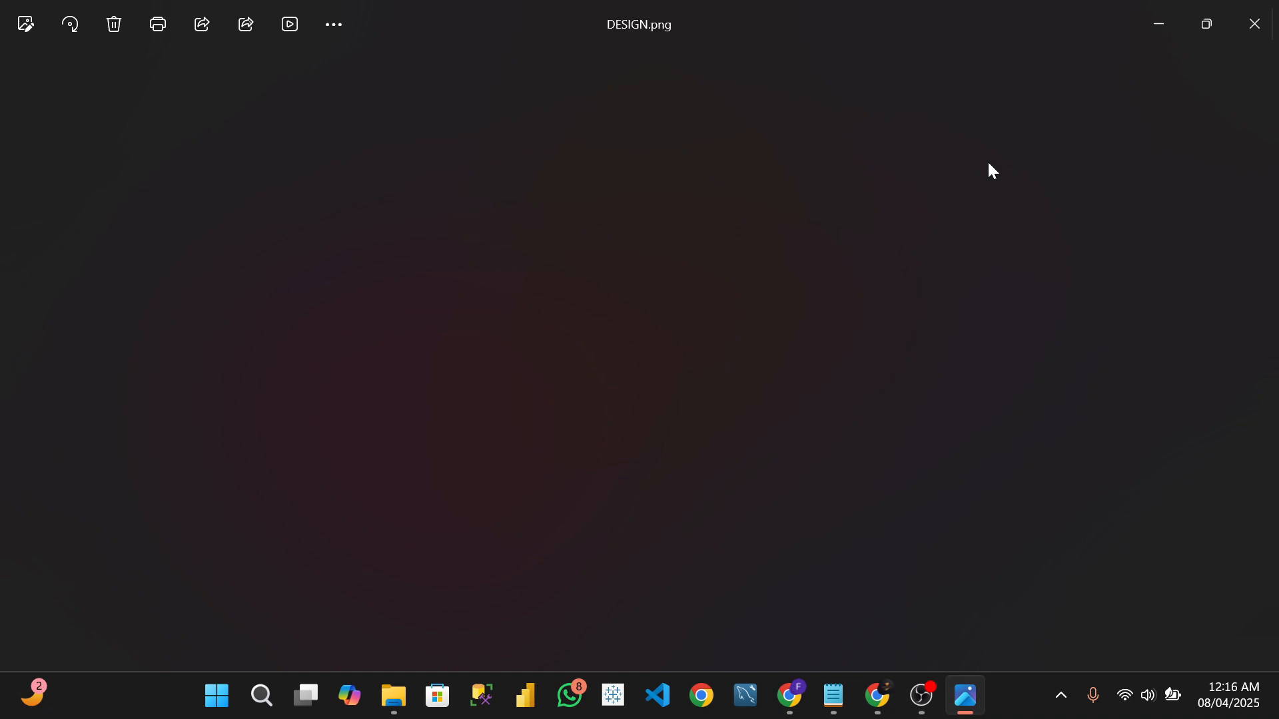
left_click(1254, 24)
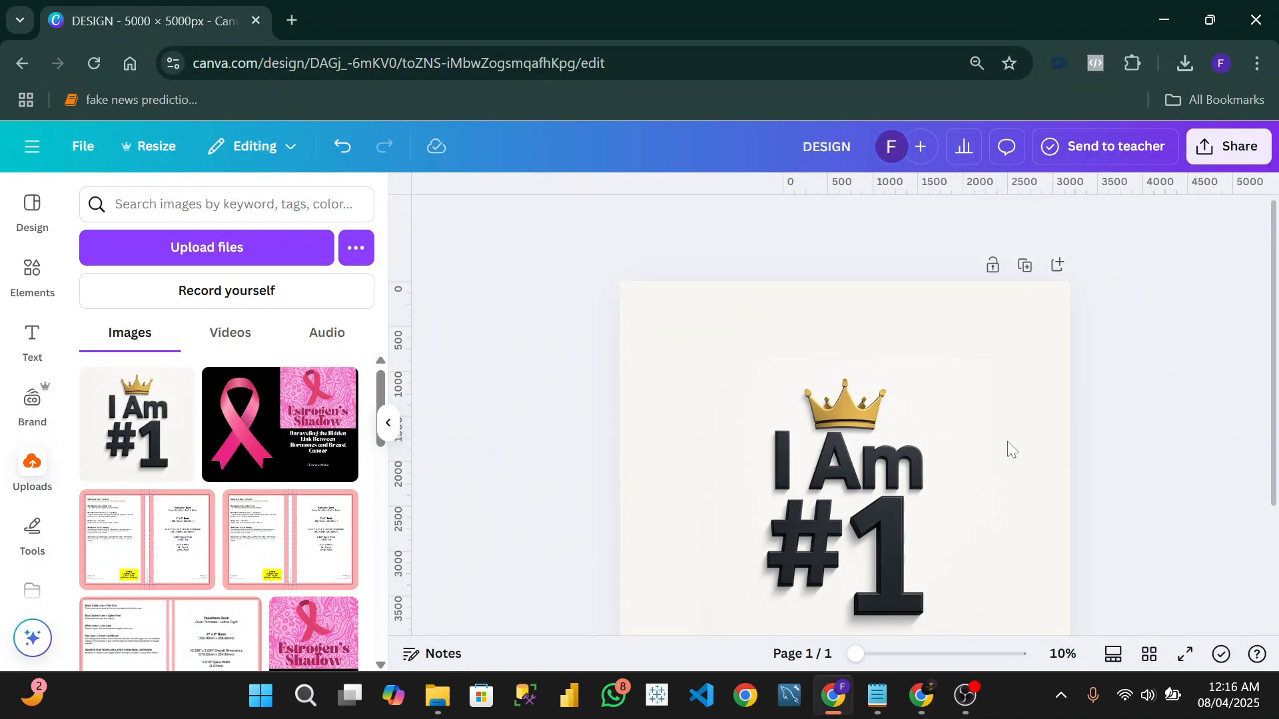
left_click(919, 698)
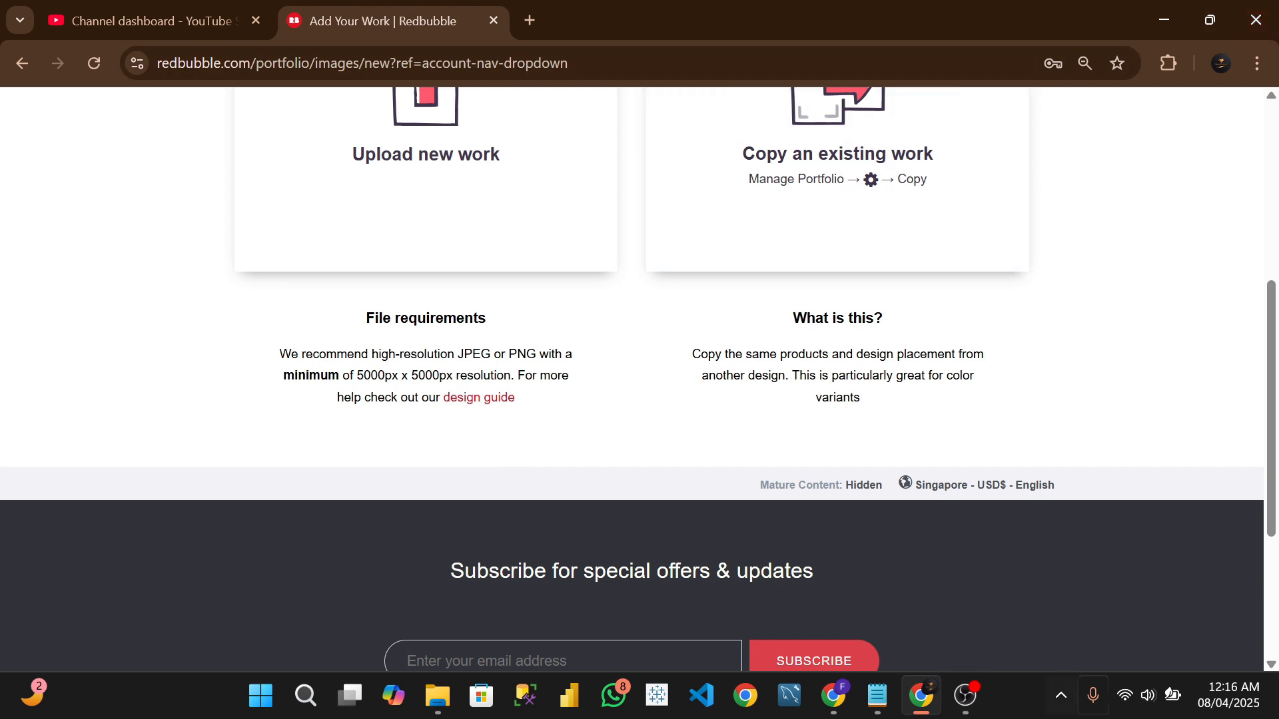
left_click(836, 710)
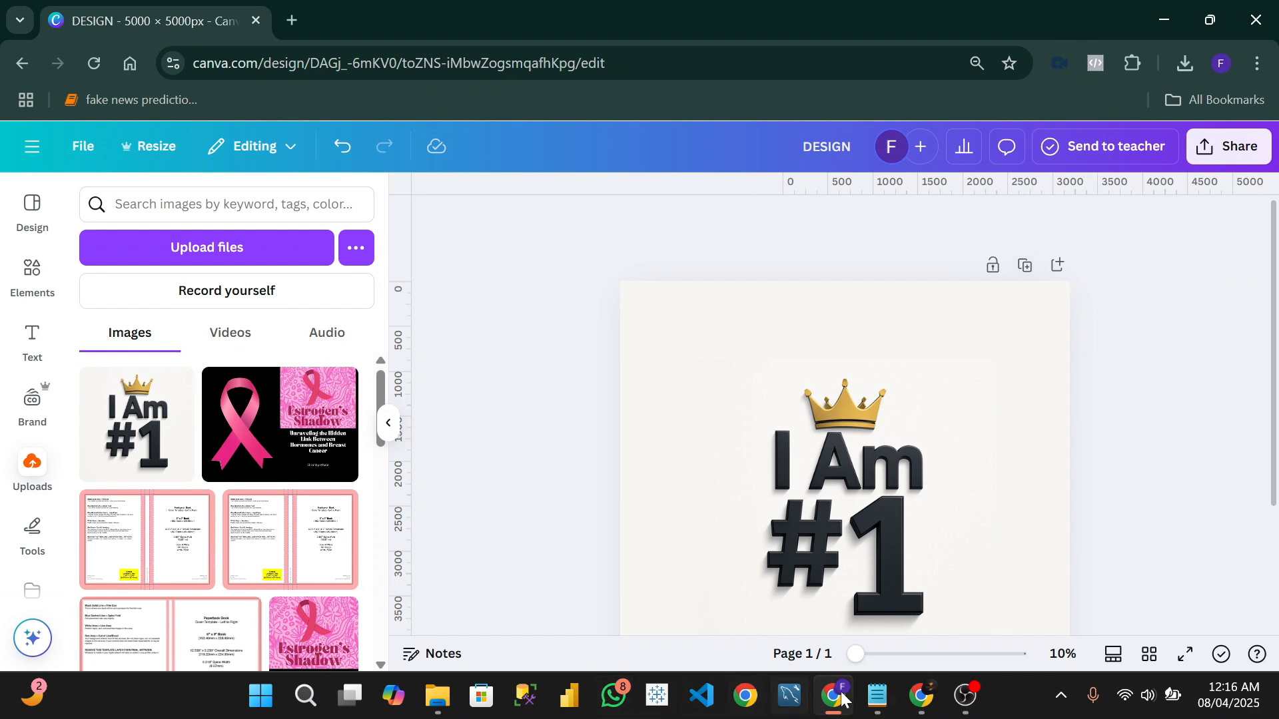
Switch back to Redbubble and upload the DESIGN image from the Downloads folder as new work.
left_click(921, 701)
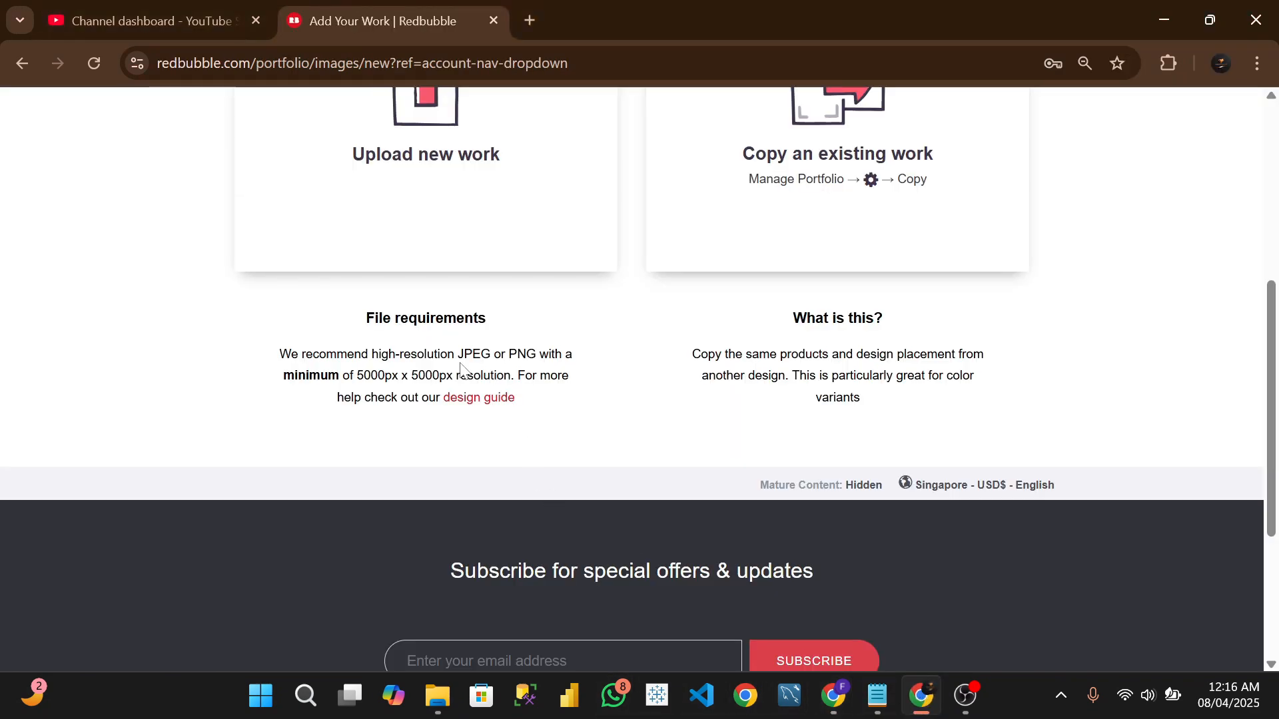
scroll(464, 370, "up", 4)
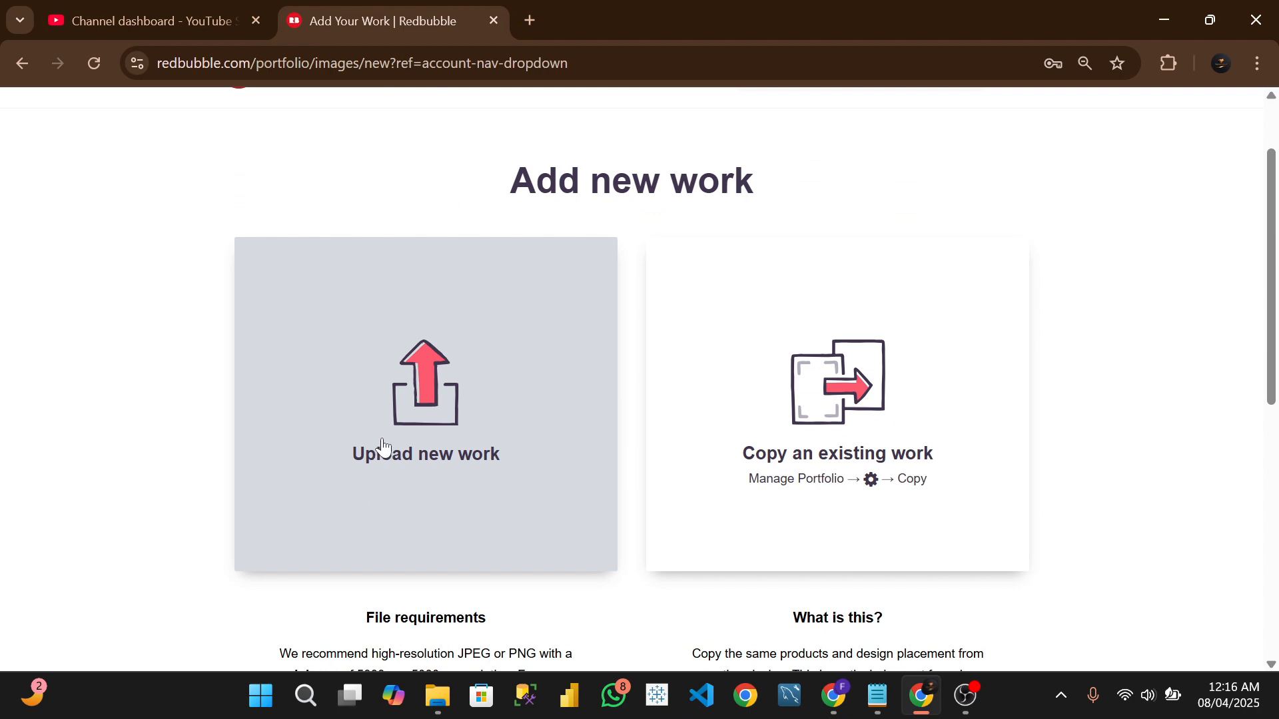
left_click(410, 417)
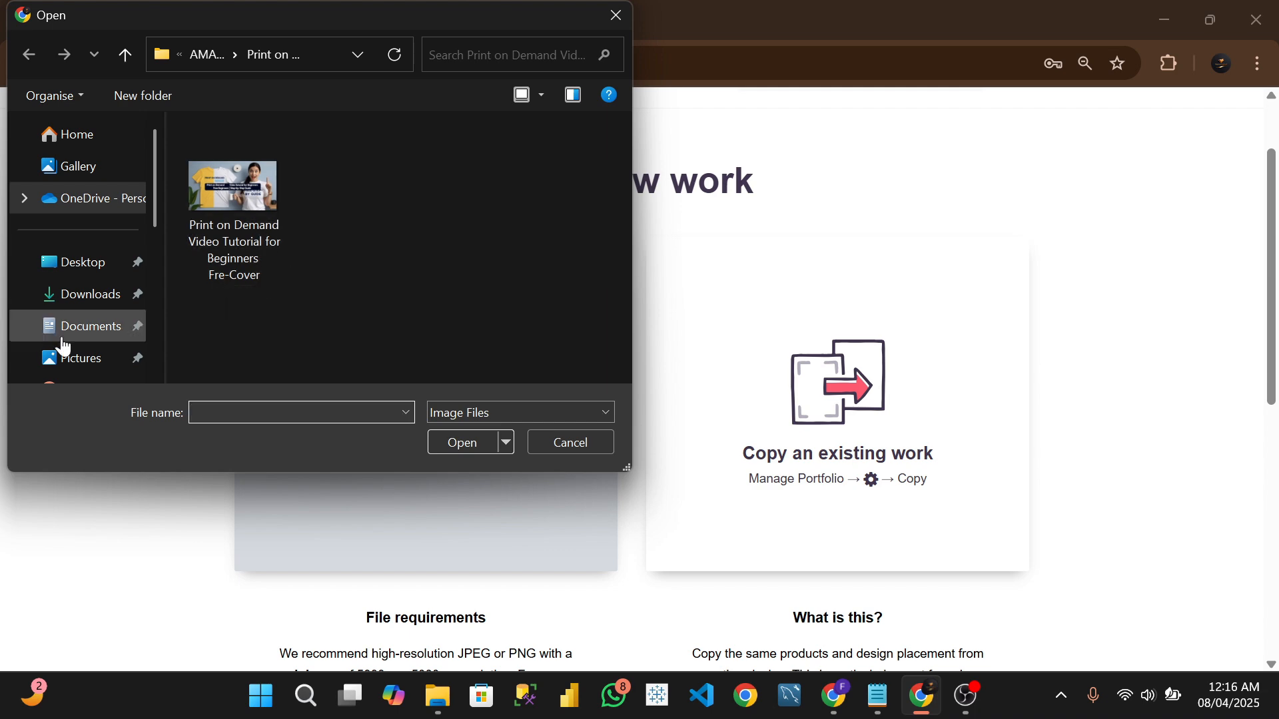
left_click(80, 305)
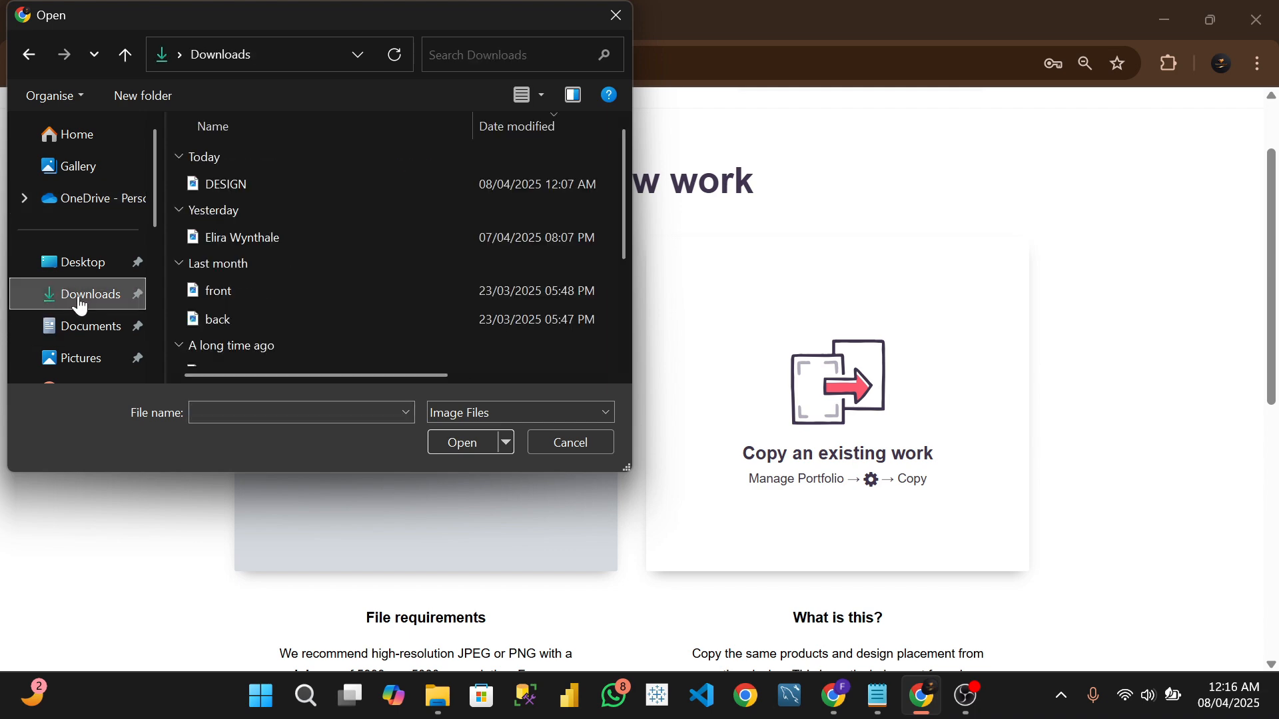
left_click(290, 194)
left_click(465, 442)
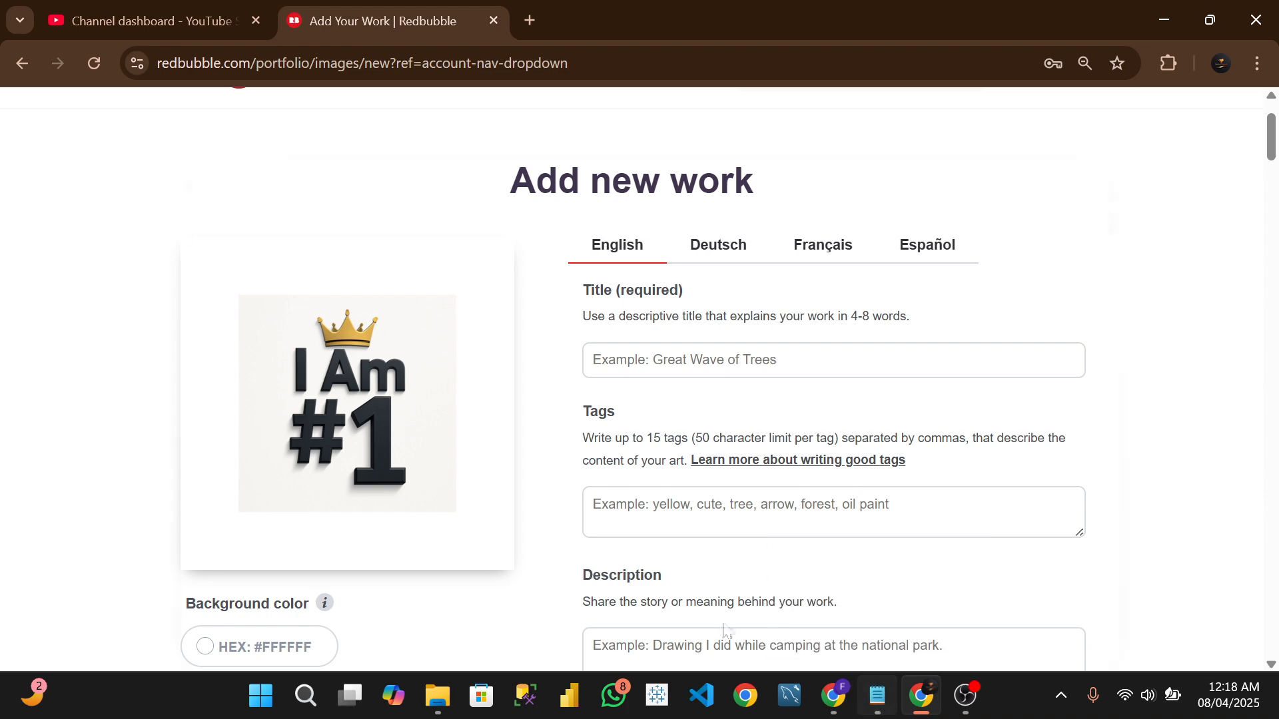
Move the prepared title "I Am #1 – The Crowned Confidence" from the Notepad notes into the new work's English title.
left_click(877, 695)
key("shift+Home")
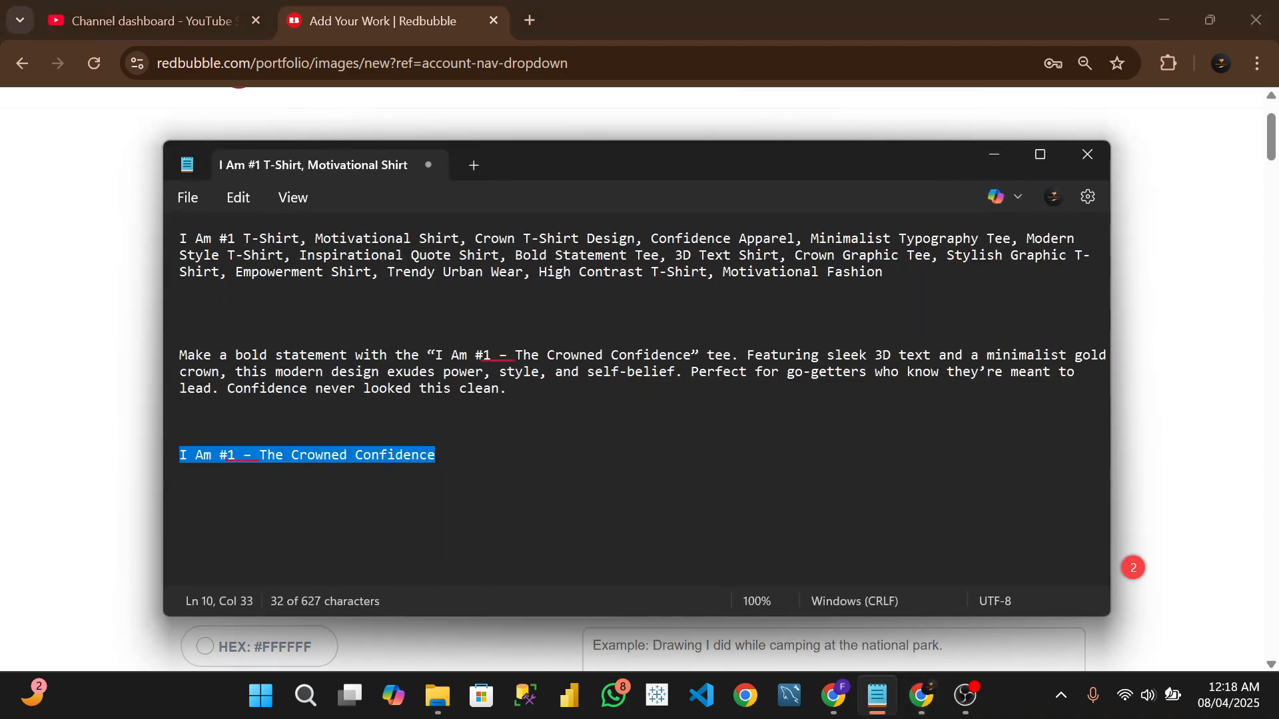
key("ctrl+x")
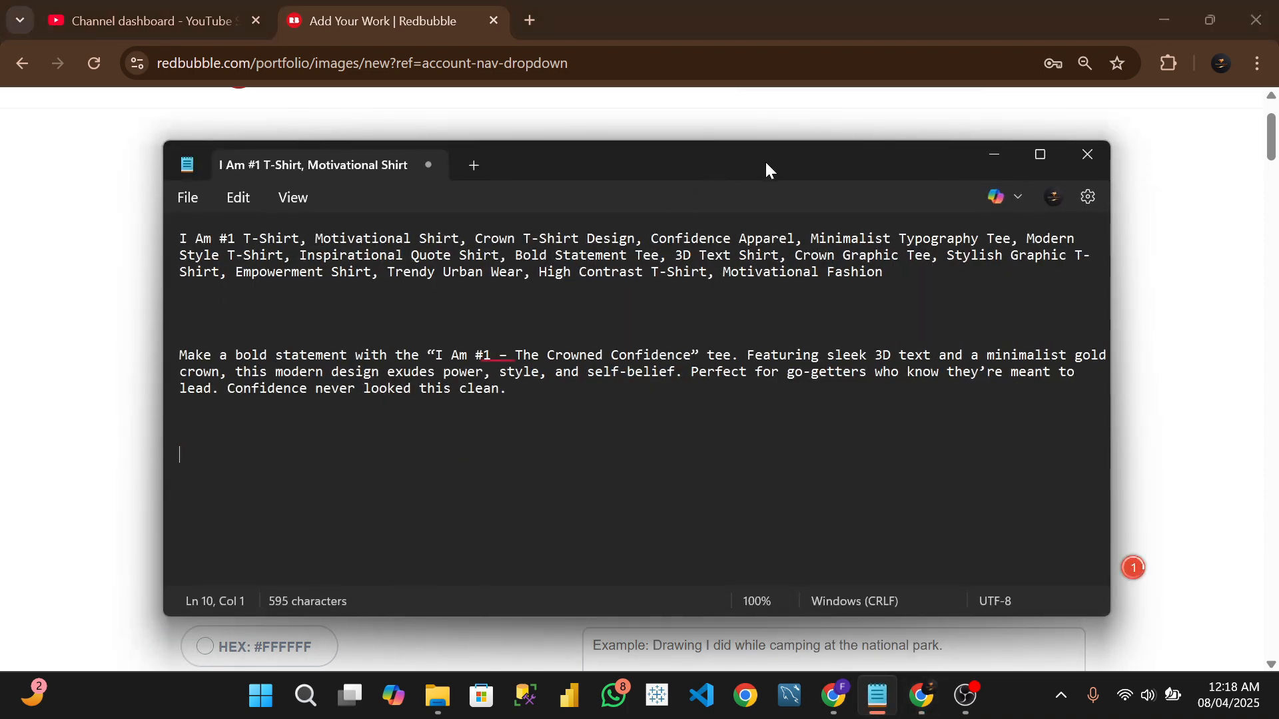
left_click(983, 157)
left_click(593, 365)
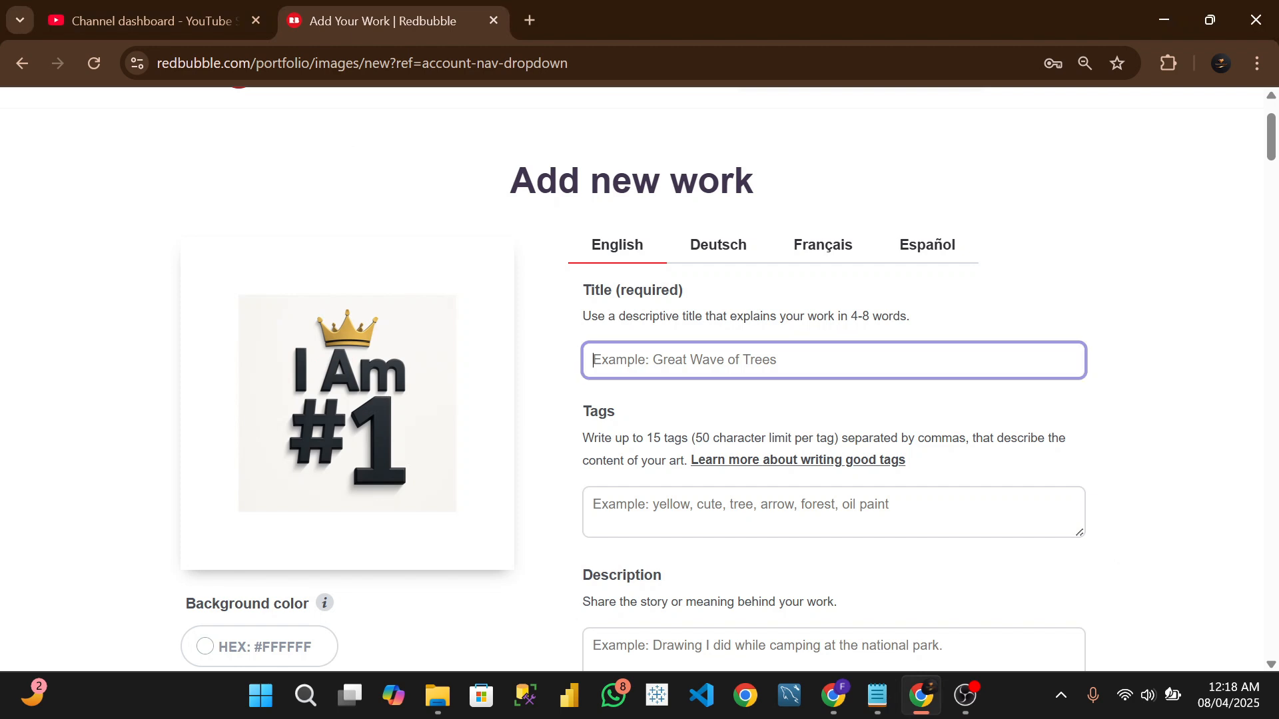
key("ctrl+v")
Move the prepared tag list, from "I Am #1 T-Shirt" through "Motivational Fashion", from the Notepad notes into the new work's tags.
scroll(659, 419, "down", 3)
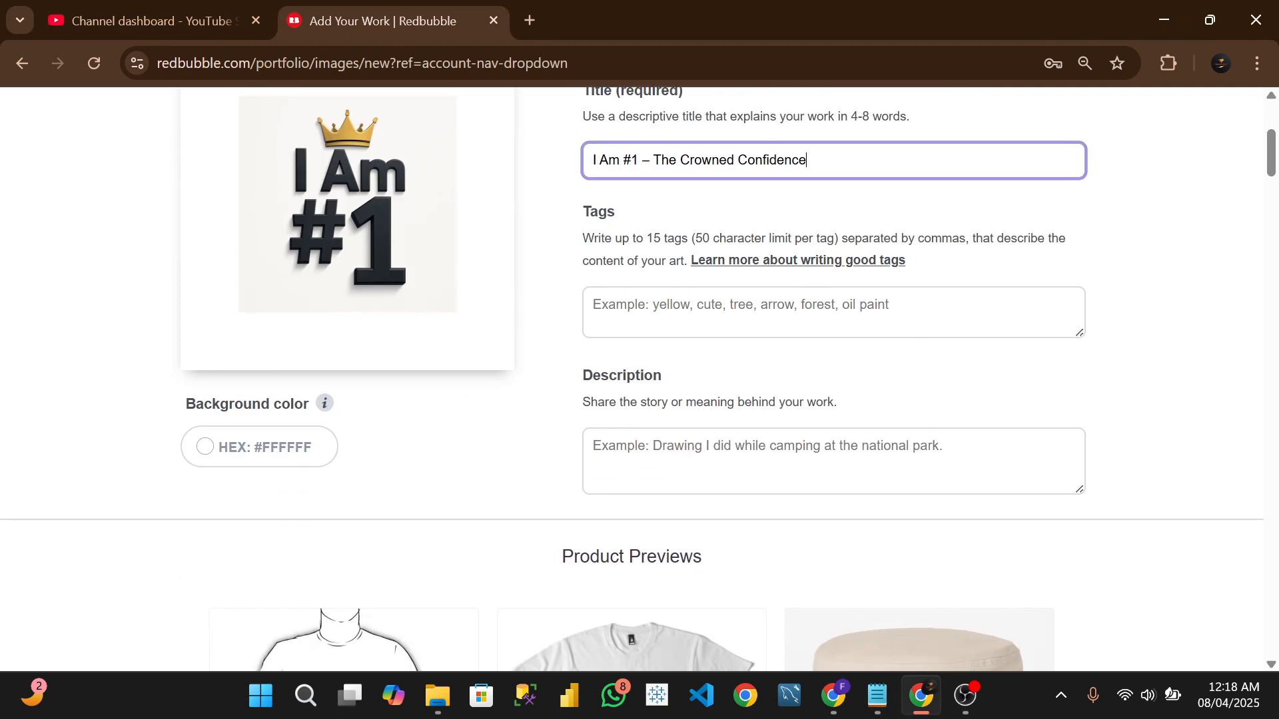
left_click(674, 296)
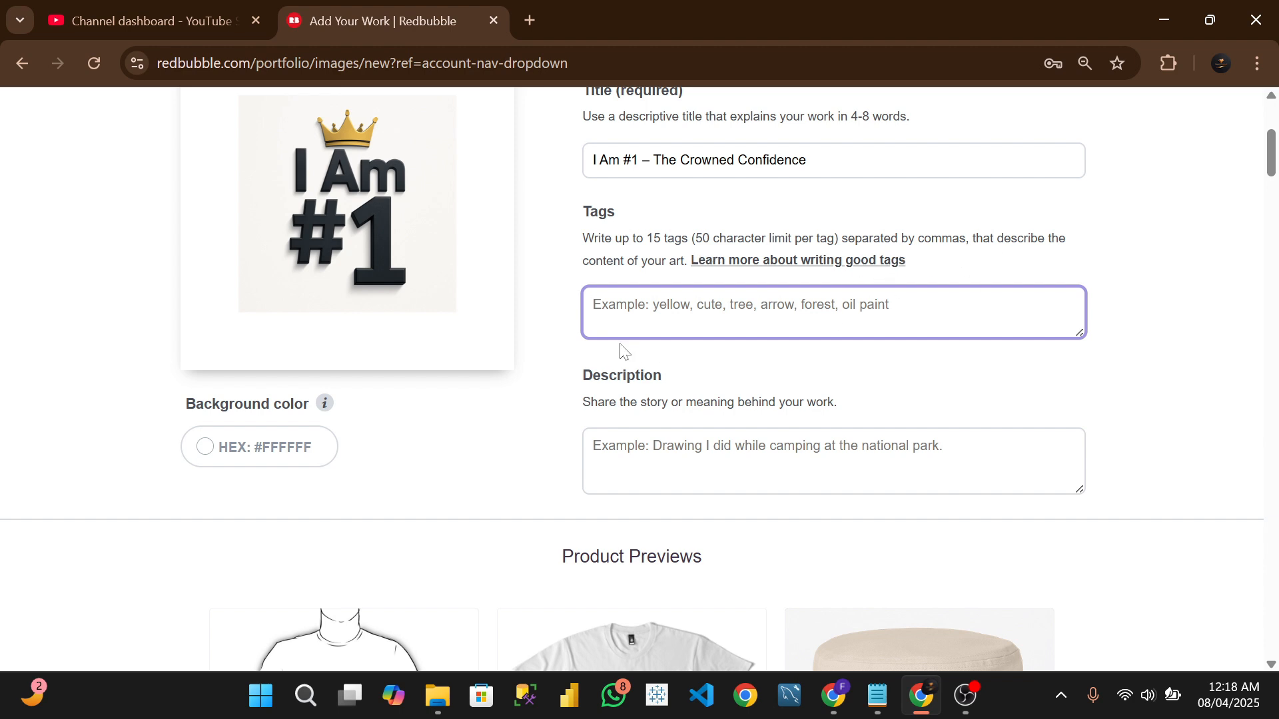
left_click(878, 696)
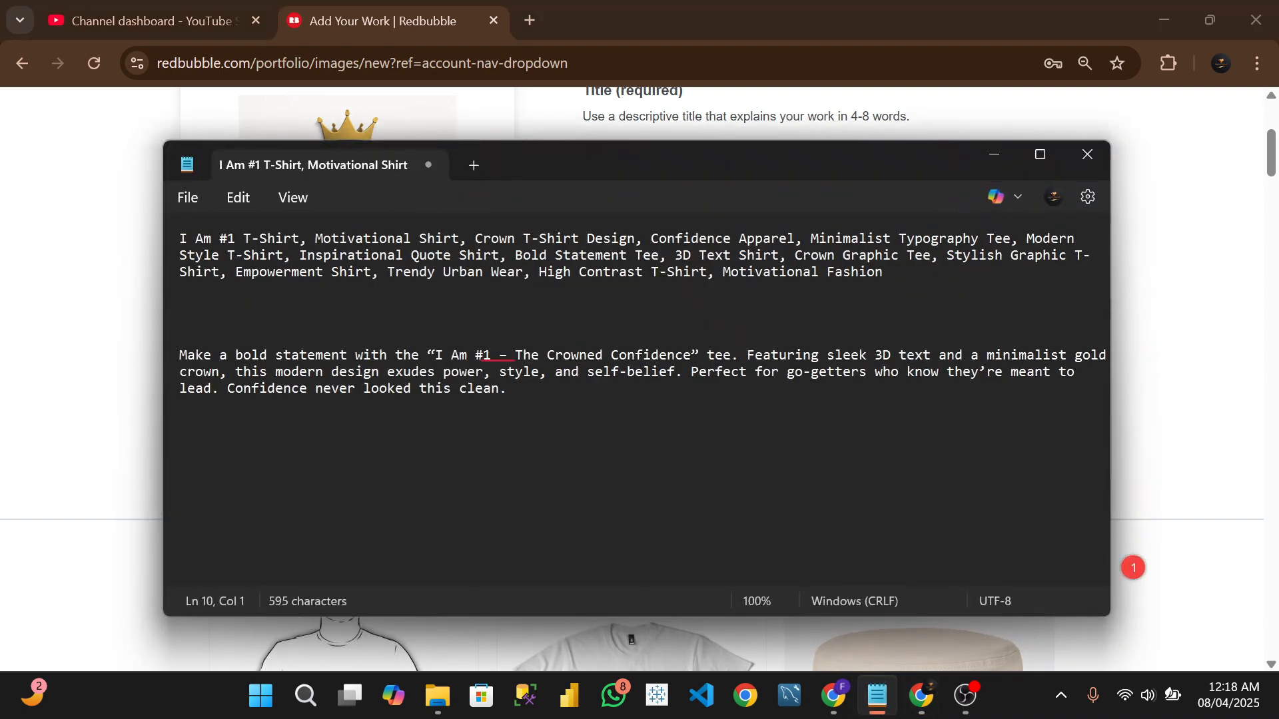
left_click_drag(896, 289, 155, 223)
key("ctrl+c")
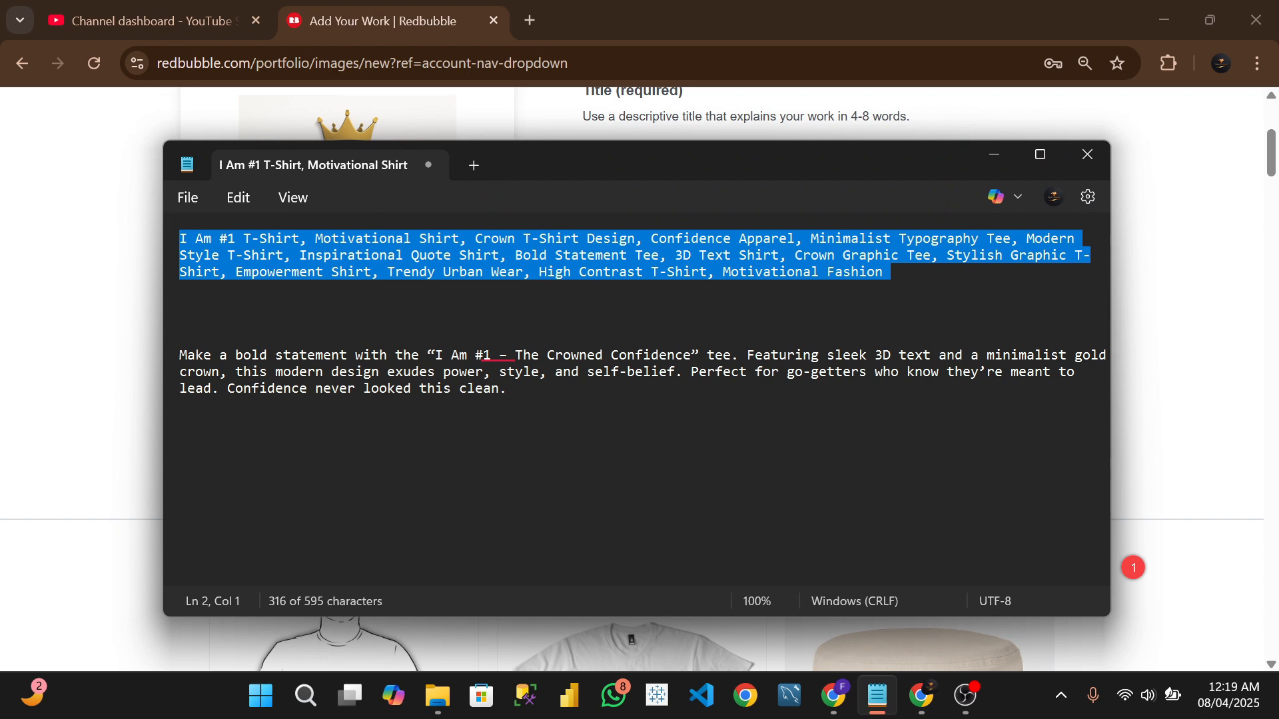
key("ctrl+x")
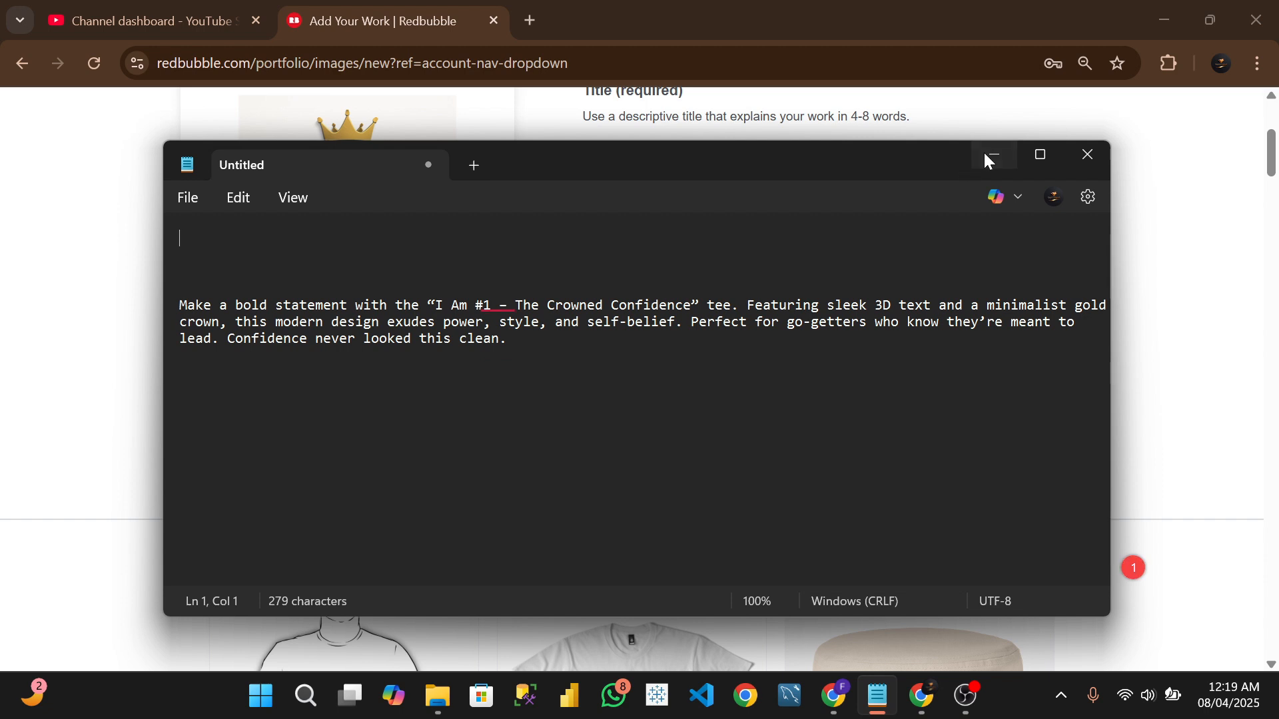
left_click(994, 154)
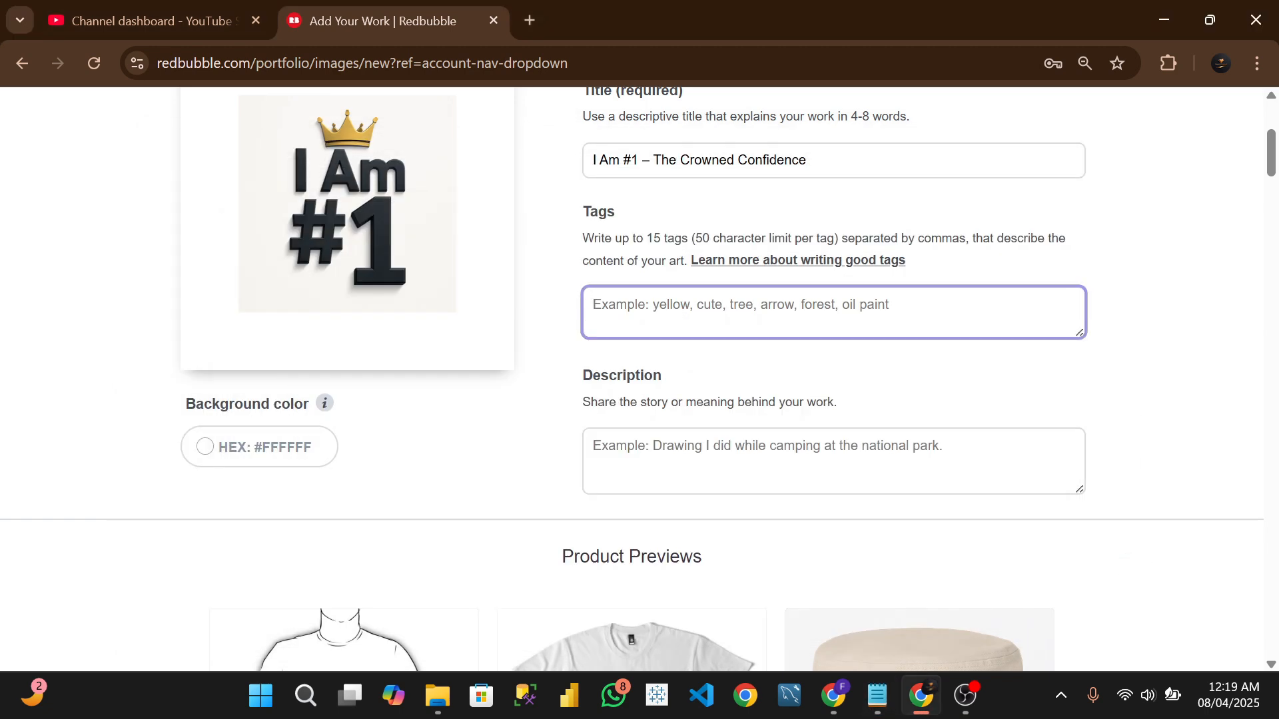
key("ctrl+v")
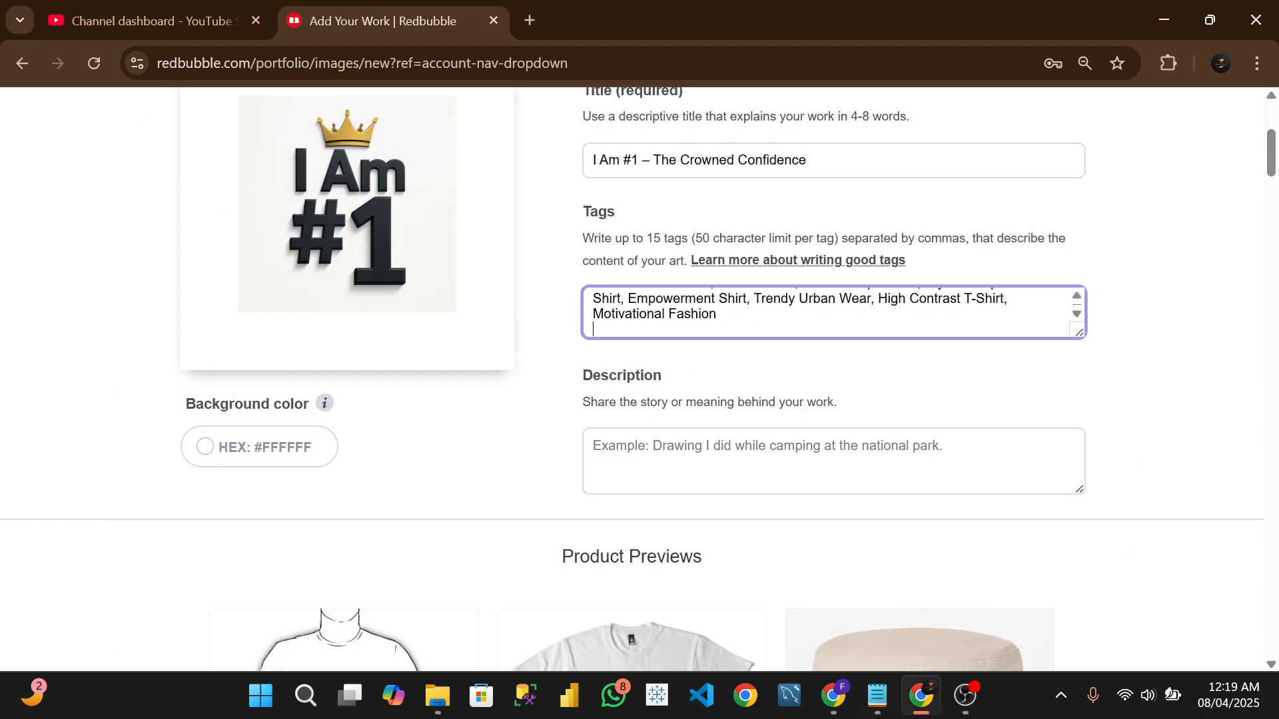
left_click(945, 266)
Move the prepared paragraph beginning "Make a bold statement with the 'I Am #1 – The Crowned Confidence' tee" from Notepad into the work's description.
left_click(840, 461)
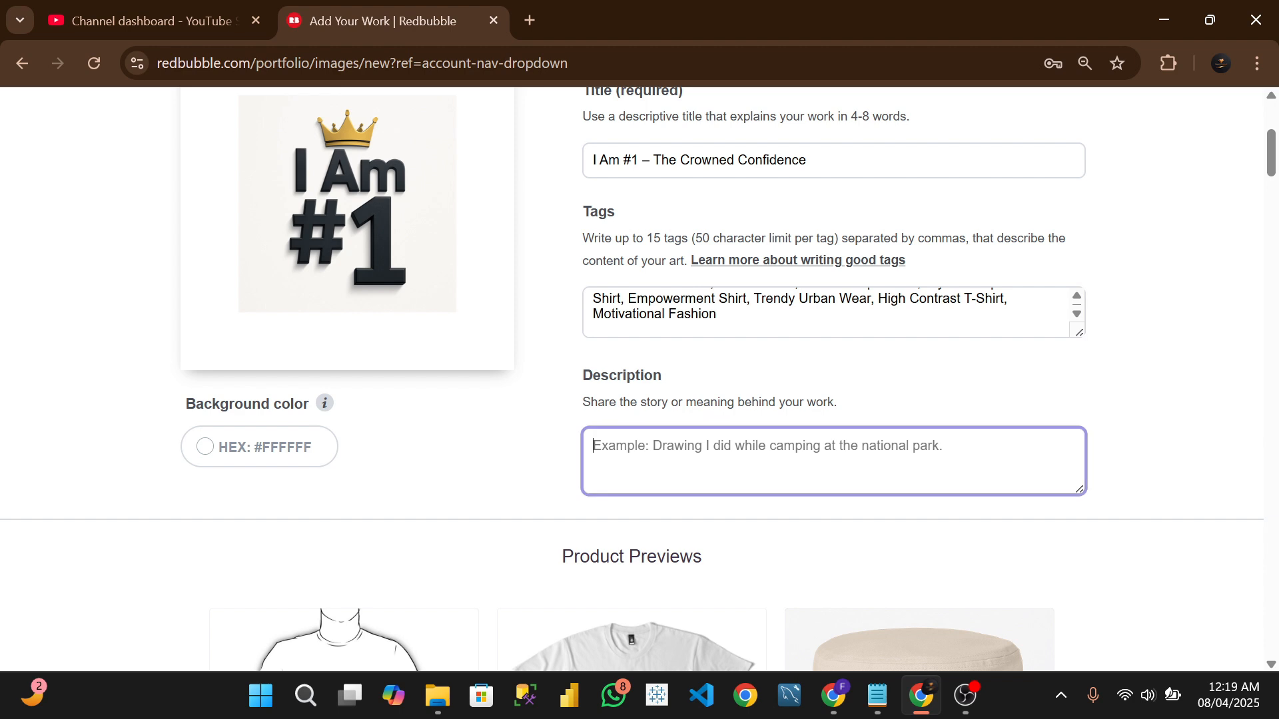
left_click(874, 706)
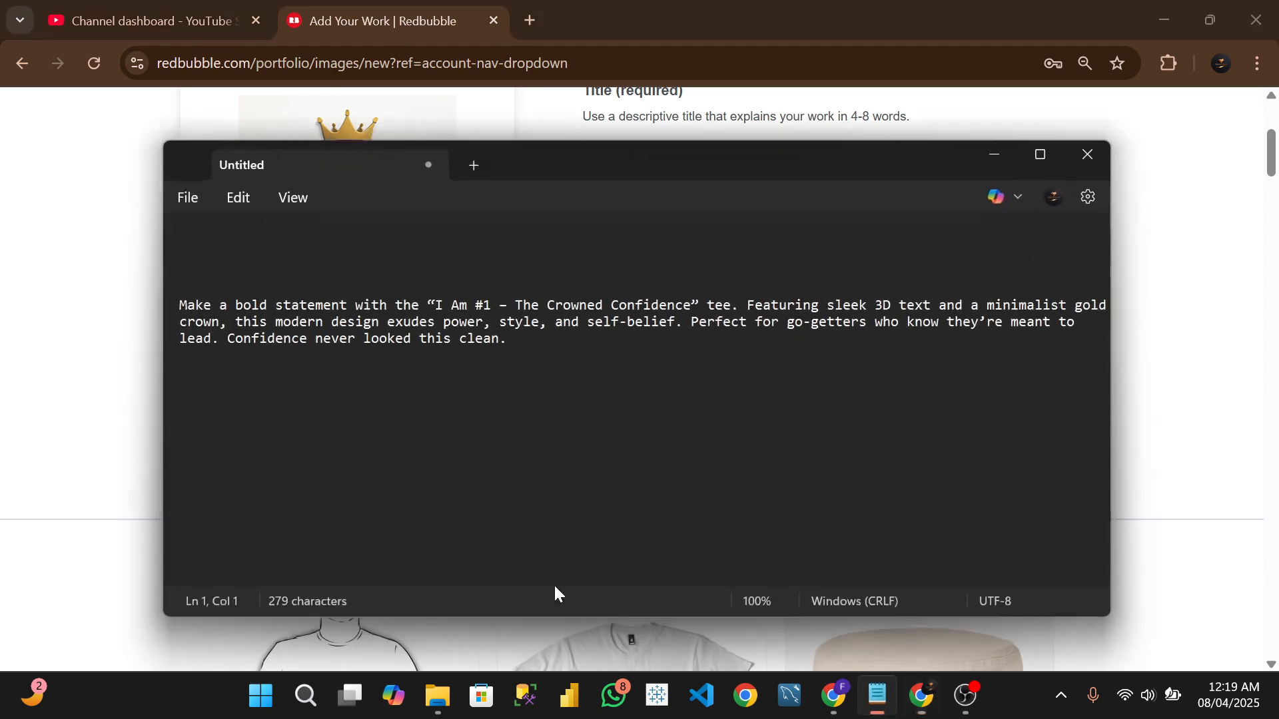
key("ctrl+a")
left_click_drag(388, 339, 134, 293)
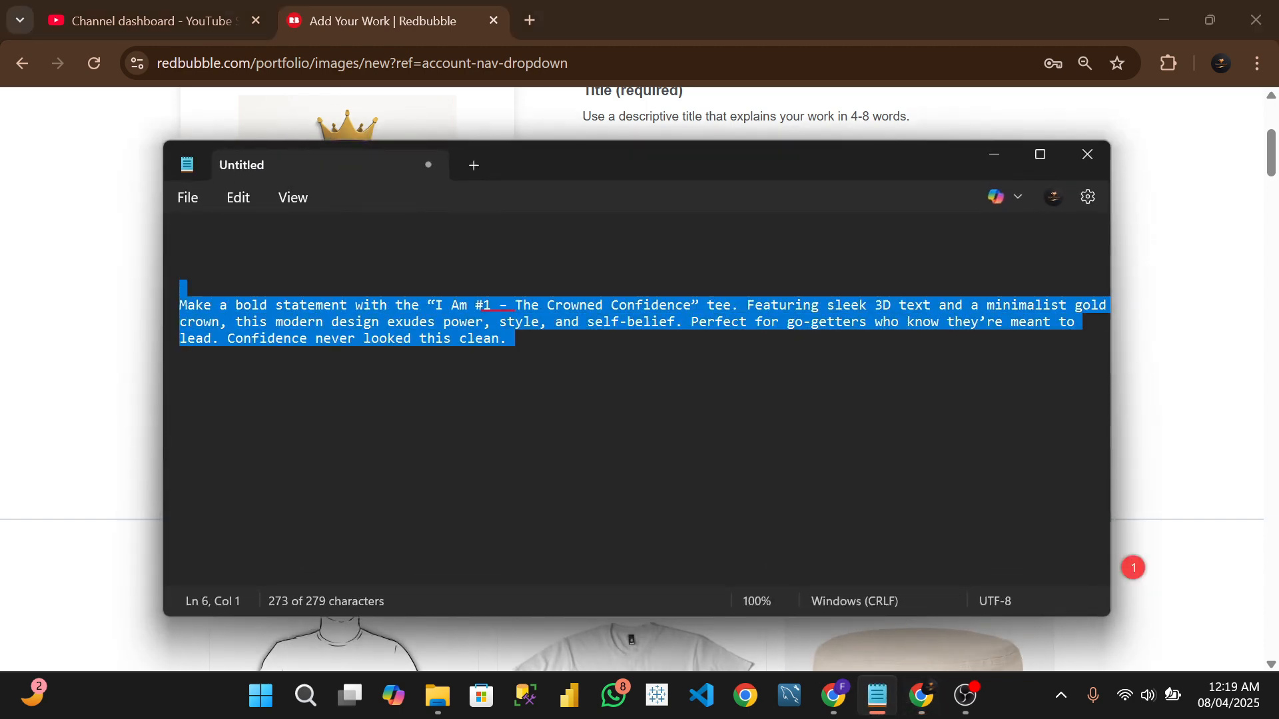
key("BackSpace")
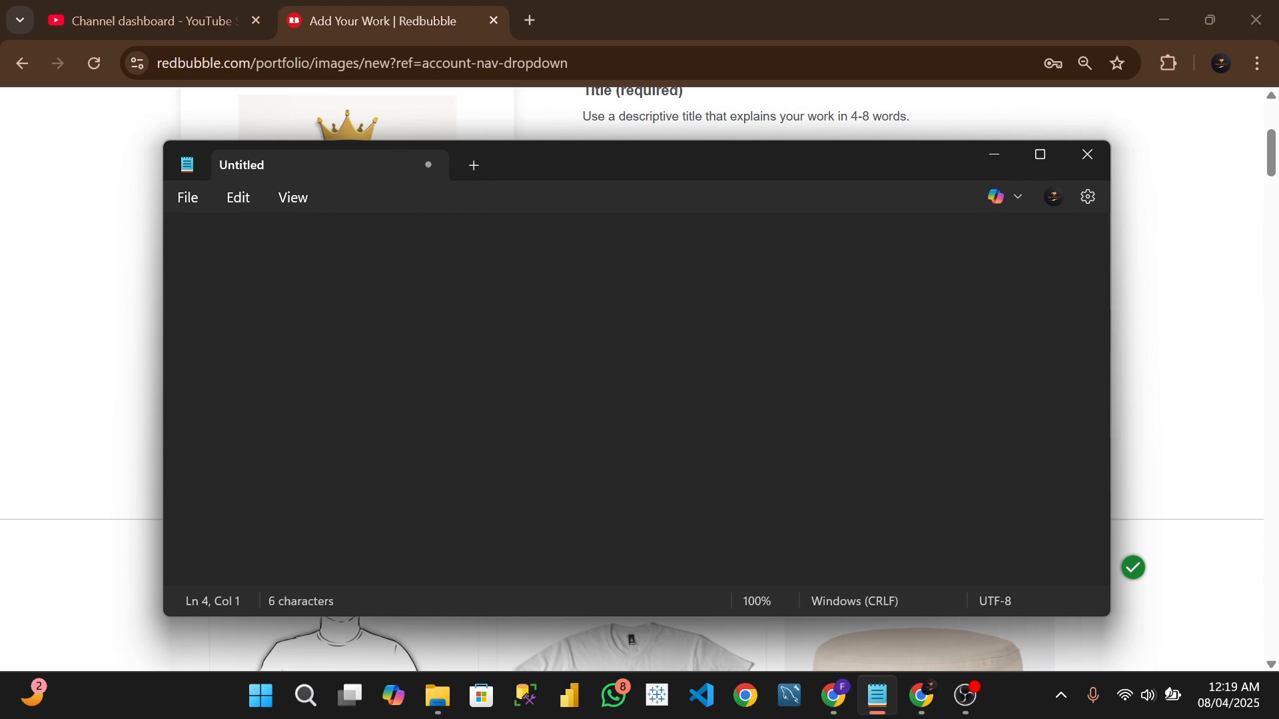
left_click(1012, 166)
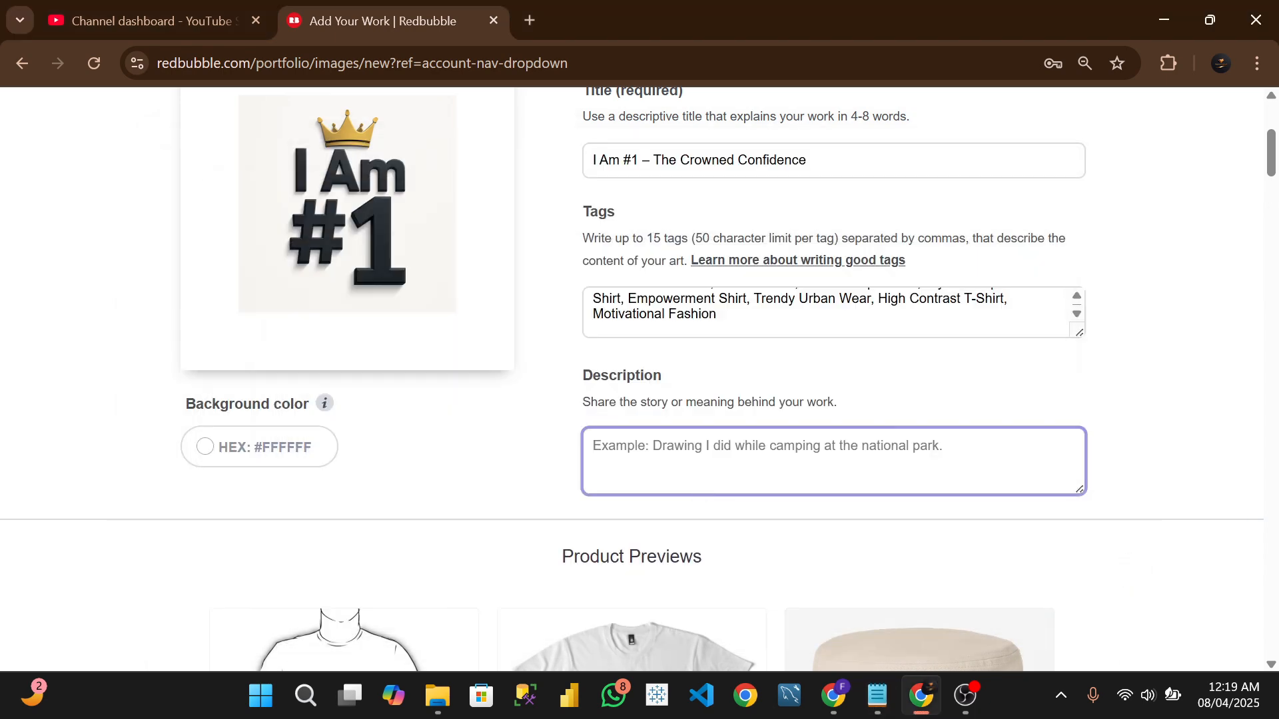
key("ctrl+v")
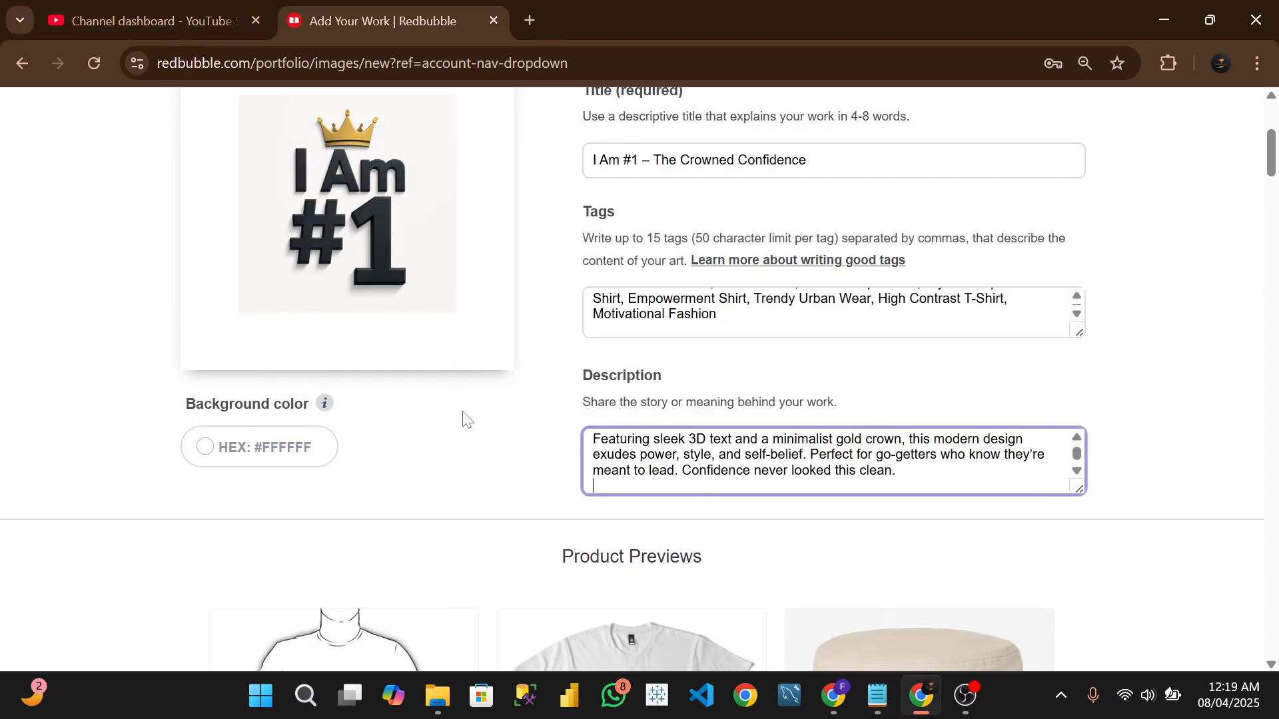
Review the product previews to check how the design appears on clothing, hats, chiffon tops and graphic T-shirts.
scroll(460, 420, "down", 6)
scroll(500, 433, "up", 6)
scroll(546, 399, "down", 2)
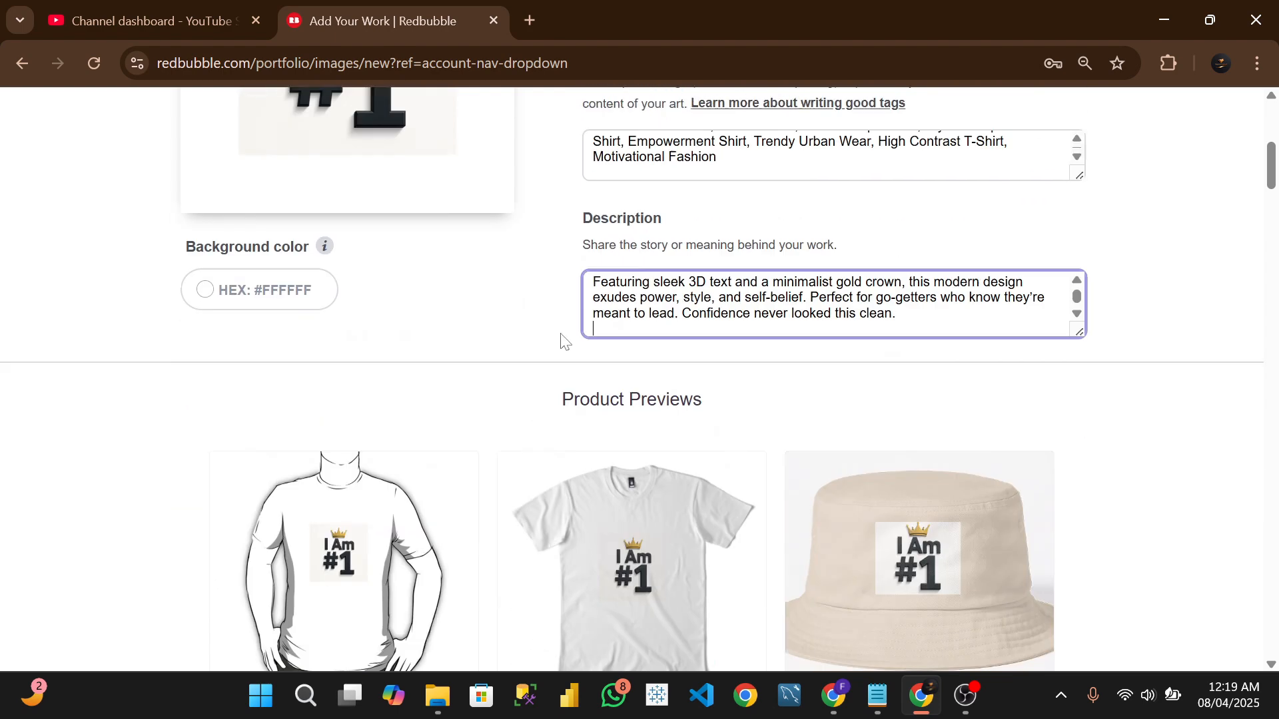
scroll(533, 360, "down", 6)
scroll(313, 400, "up", 3)
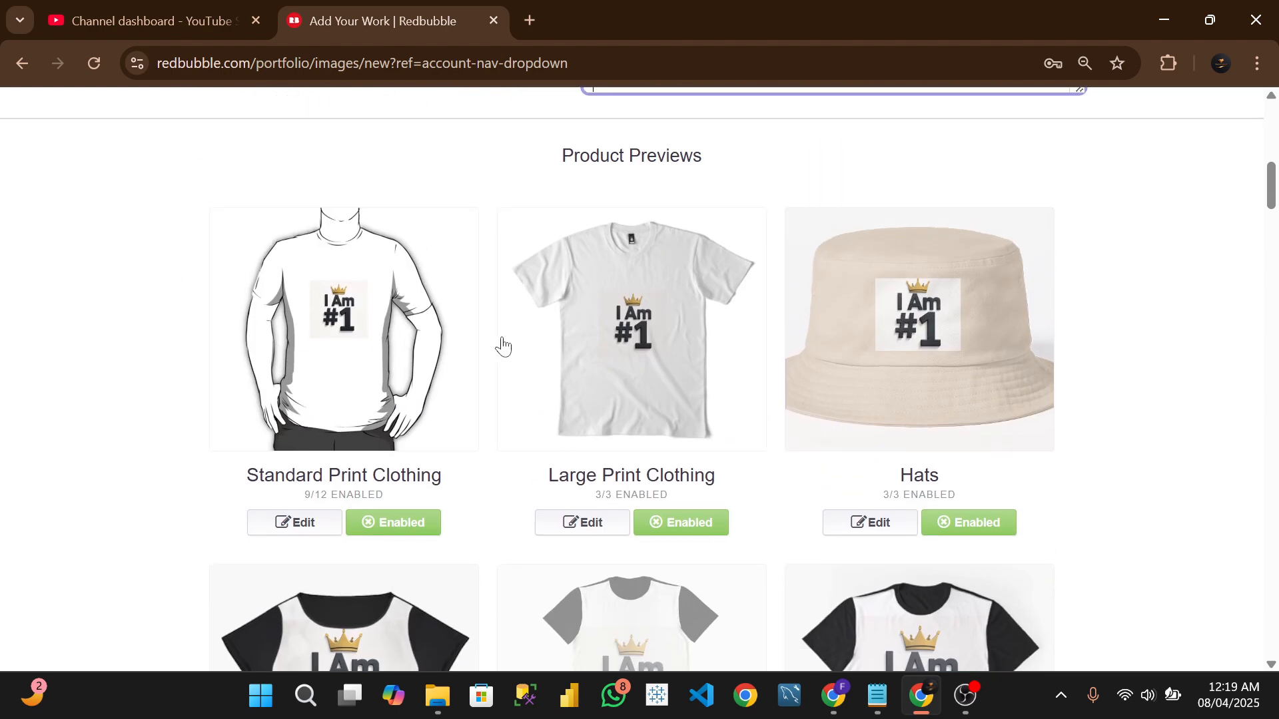
scroll(502, 346, "down", 3)
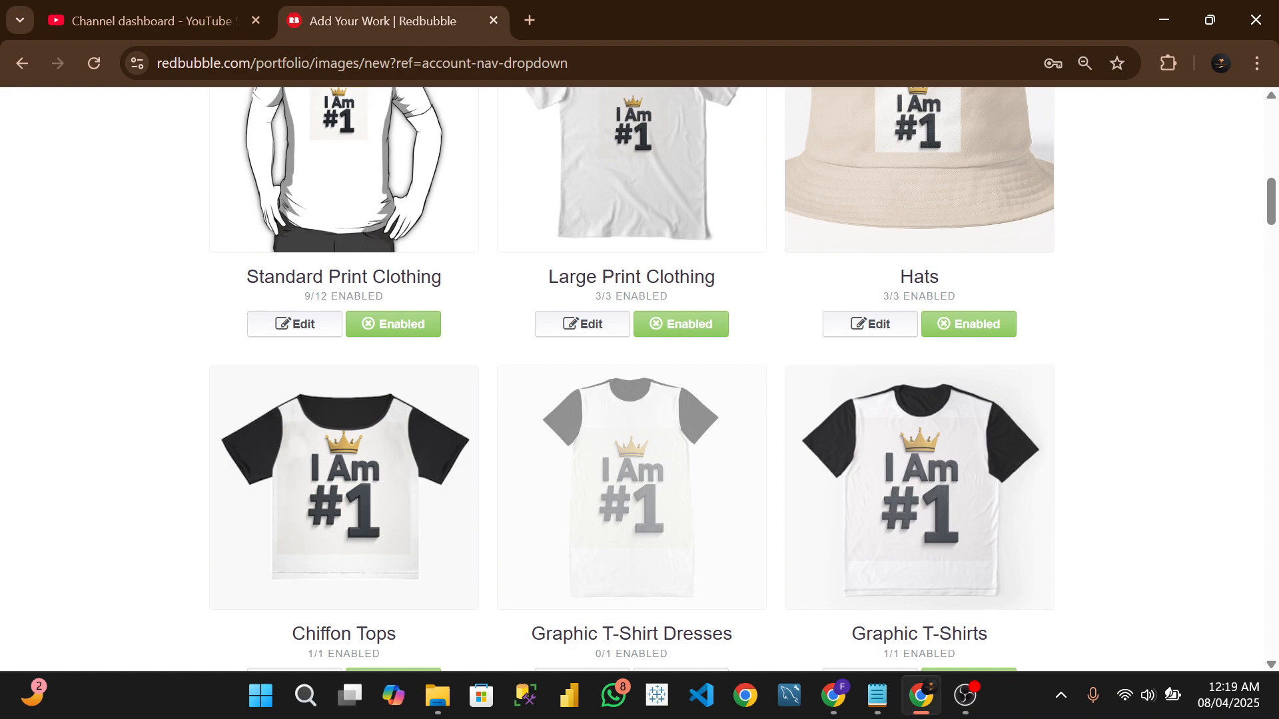
scroll(300, 327, "up", 3)
scroll(299, 326, "down", 3)
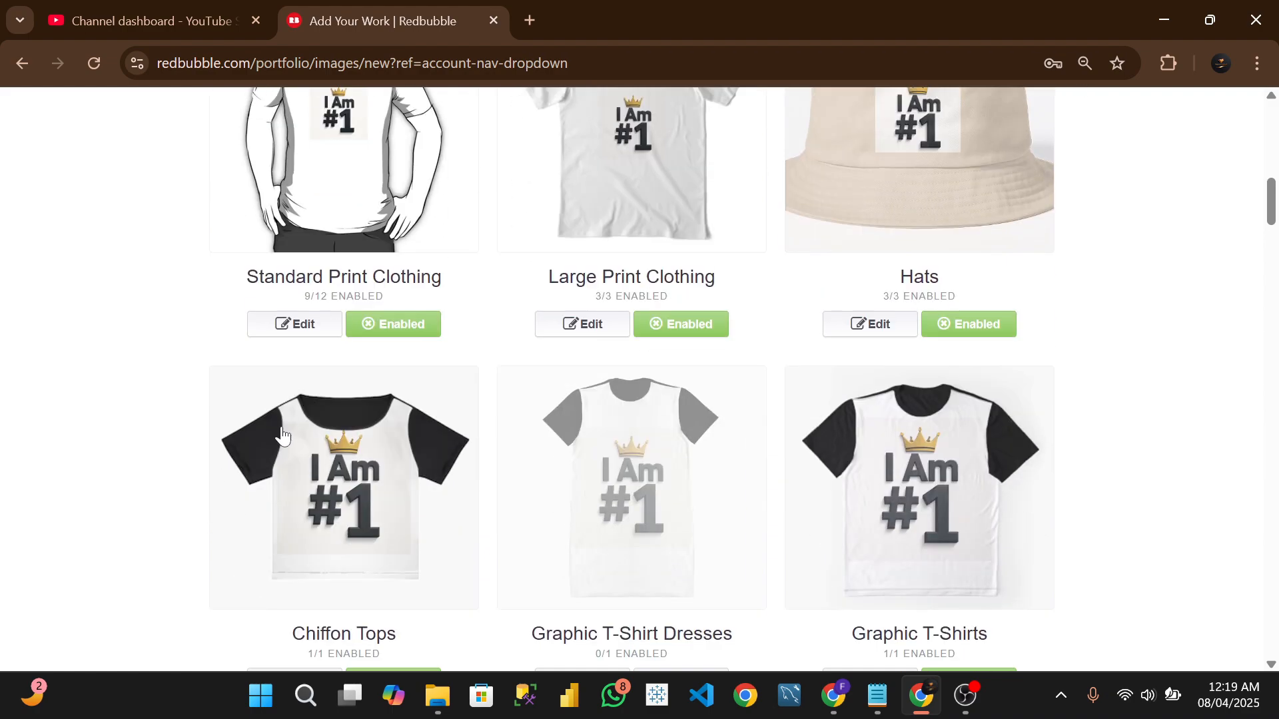
Open Standard Print Clothing for editing and enlarge the design on the Essential T-Shirt to 70%.
left_click(300, 327)
scroll(466, 373, "down", 4)
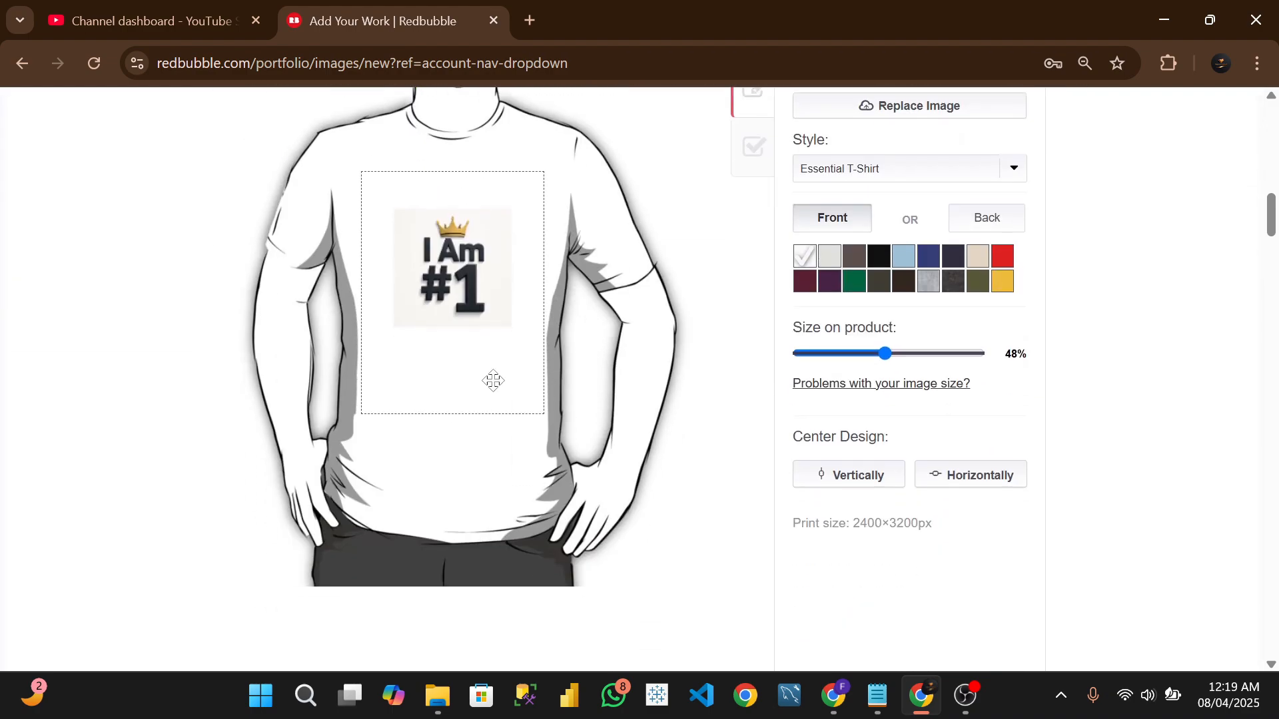
scroll(500, 379, "up", 10)
scroll(500, 362, "down", 10)
scroll(566, 373, "up", 4)
scroll(595, 384, "down", 3)
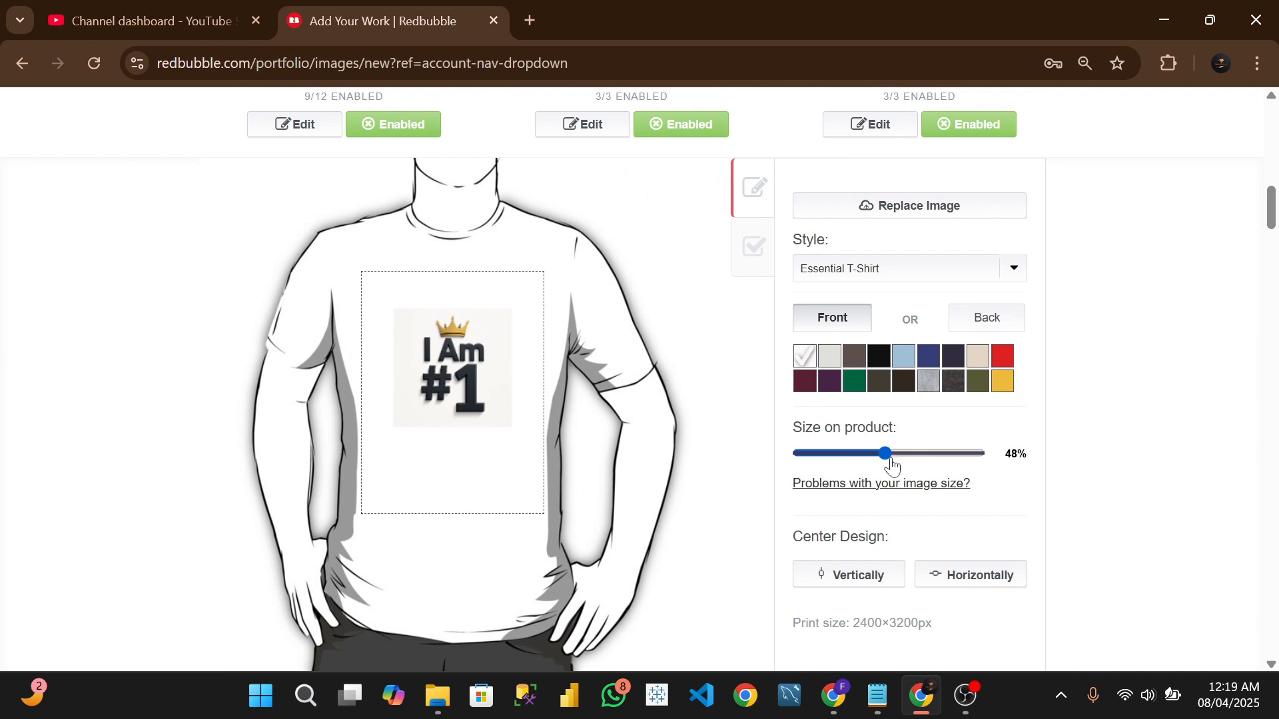
left_click_drag(889, 461, 926, 474)
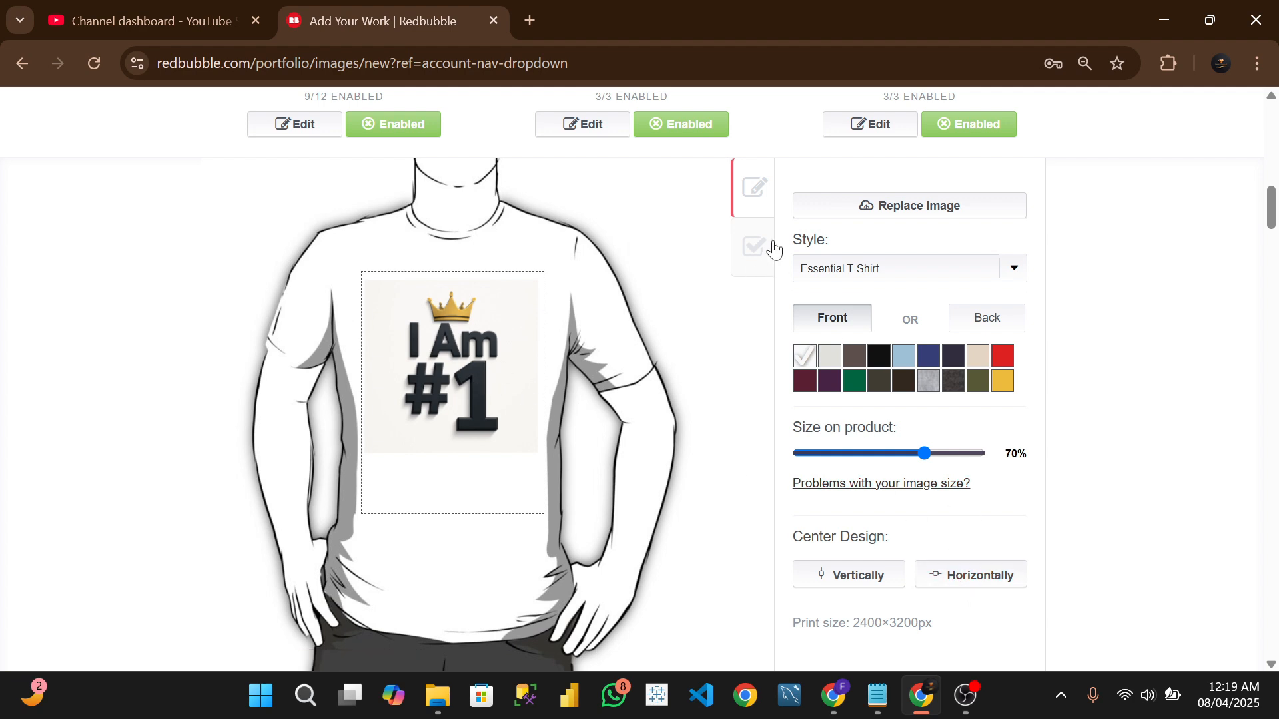
Switch the clothing style to Tank Top, try the dark navy, blue and red colors, and settle on black.
left_click(866, 272)
left_click(859, 319)
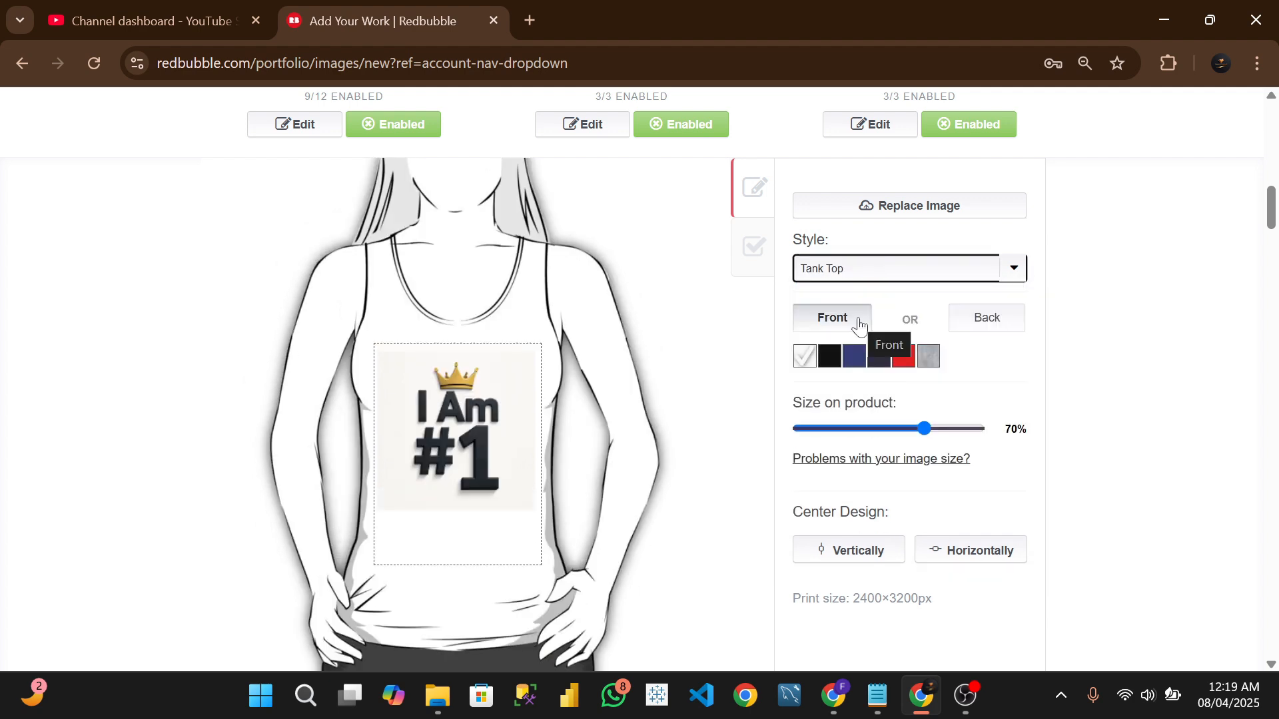
left_click(825, 366)
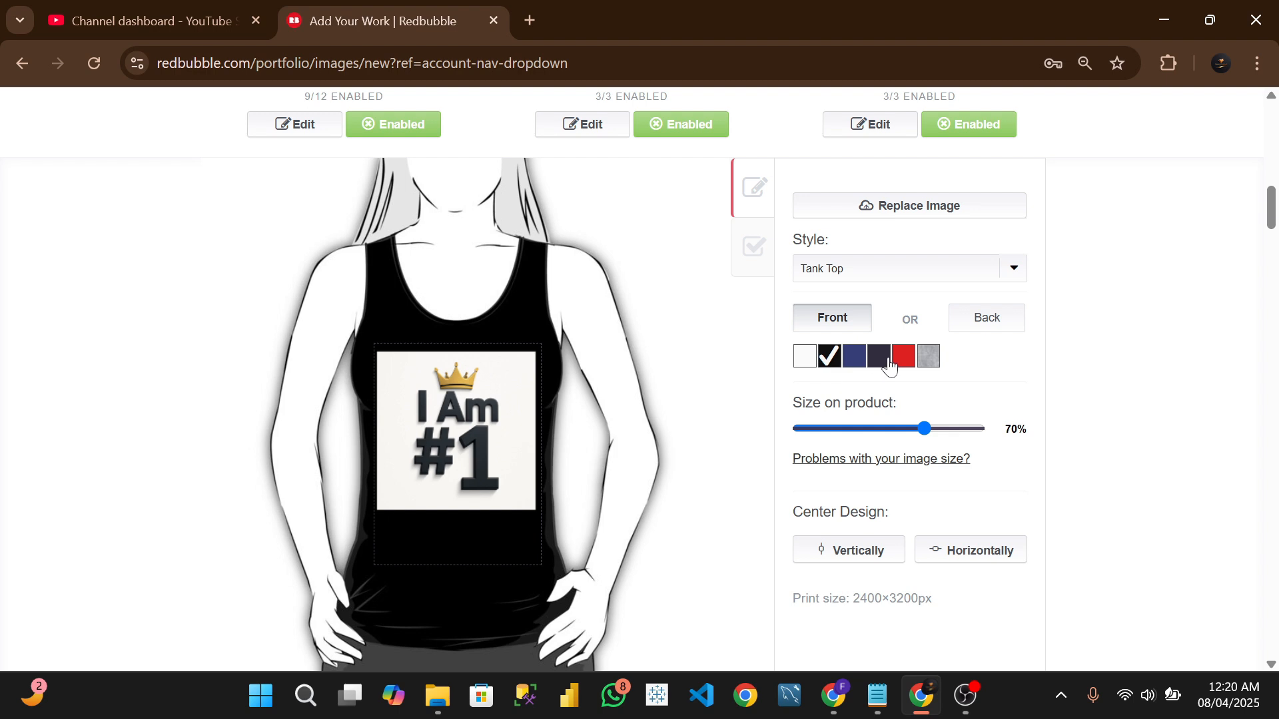
left_click(883, 363)
left_click(849, 363)
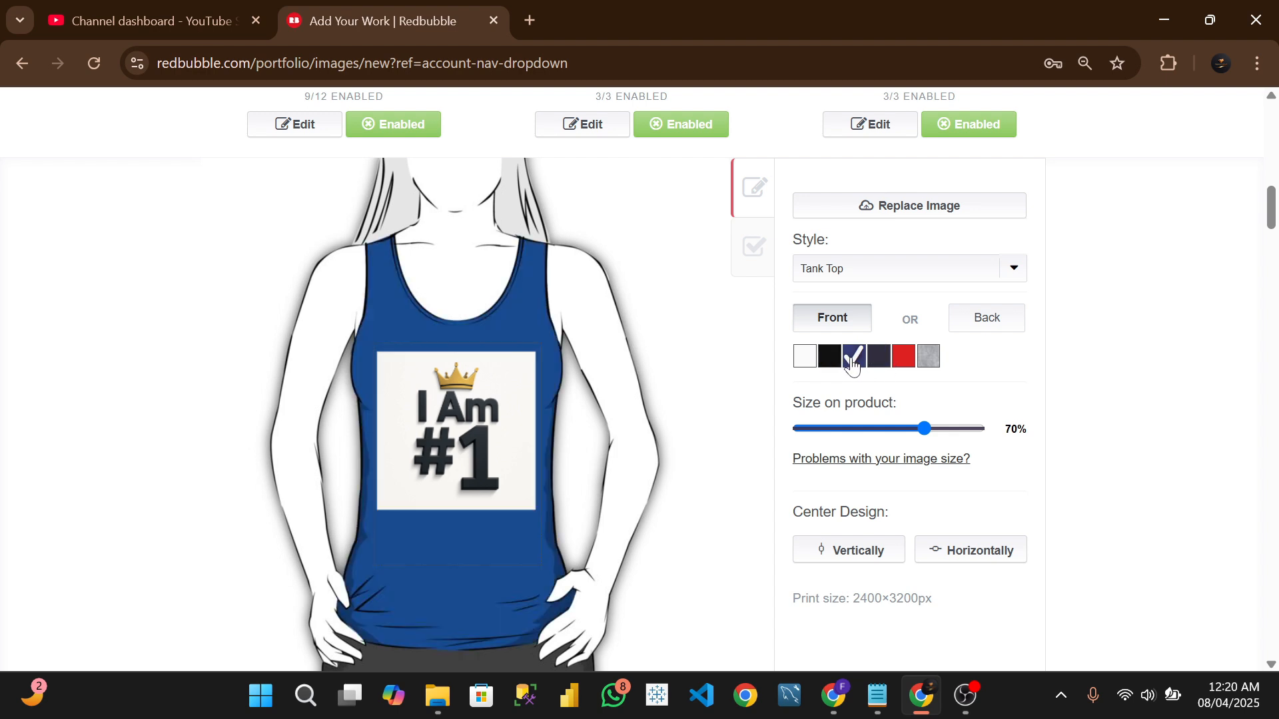
left_click(907, 360)
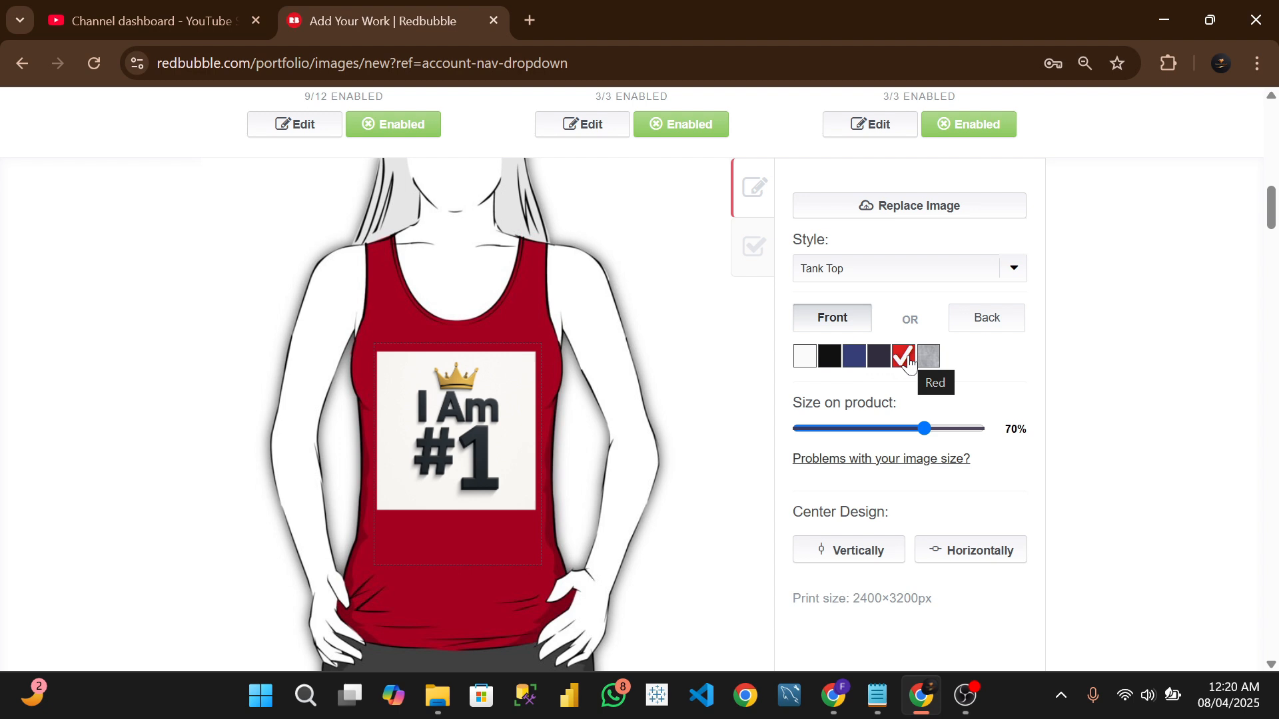
left_click(877, 359)
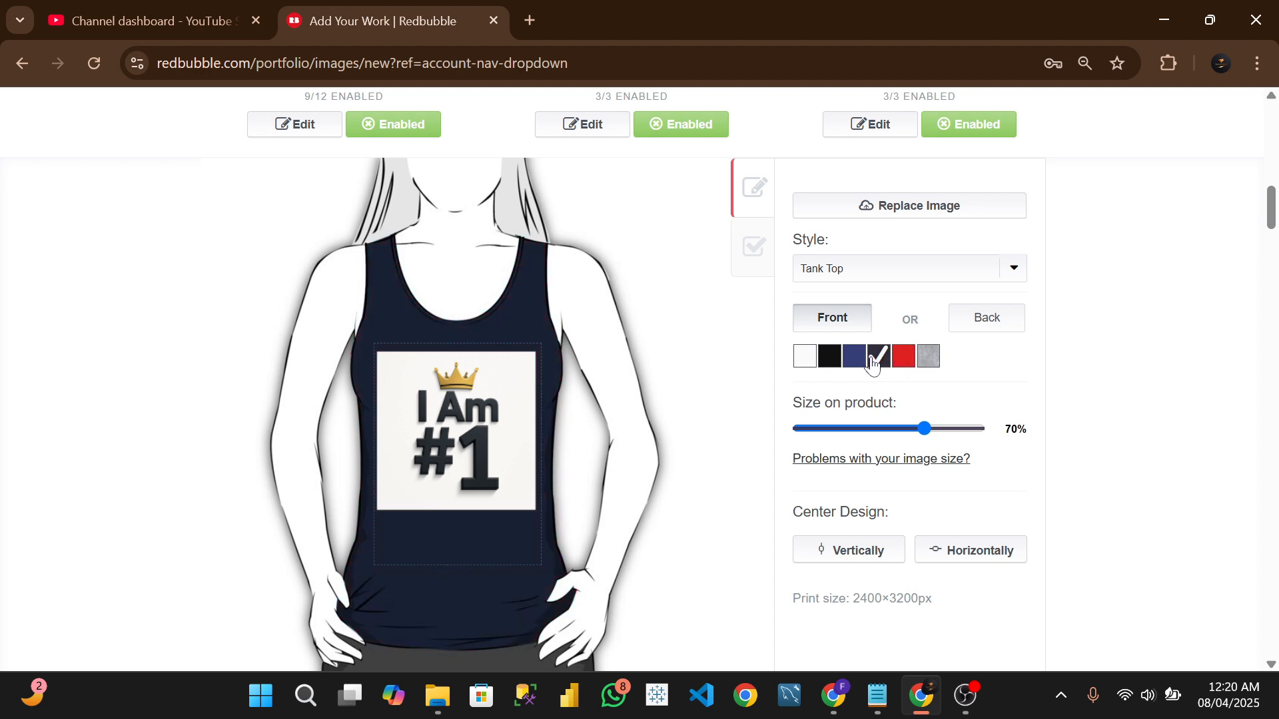
left_click(829, 357)
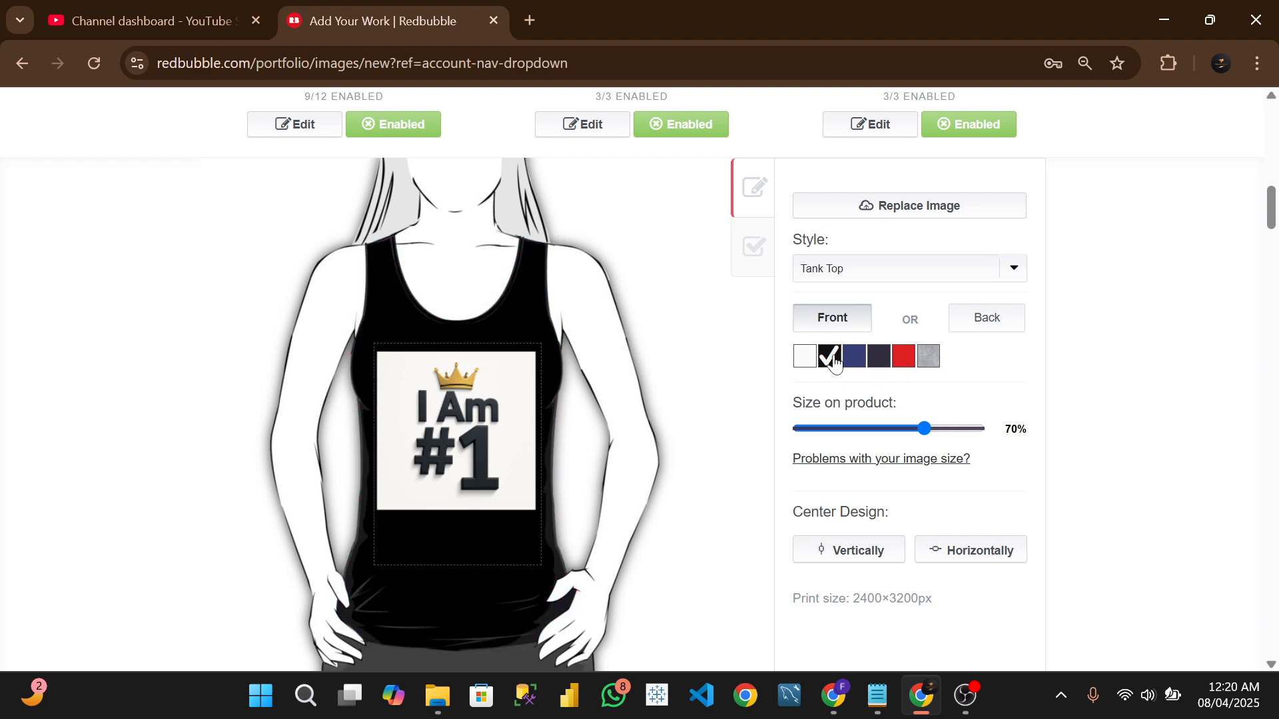
Switch the style to Fitted T-Shirt, try the light blue and cream colors, and set its color to Light Grey.
left_click(889, 275)
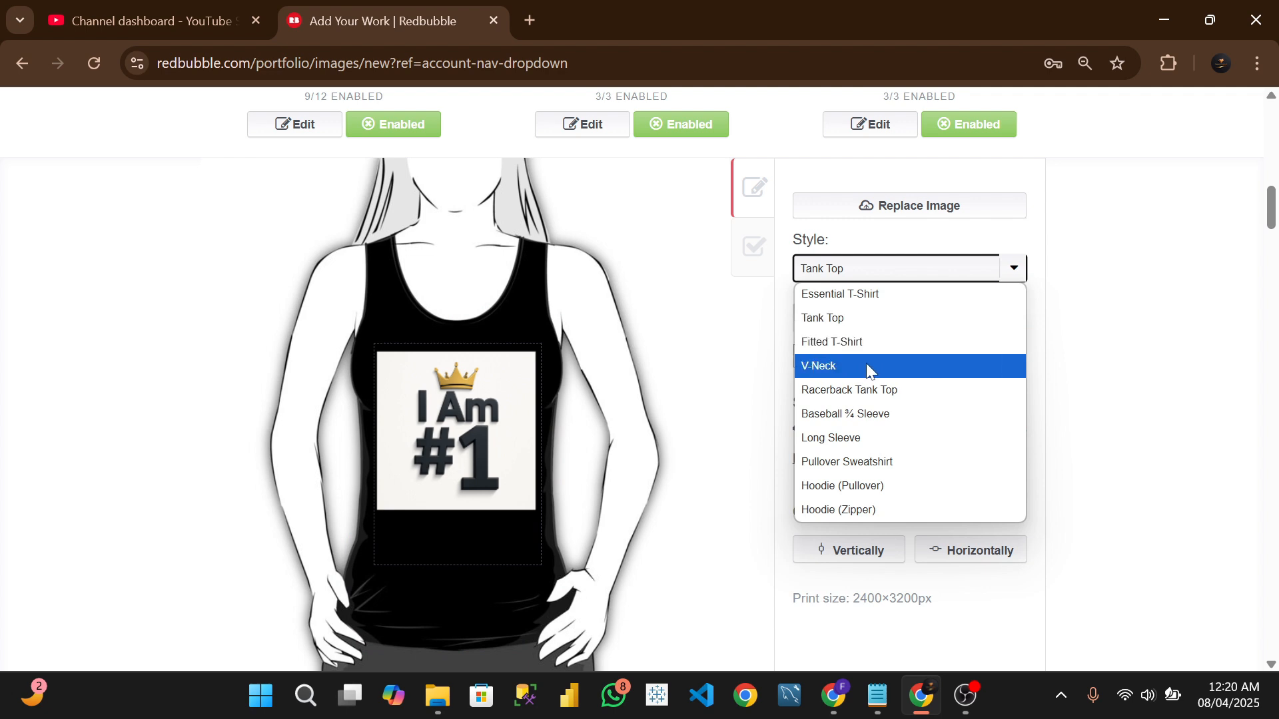
left_click(867, 346)
left_click(903, 360)
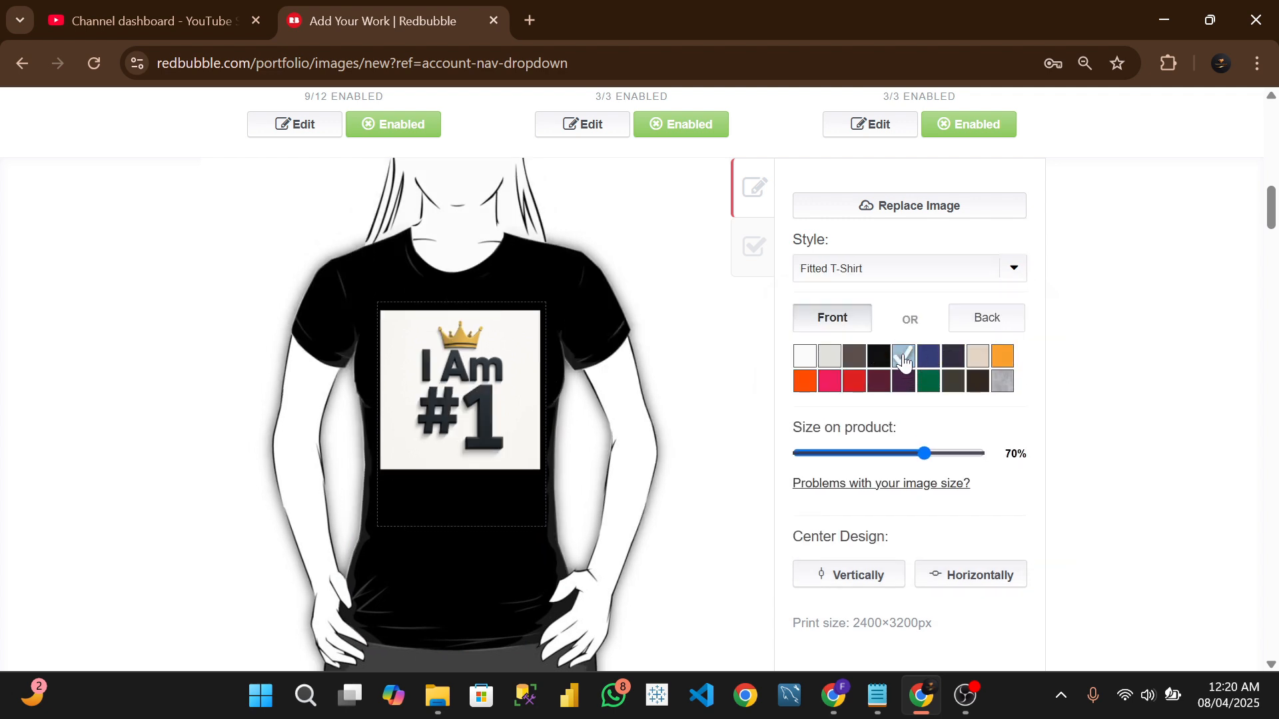
left_click(979, 358)
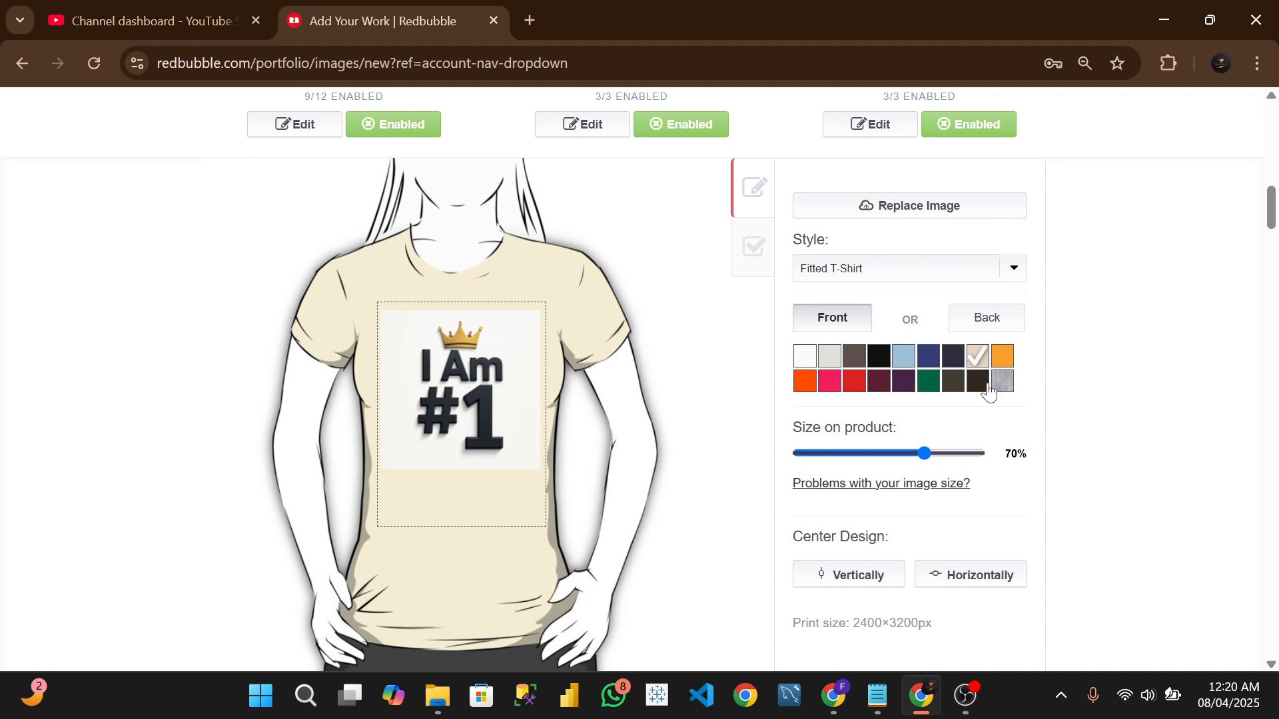
left_click(821, 365)
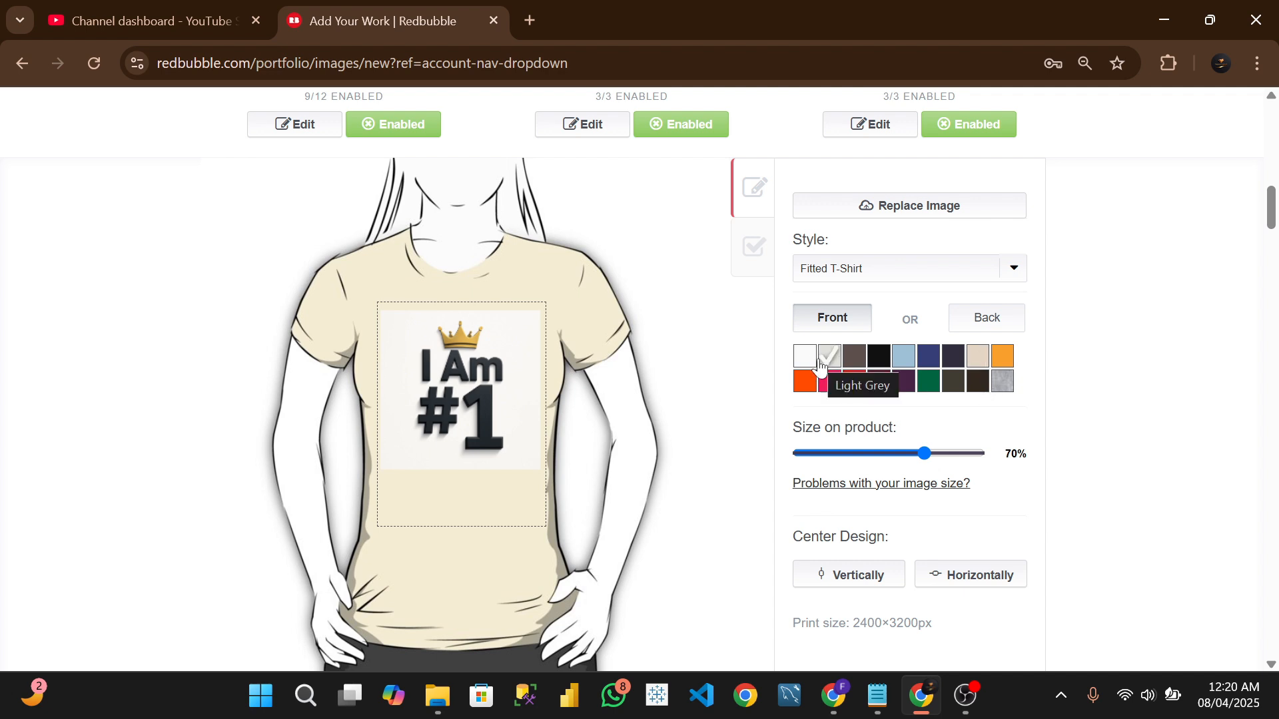
Preview the design on the V-Neck style, and set the Racerback Tank Top's color to dark navy.
left_click(900, 274)
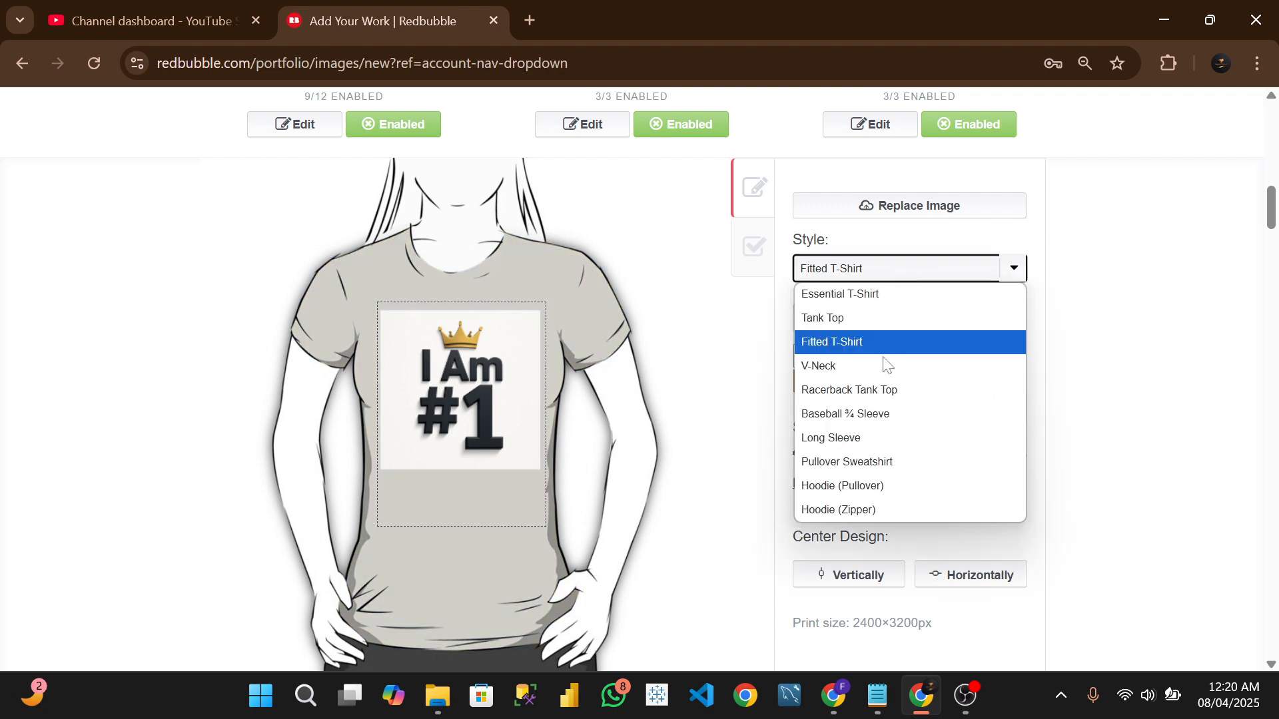
left_click(885, 362)
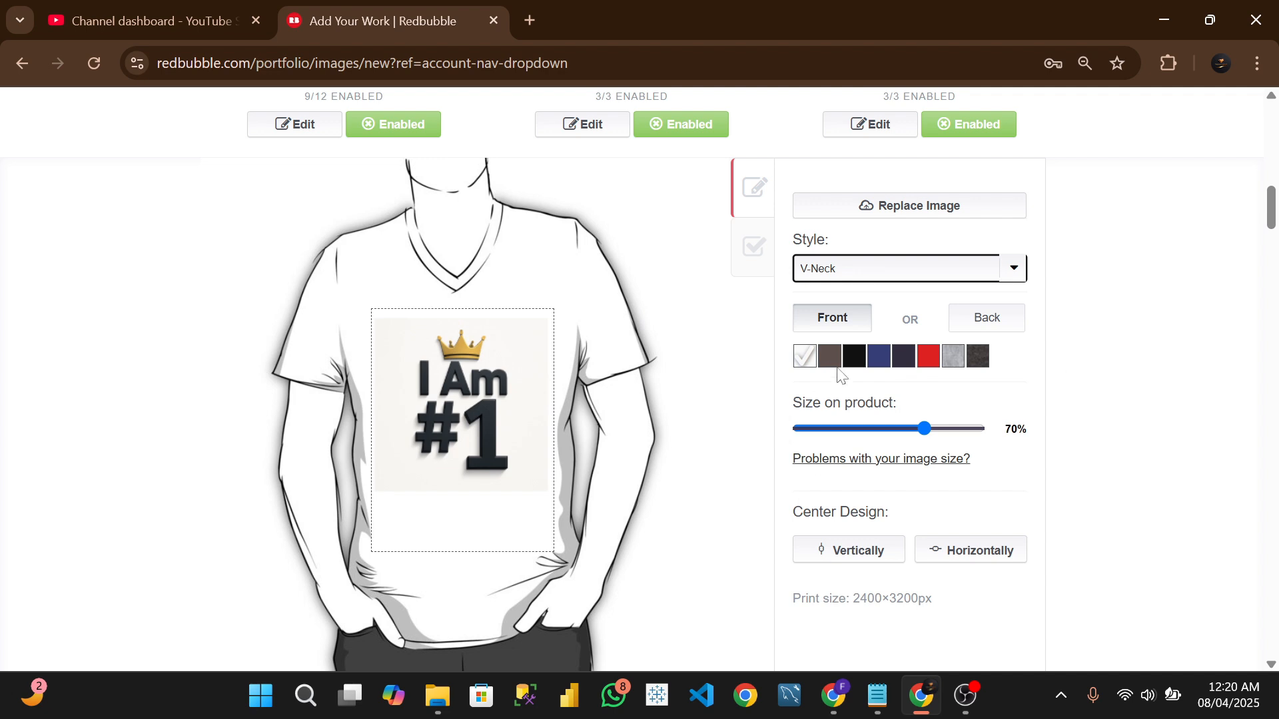
left_click(916, 276)
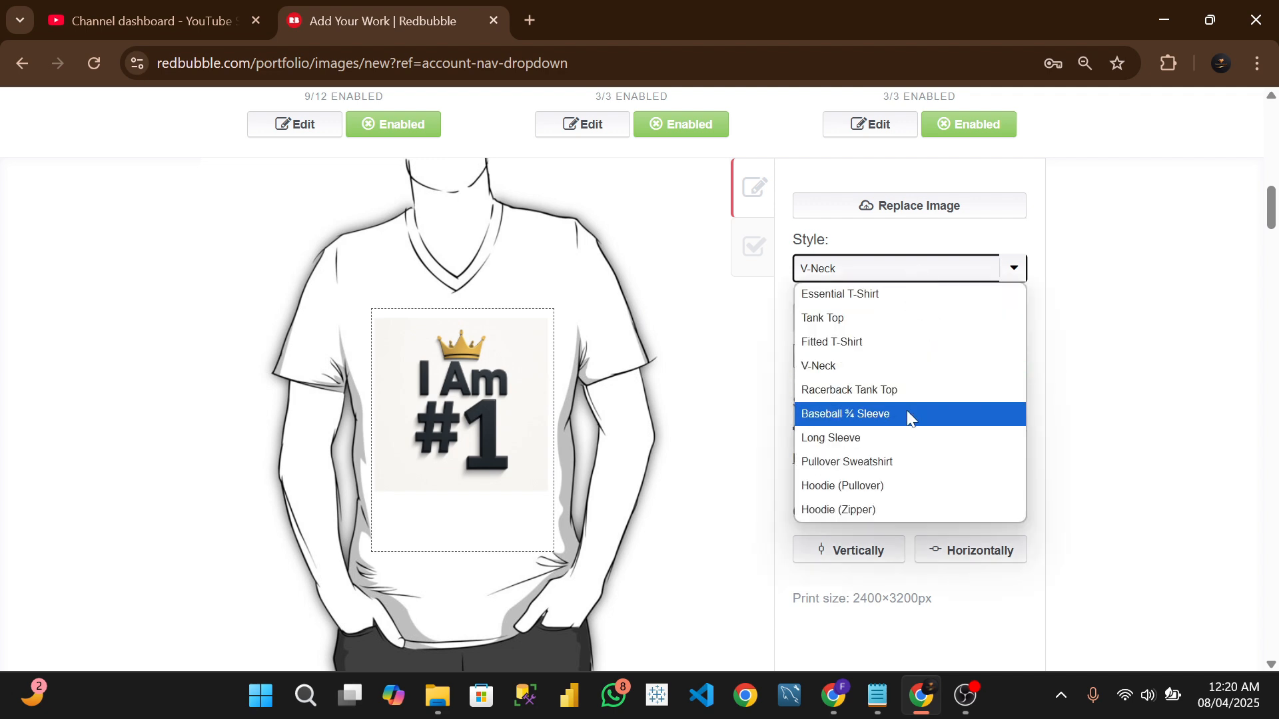
left_click(904, 390)
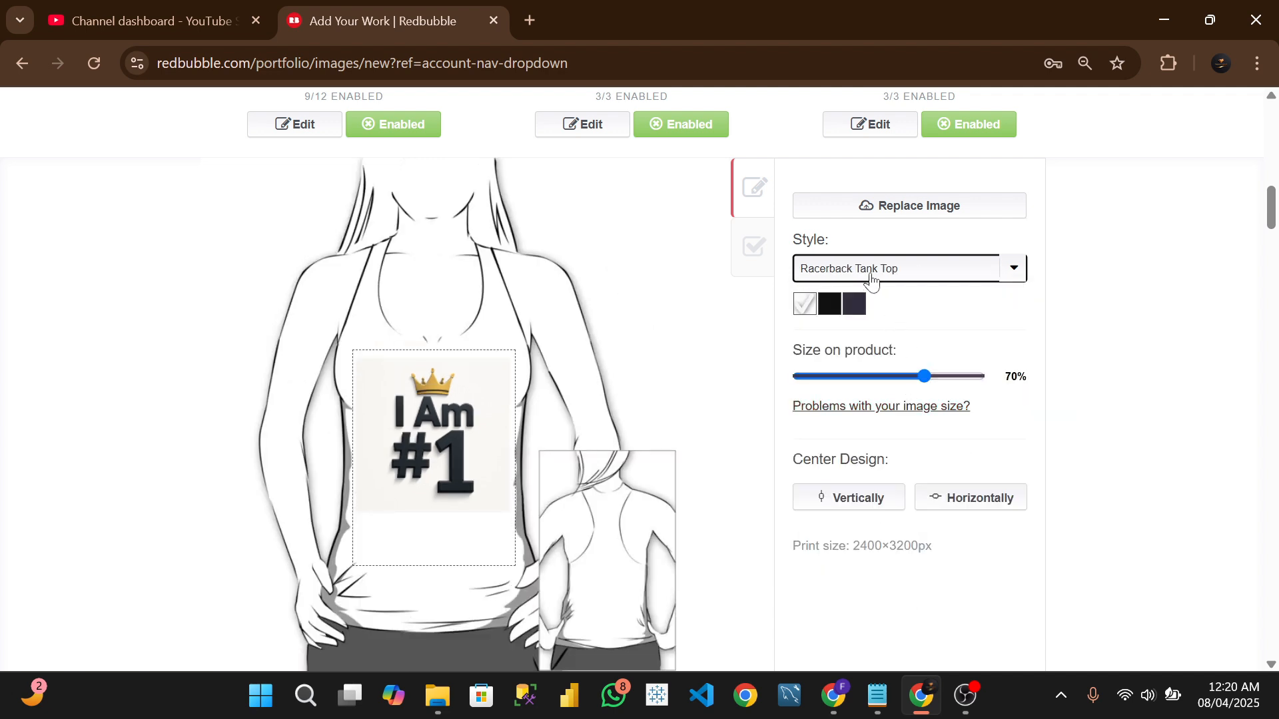
left_click(853, 305)
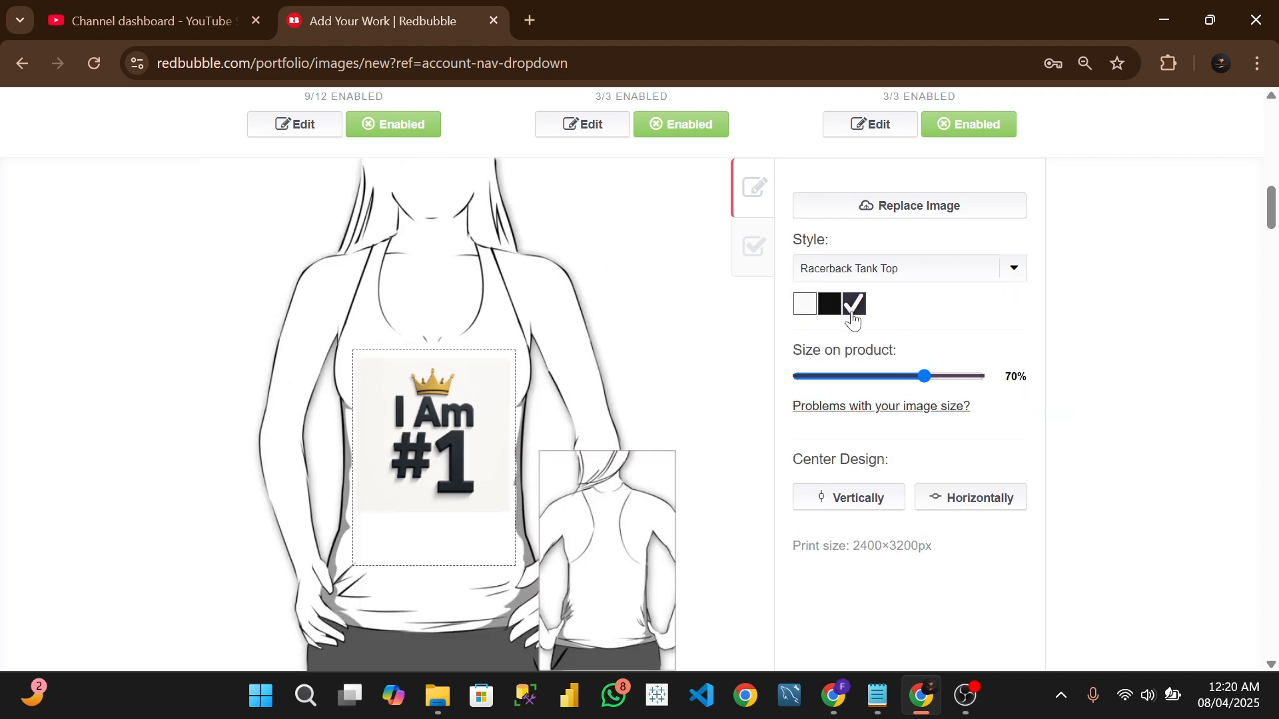
Switch the style to Baseball ¾ Sleeve, try the black body with white sleeves, and settle on the white body with blue sleeves.
left_click(890, 276)
left_click(897, 411)
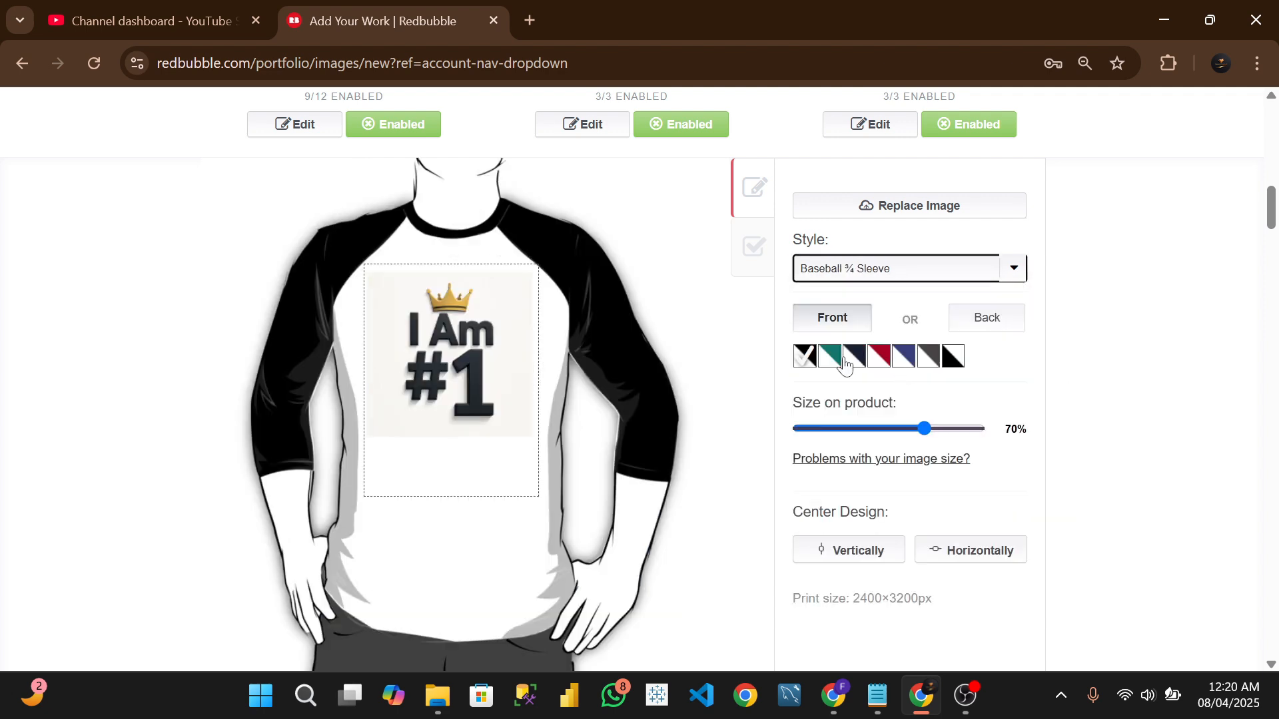
left_click(949, 358)
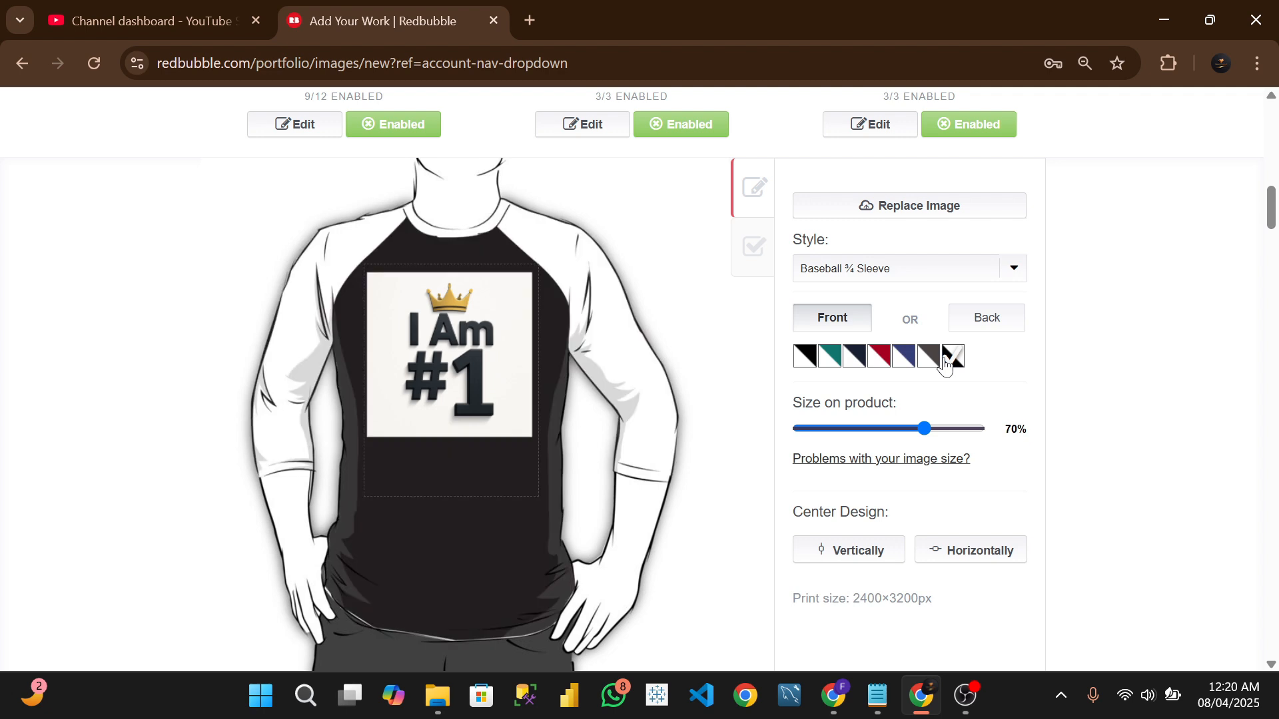
left_click(896, 369)
Set the Long Sleeve style's color to dark grey and the Pullover Sweatshirt's color to blue.
left_click(894, 269)
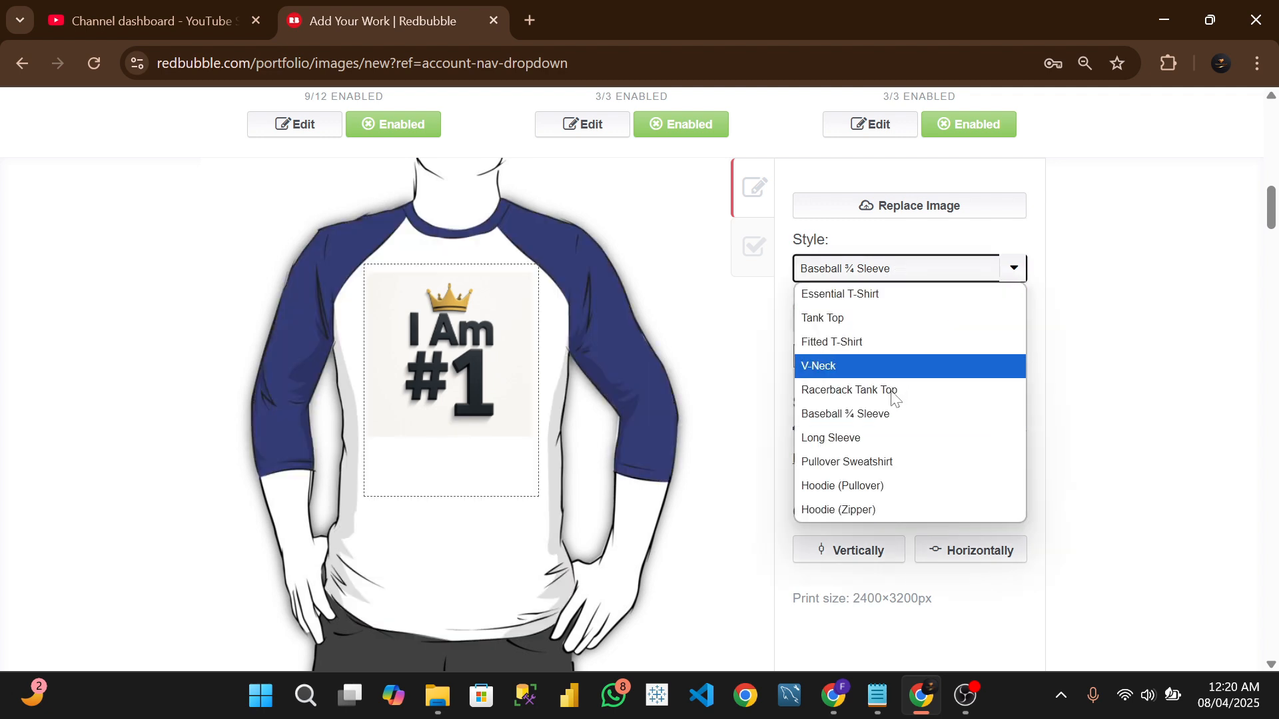
left_click(891, 444)
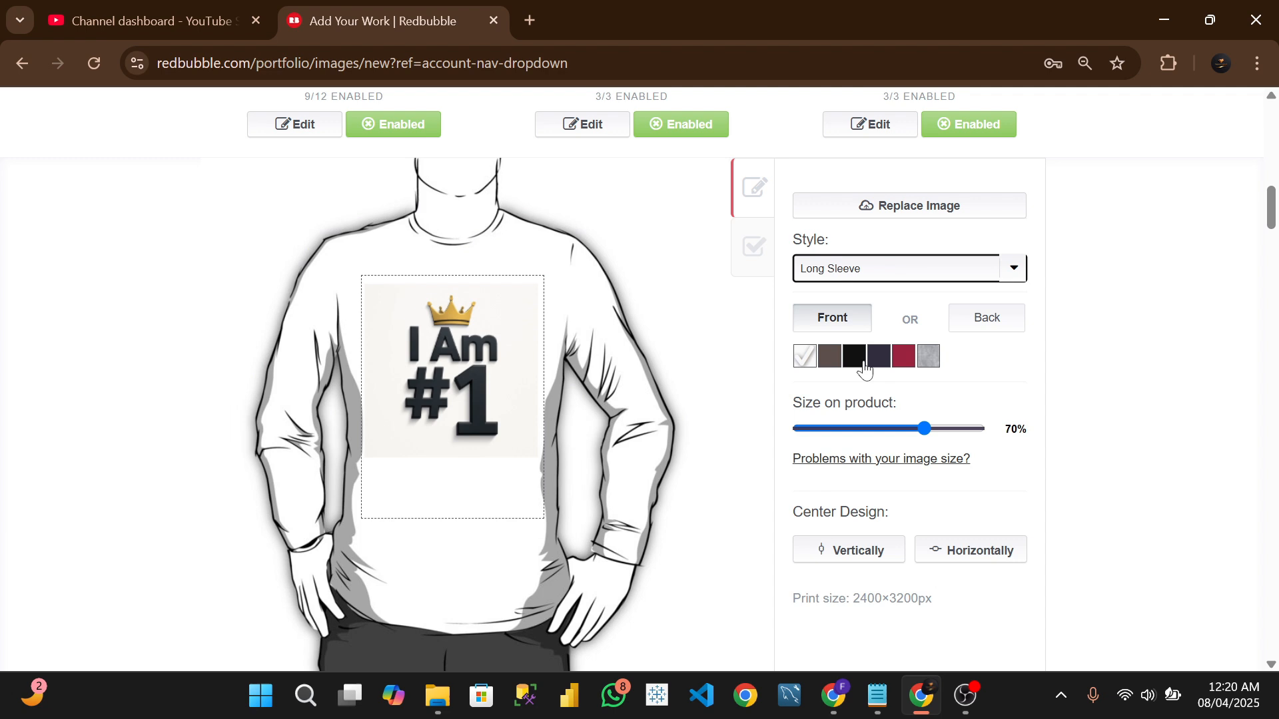
left_click(831, 358)
left_click(885, 269)
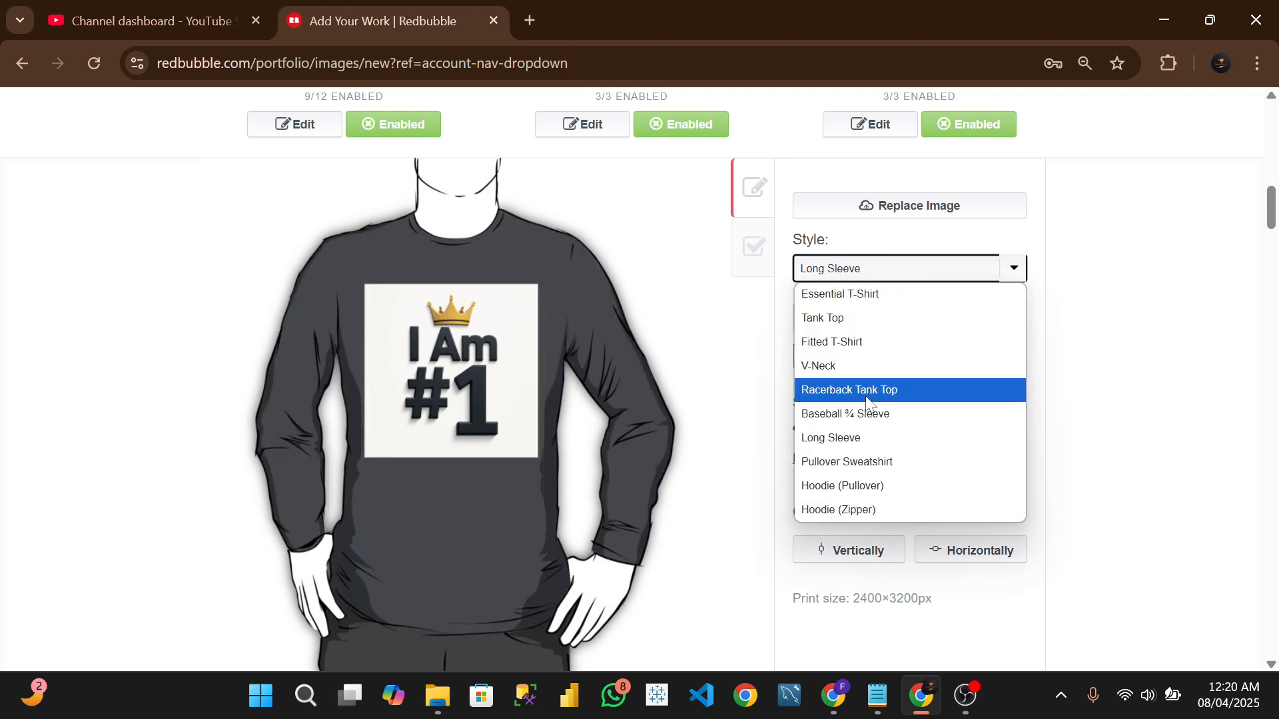
key("Escape")
left_click(875, 480)
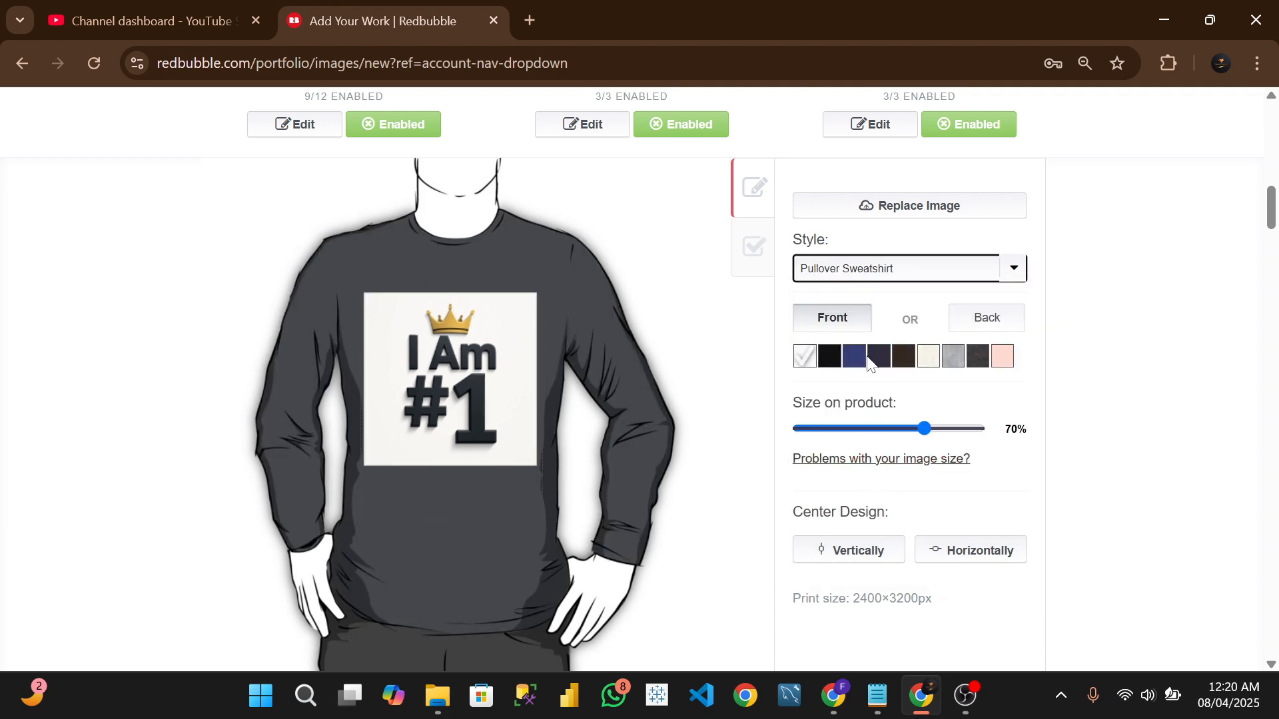
left_click(855, 357)
Set the Hoodie (Pullover) color to white, then try cream on the Hoodie (Zipper) and settle on heather grey.
left_click(899, 273)
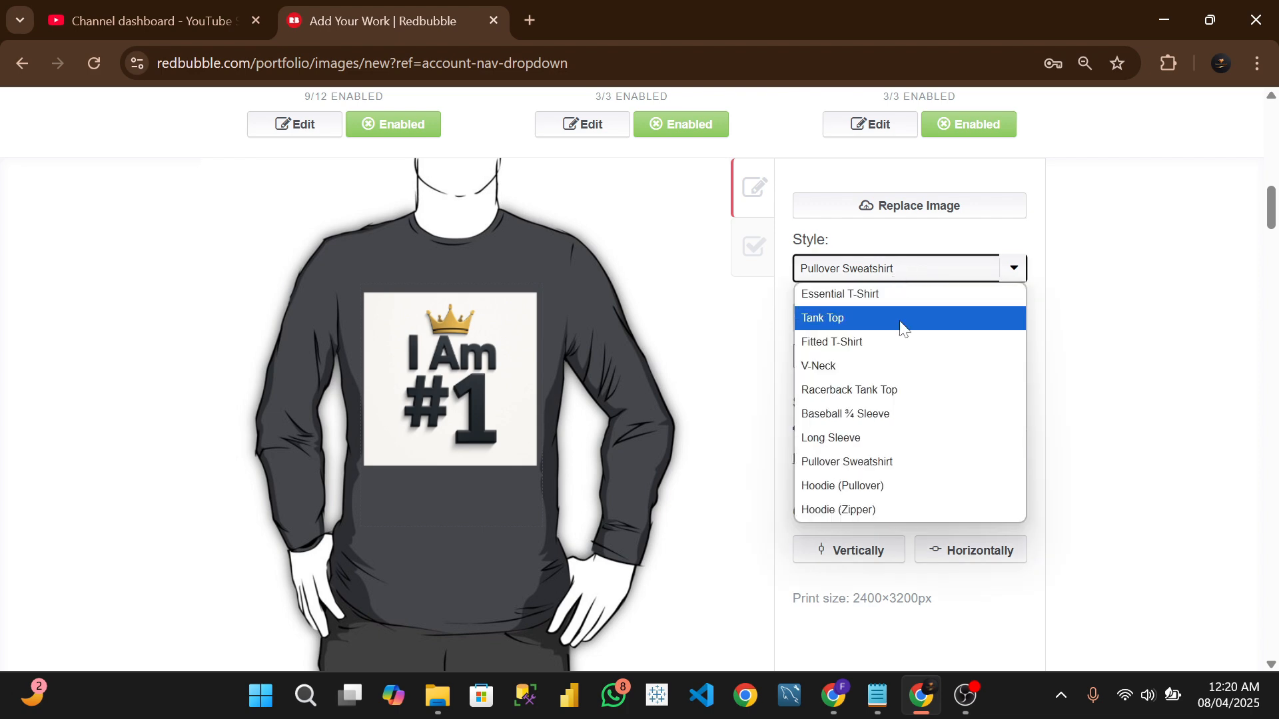
key("Escape")
left_click(875, 496)
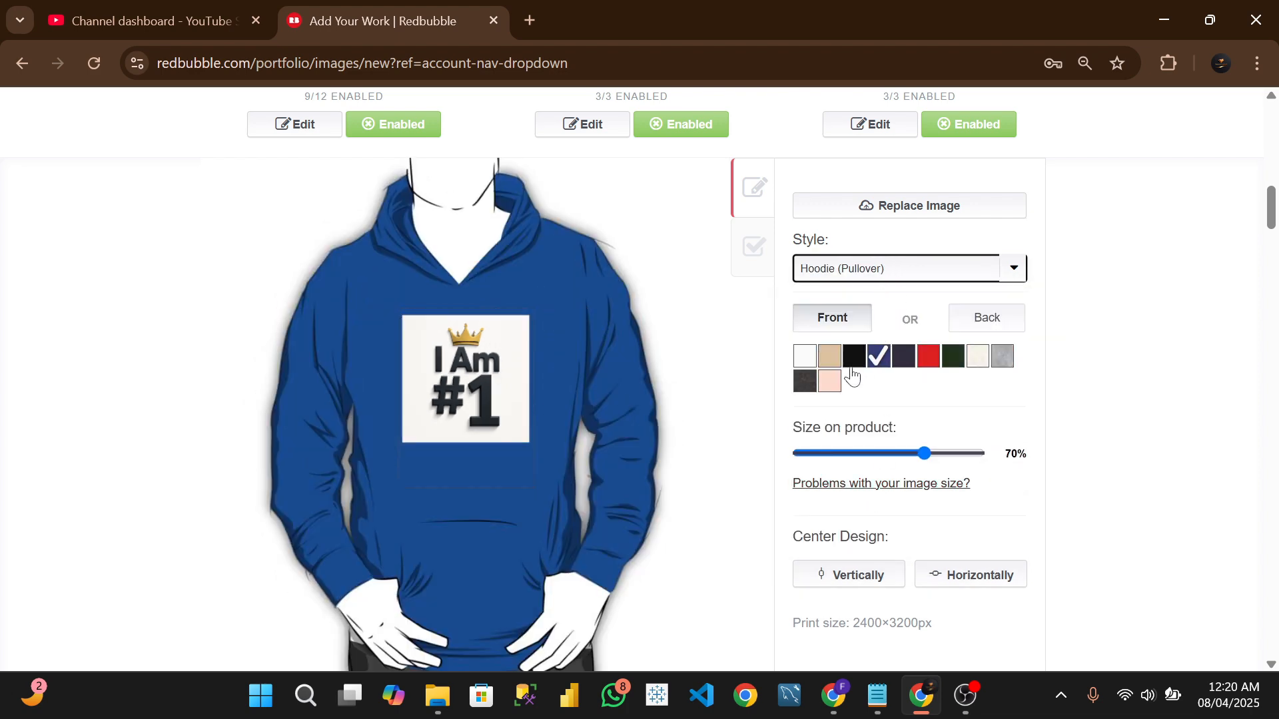
left_click(802, 359)
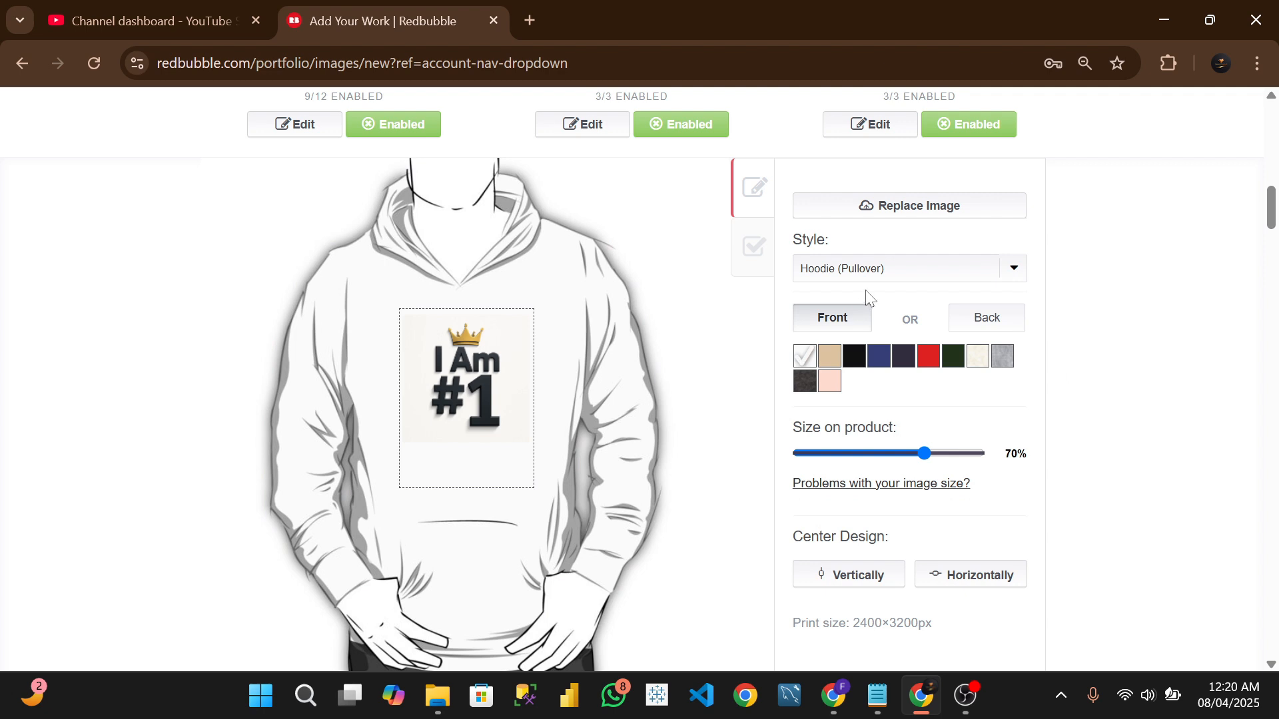
left_click(885, 270)
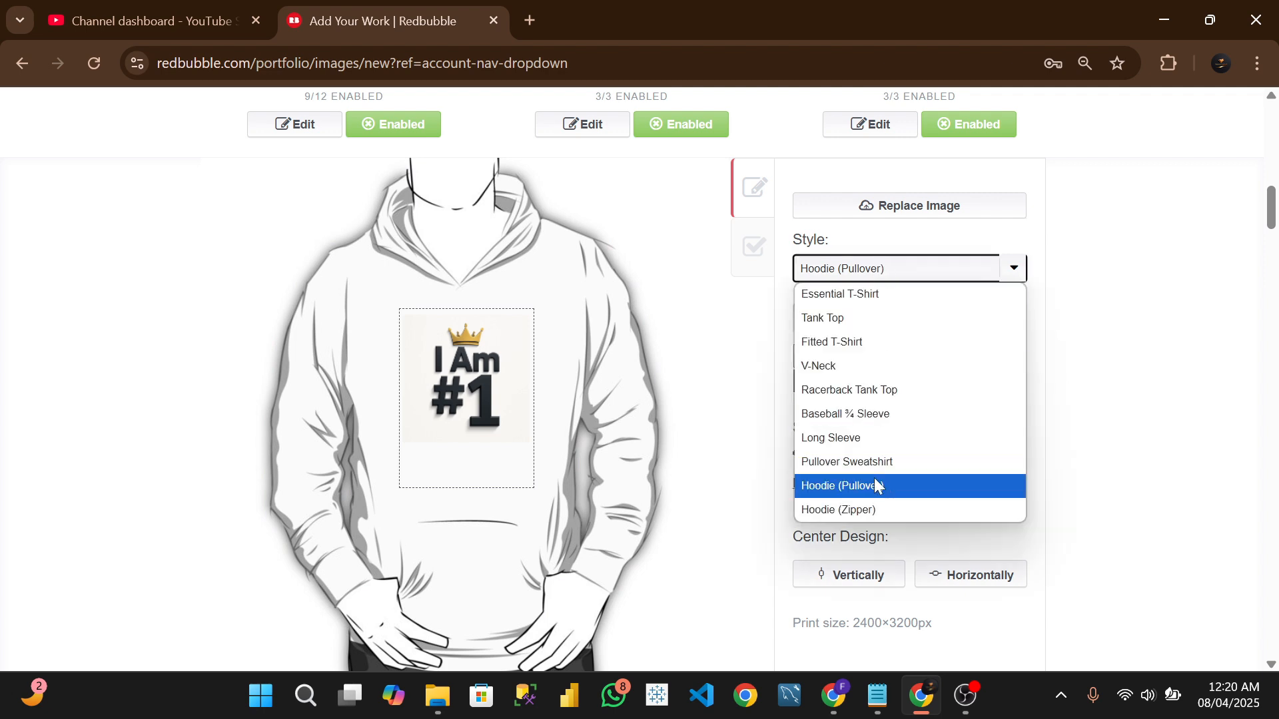
left_click(873, 510)
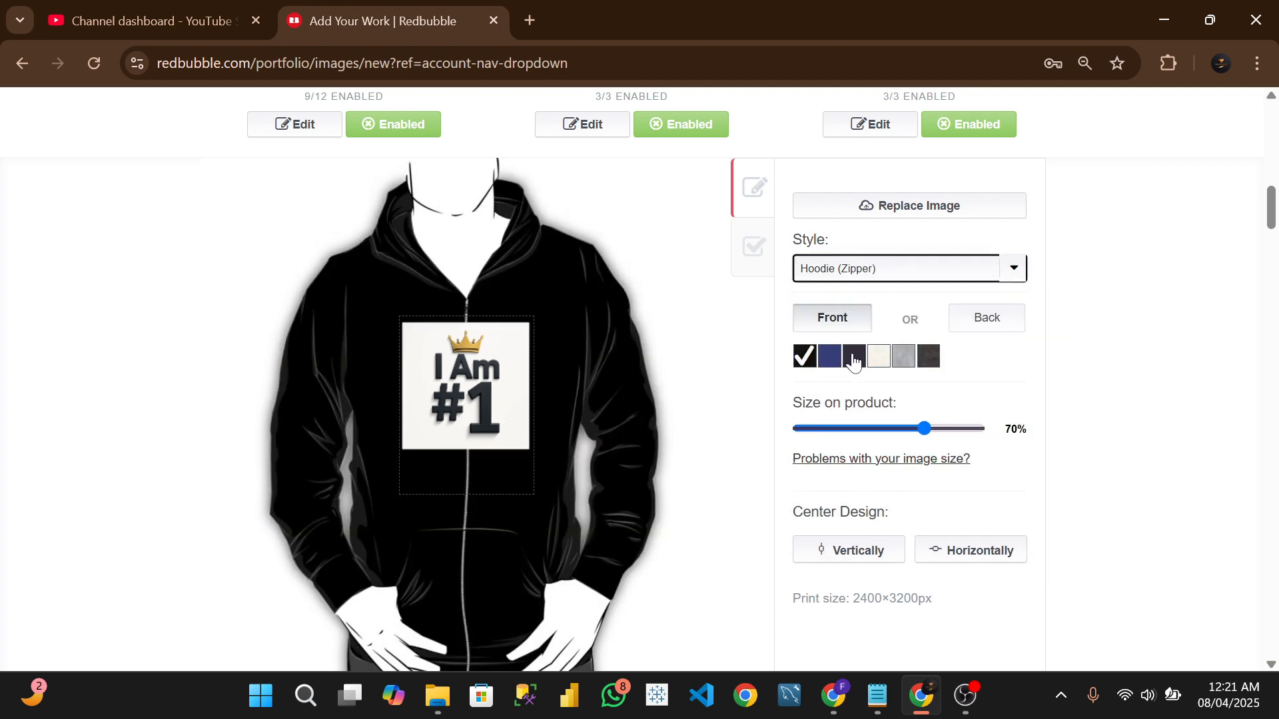
left_click(879, 358)
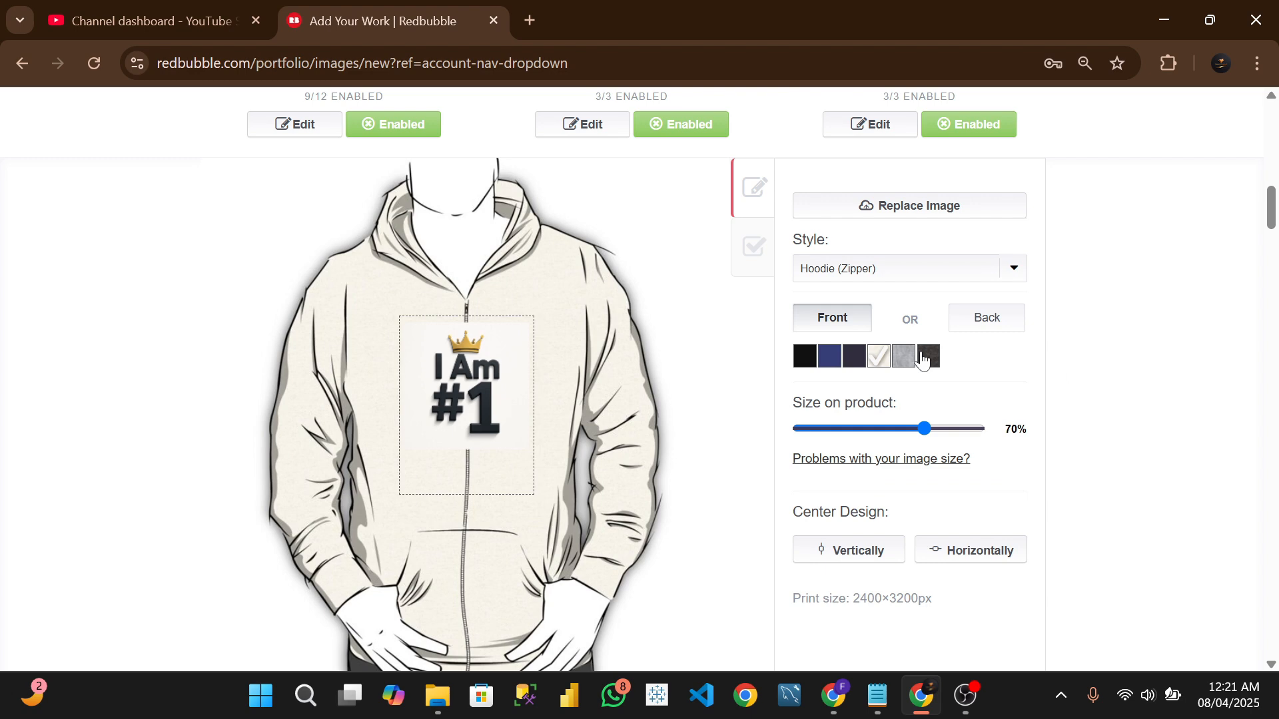
left_click(910, 358)
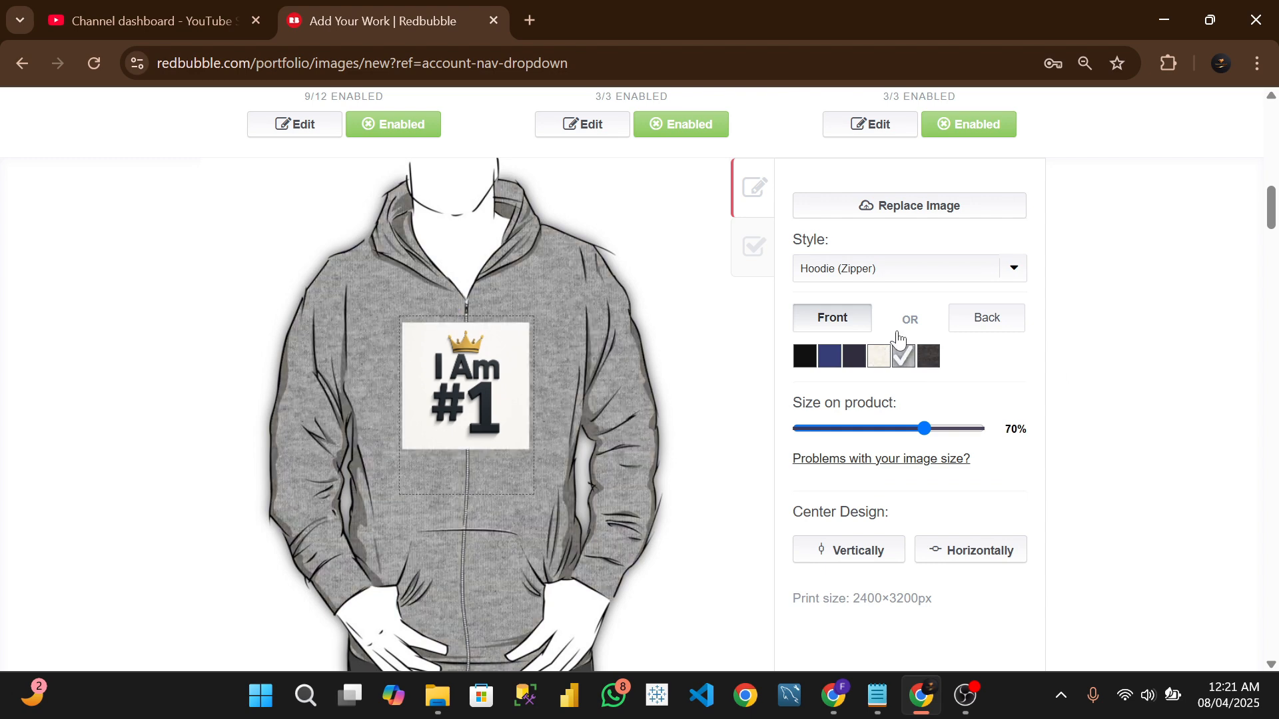
Enable Kids Clothes, Toddler Pullover Hoodie and Kids Pullover Hoodie in the Standard Print Clothing availability list.
left_click(757, 255)
scroll(369, 273, "up", 1)
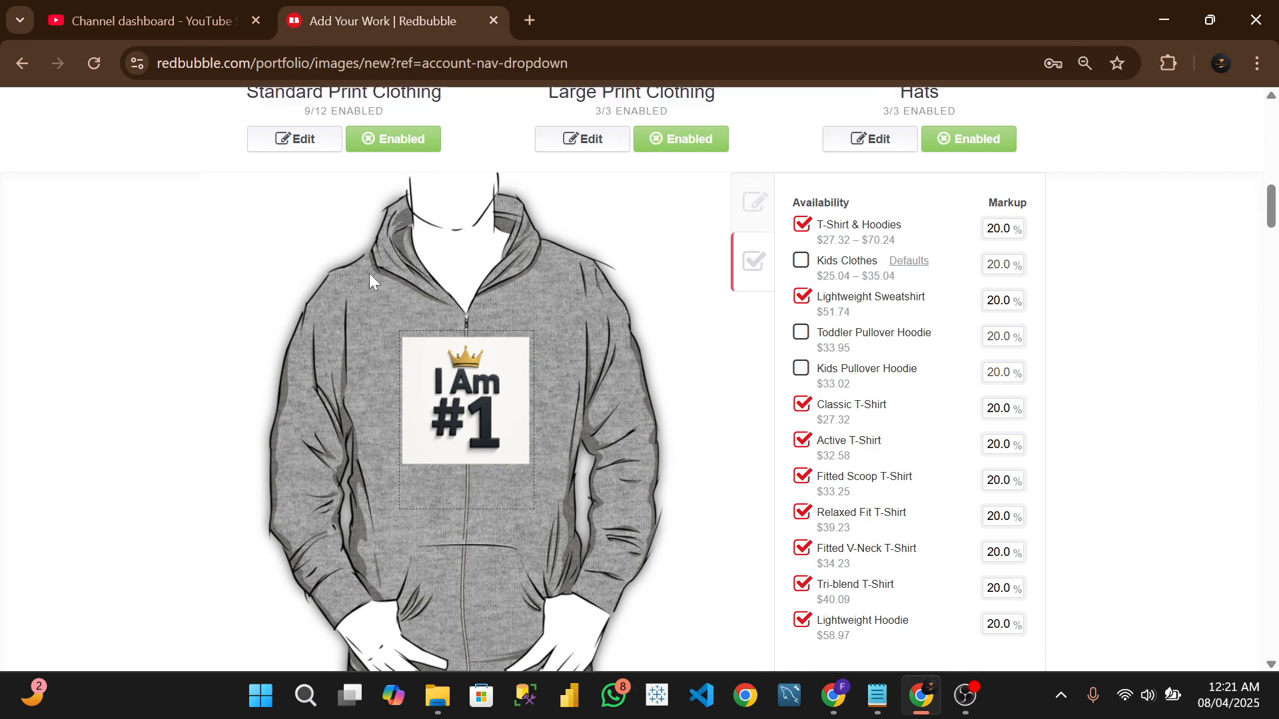
scroll(369, 273, "up", 3)
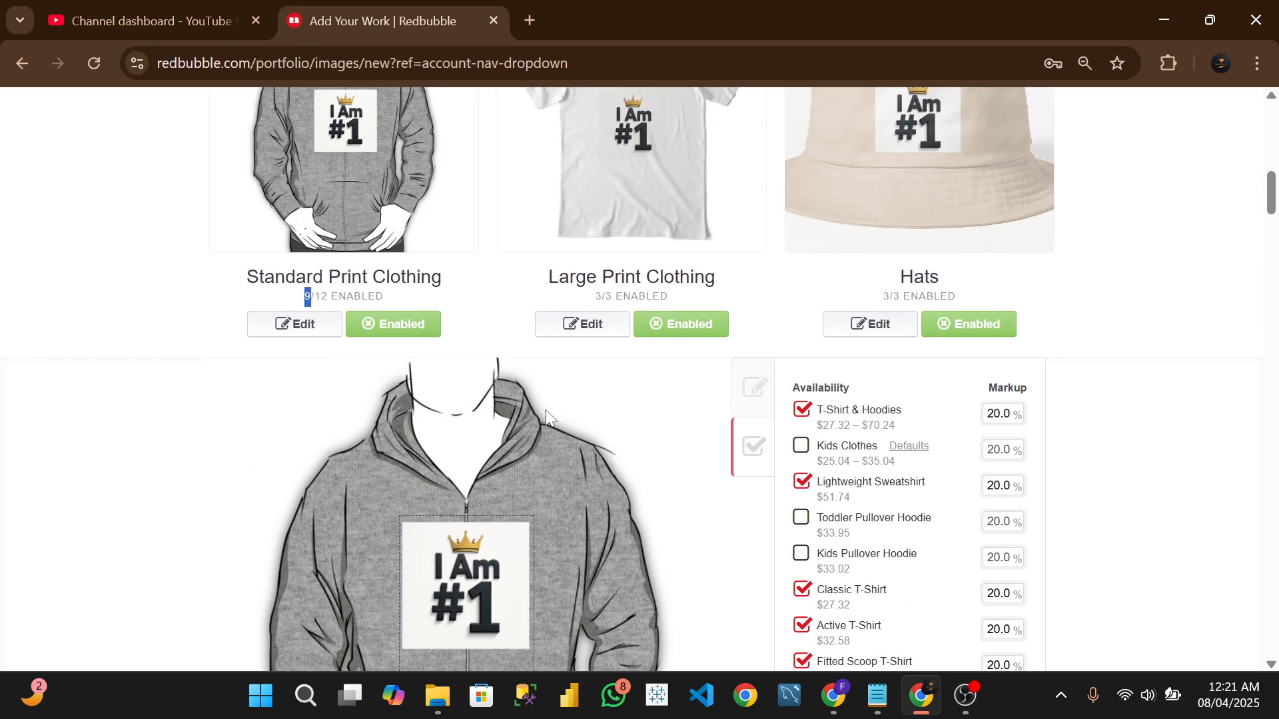
left_click(812, 454)
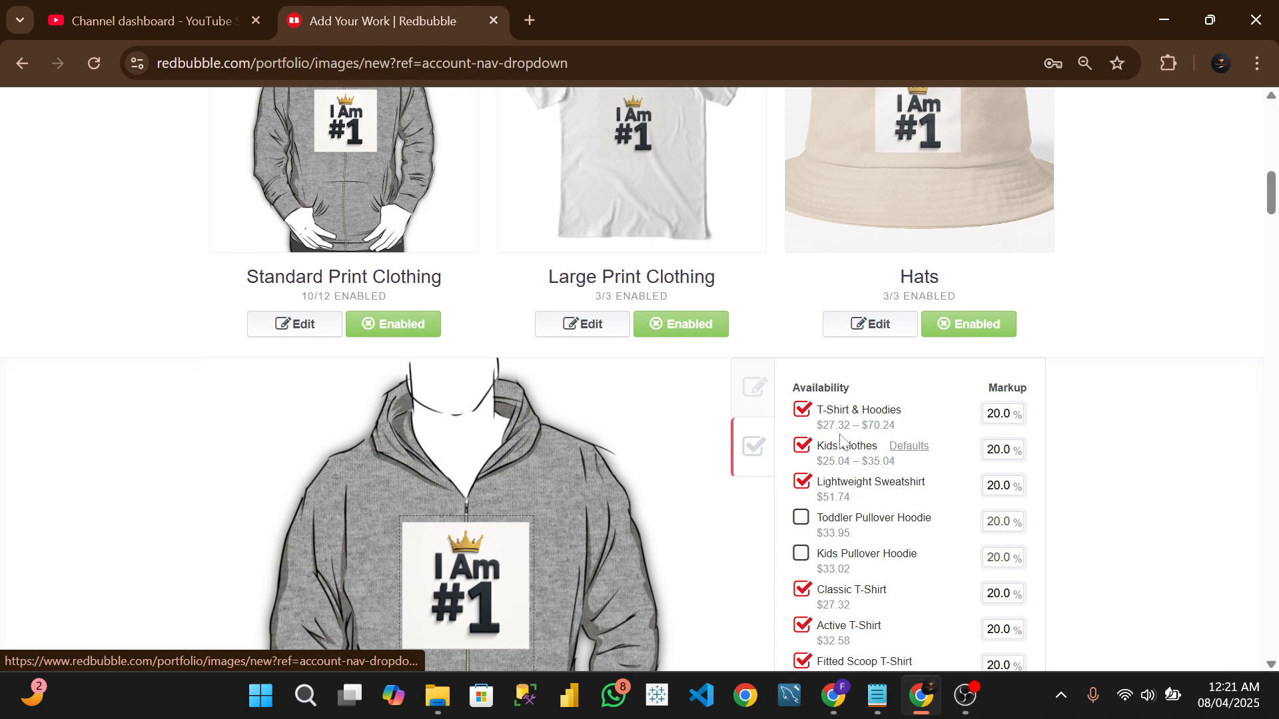
scroll(812, 453, "down", 2)
left_click(801, 419)
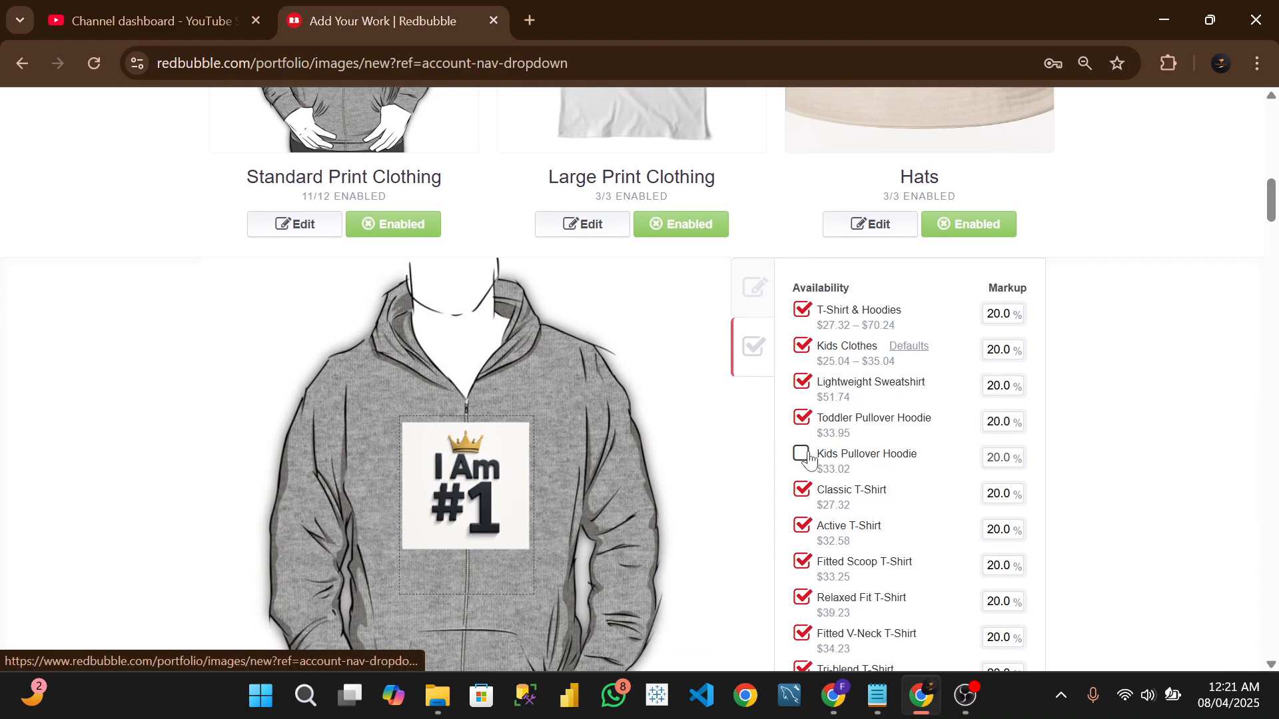
left_click(810, 459)
scroll(679, 436, "down", 2)
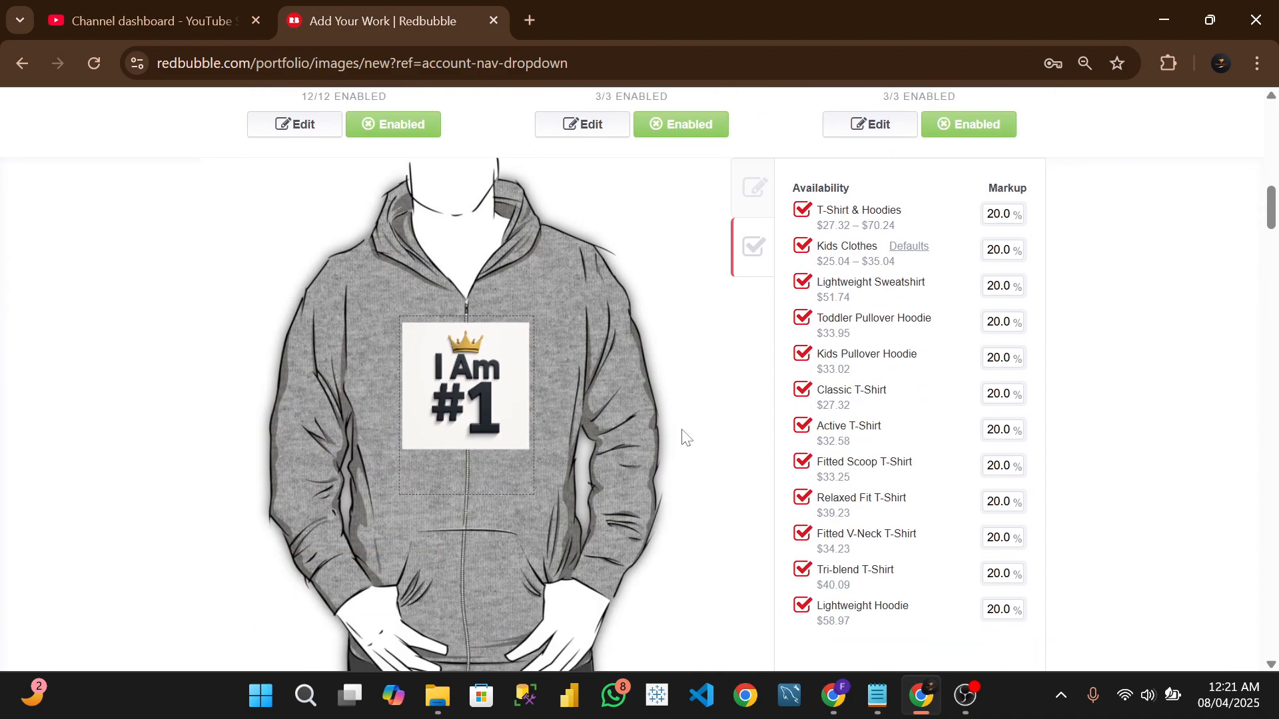
Review the Standard Print Clothing preview and apply its changes.
scroll(356, 313, "up", 6)
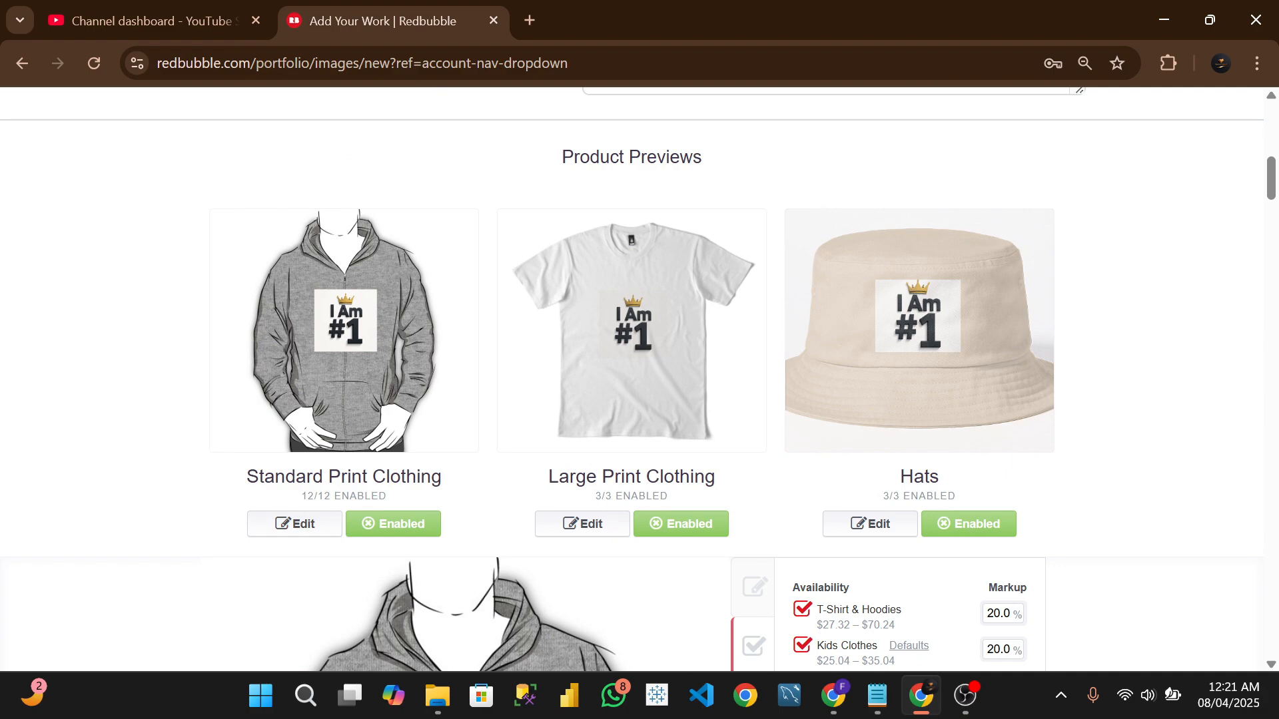
scroll(579, 419, "down", 10)
left_click(843, 298)
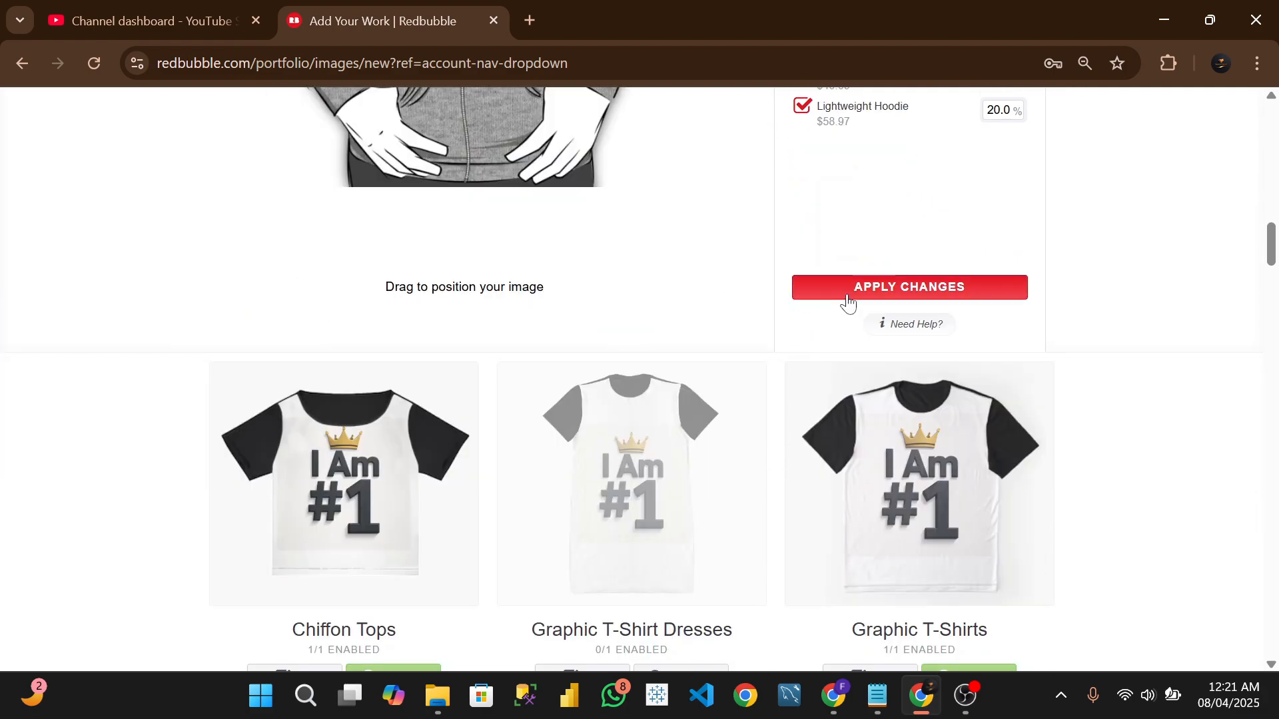
Open Large Print Clothing for editing and scale the design on the Premium T-Shirt to 80%.
scroll(433, 402, "up", 13)
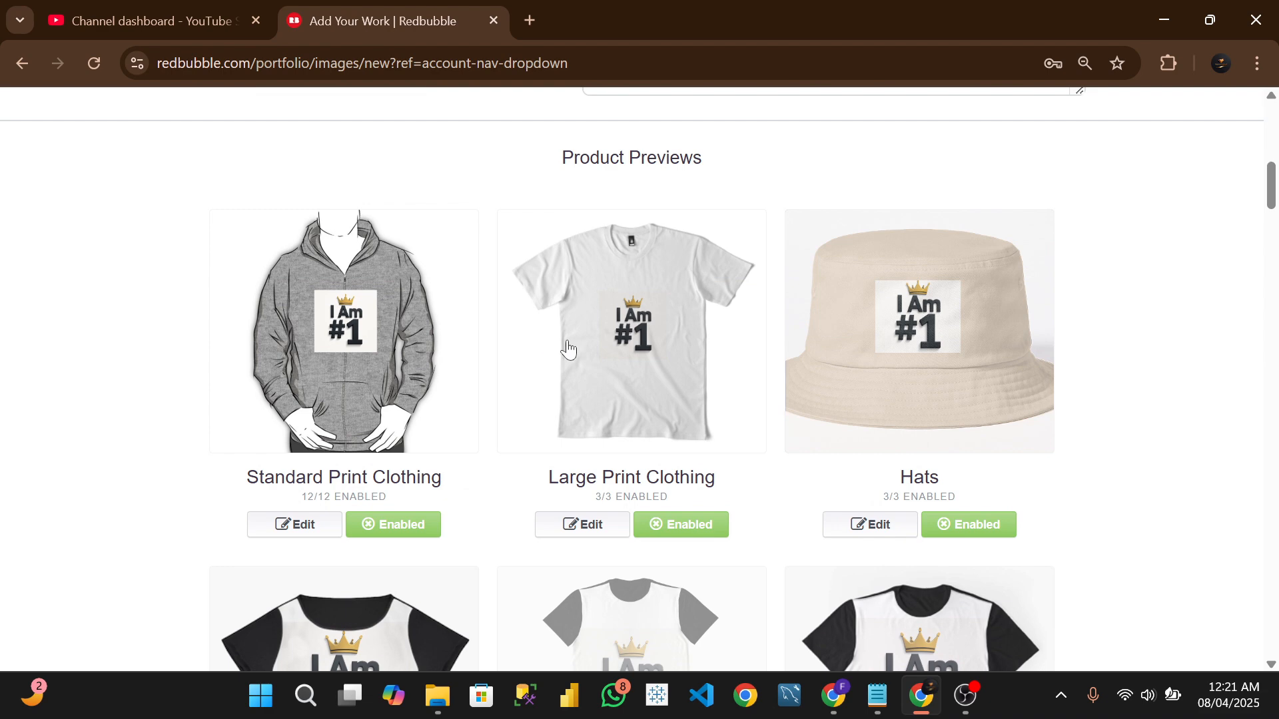
left_click(600, 527)
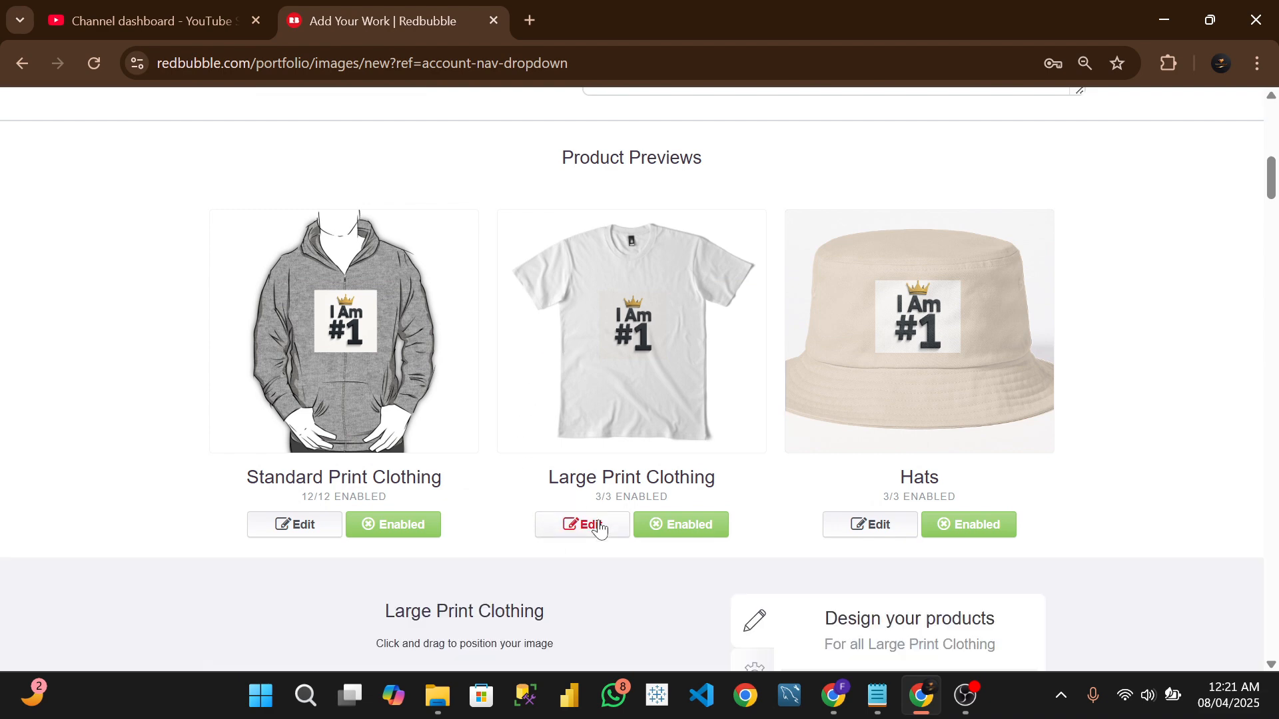
scroll(670, 417, "down", 5)
scroll(572, 455, "down", 3)
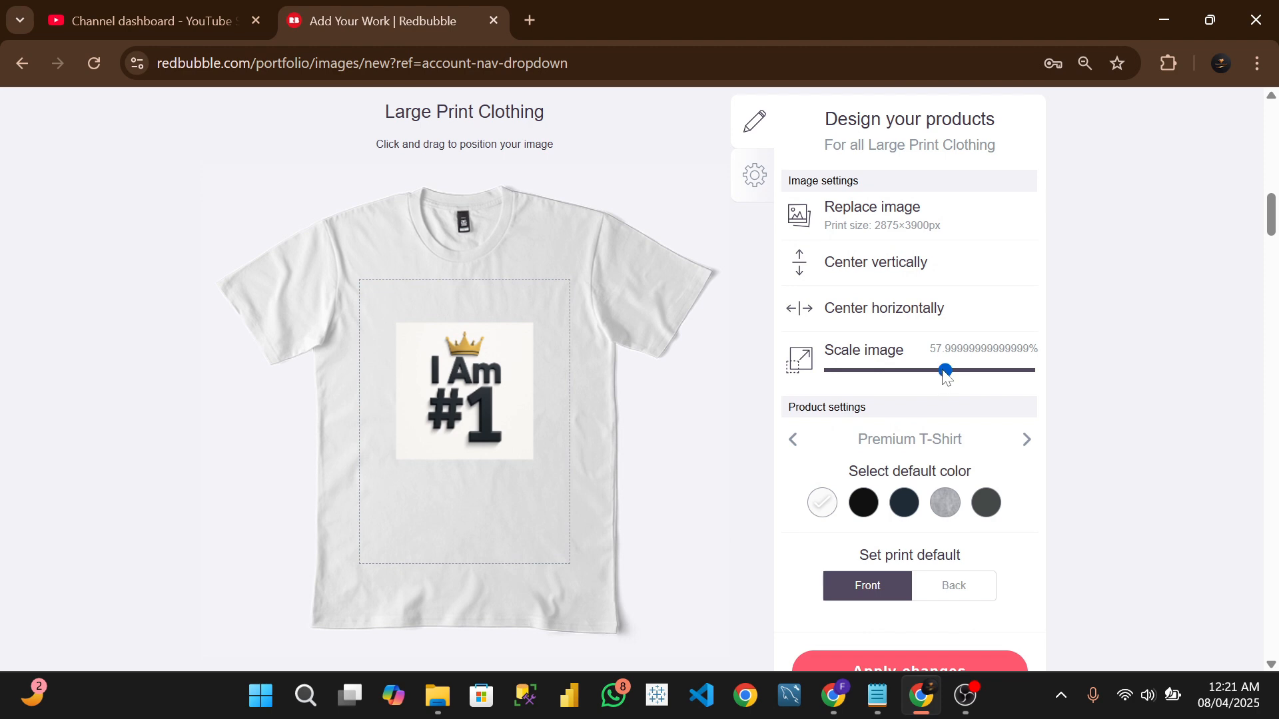
left_click_drag(943, 373, 993, 388)
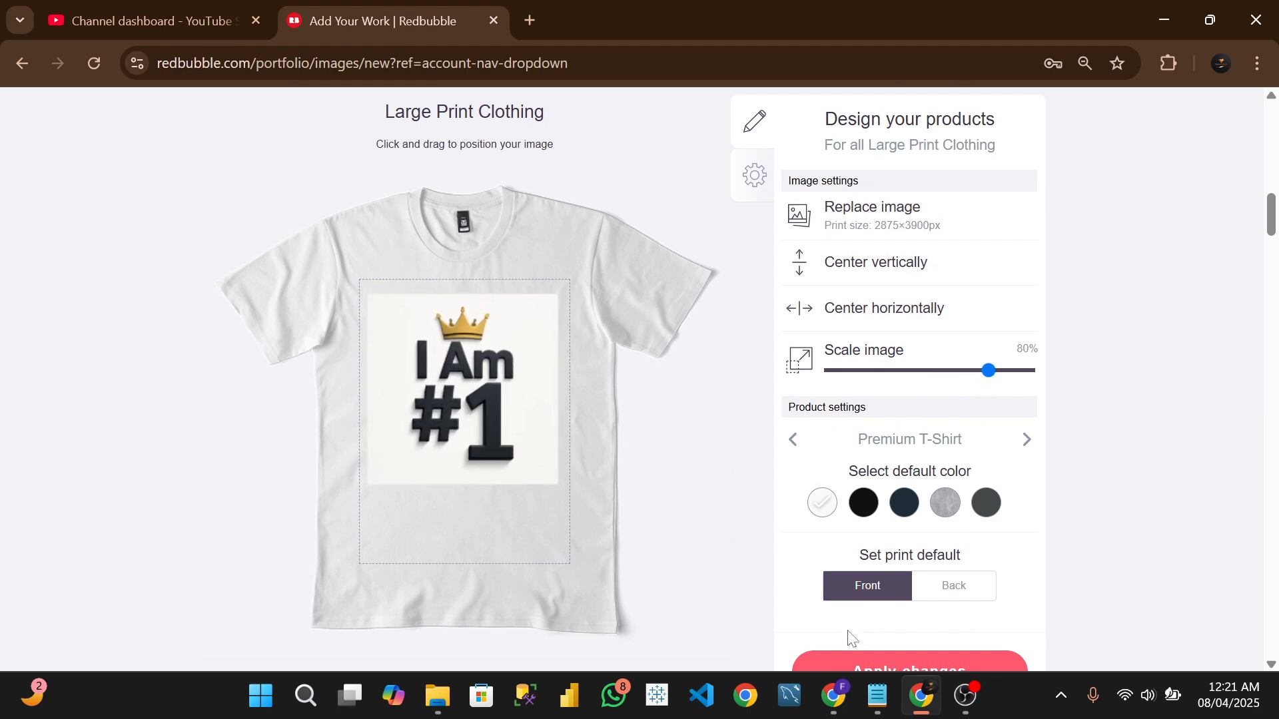
Preview the design on the Premium Scoop T-Shirt and Long T-Shirt, and apply the Large Print Clothing changes.
scroll(876, 395, "down", 3)
scroll(874, 414, "up", 3)
left_click(1026, 442)
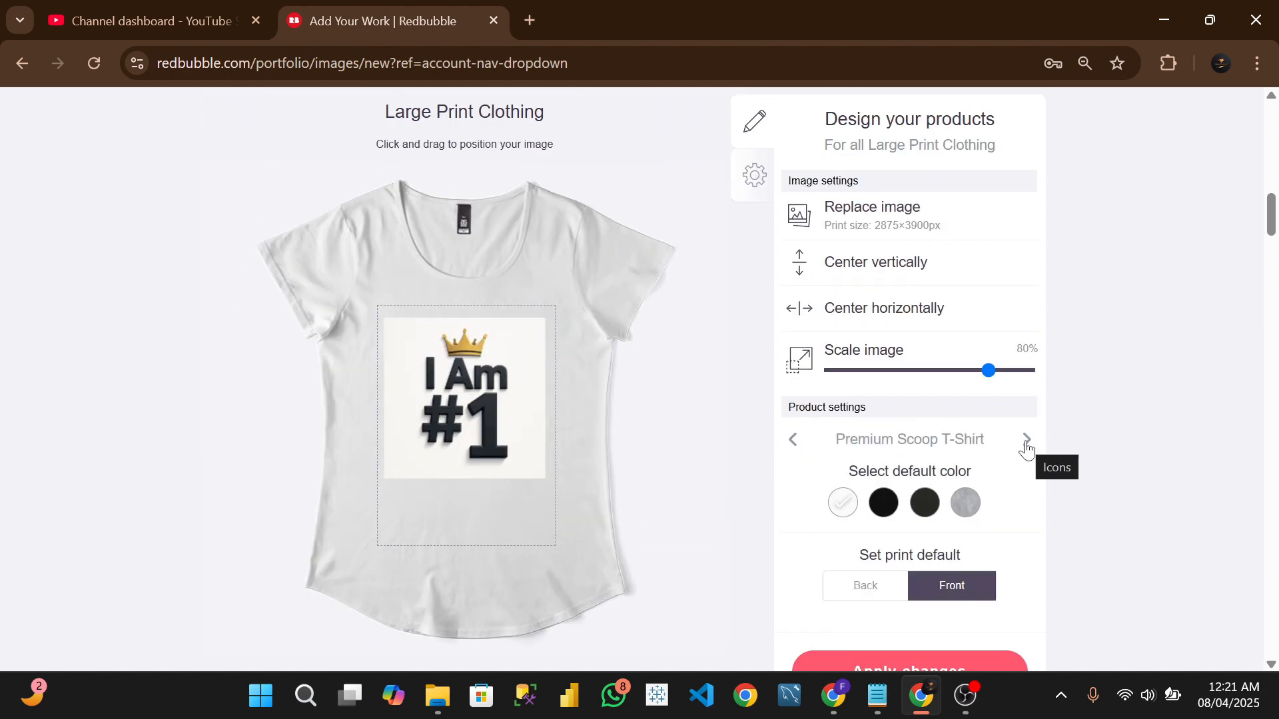
left_click(1026, 442)
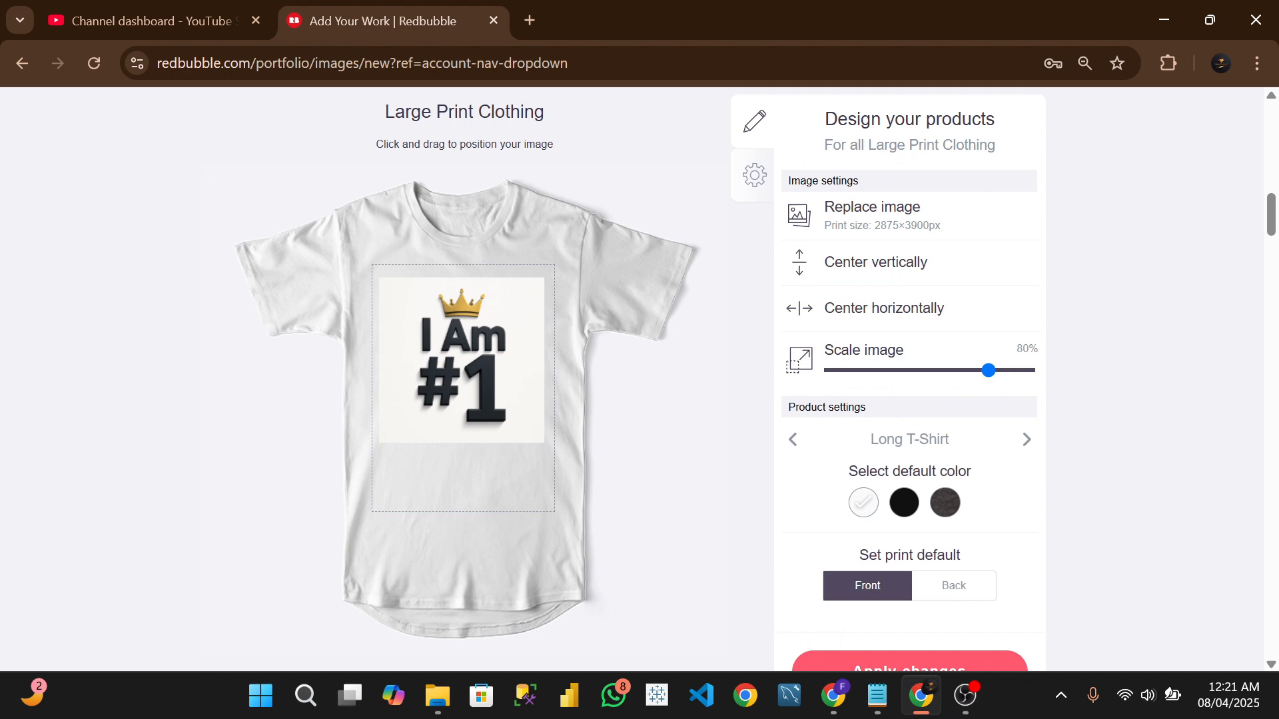
scroll(887, 423, "up", 3)
scroll(892, 426, "down", 6)
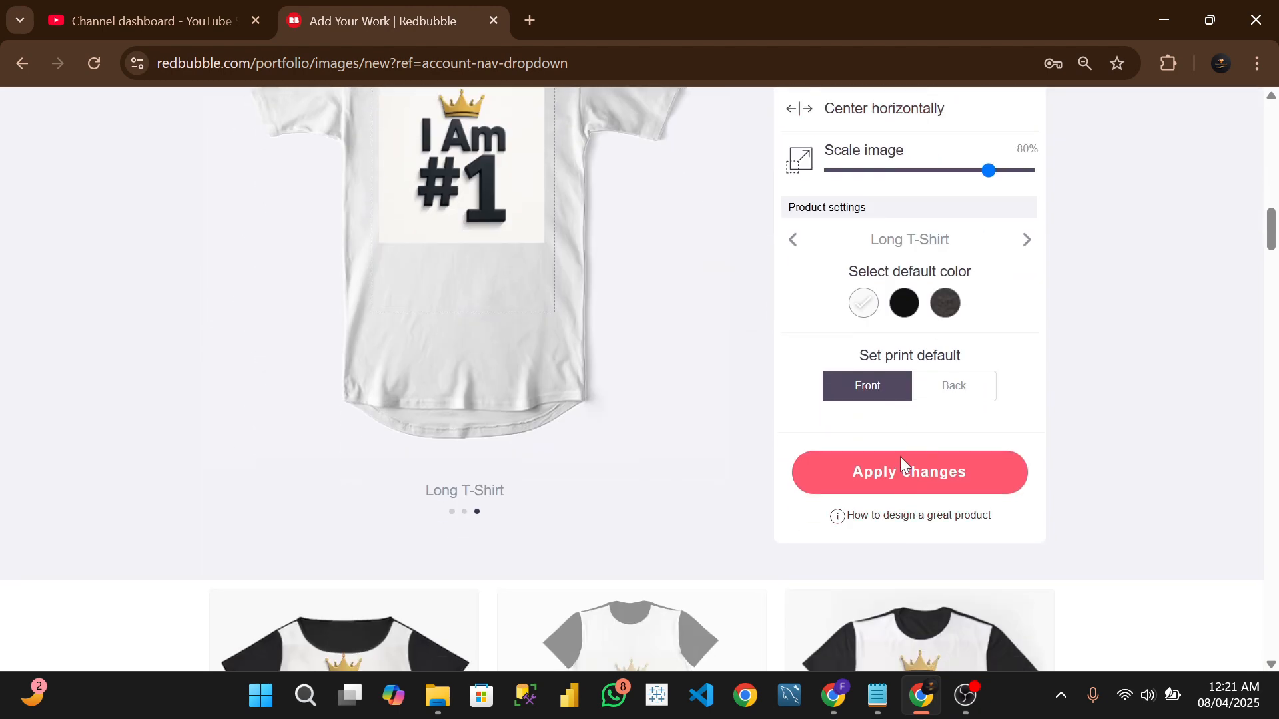
left_click(909, 468)
Open Hats for editing and scale the design down to 30%.
scroll(620, 375, "up", 5)
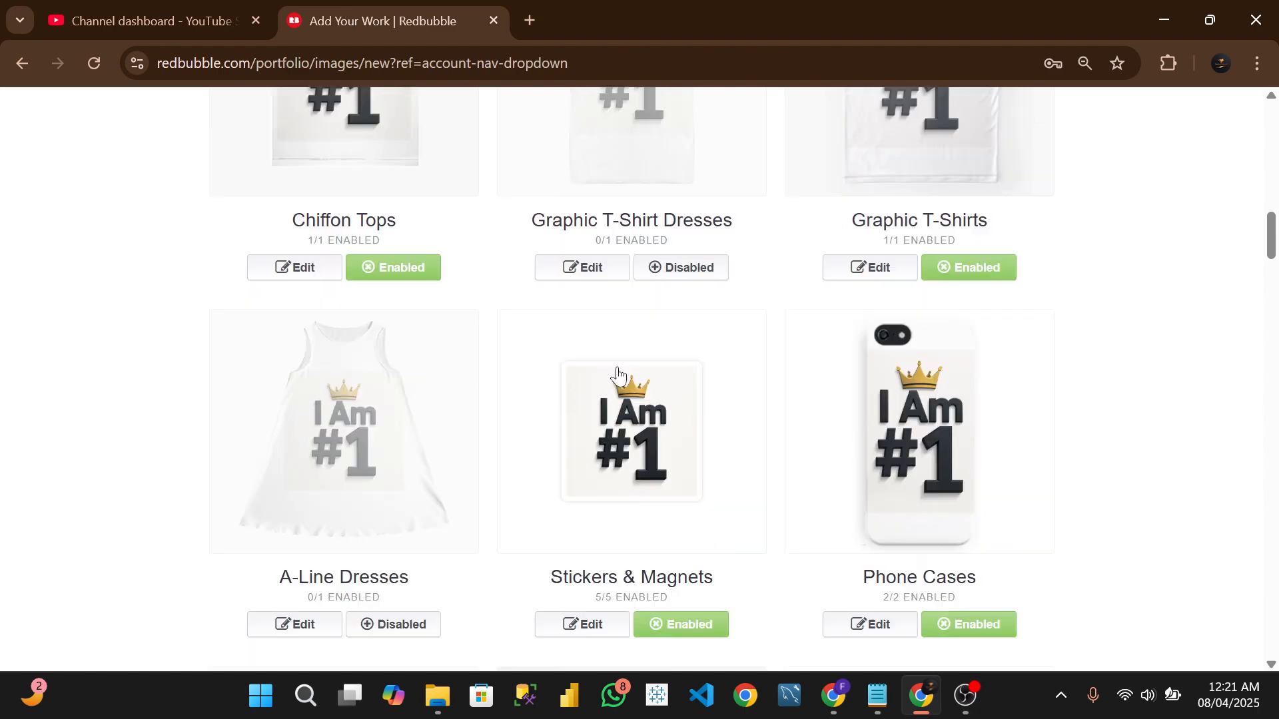
scroll(618, 374, "up", 4)
scroll(1005, 425, "down", 3)
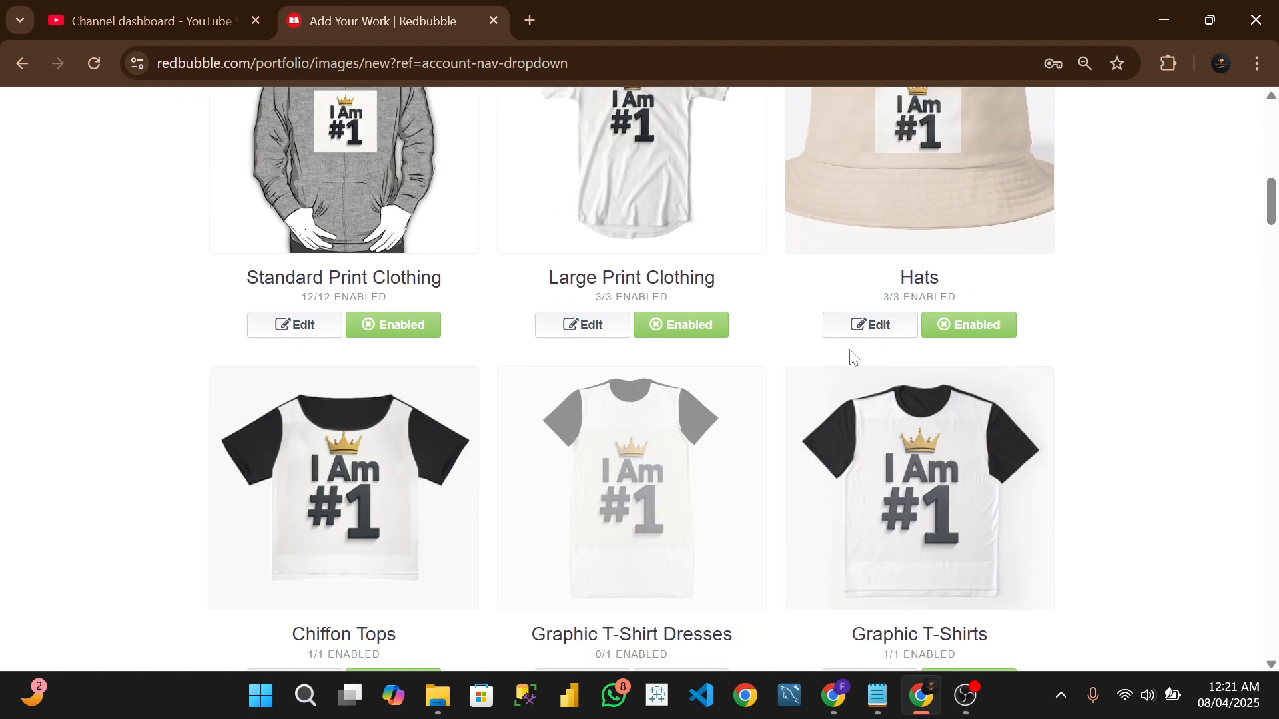
left_click(860, 326)
scroll(856, 350, "down", 5)
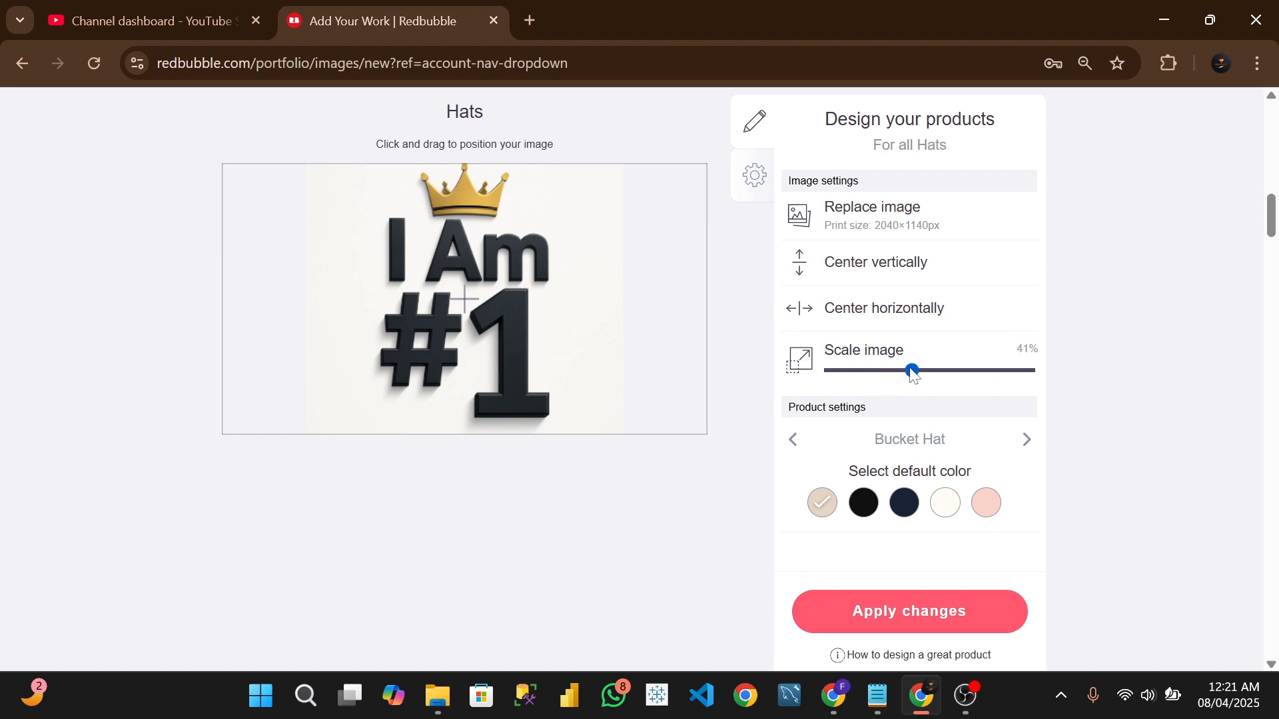
left_click_drag(897, 375, 890, 375)
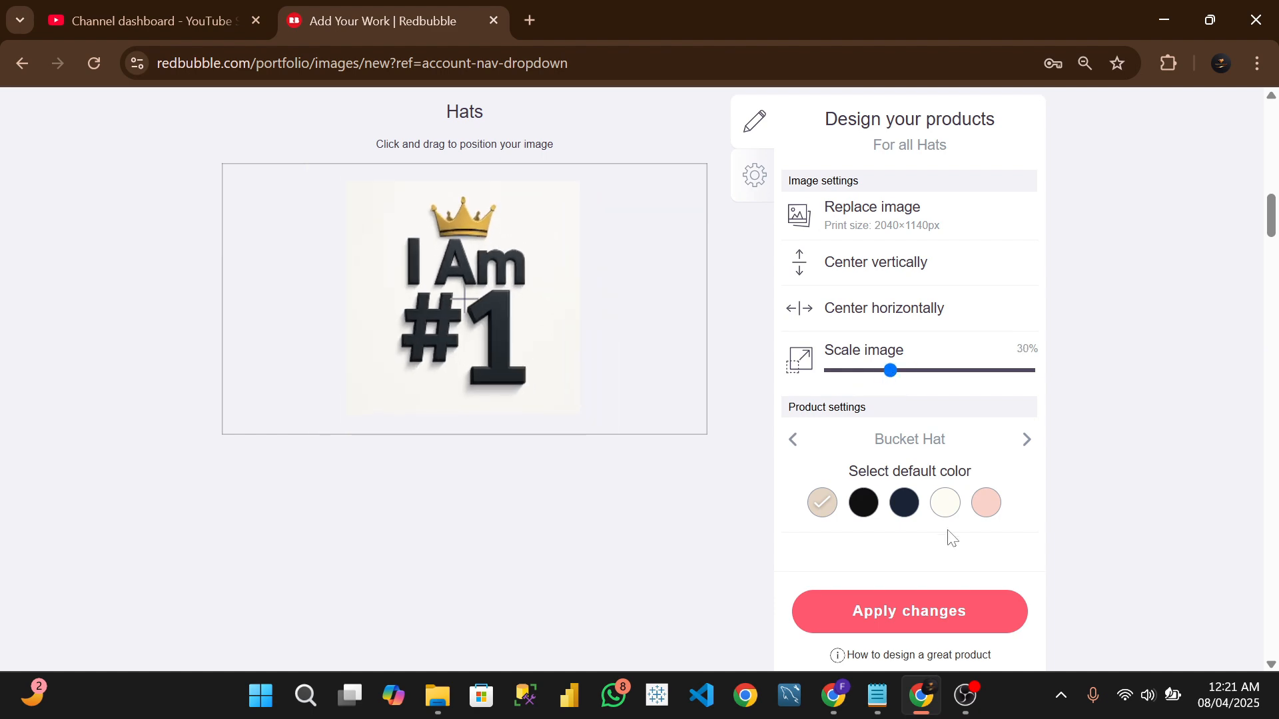
Set the Bucket Hat's default color to off-white, check its product preview, and switch to the Baseball Cap.
scroll(464, 298, "up", 6)
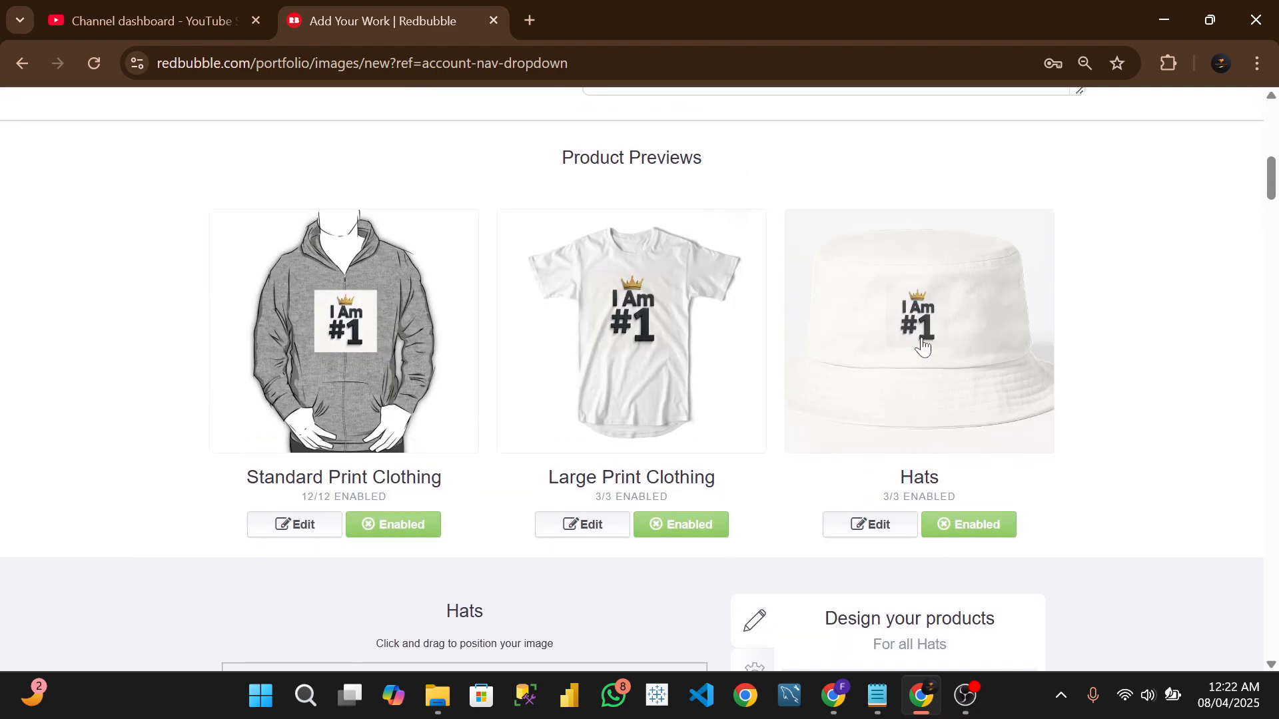
scroll(929, 353, "down", 8)
scroll(936, 361, "up", 1)
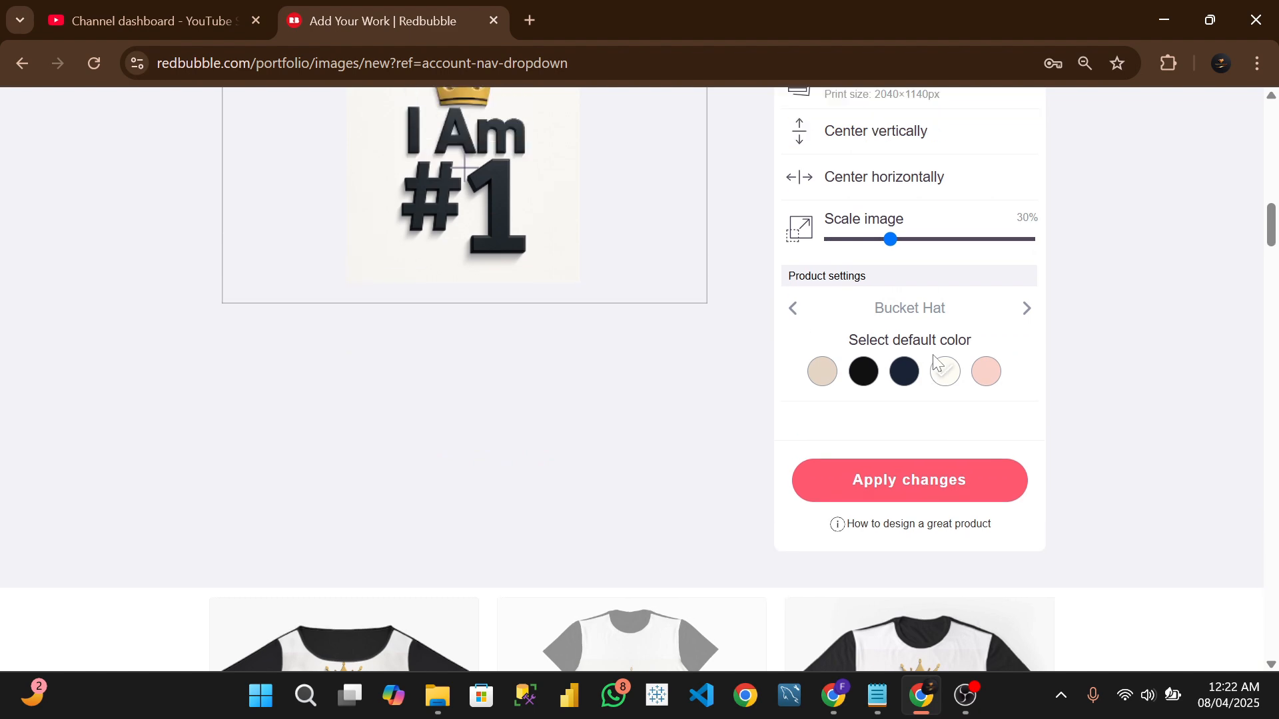
scroll(936, 361, "up", 2)
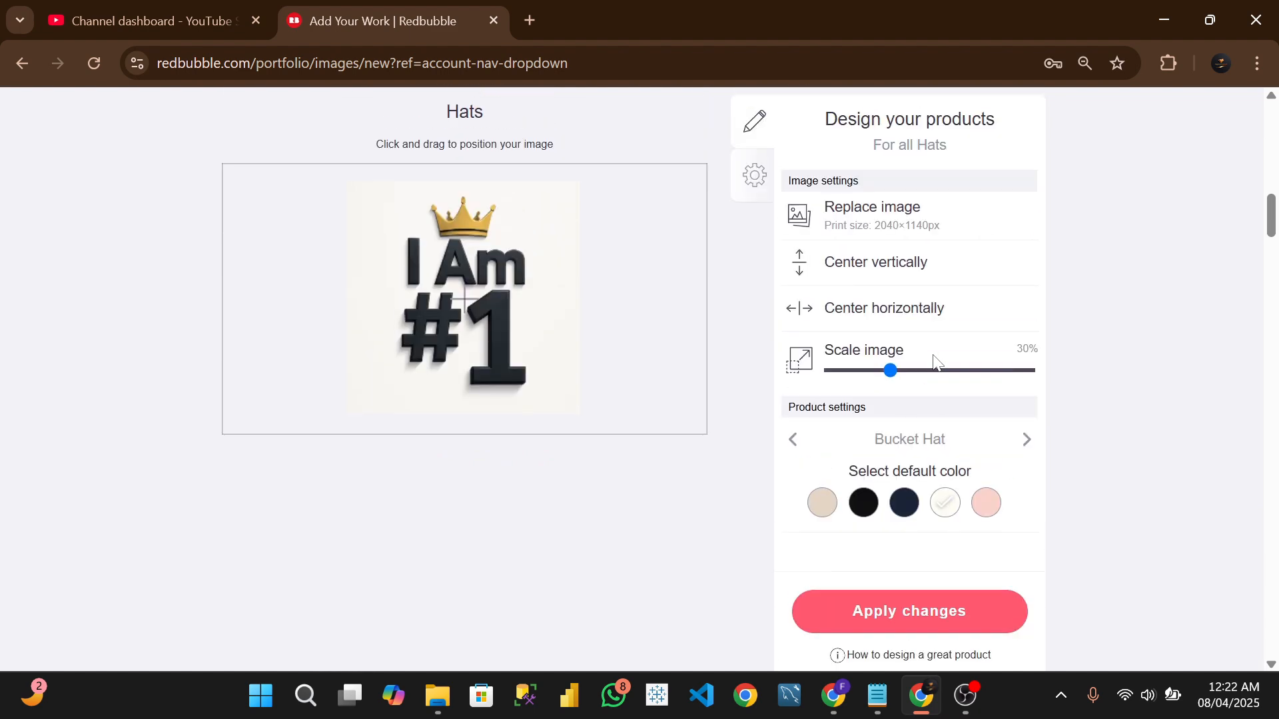
left_click(1027, 440)
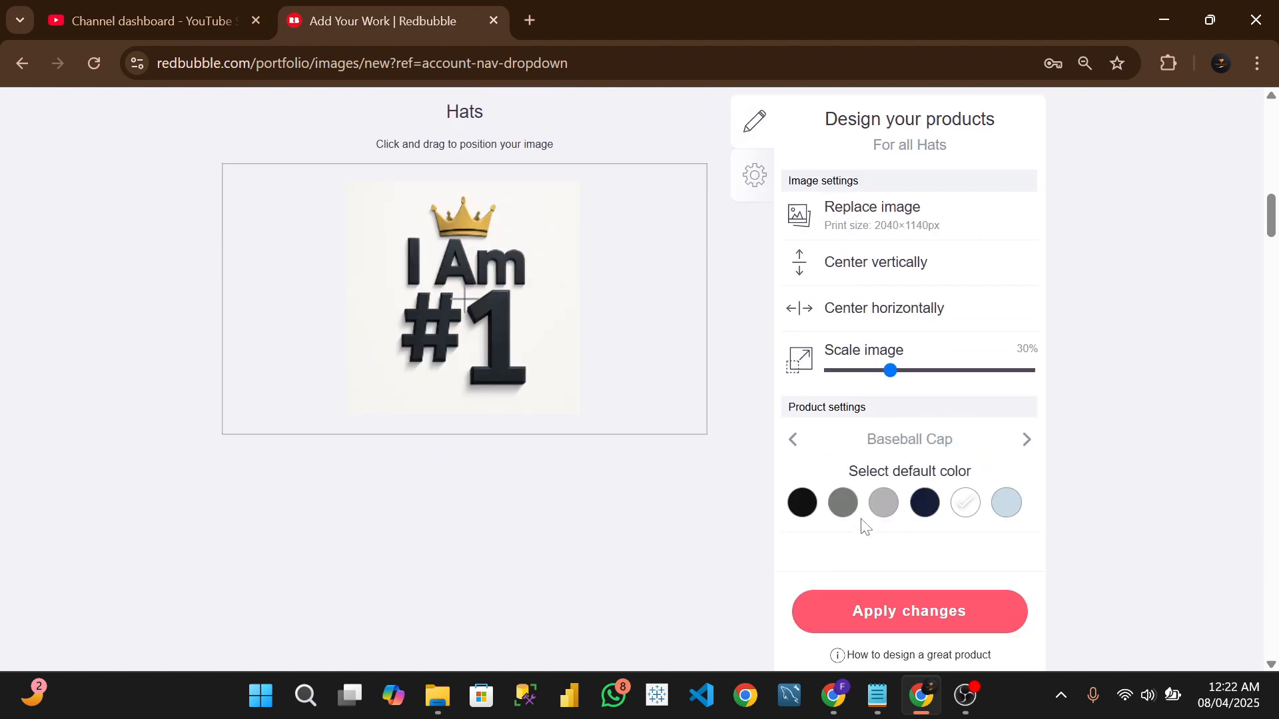
Preview the design on the Baseball Cap, and switch the Hats product settings to the Dad Hat.
scroll(872, 506, "up", 9)
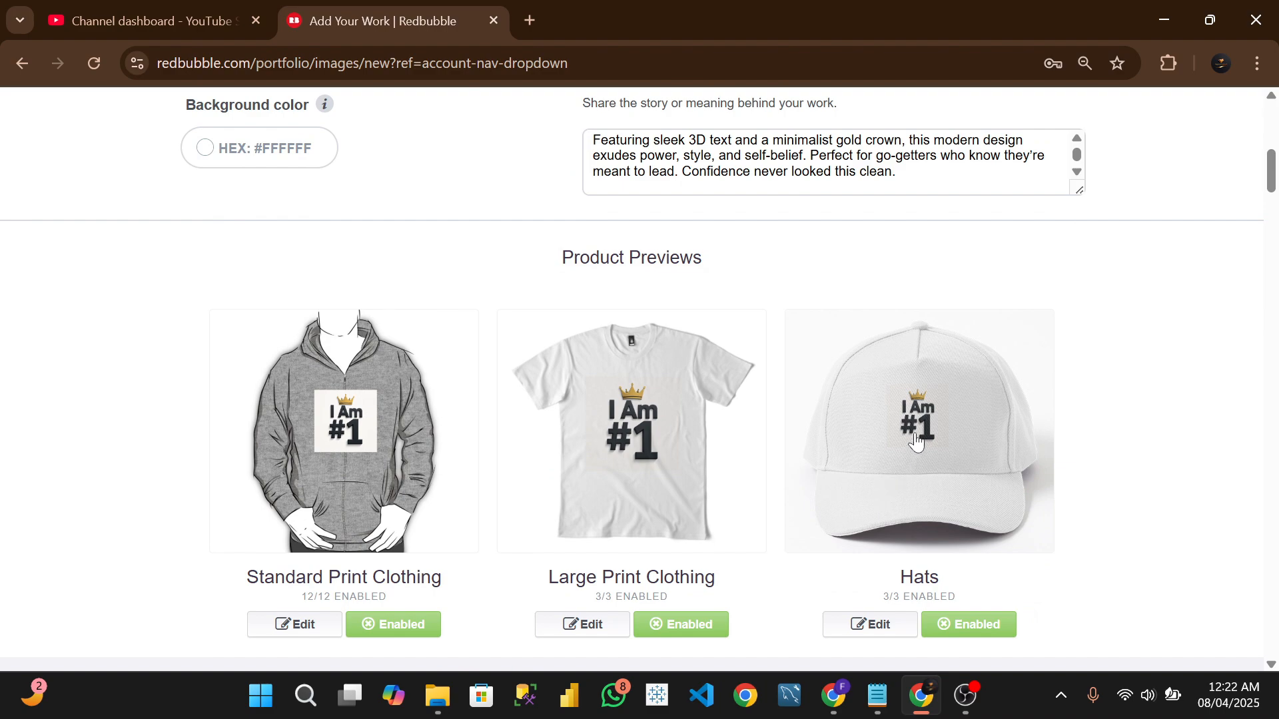
scroll(933, 427, "down", 8)
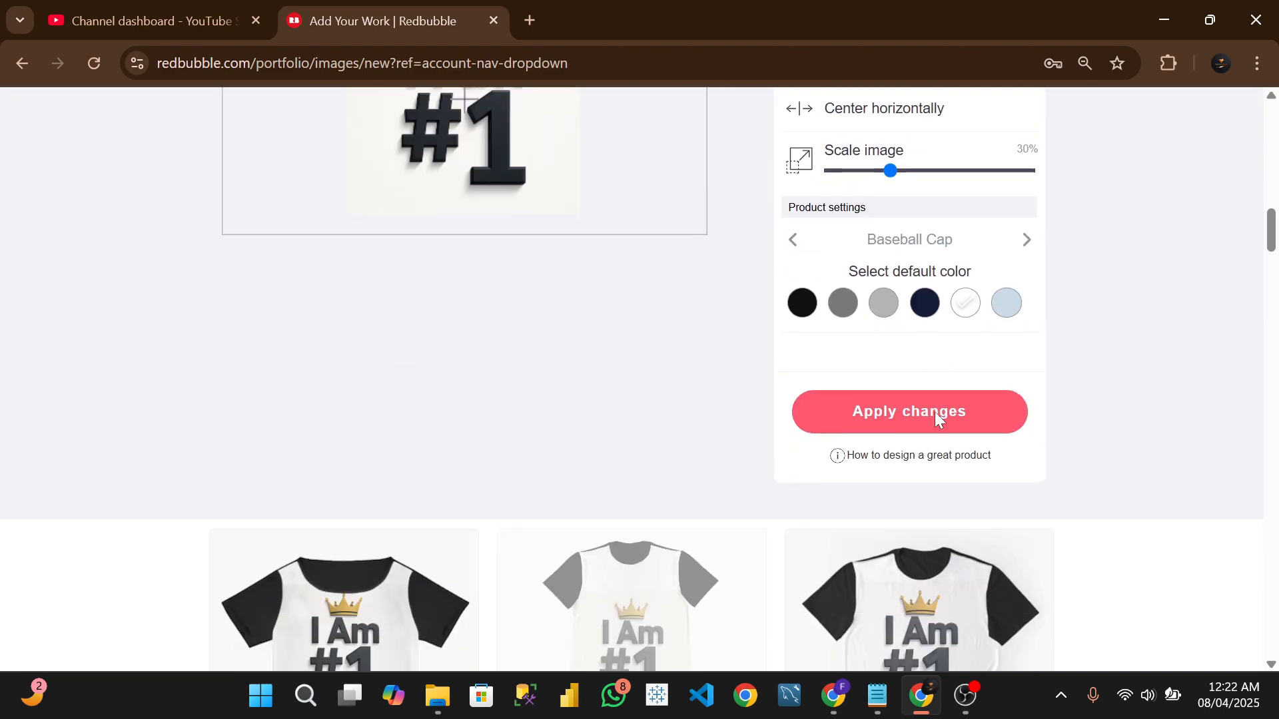
scroll(919, 337, "up", 3)
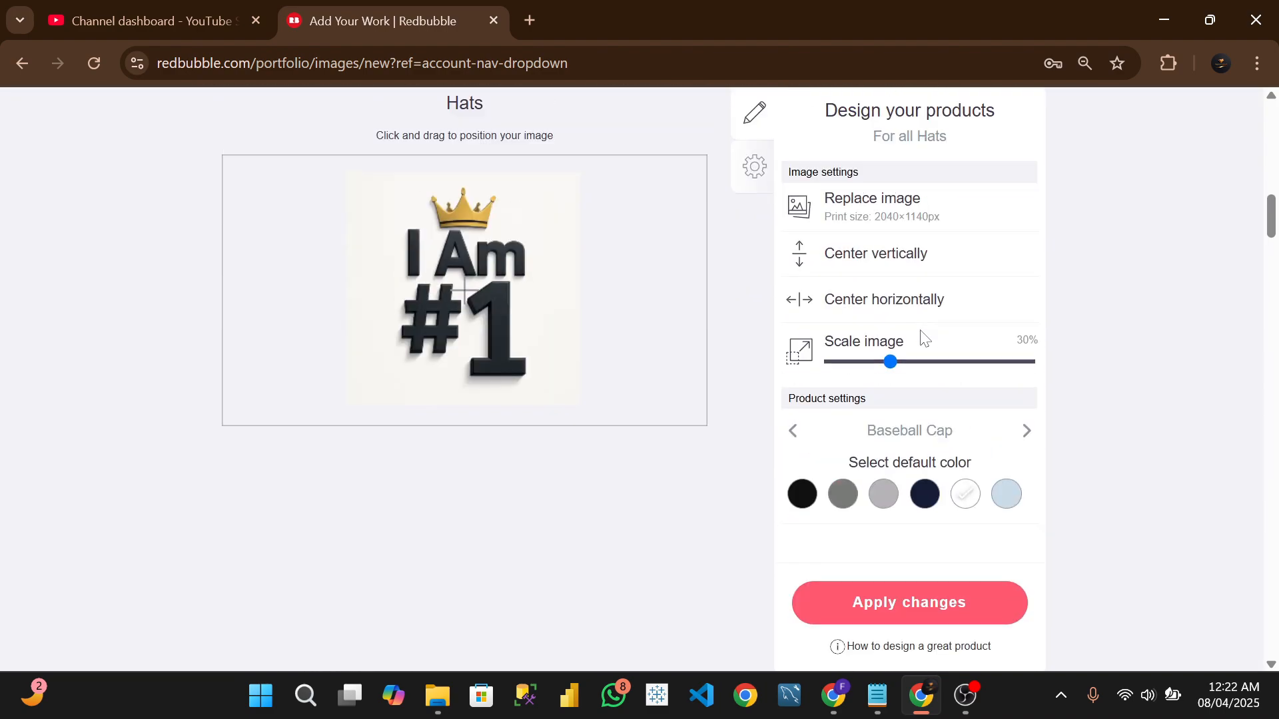
left_click(1028, 441)
scroll(899, 466, "up", 10)
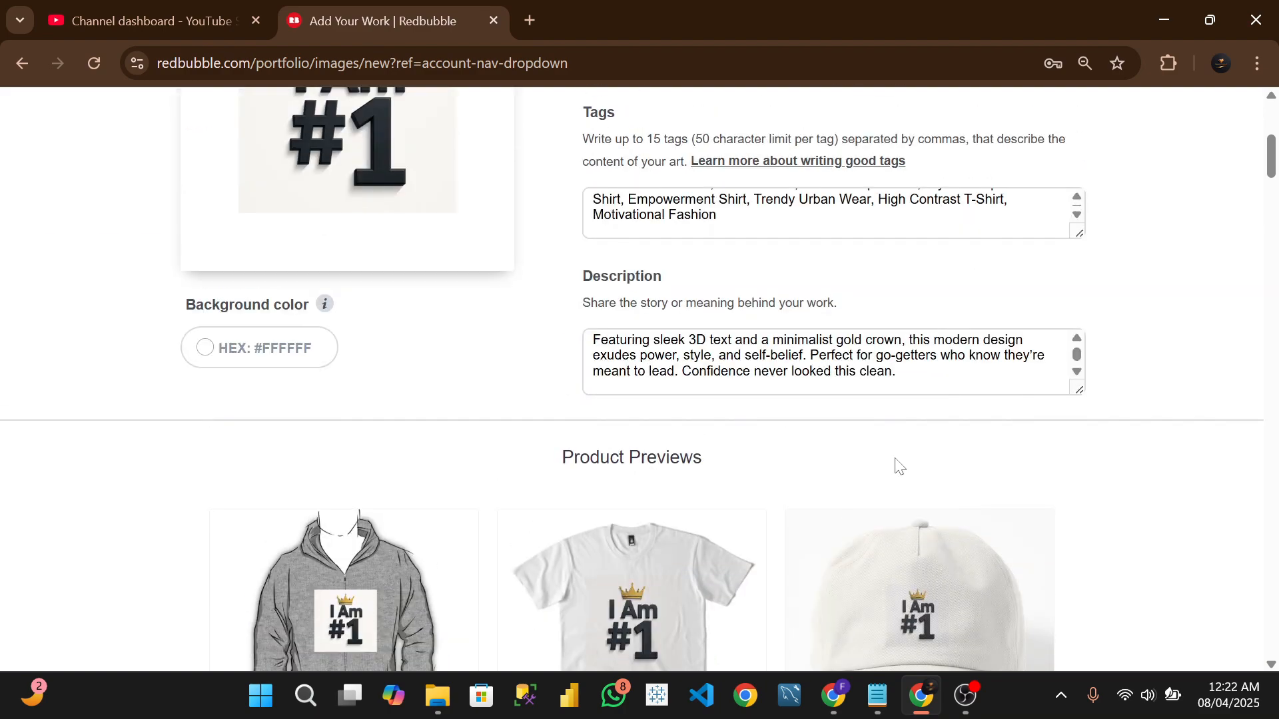
Set the Dad Hat's default color to beige, check its preview, and apply the Hats changes.
scroll(899, 466, "down", 3)
left_click(935, 447)
scroll(894, 353, "down", 4)
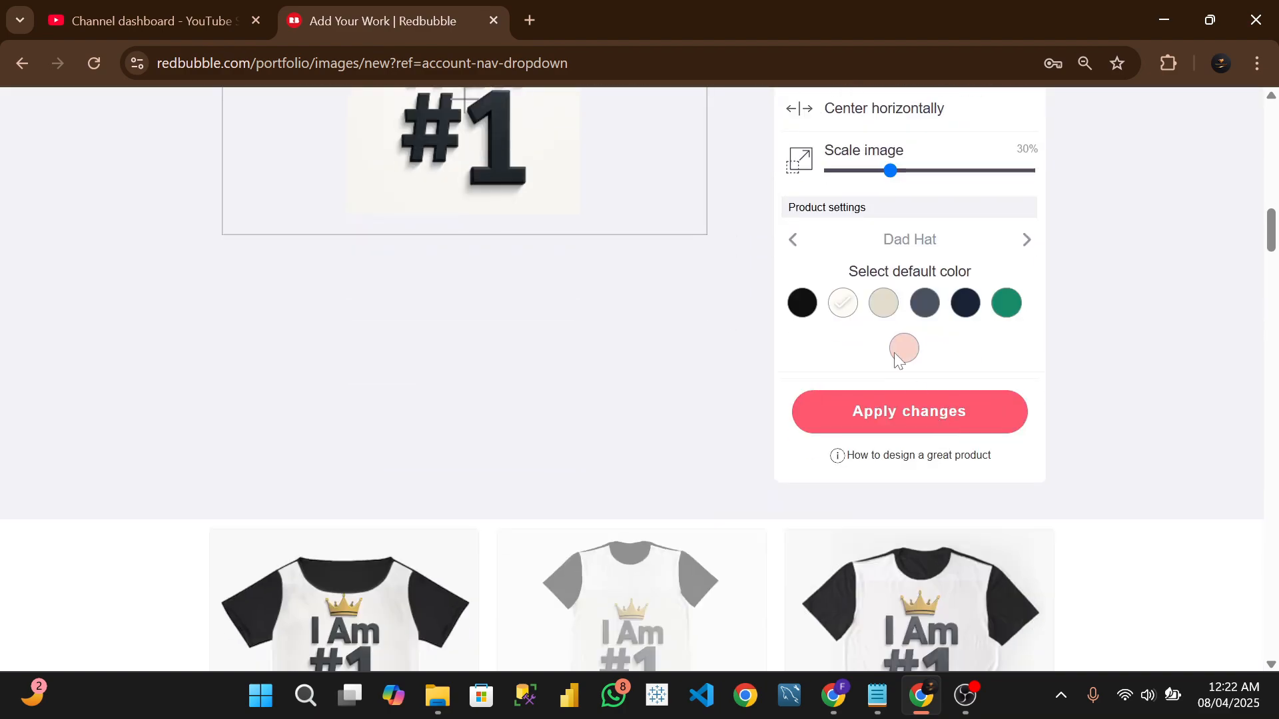
left_click(884, 304)
scroll(899, 329, "up", 8)
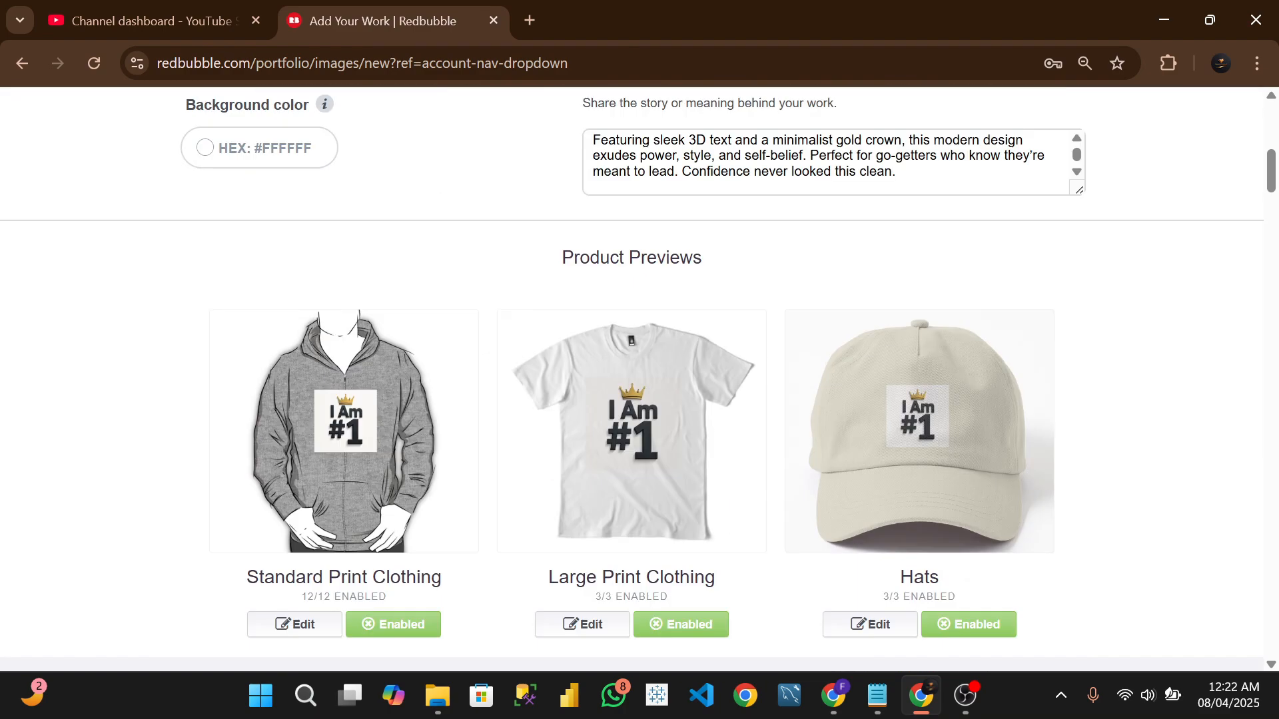
scroll(903, 336, "down", 10)
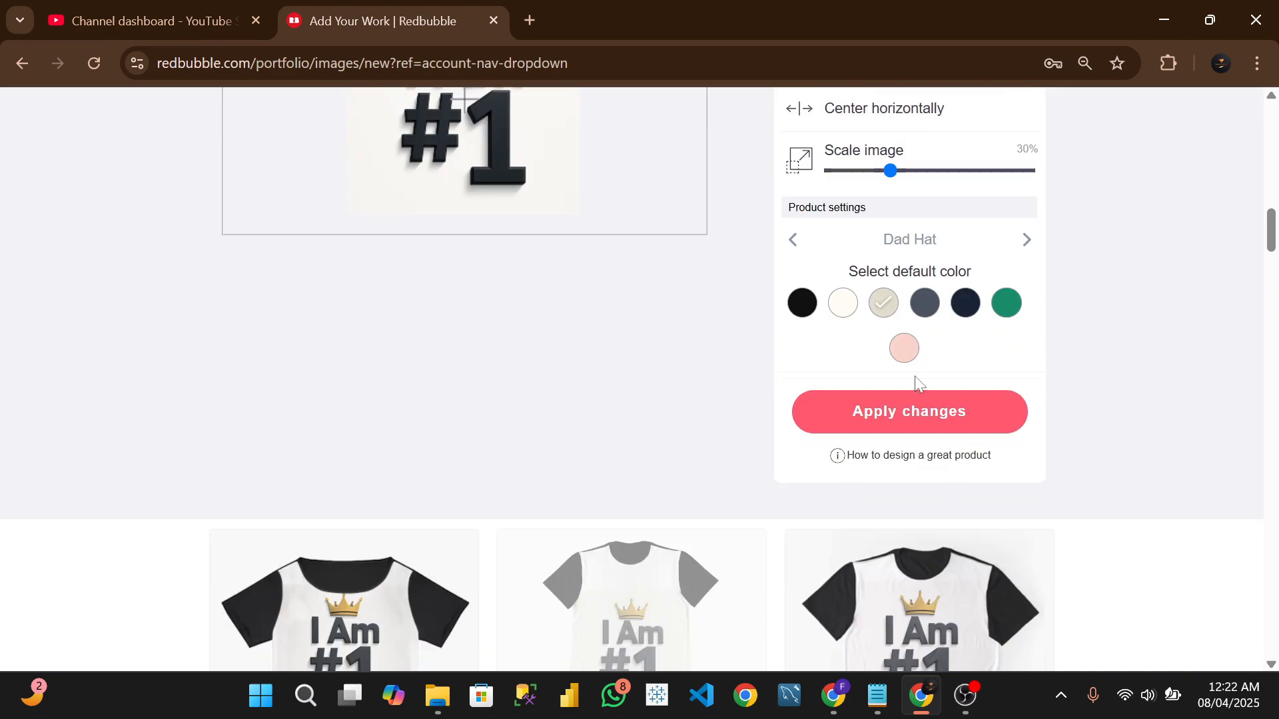
left_click(911, 392)
Enable Graphic T-Shirt Dresses and open that product for editing.
scroll(523, 363, "up", 12)
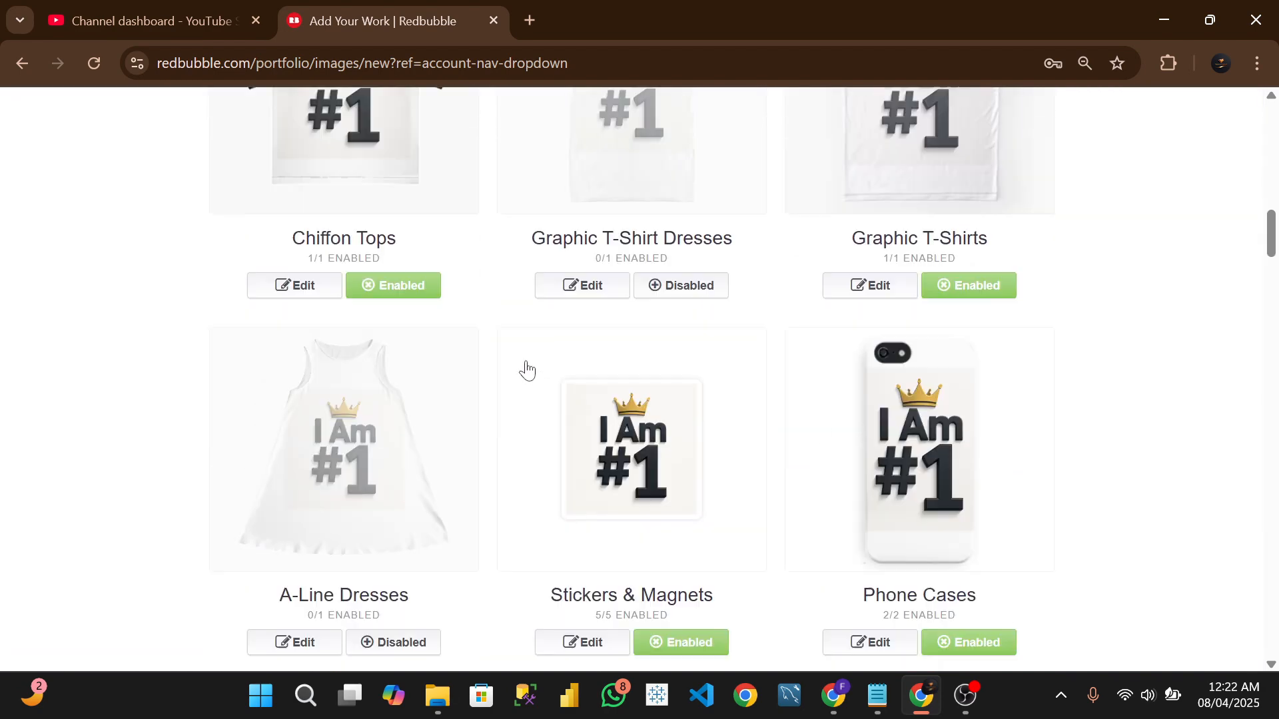
scroll(558, 331, "down", 7)
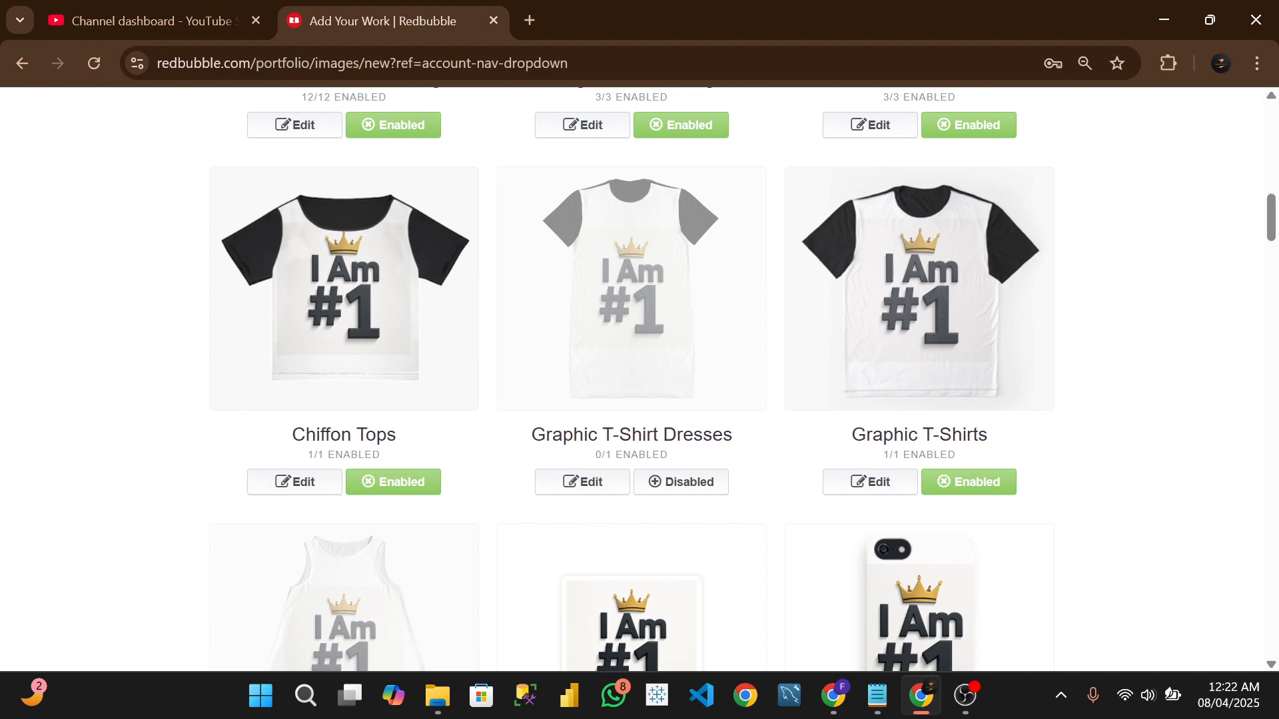
left_click(684, 492)
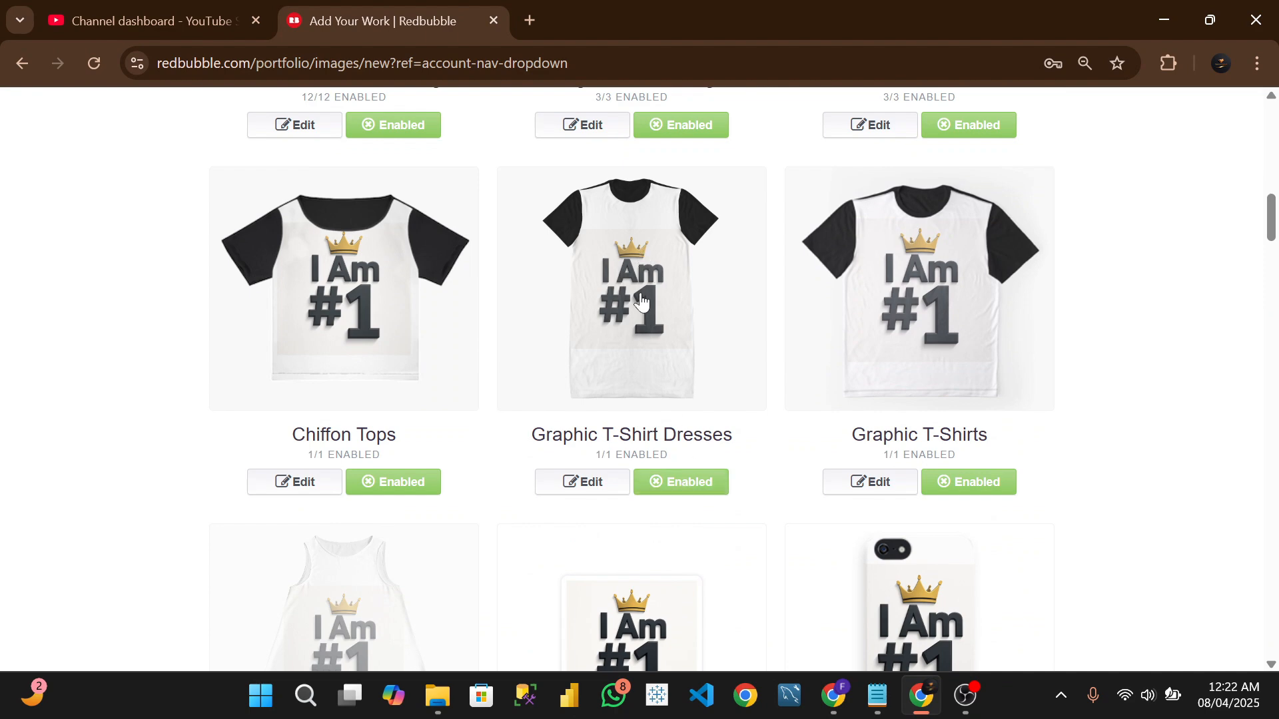
left_click(573, 492)
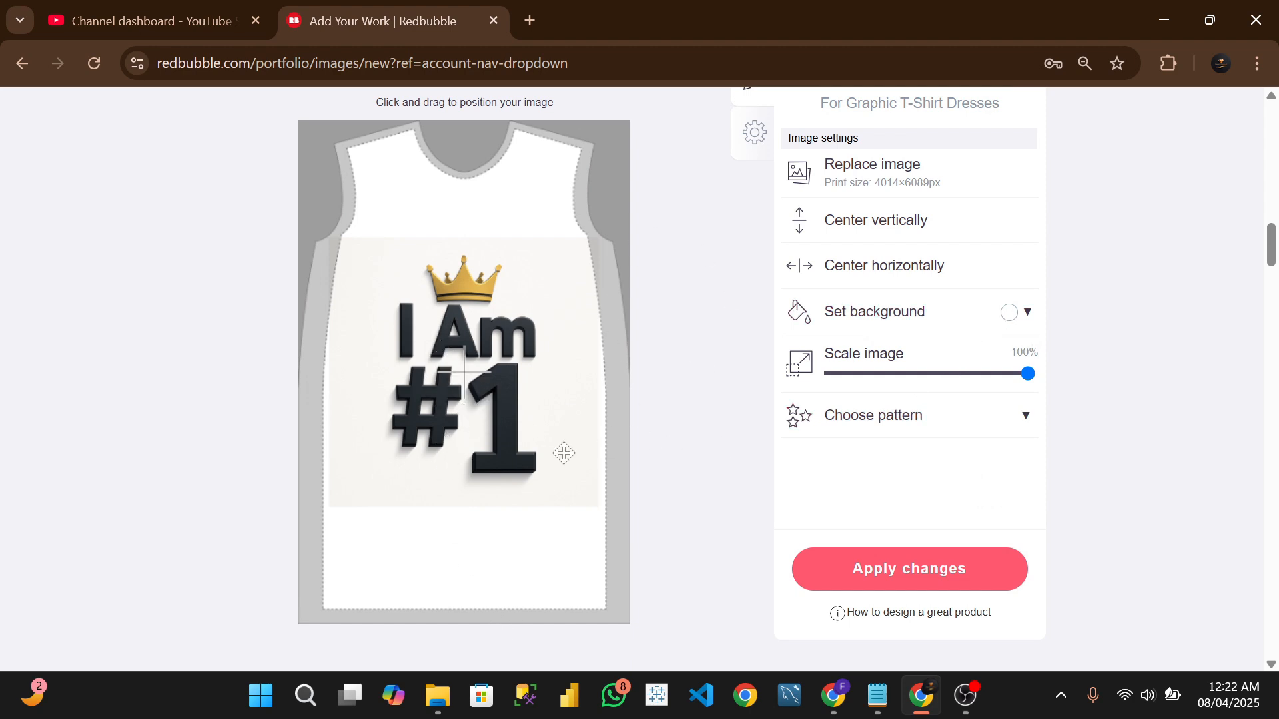
Switch to the Canva design, look up the page's background color, and return to the Redbubble upload page.
left_click(834, 694)
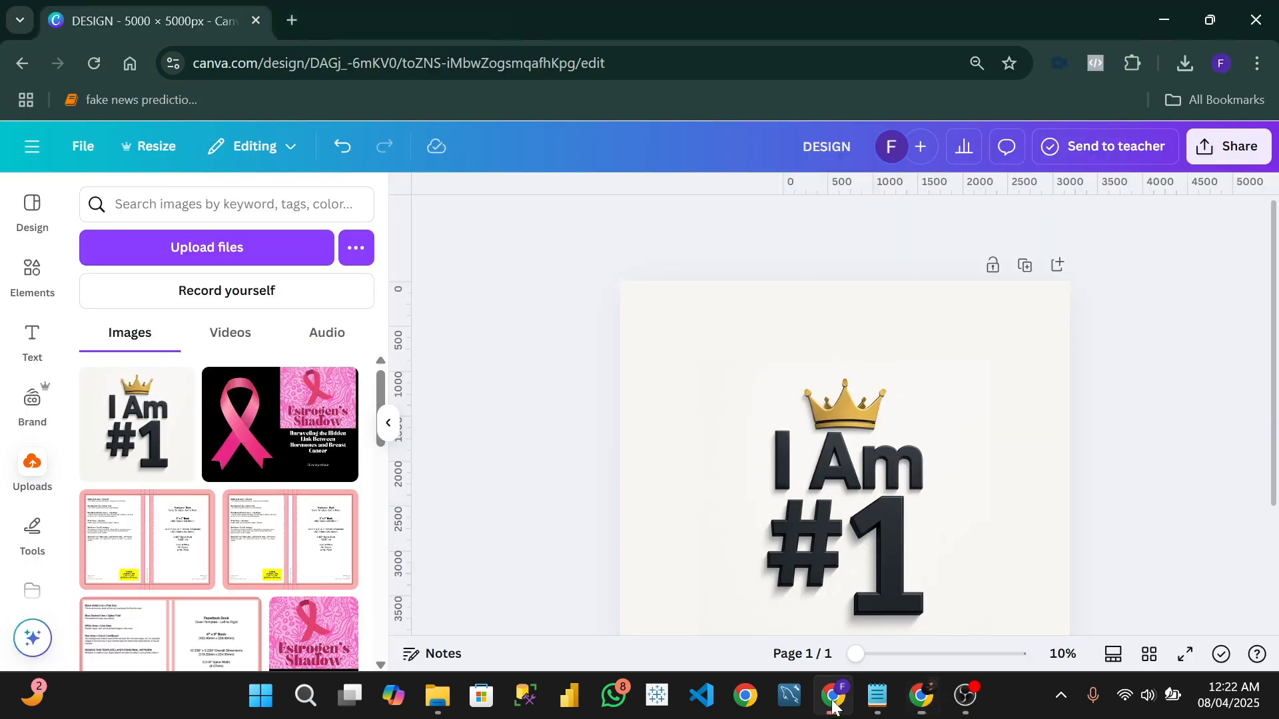
left_click(770, 264)
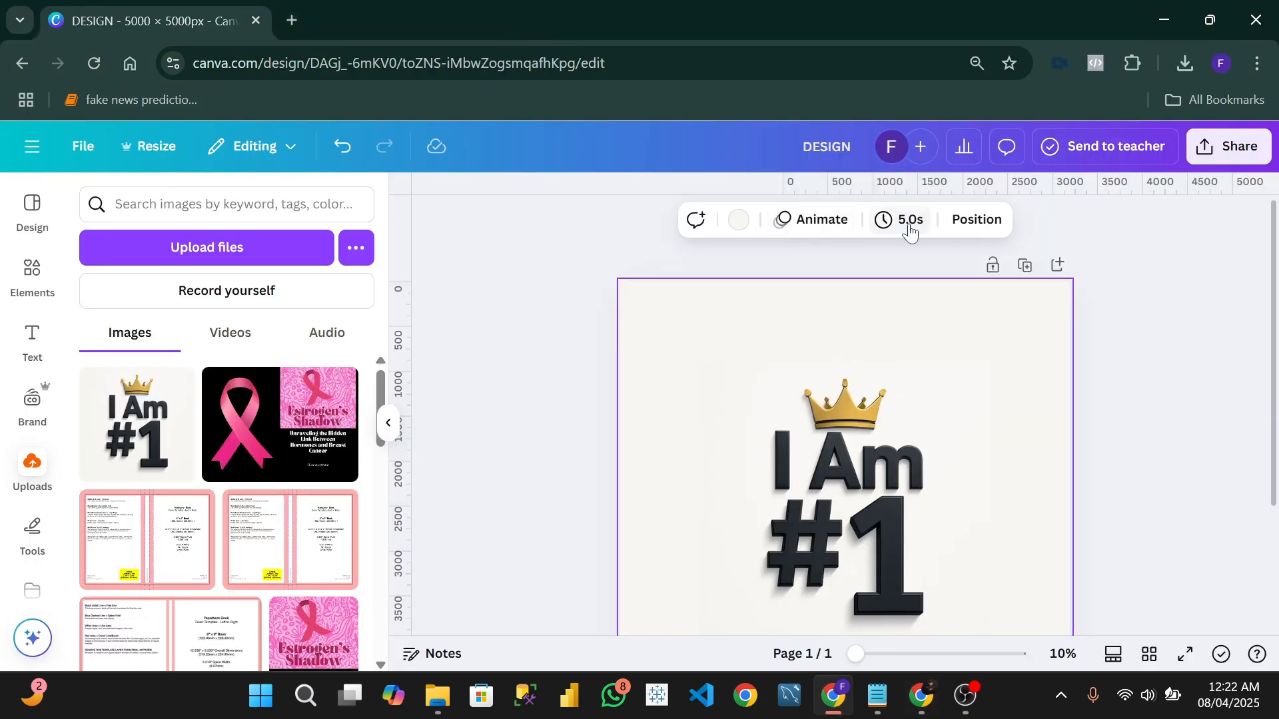
left_click(735, 225)
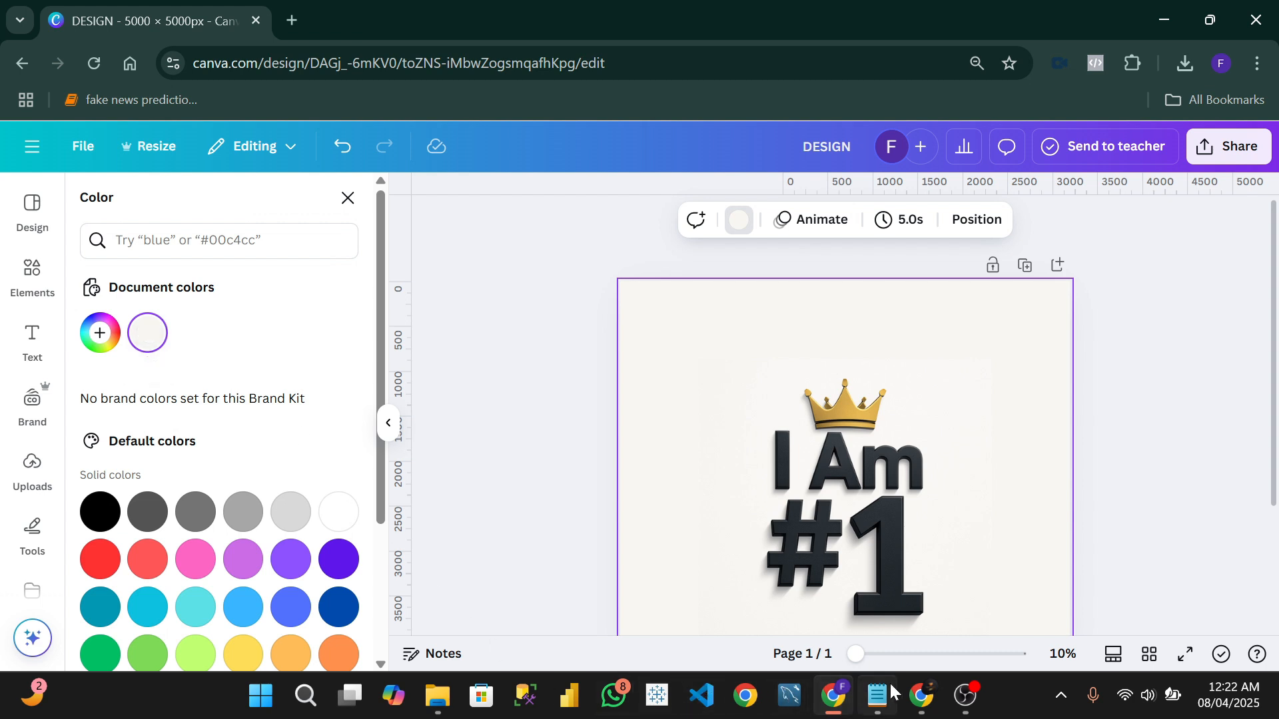
left_click(922, 696)
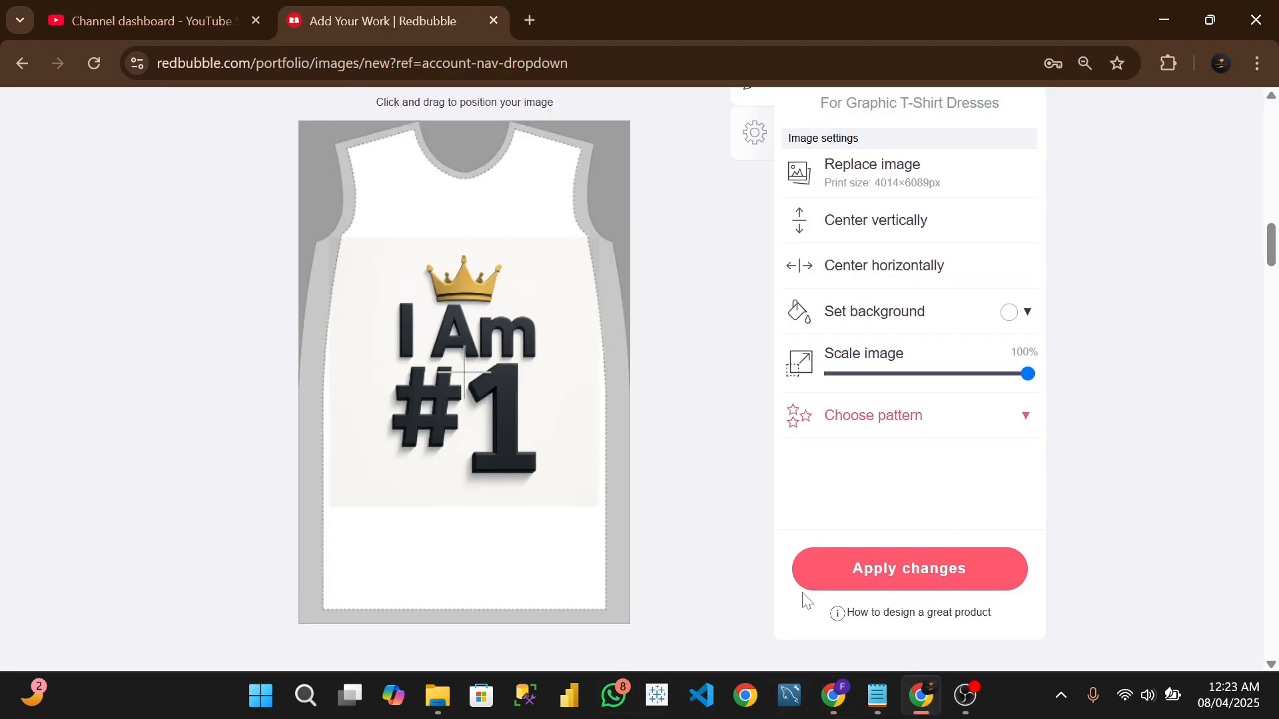
Set the Graphic T-Shirt Dresses background color to #F9F7F4.
left_click(1013, 317)
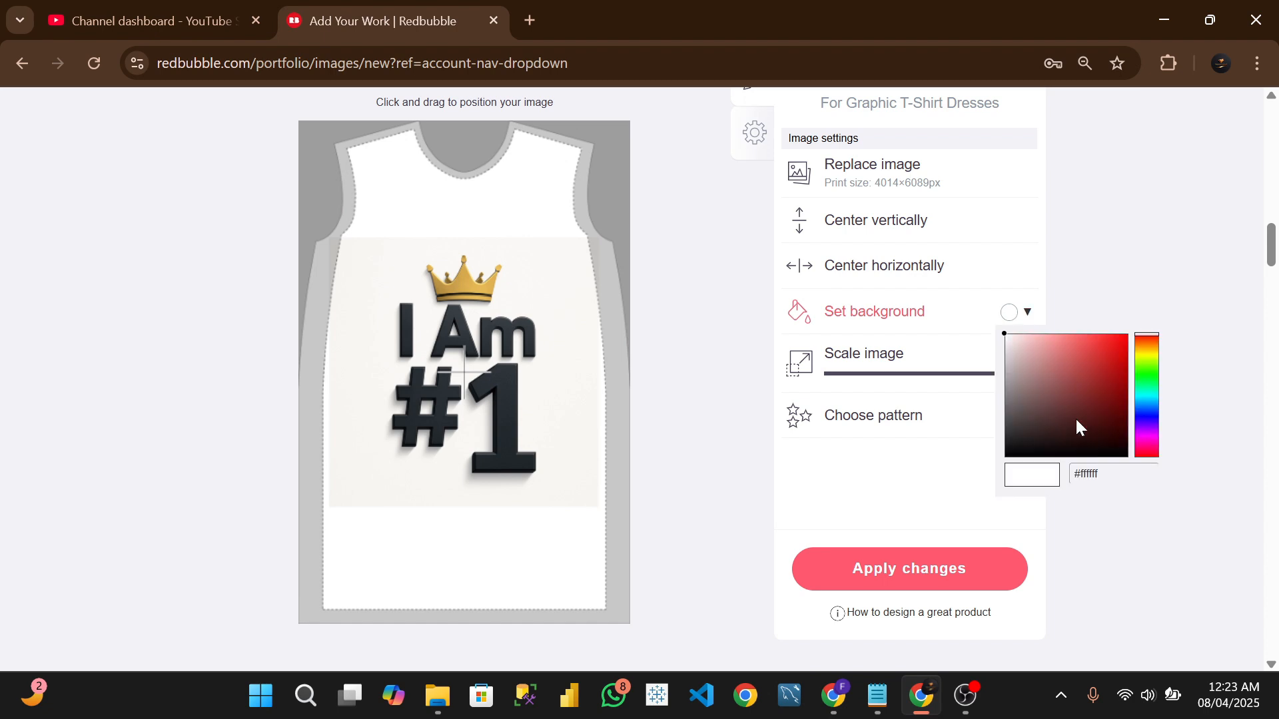
left_click(1100, 475)
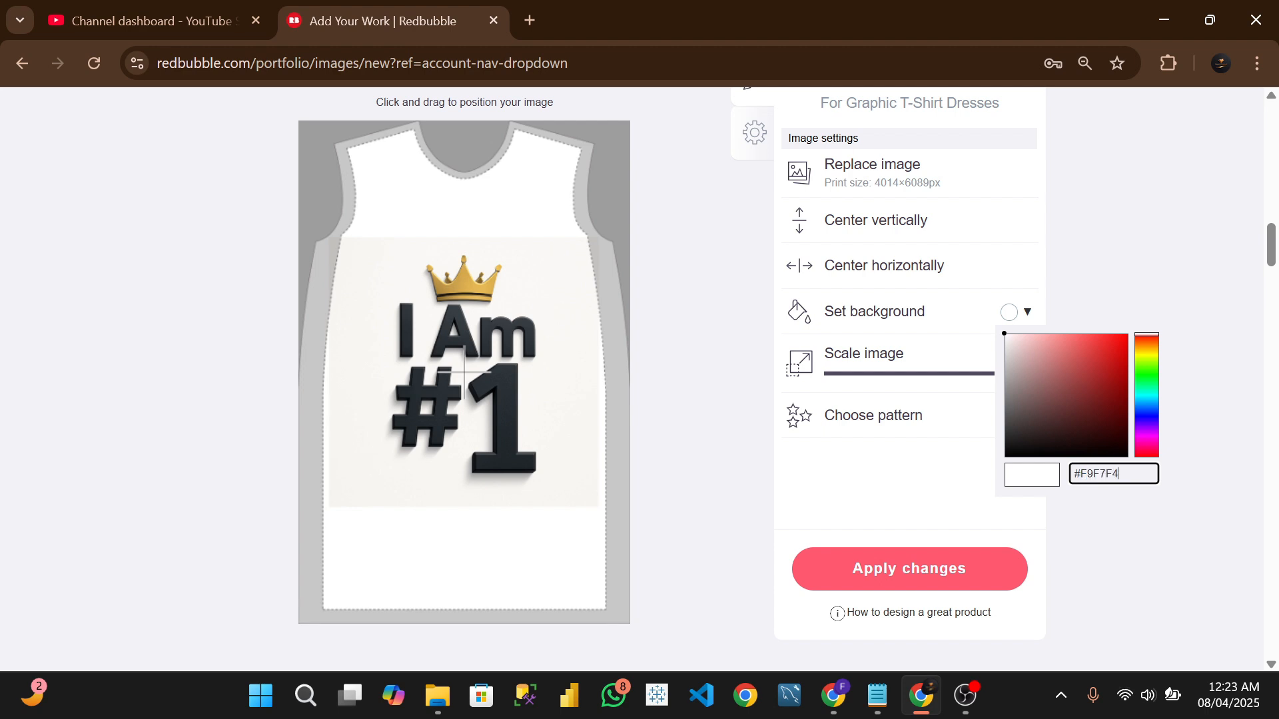
key("Return")
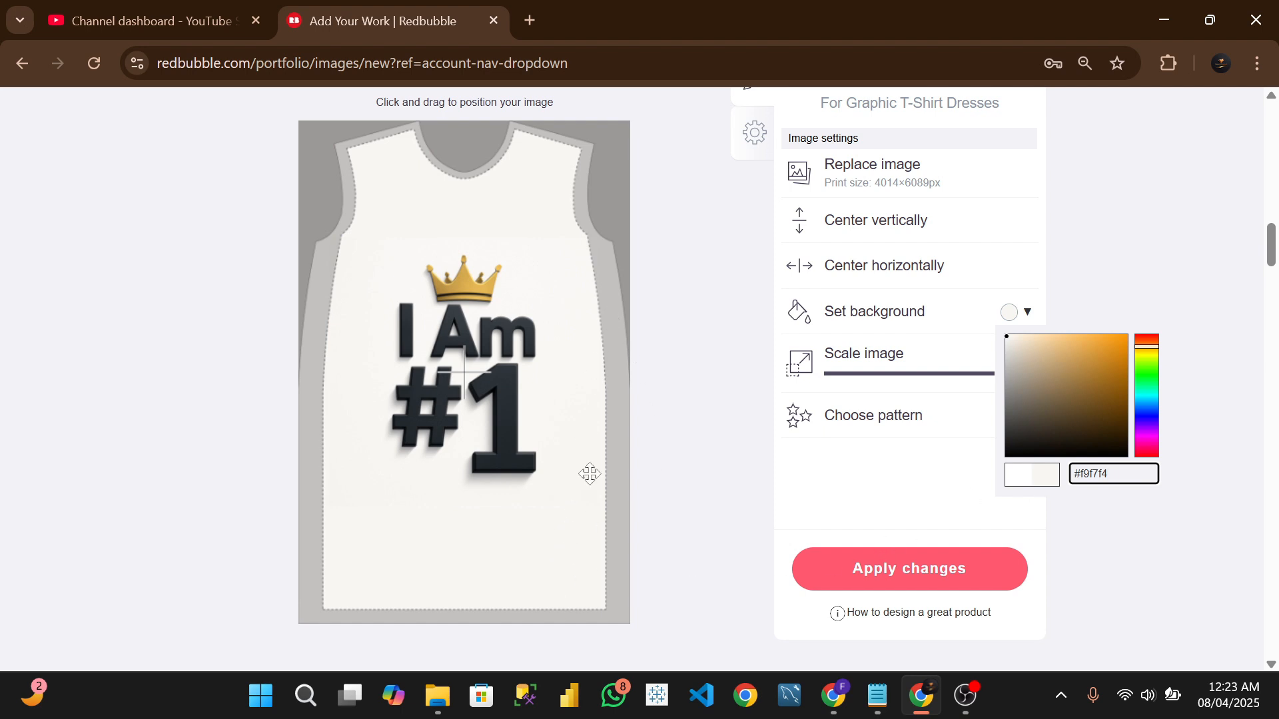
Copy the background hex code, apply the Graphic T-Shirt Dresses changes, and check the product preview.
key("ctrl+a")
type("C")
key("ctrl+z")
key("ctrl+c")
left_click(909, 503)
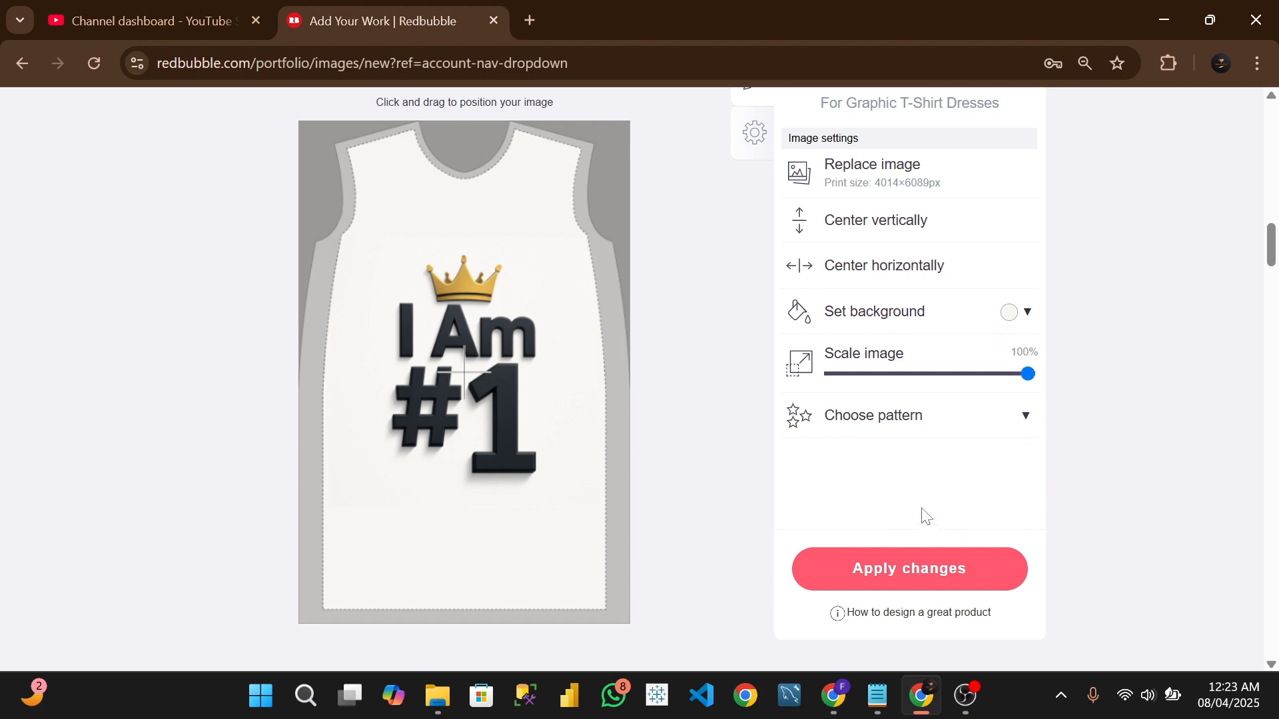
left_click(930, 588)
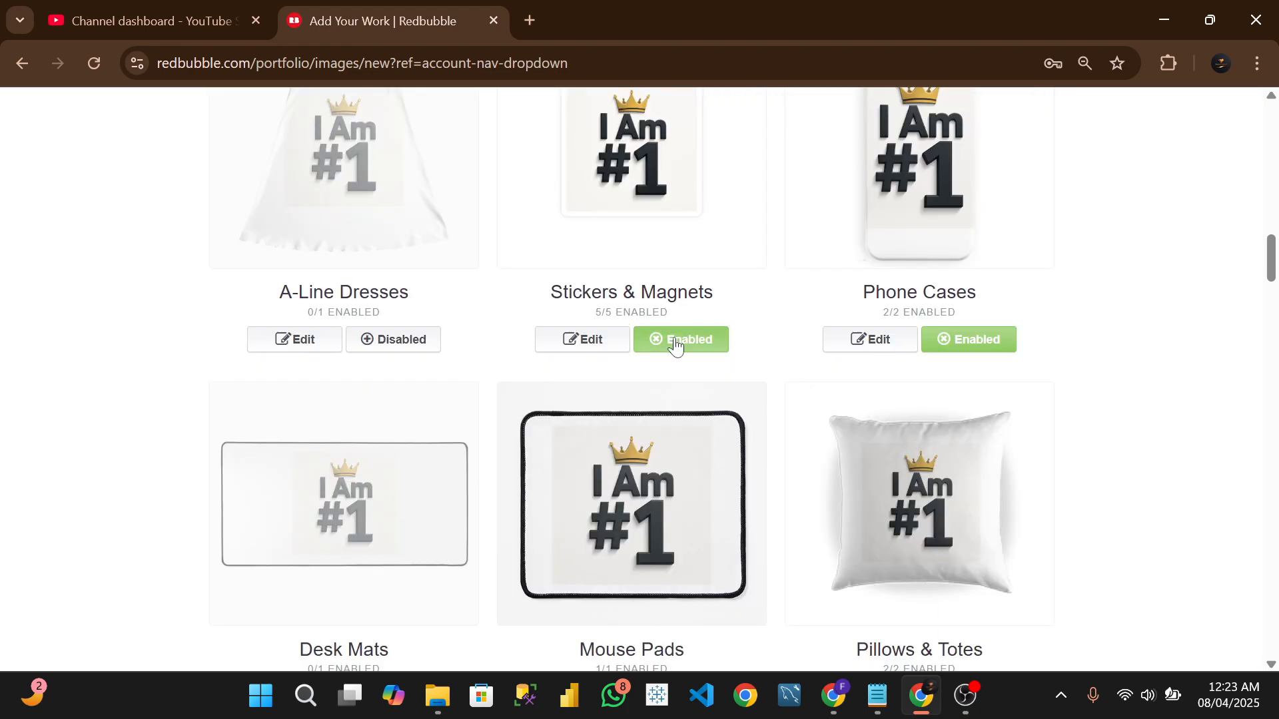
scroll(673, 339, "up", 3)
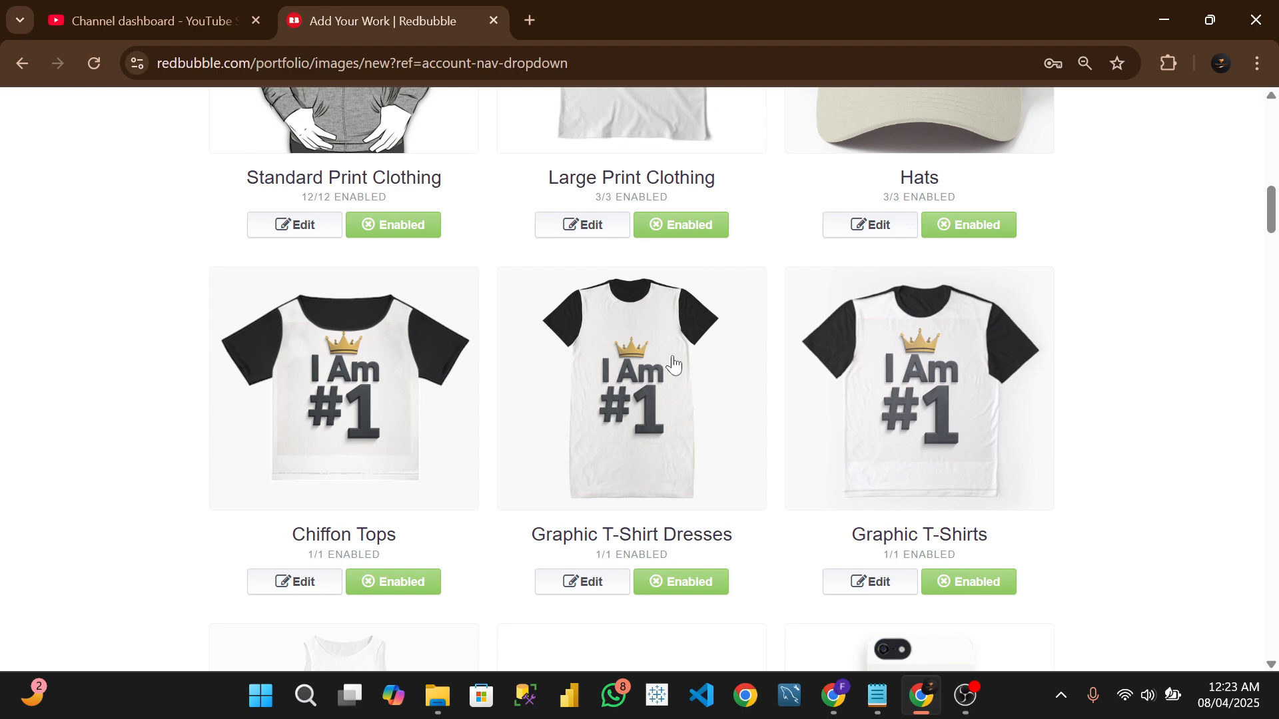
scroll(922, 457, "down", 2)
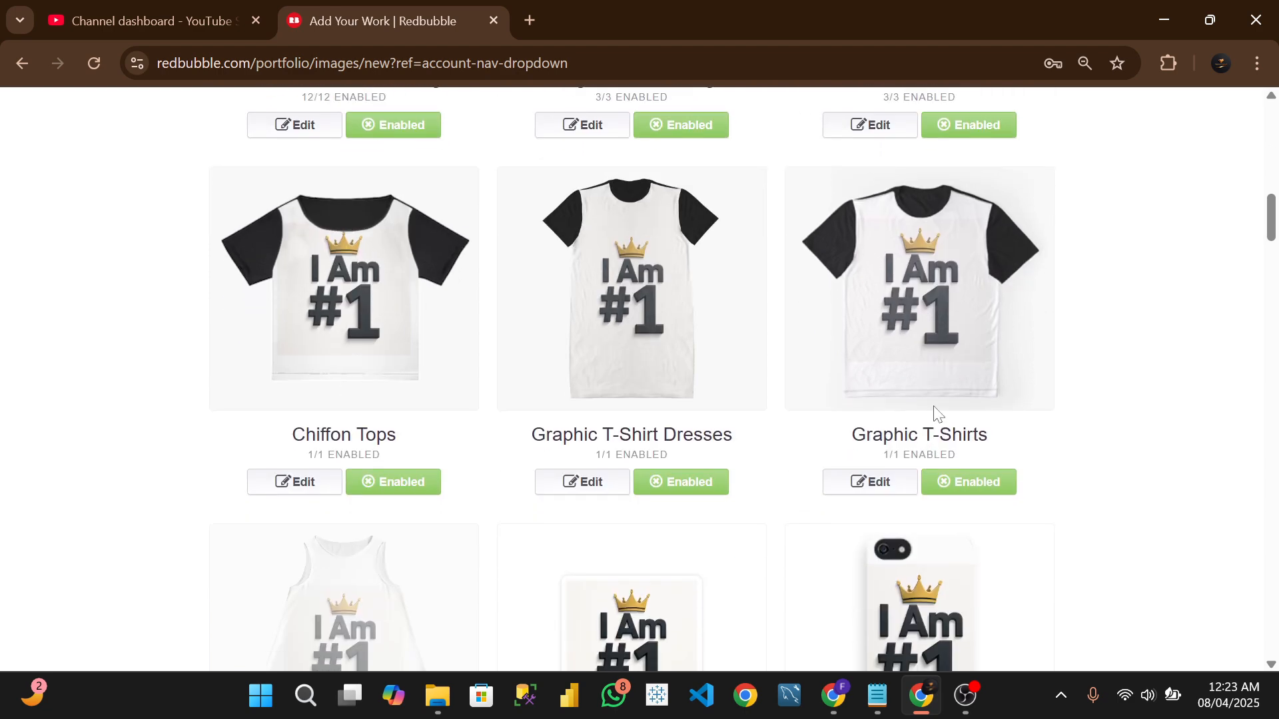
Set the Graphic T-Shirts background color to #f9f7f4, apply the changes, and check the product preview.
left_click(886, 484)
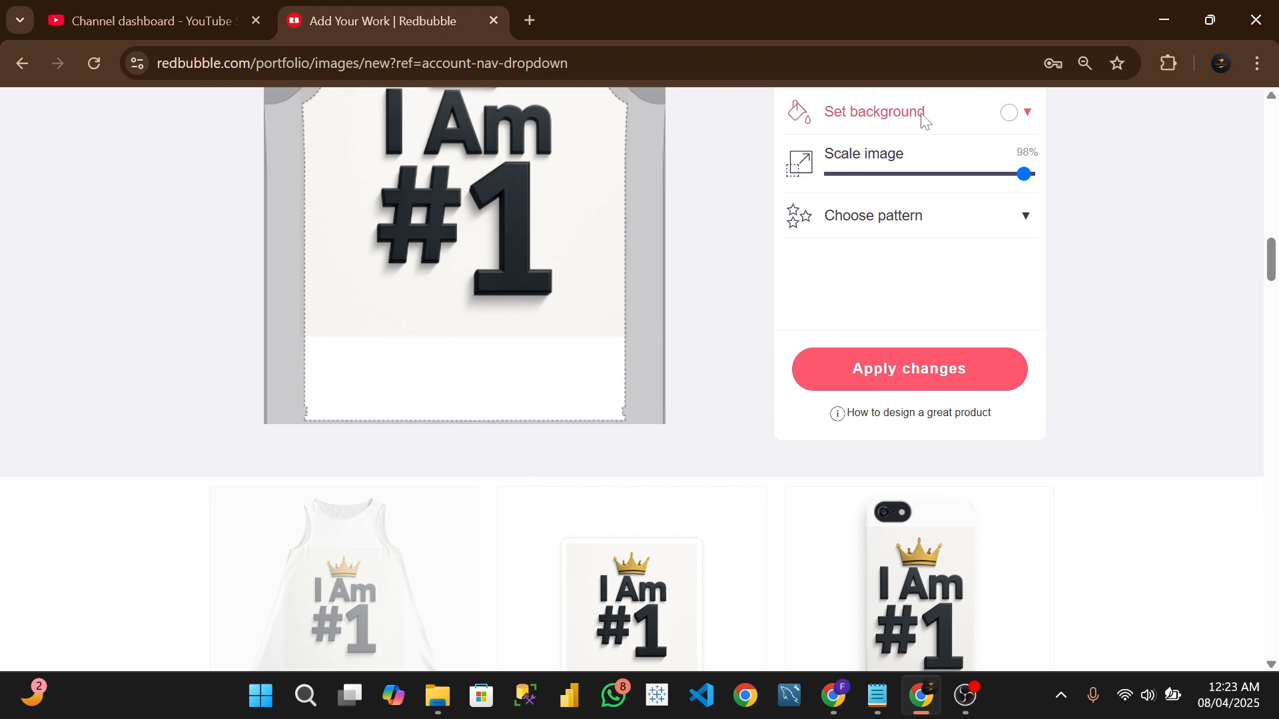
left_click(1010, 113)
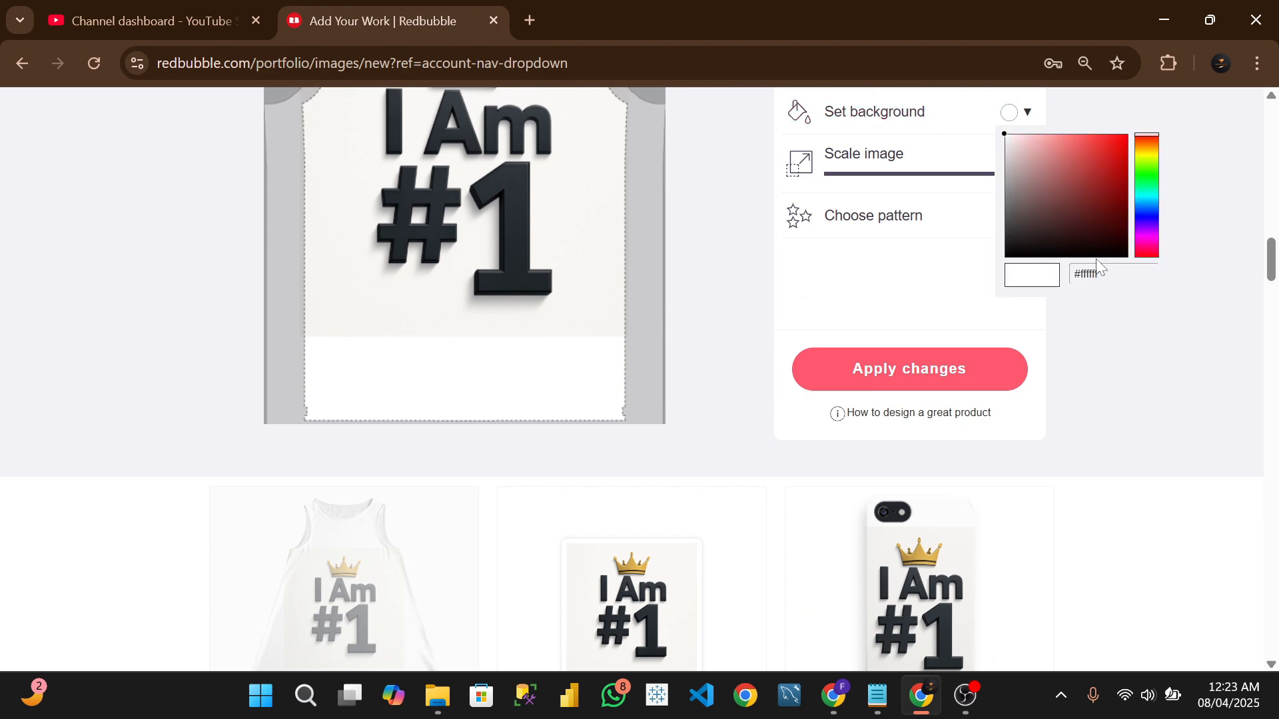
left_click(1097, 278)
key("ctrl+a")
key("ctrl+v")
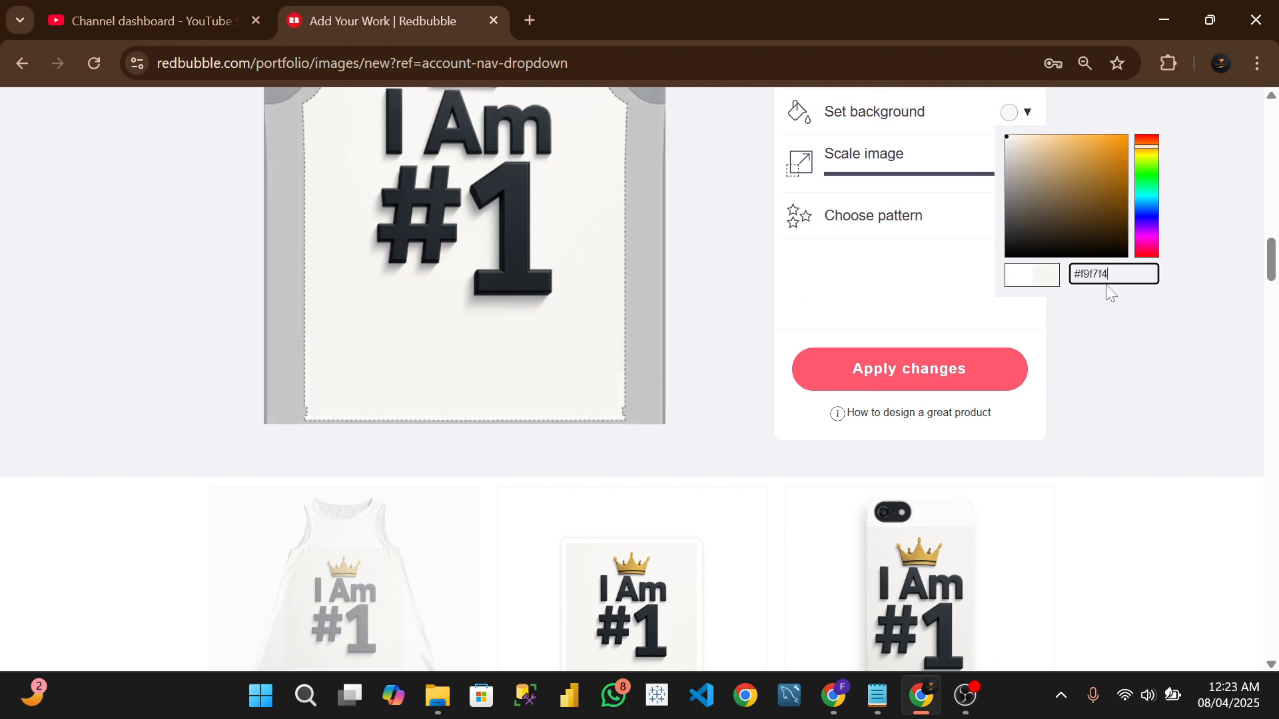
left_click(912, 369)
scroll(904, 373, "down", 10)
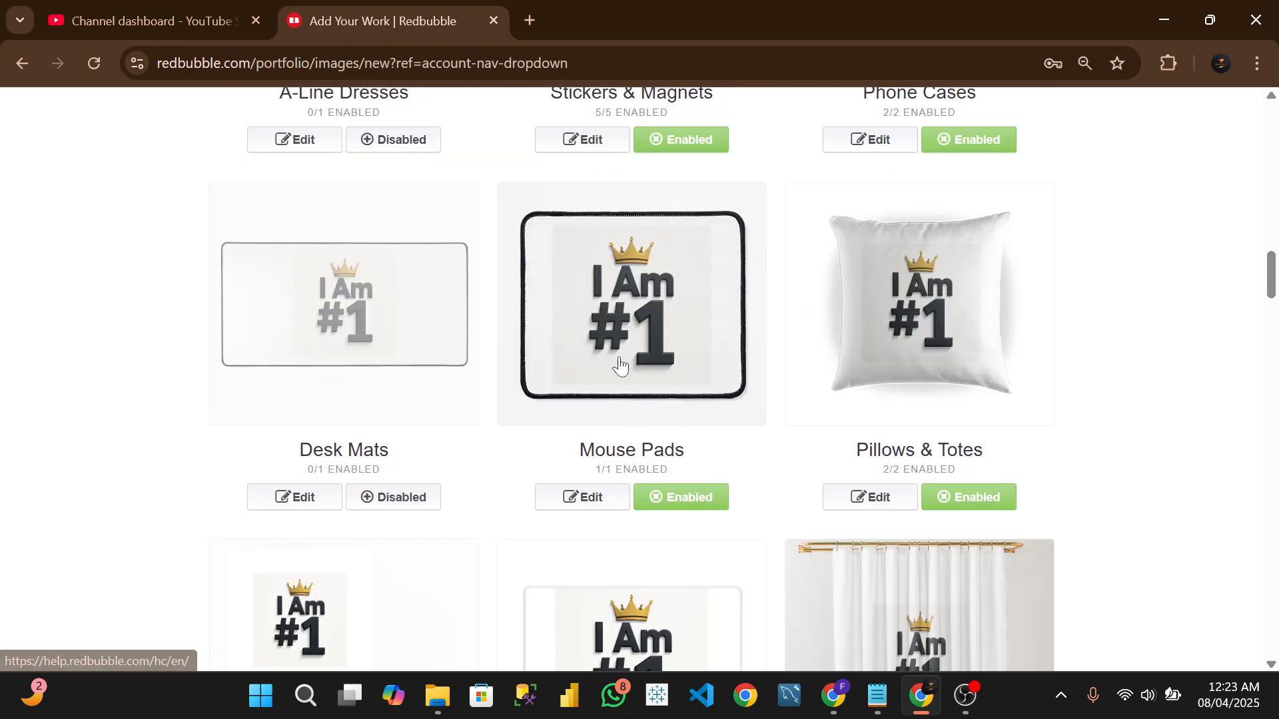
scroll(619, 365, "up", 9)
scroll(772, 293, "down", 3)
scroll(766, 310, "up", 3)
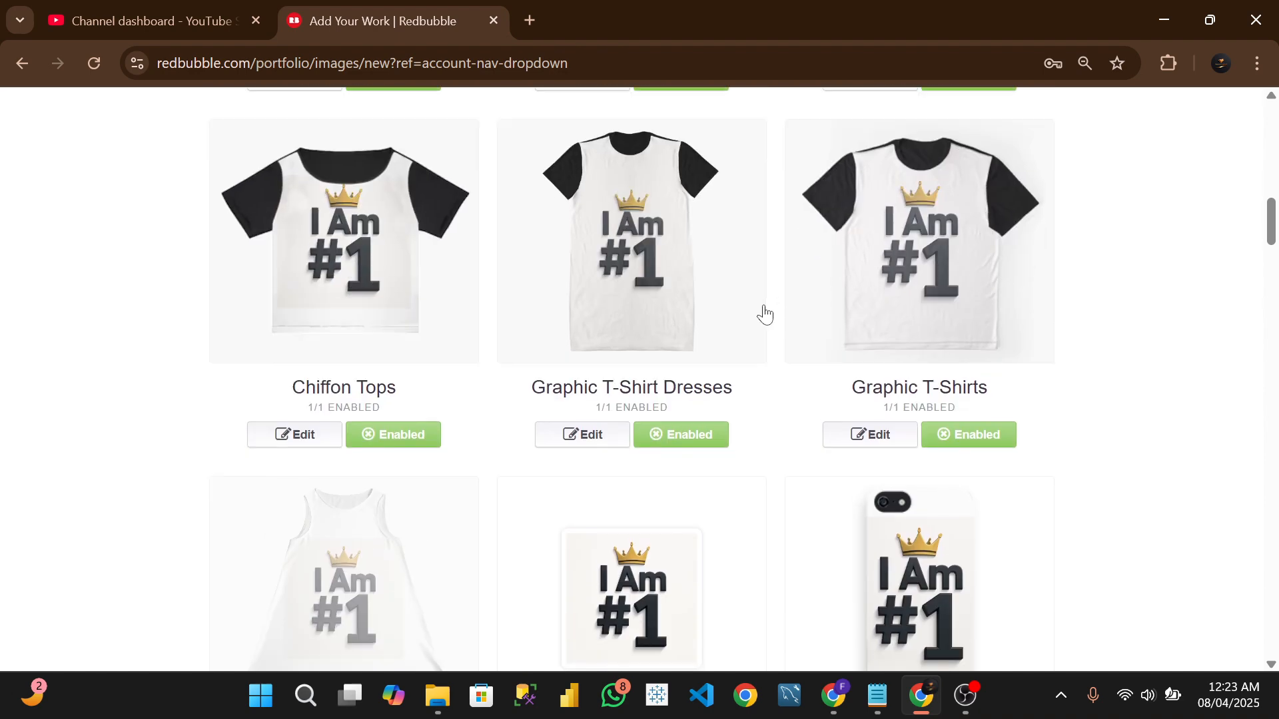
Set the Phone Cases background color to the copied hex code #f9f7f4 and apply the changes.
scroll(293, 434, "down", 5)
scroll(480, 338, "down", 1)
scroll(626, 340, "up", 1)
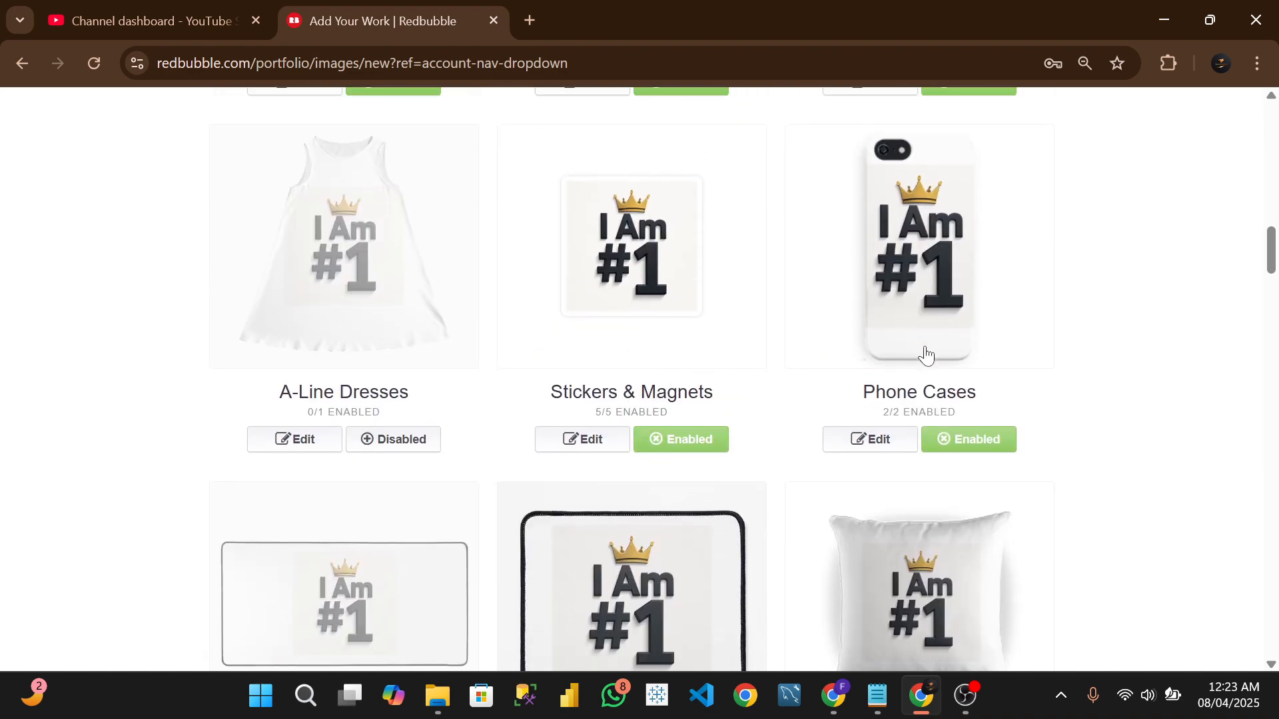
left_click(886, 442)
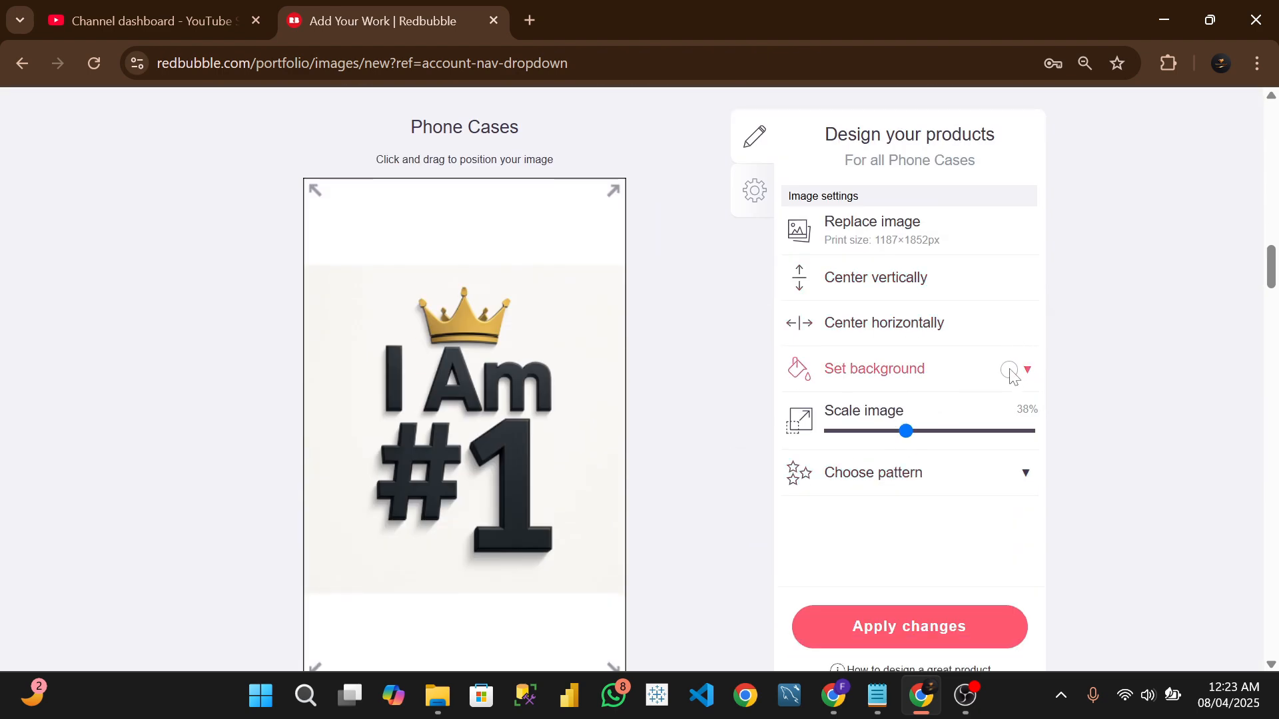
left_click(1009, 371)
left_click(1094, 533)
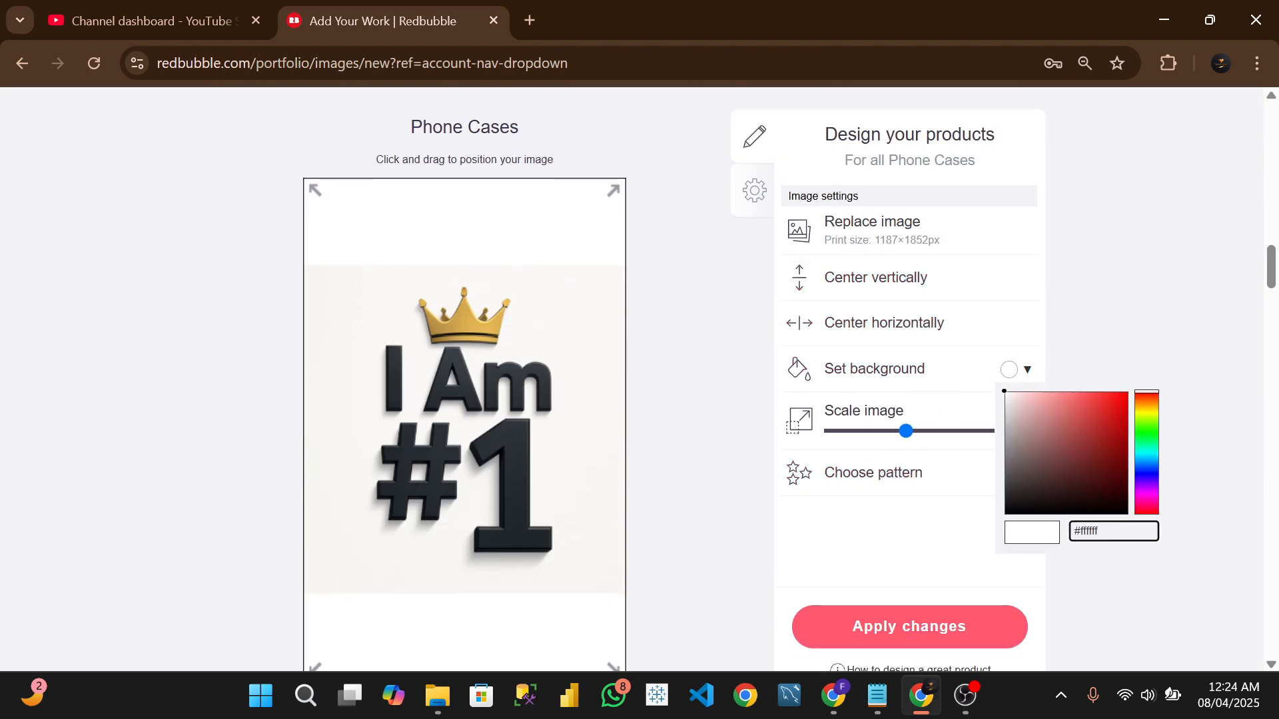
key("ctrl+a")
key("ctrl+v")
left_click(894, 633)
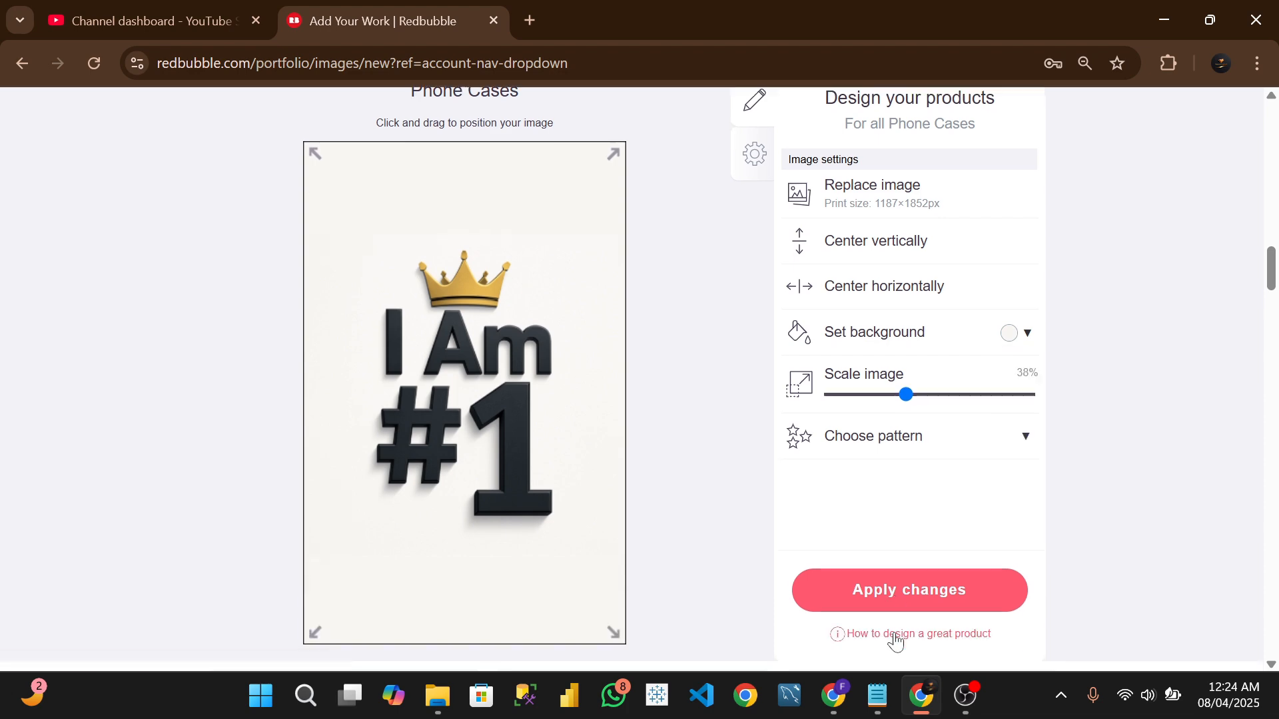
left_click(831, 574)
scroll(806, 398, "up", 4)
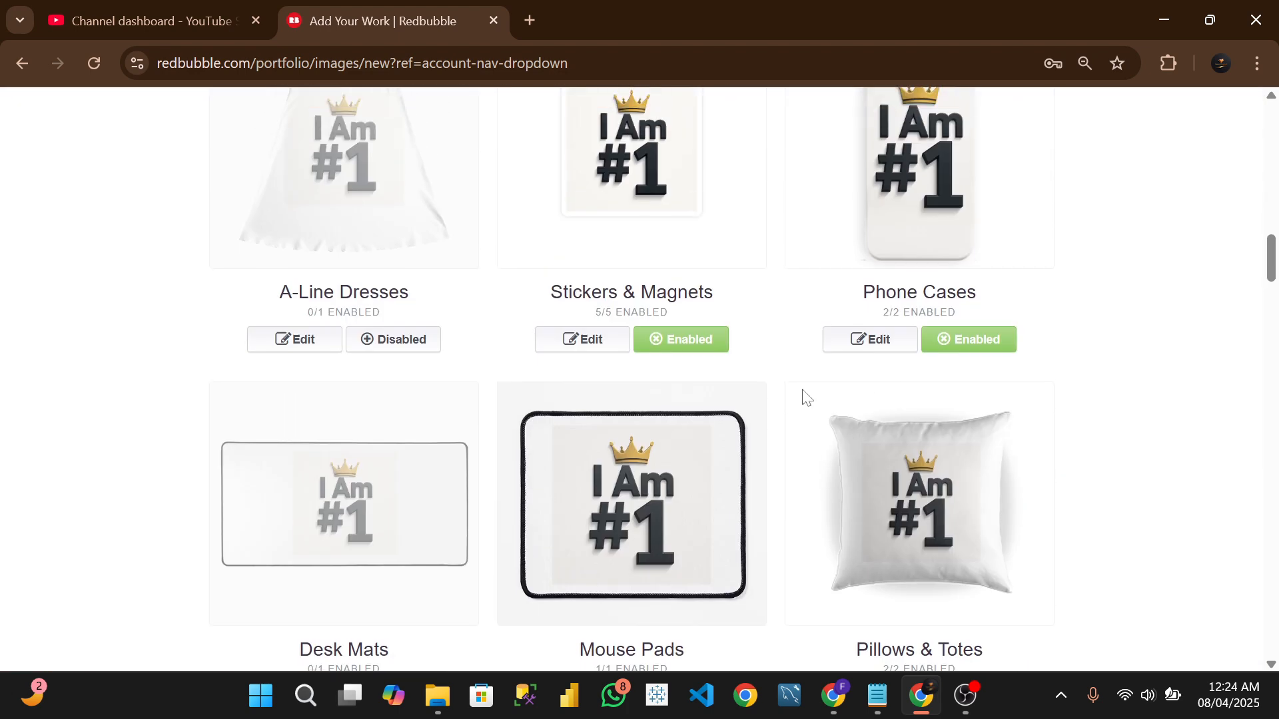
Disable the design on Mouse Pads.
scroll(807, 472, "down", 5)
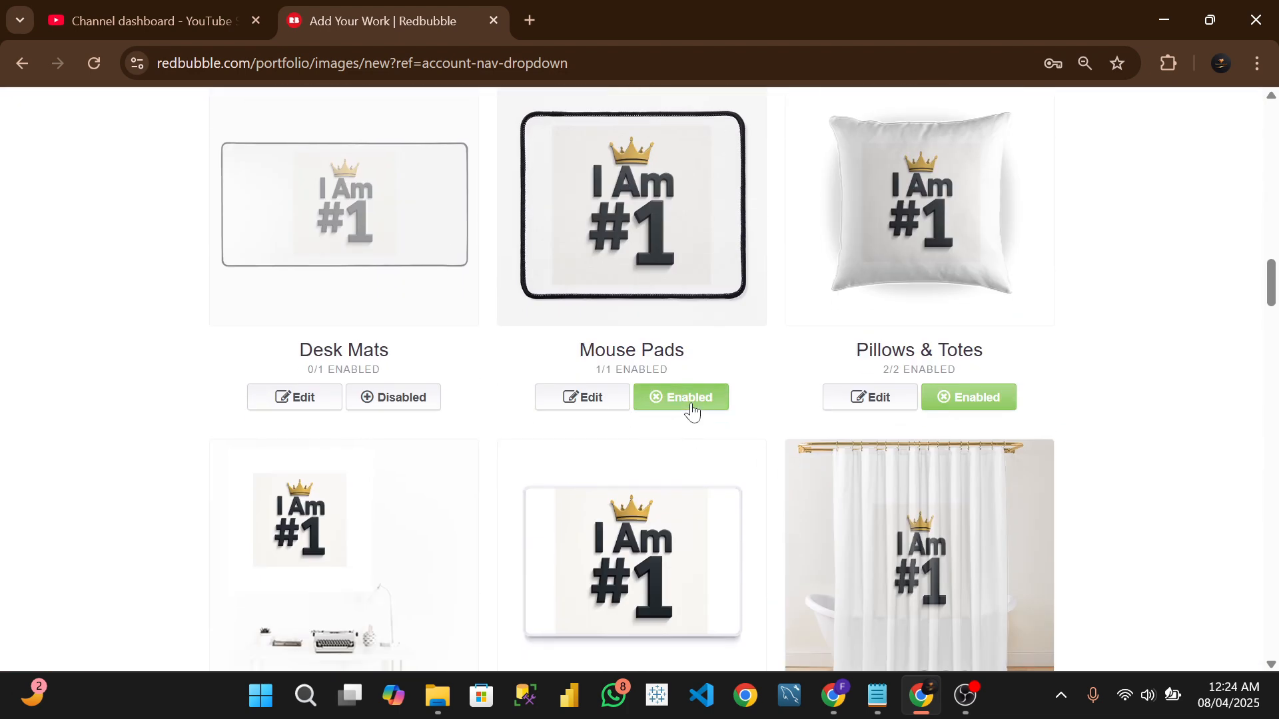
left_click(691, 410)
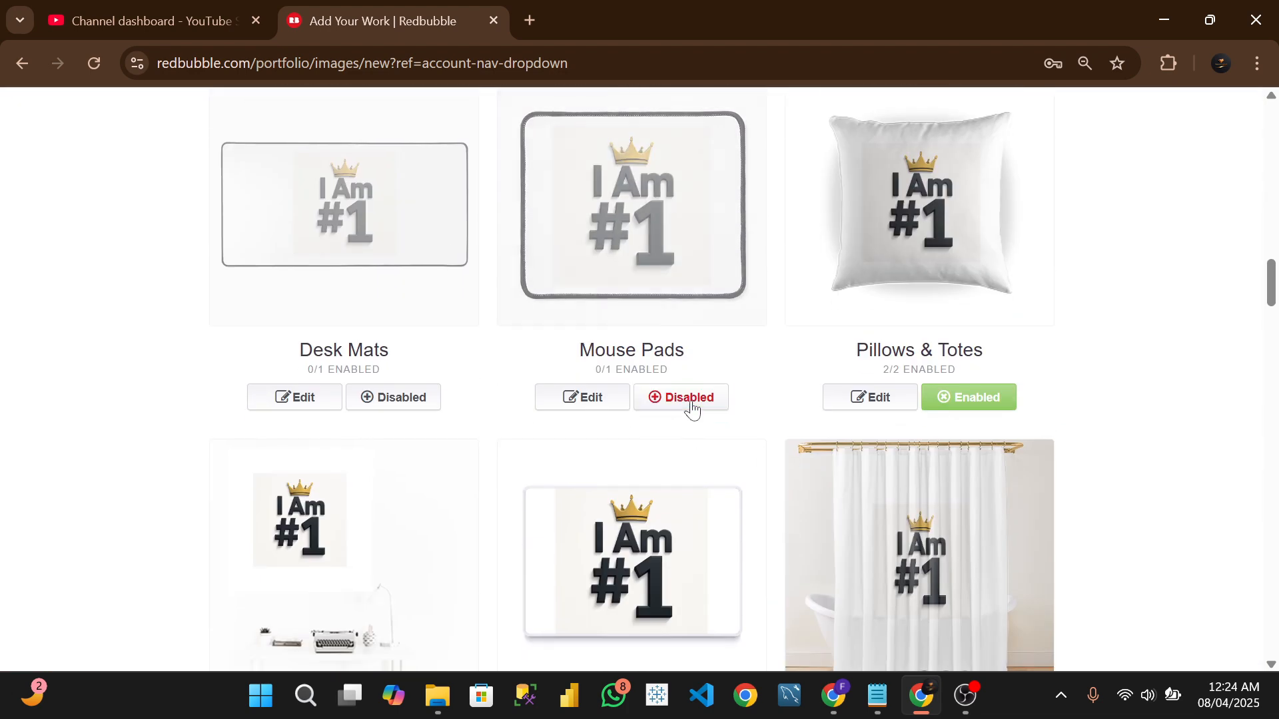
Set the Pillows & Totes background color to #f9f7f4, apply the changes, and check the product preview.
left_click(865, 399)
scroll(926, 426, "down", 5)
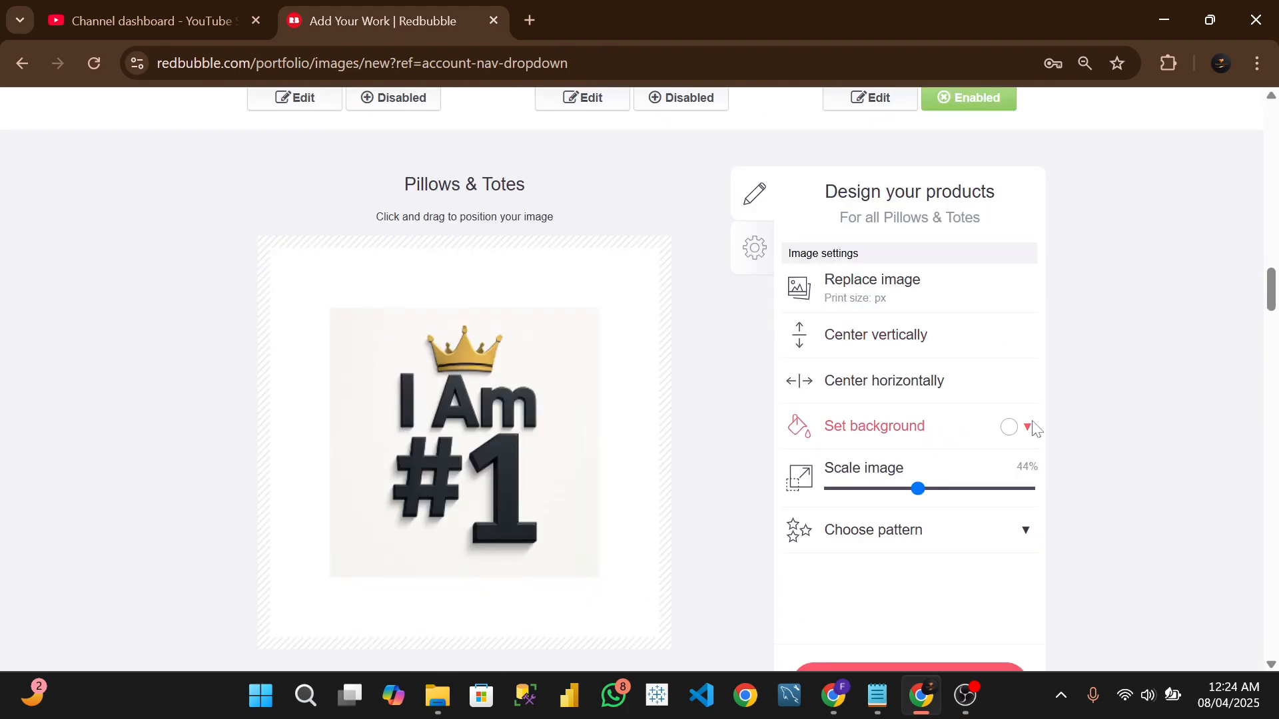
left_click(1009, 428)
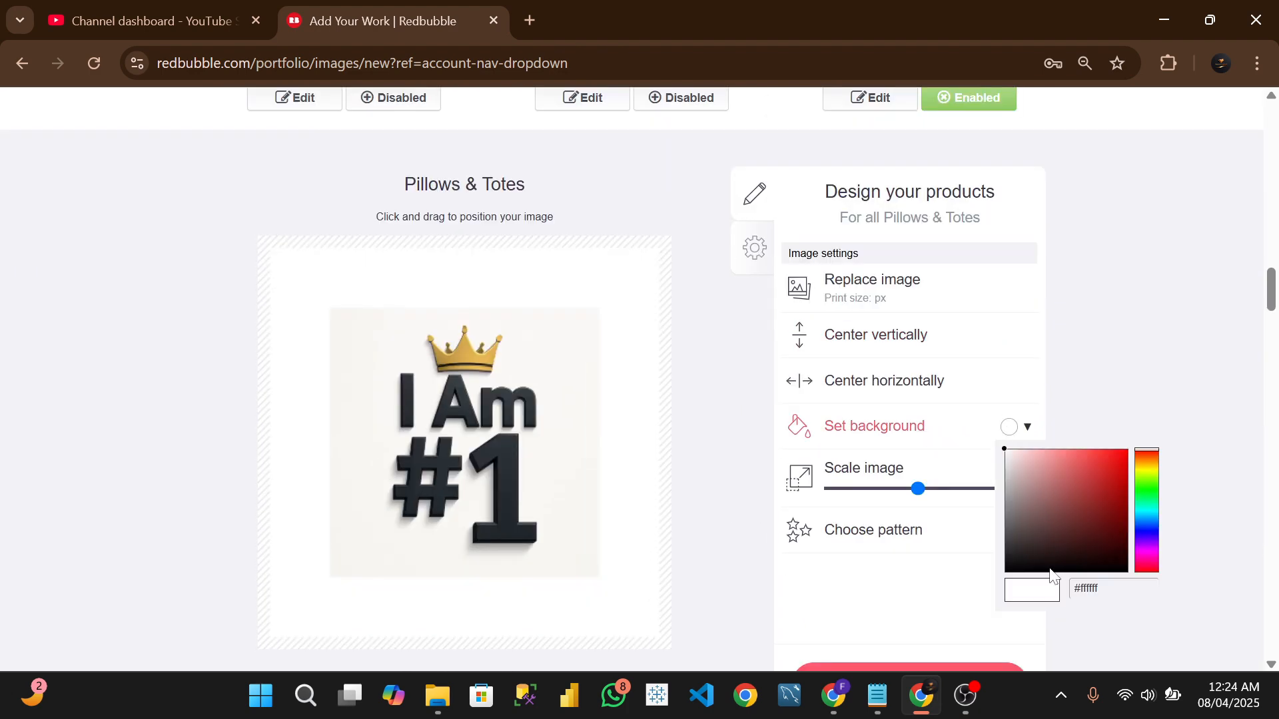
left_click(1114, 588)
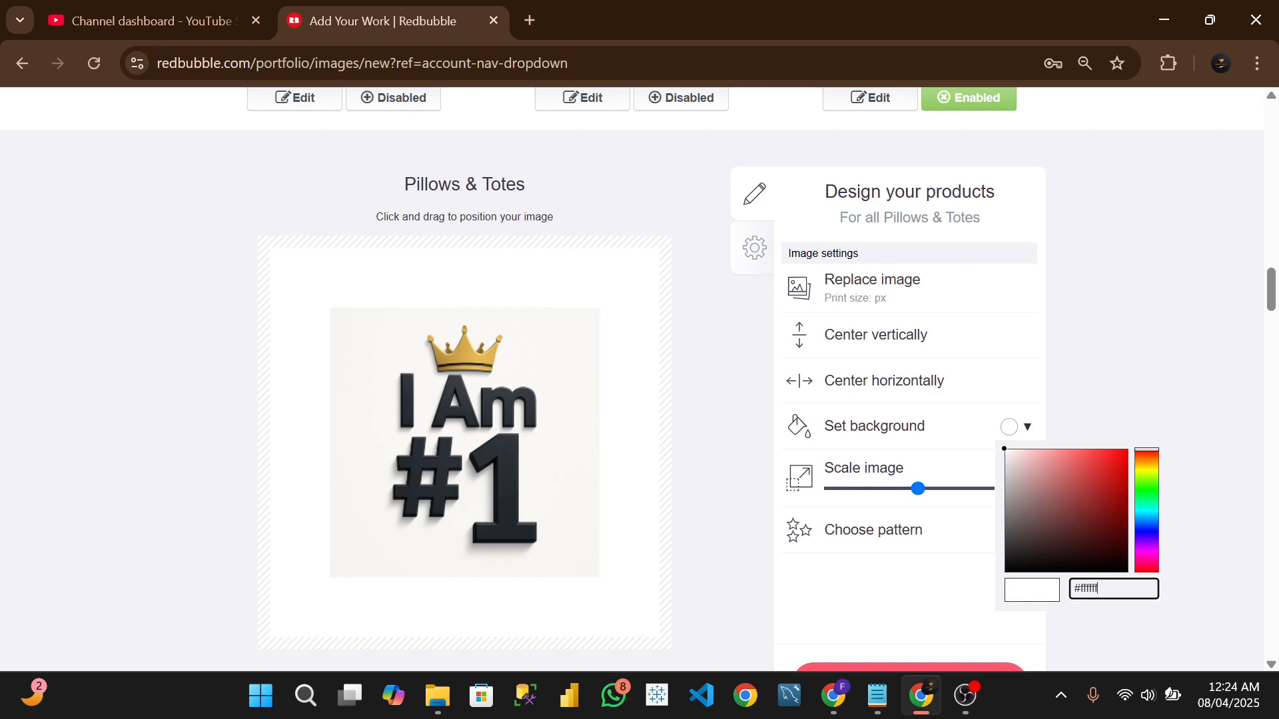
key("ctrl+a")
type("#f9f7f4")
scroll(961, 640, "down", 3)
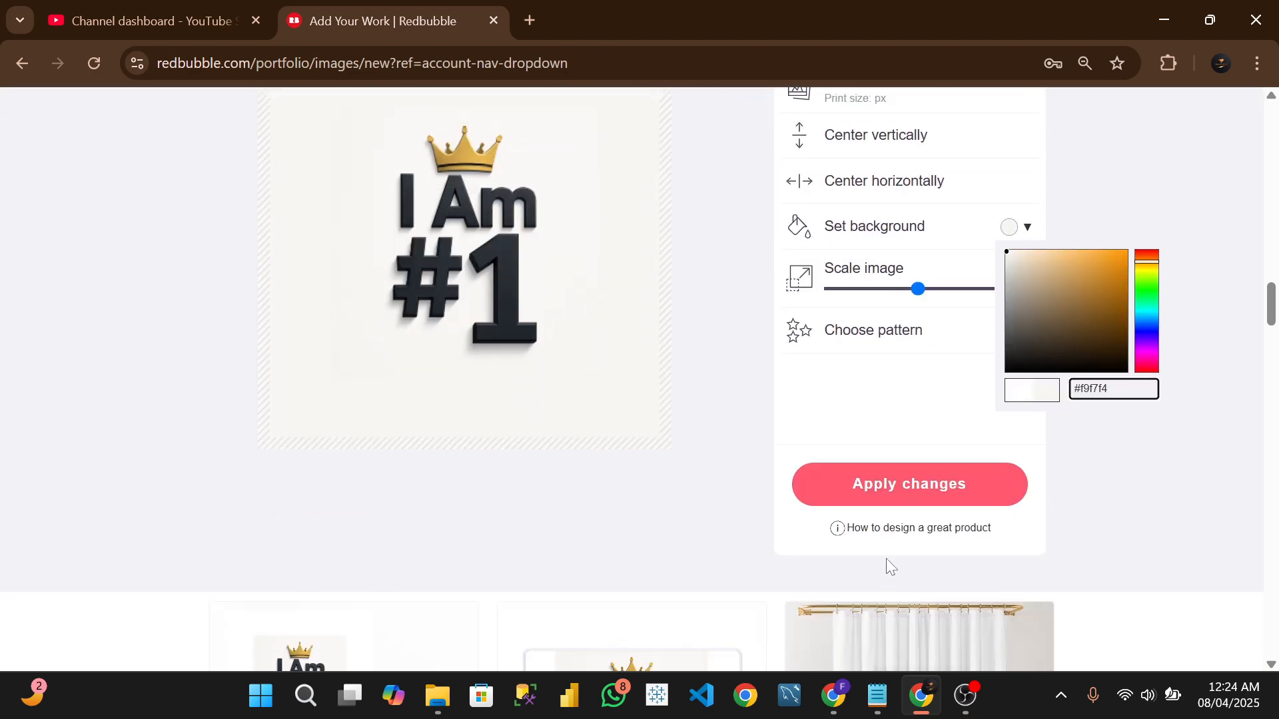
left_click(872, 484)
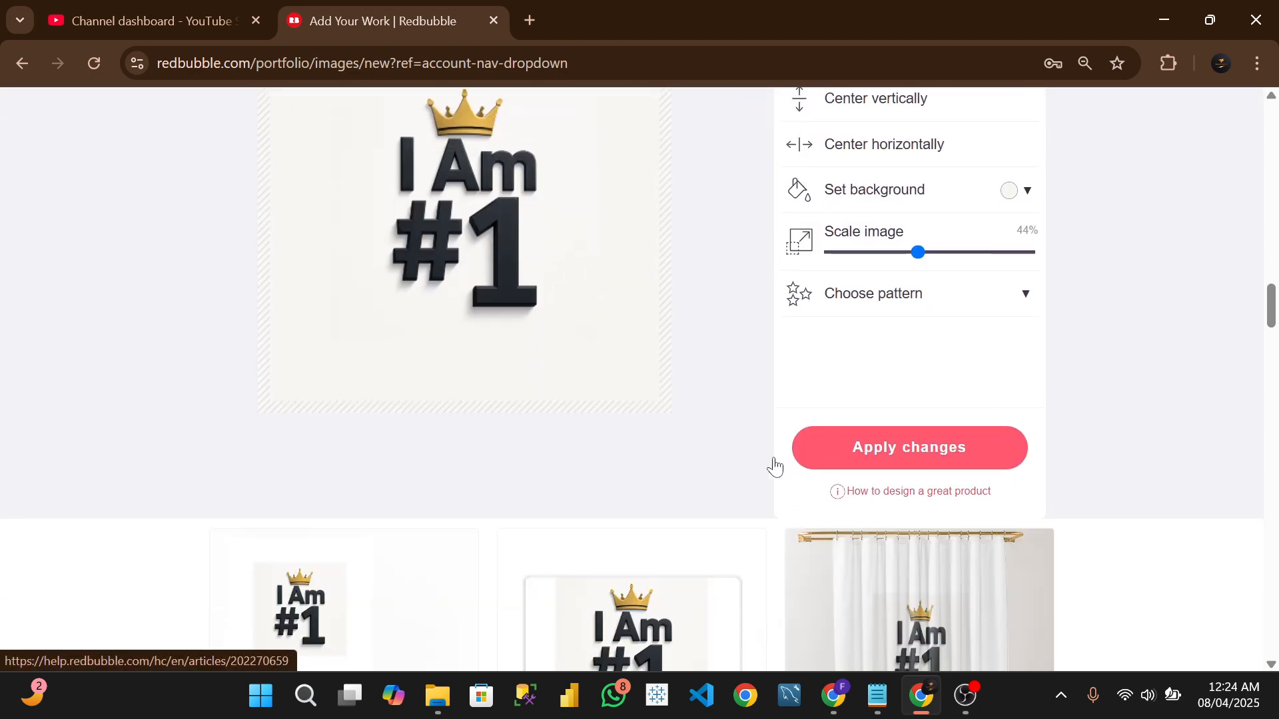
scroll(805, 464, "down", 9)
scroll(804, 464, "up", 12)
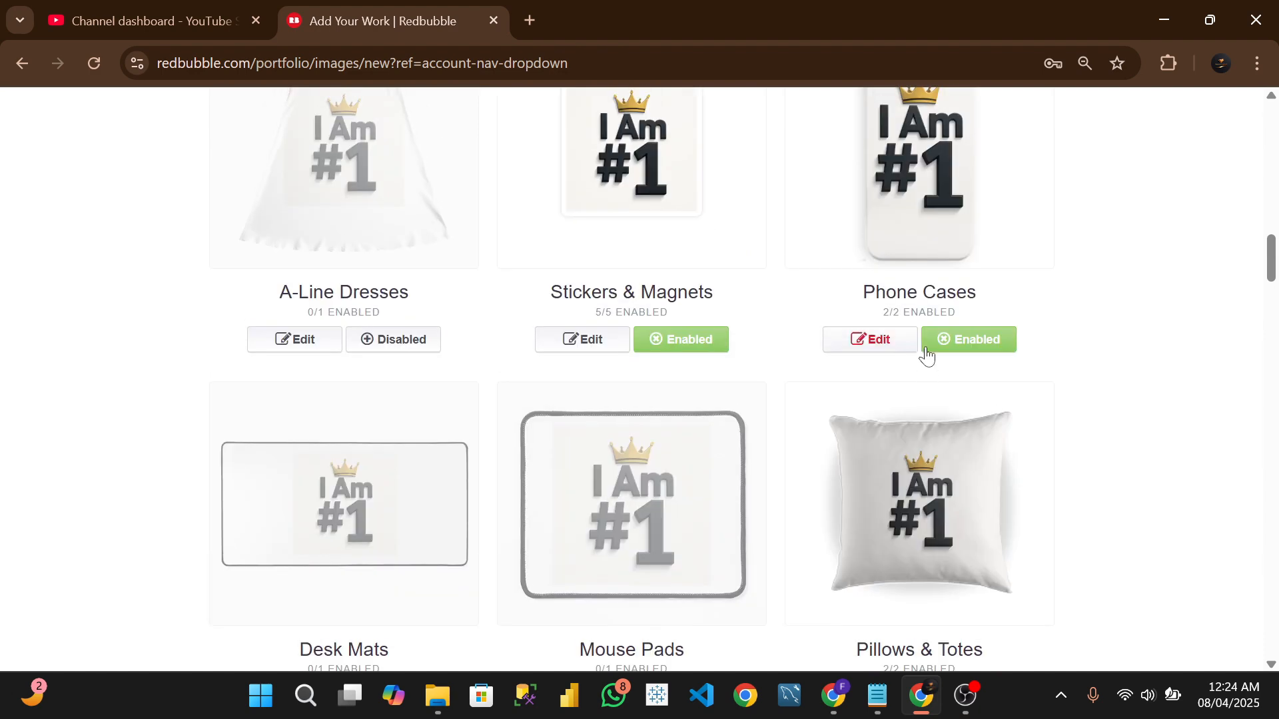
Disable the design on Pouches, Laptop Skins & Sleeves.
scroll(924, 353, "down", 5)
scroll(677, 433, "down", 3)
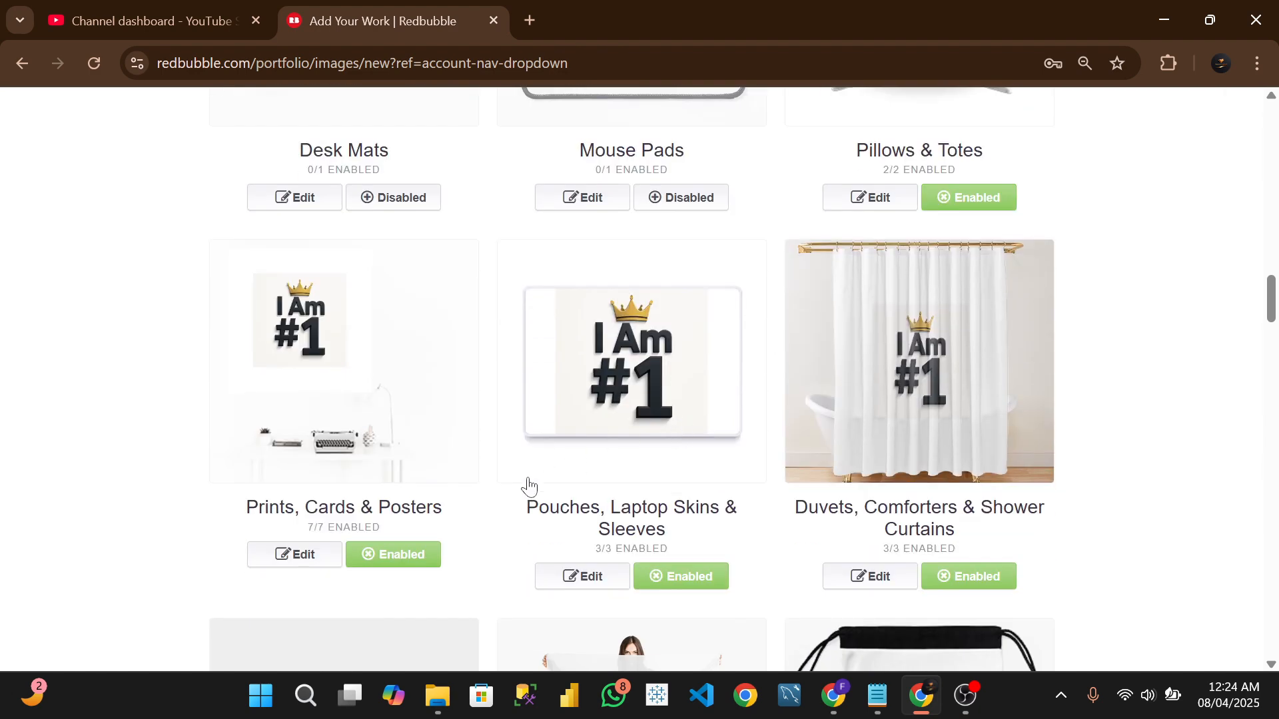
left_click(665, 577)
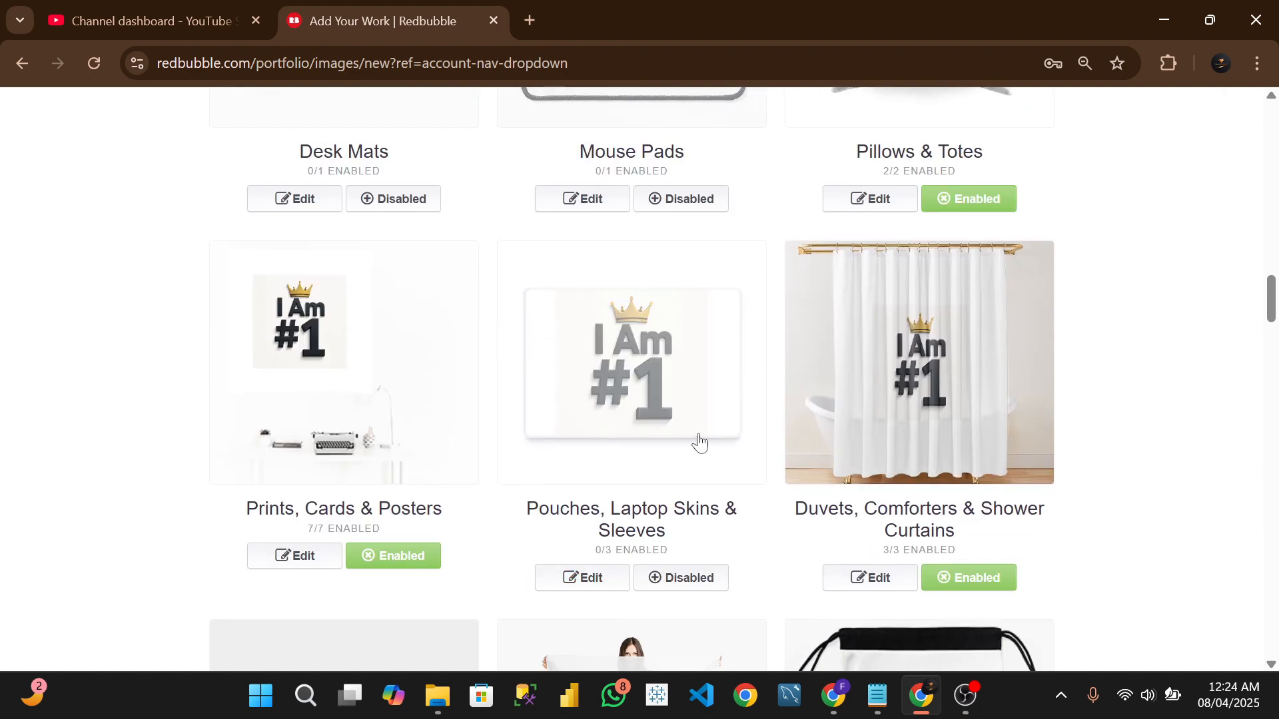
scroll(696, 440, "up", 5)
scroll(698, 444, "down", 5)
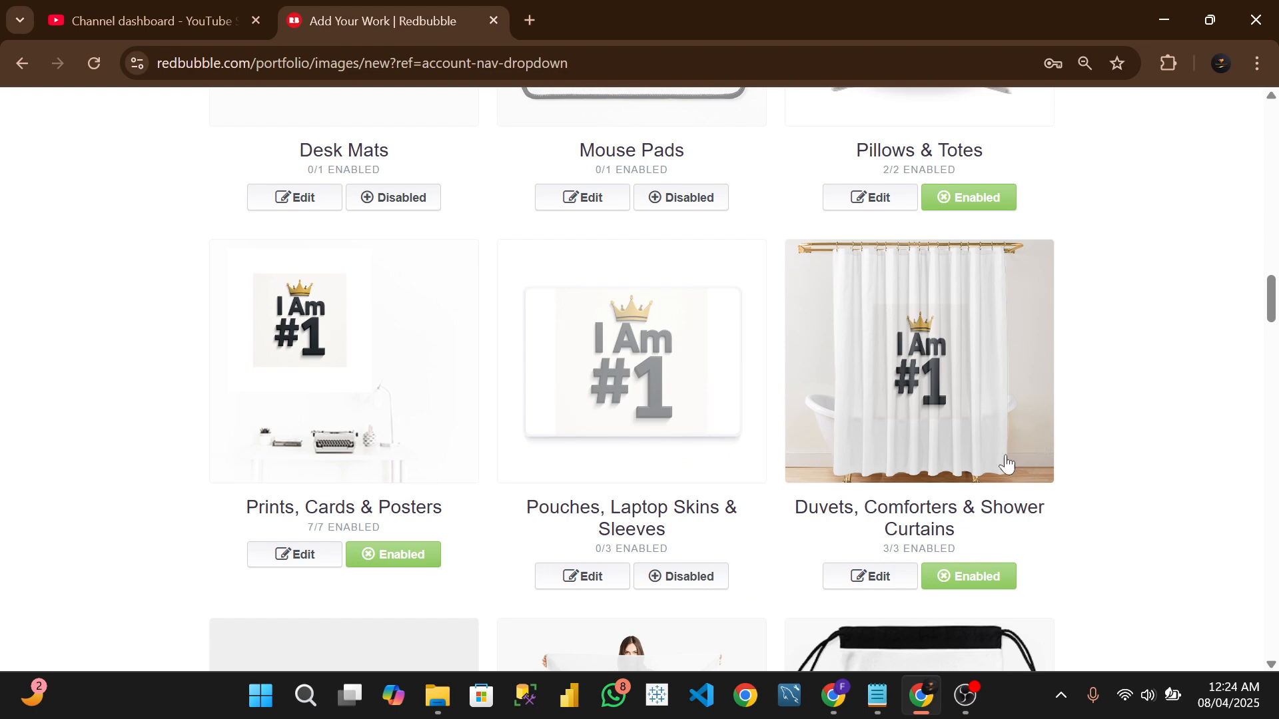
Set the Drawstring Bags background color to #f9f7f4, apply the changes, and check the product preview.
scroll(924, 390, "down", 4)
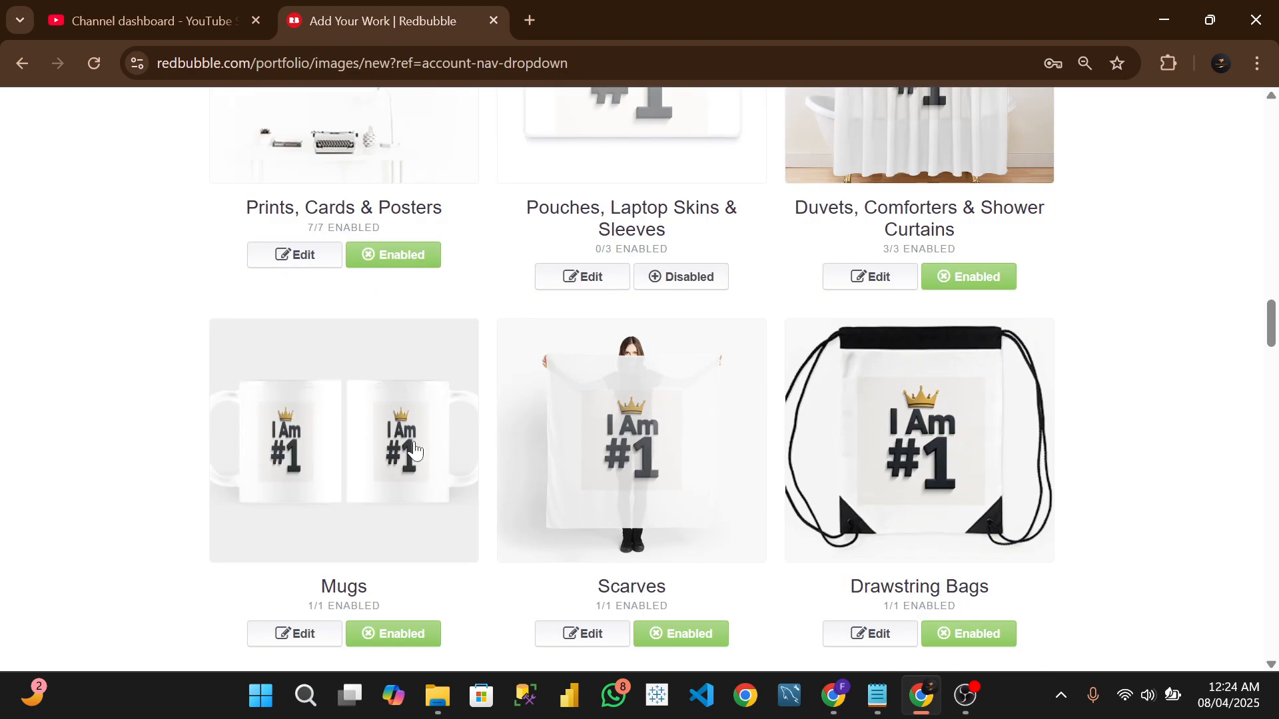
scroll(414, 449, "down", 3)
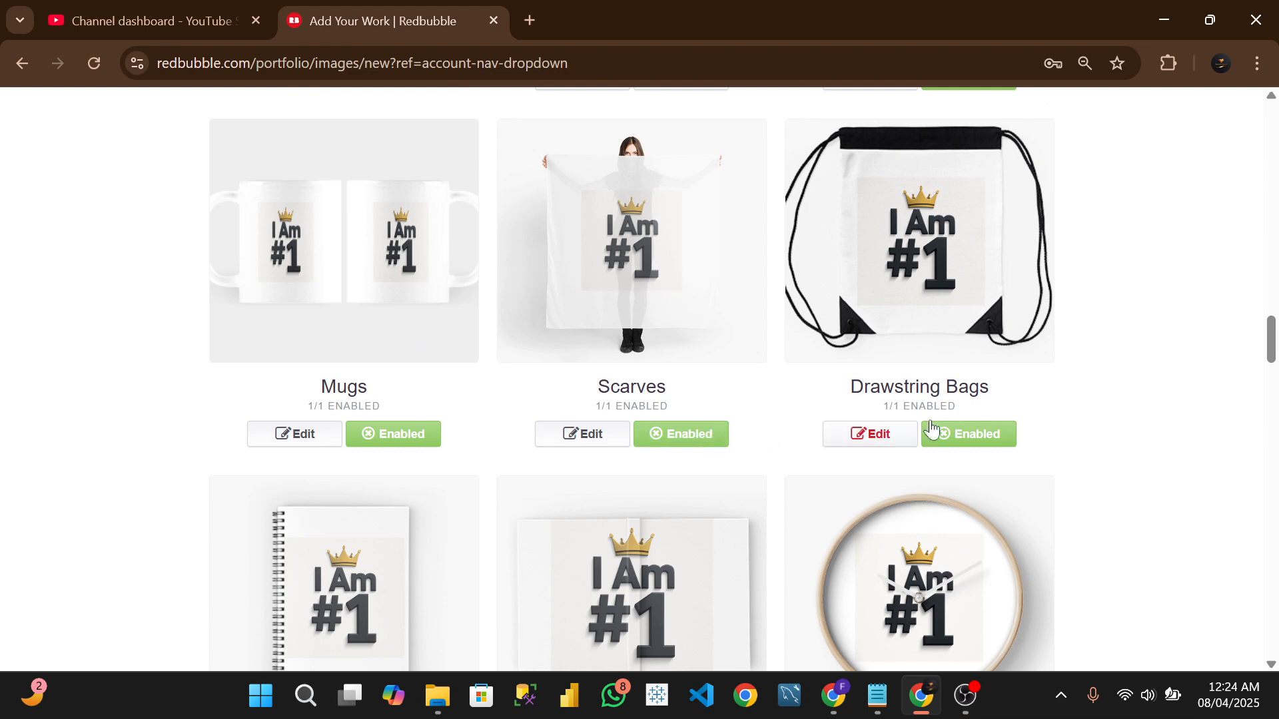
left_click(880, 444)
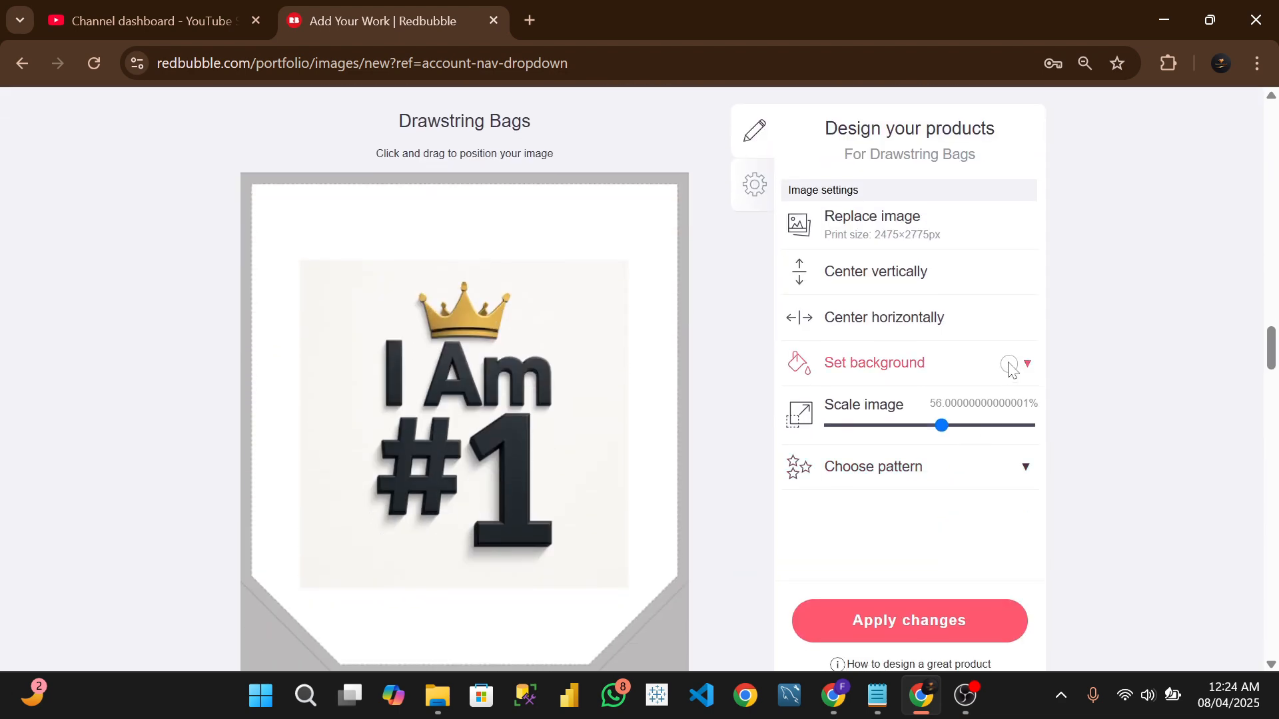
left_click(1009, 363)
left_click(1125, 533)
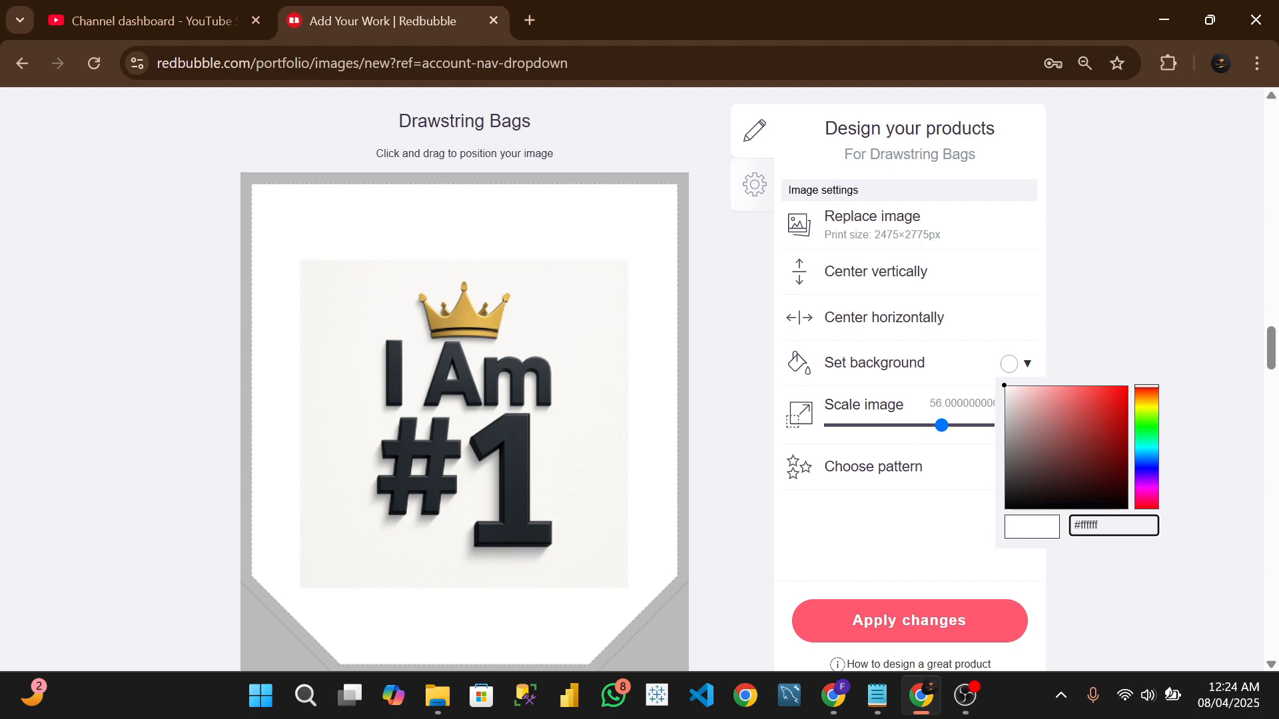
key("ctrl+a")
type("#f8f7f4")
left_click(936, 625)
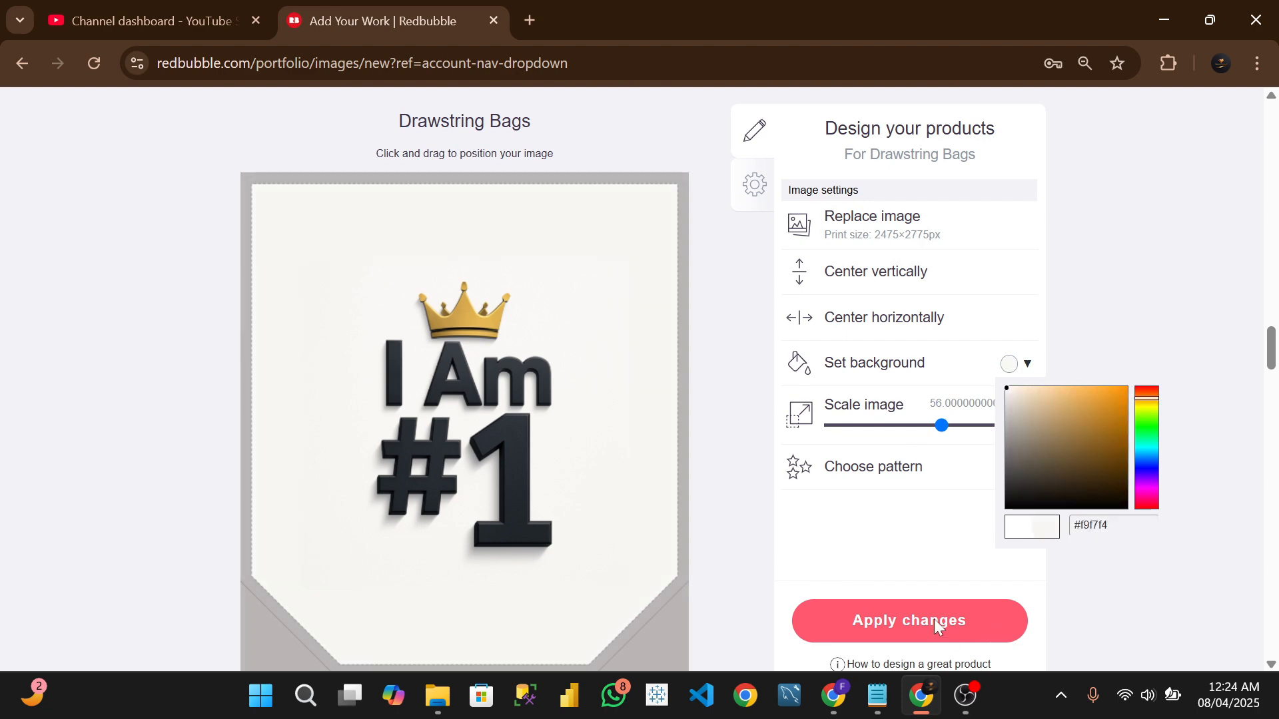
scroll(745, 446, "up", 5)
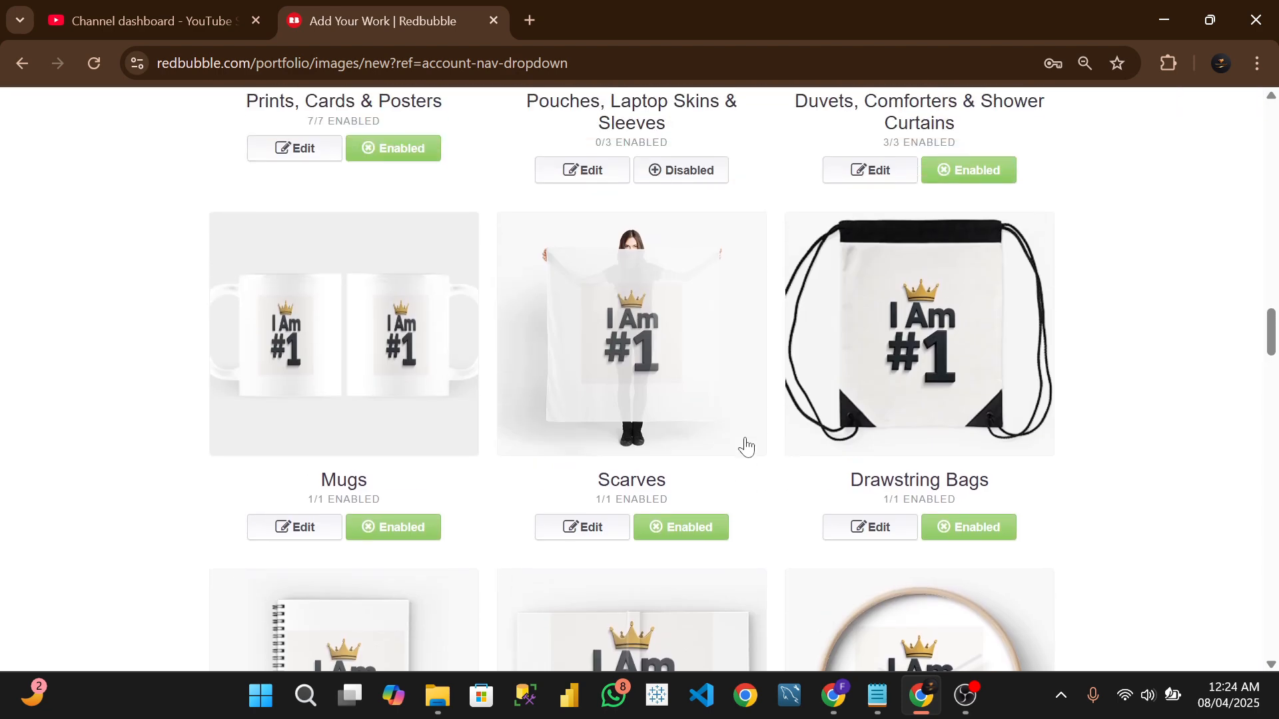
Set the Spiral Notebooks background color to the copied hex code #f9f7f4 and apply the changes.
scroll(925, 330, "down", 4)
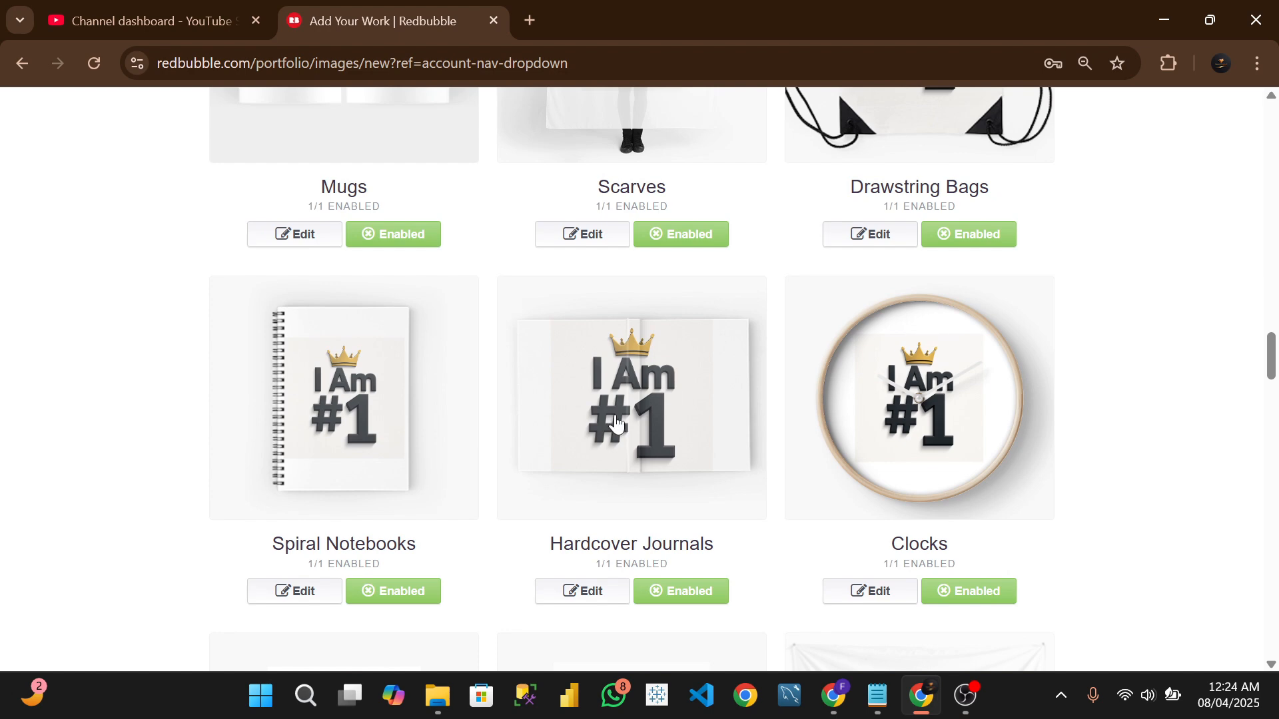
left_click(337, 592)
scroll(831, 453, "down", 2)
scroll(831, 453, "down", 7)
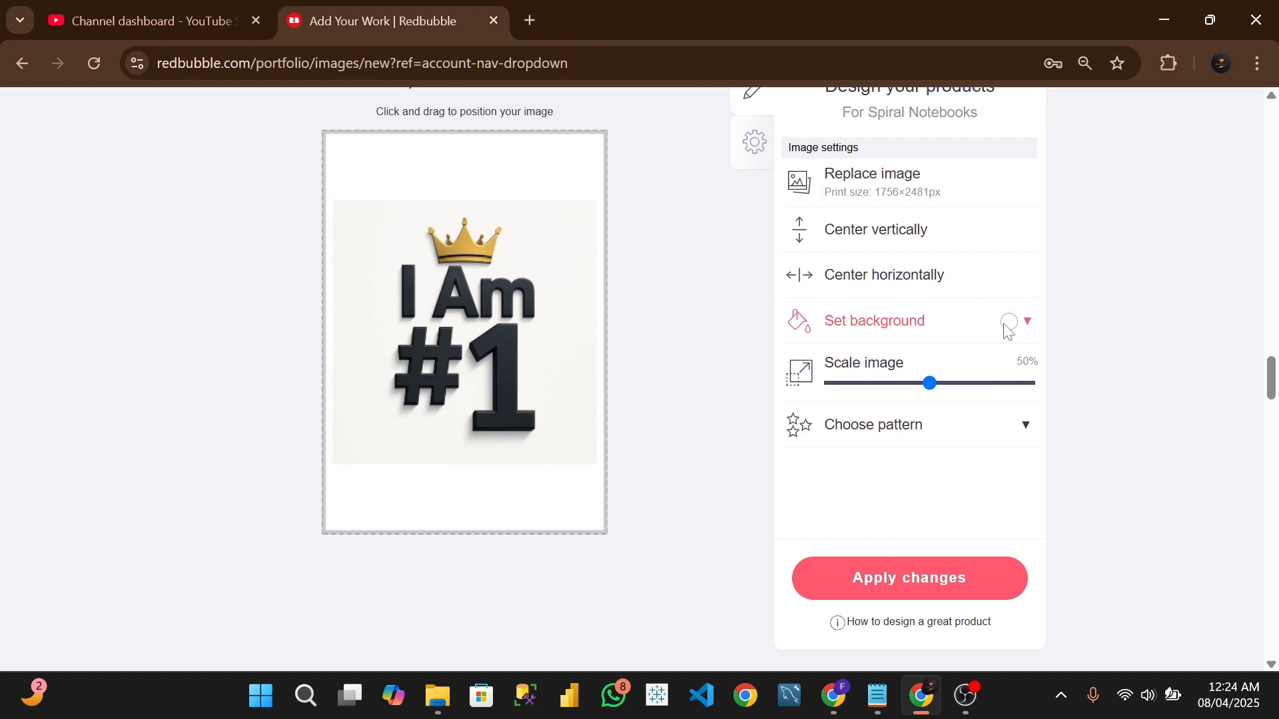
left_click(1009, 322)
left_click(1095, 482)
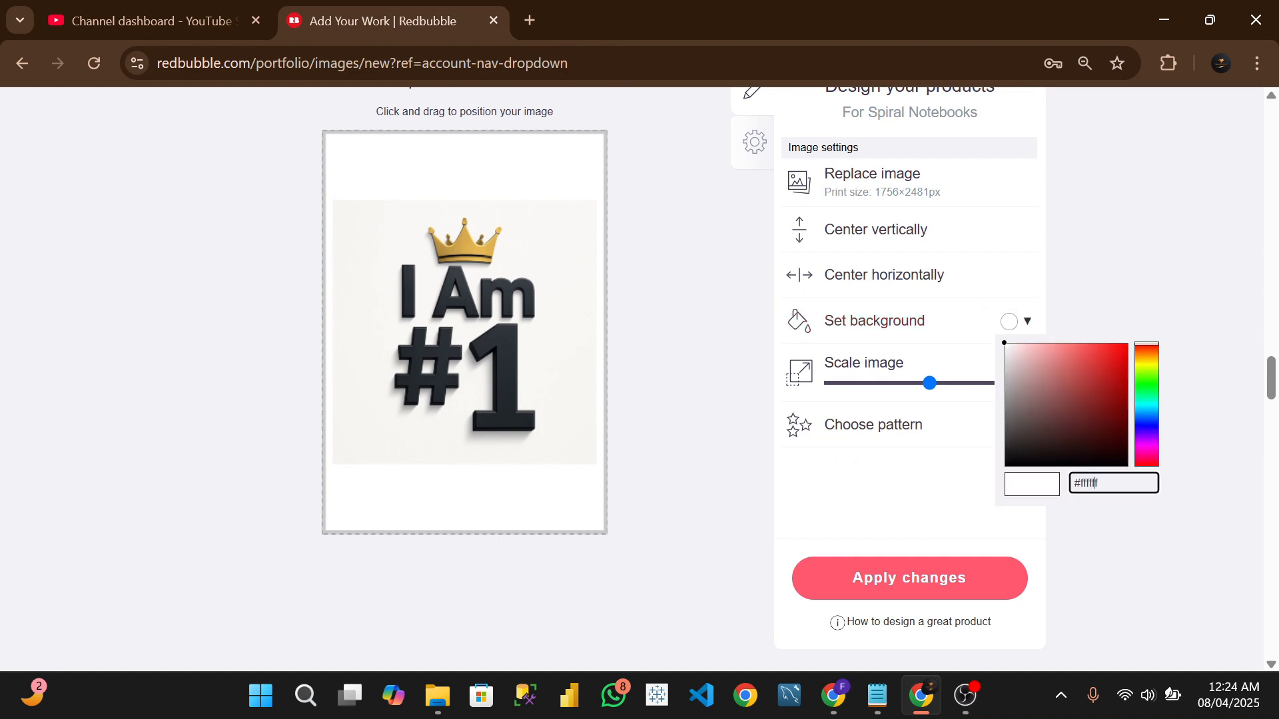
key("ctrl+a")
key("ctrl+v")
left_click(894, 585)
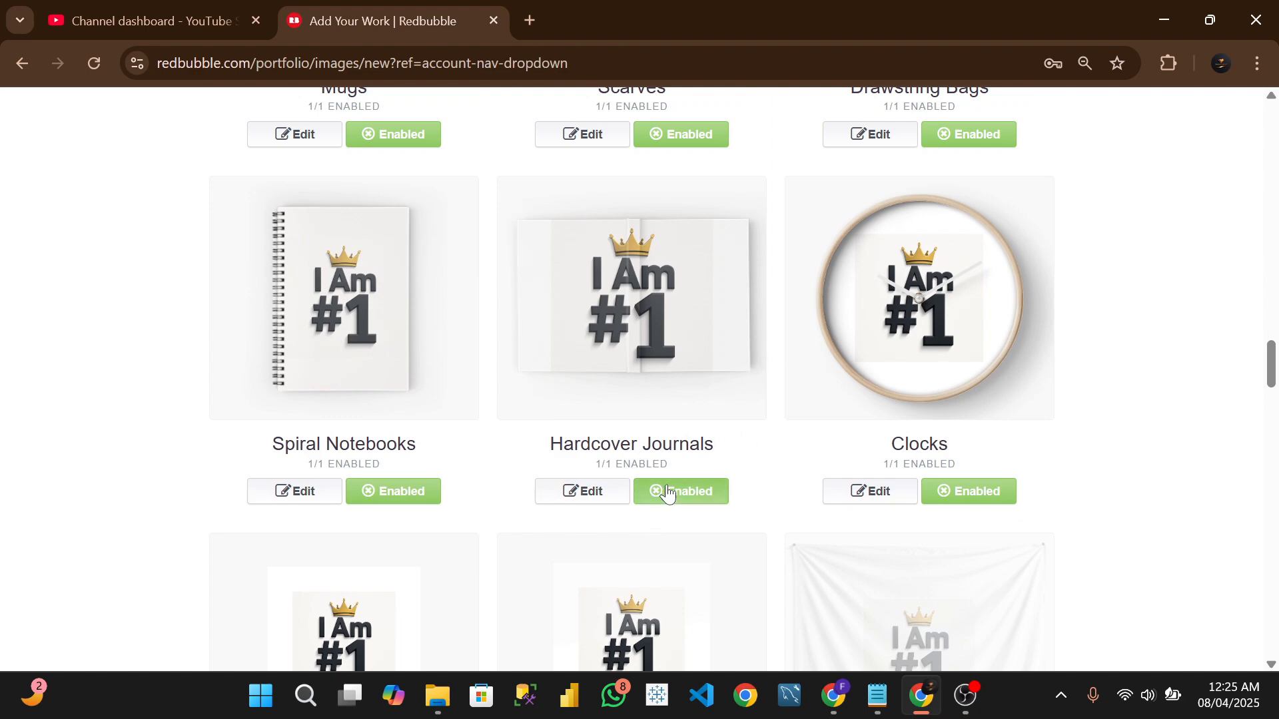
Disable Hardcover Journals, and set the Clocks background color to #f9f7f4 and apply it.
left_click(668, 492)
left_click(888, 505)
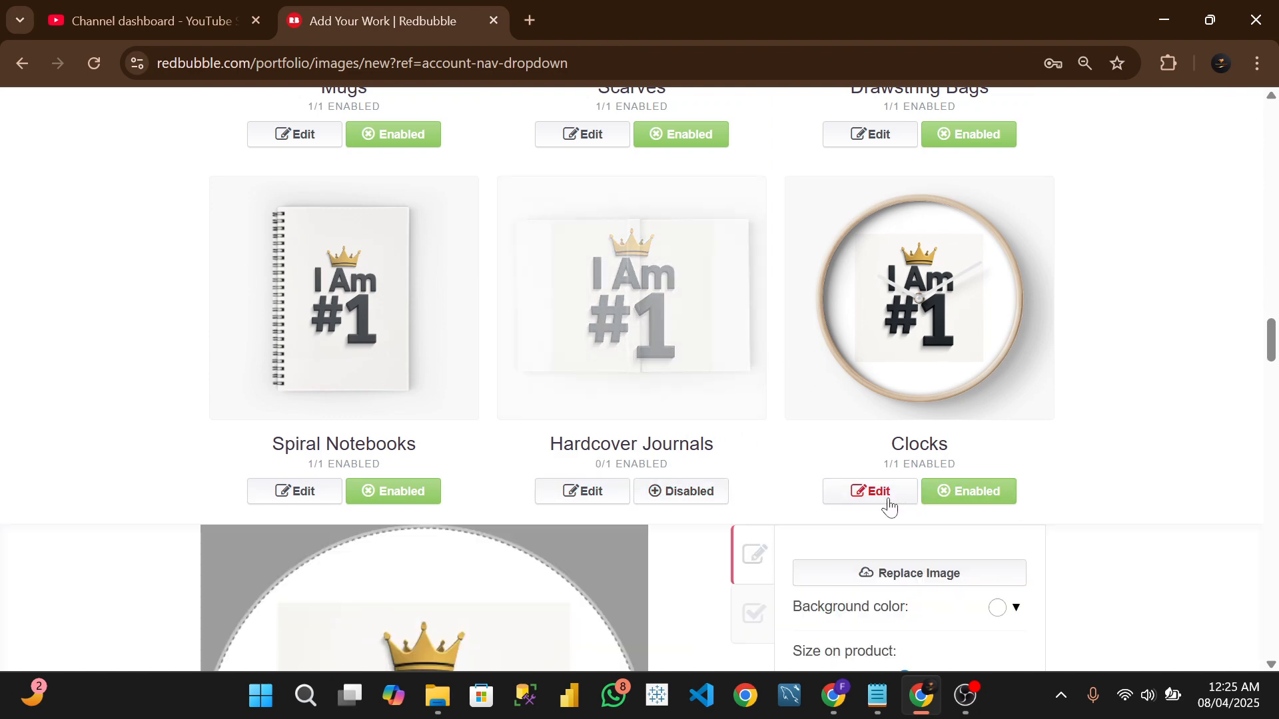
scroll(888, 506, "down", 7)
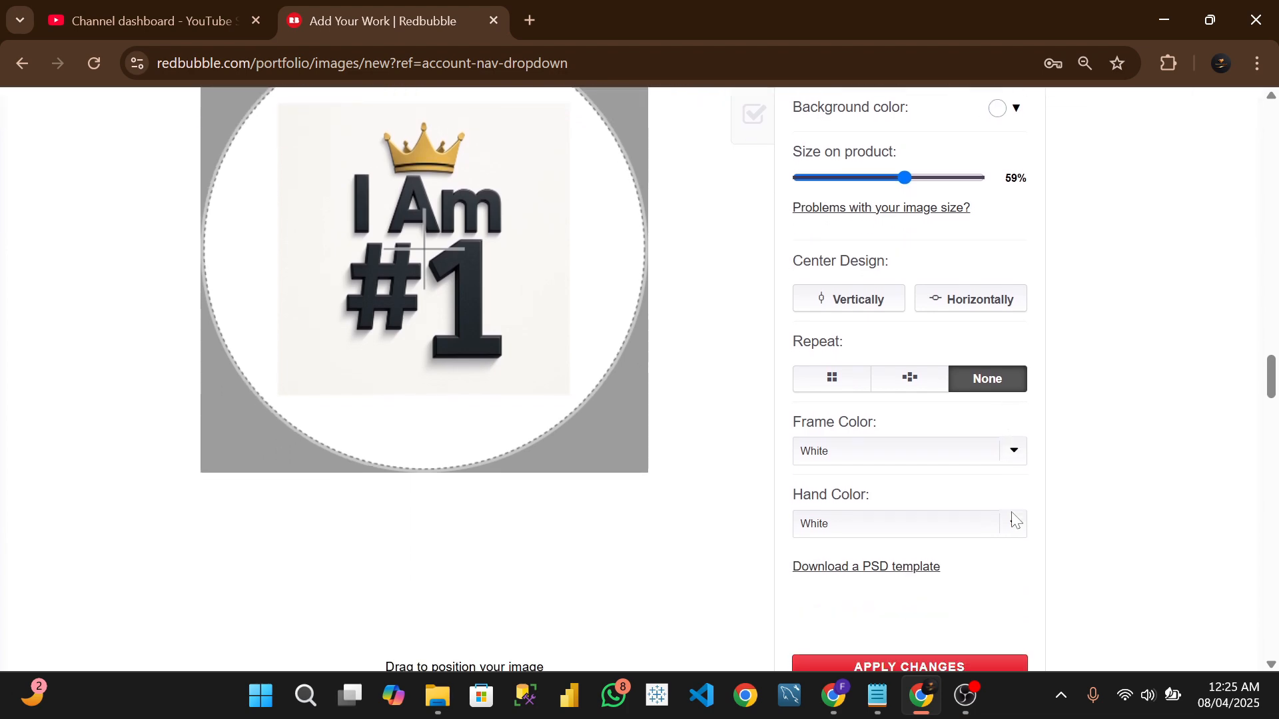
scroll(1005, 519, "down", 3)
scroll(999, 526, "up", 4)
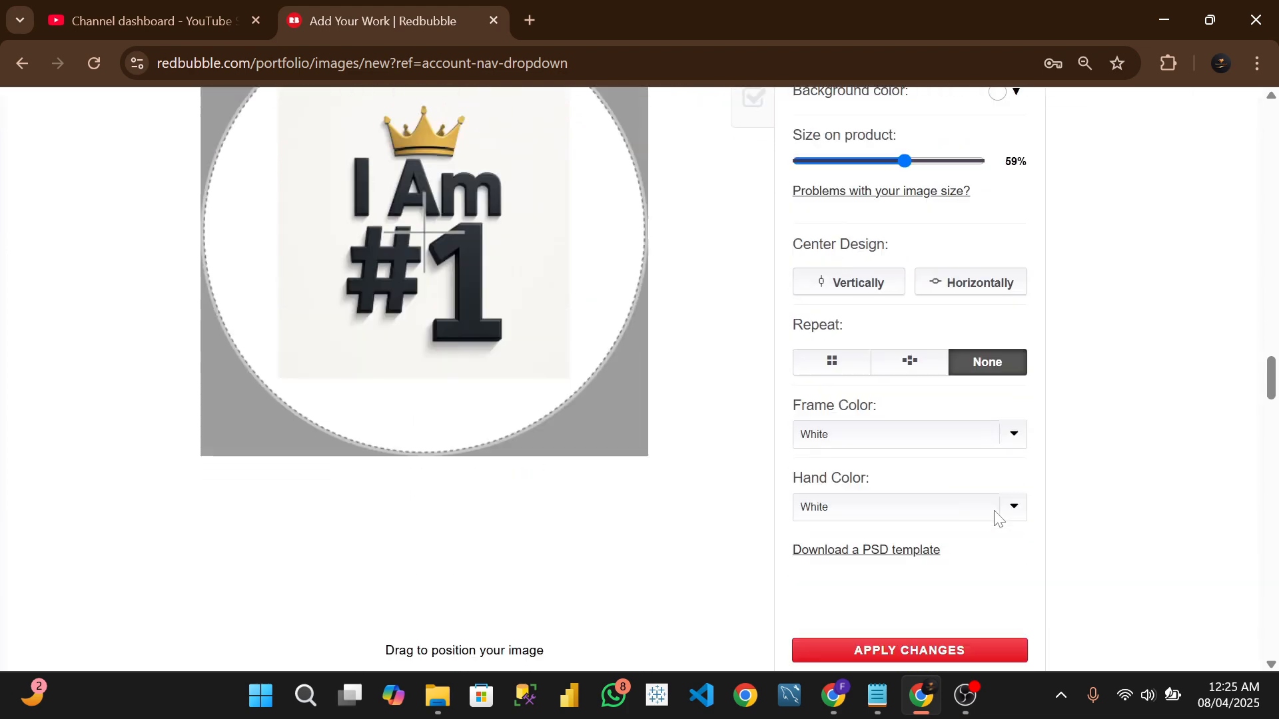
scroll(997, 519, "up", 1)
left_click(997, 309)
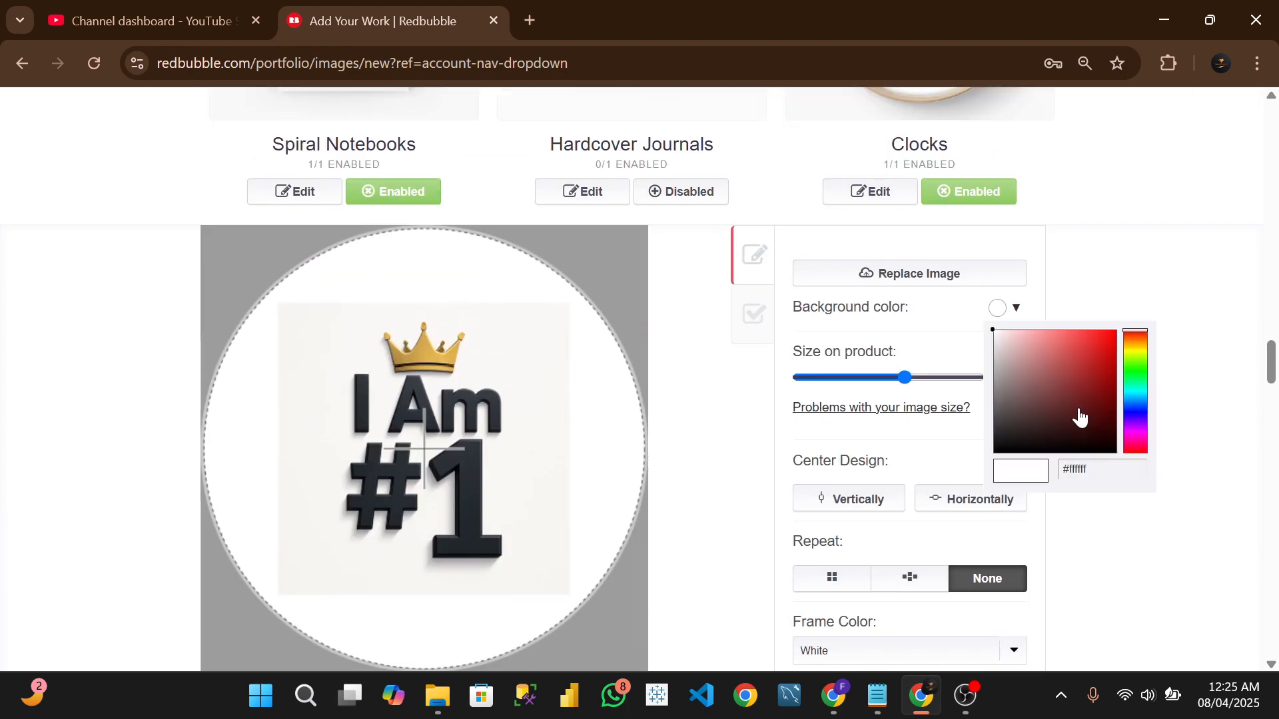
left_click(1092, 470)
type("#f9f7f4")
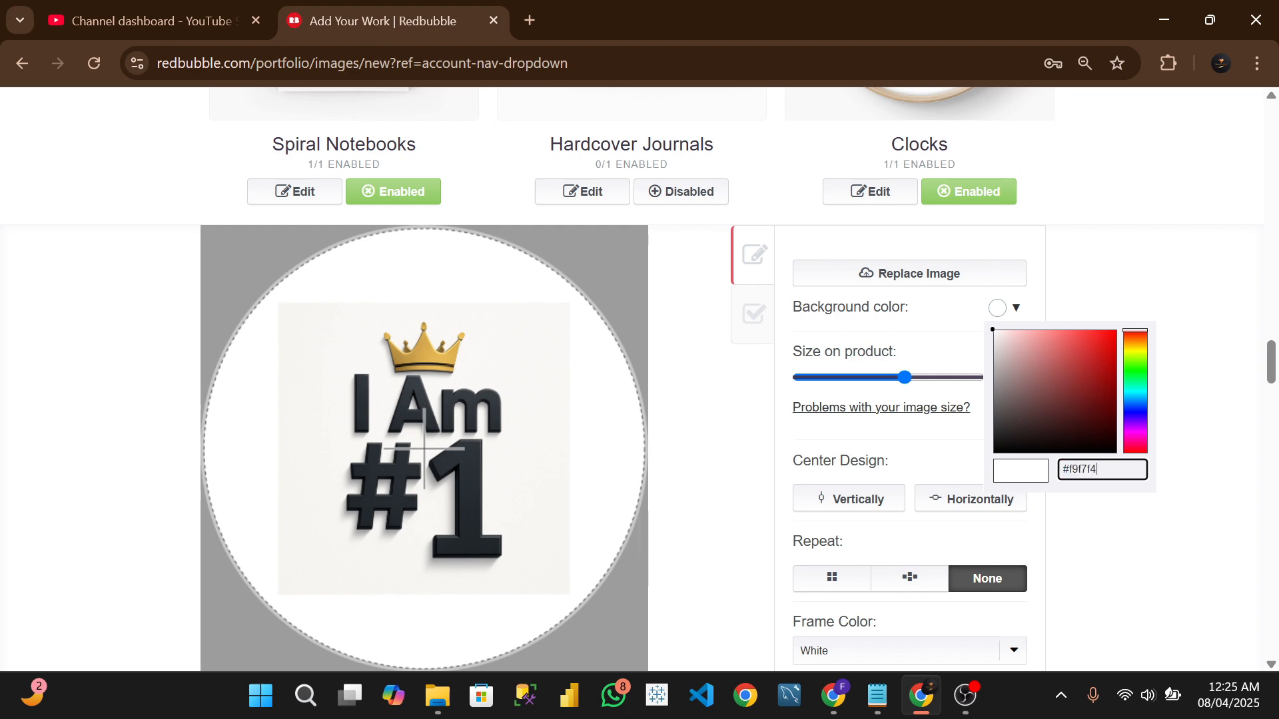
scroll(889, 482, "down", 6)
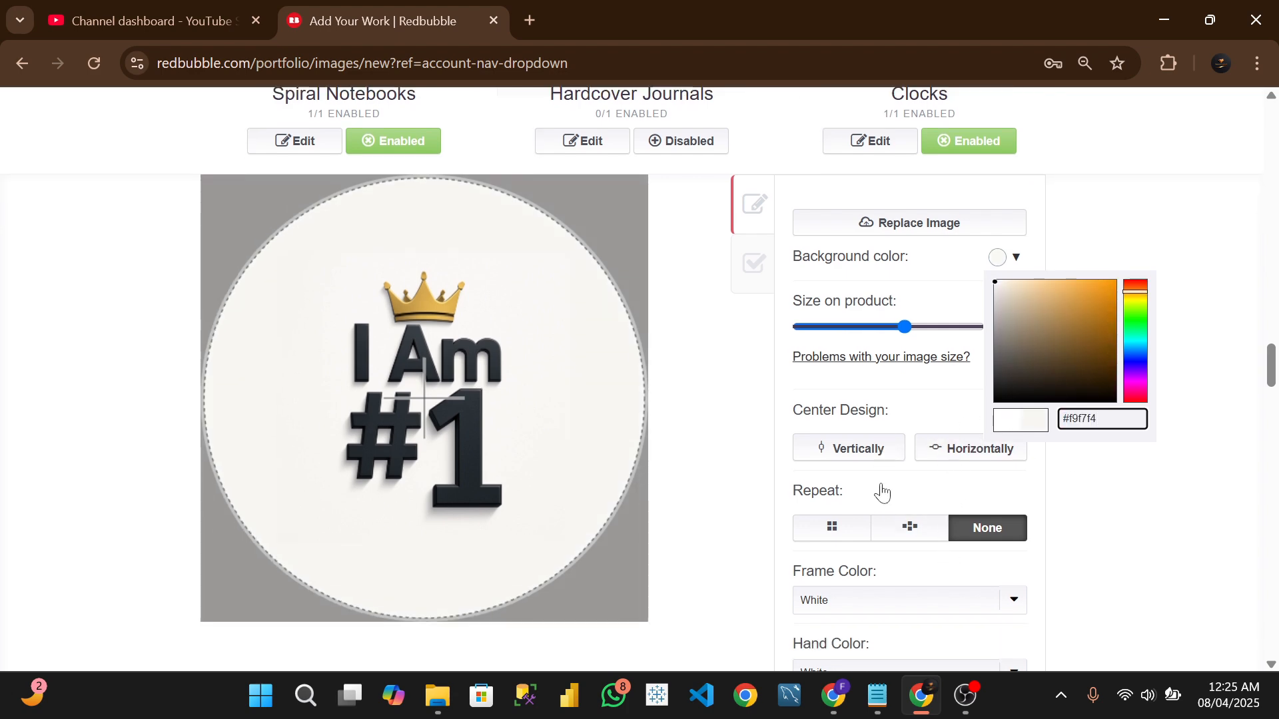
left_click(912, 471)
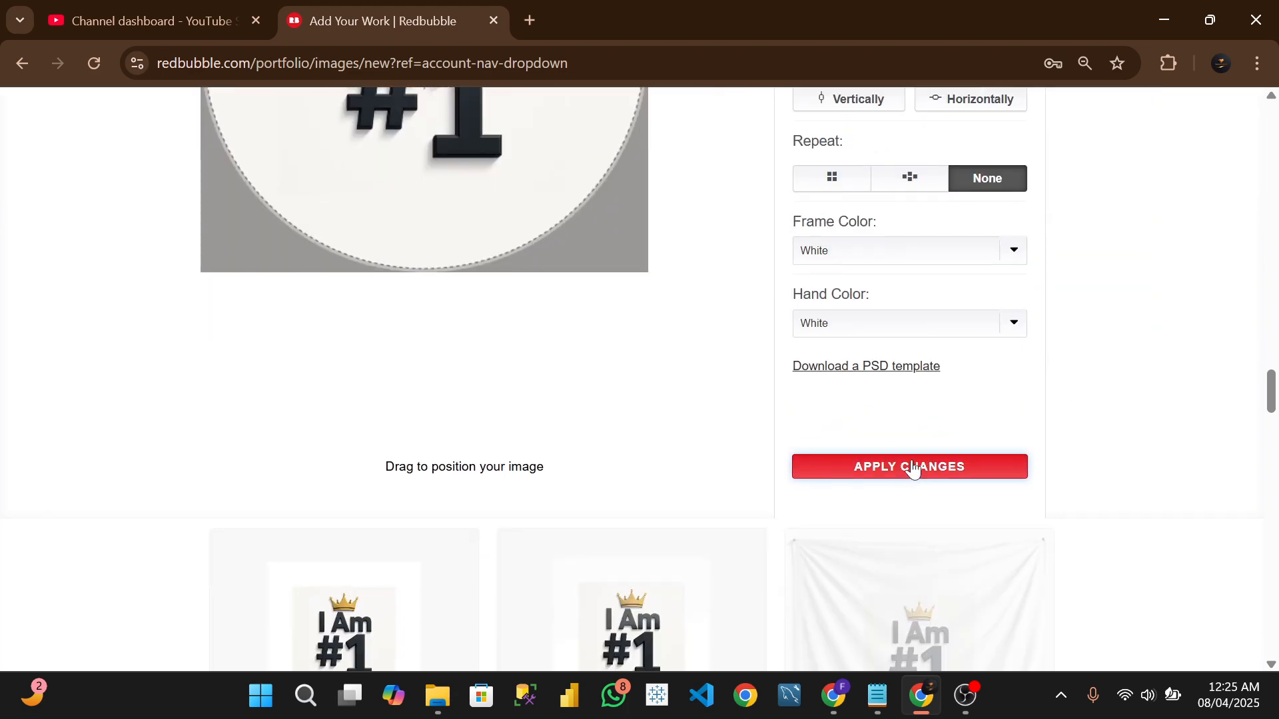
scroll(838, 438, "up", 10)
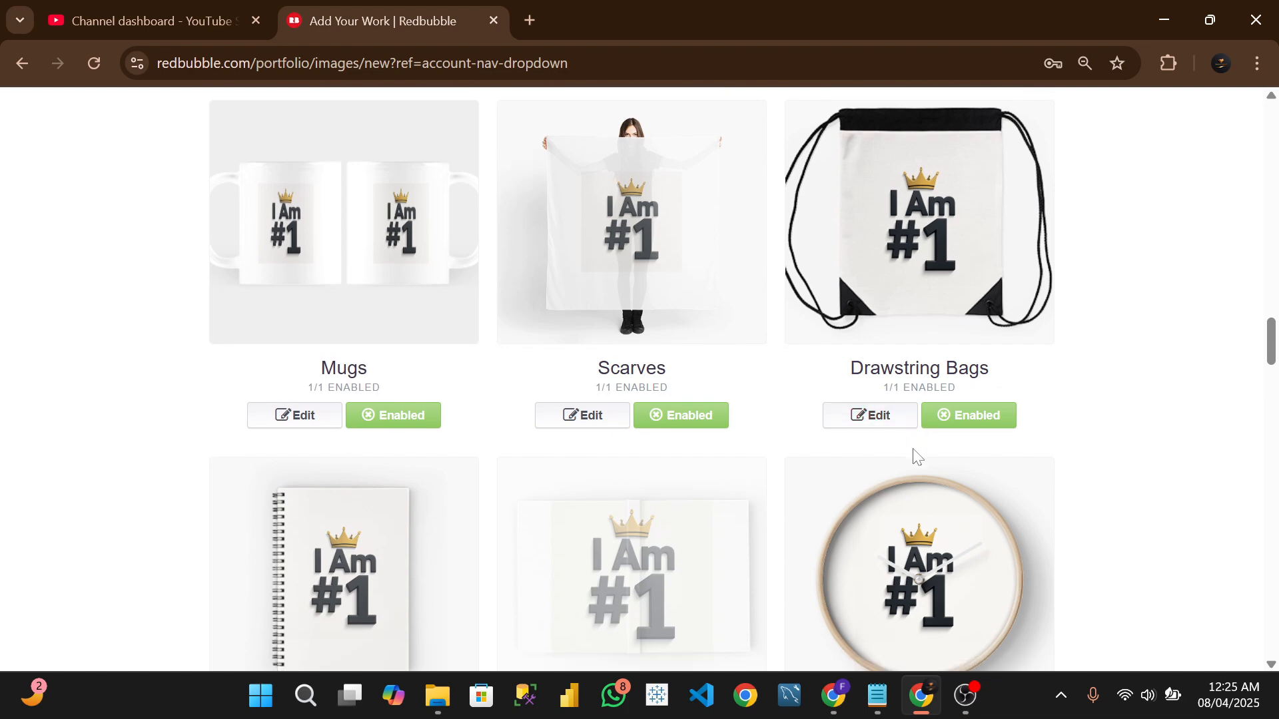
Enable the design on Throw Blankets & Tapestries.
scroll(917, 456, "down", 10)
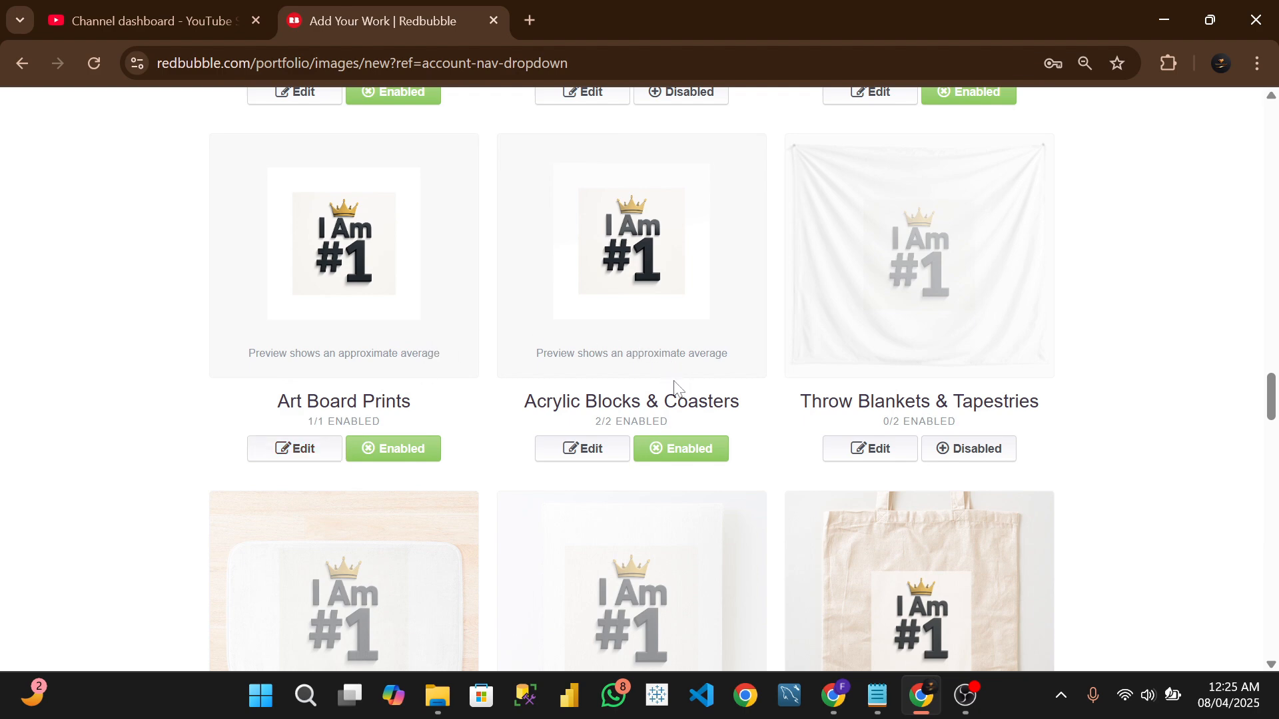
left_click(982, 455)
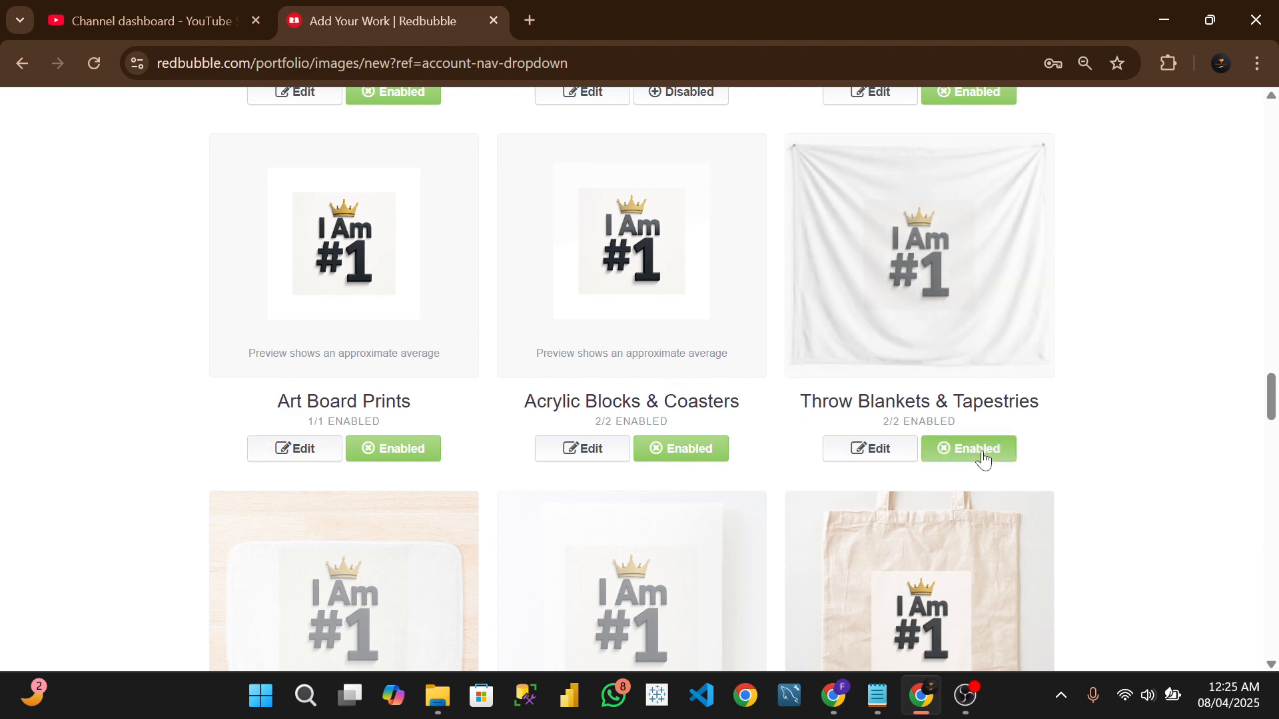
Review the Cotton Tote Bags image settings and apply them with the existing placement and scale.
scroll(670, 422, "down", 3)
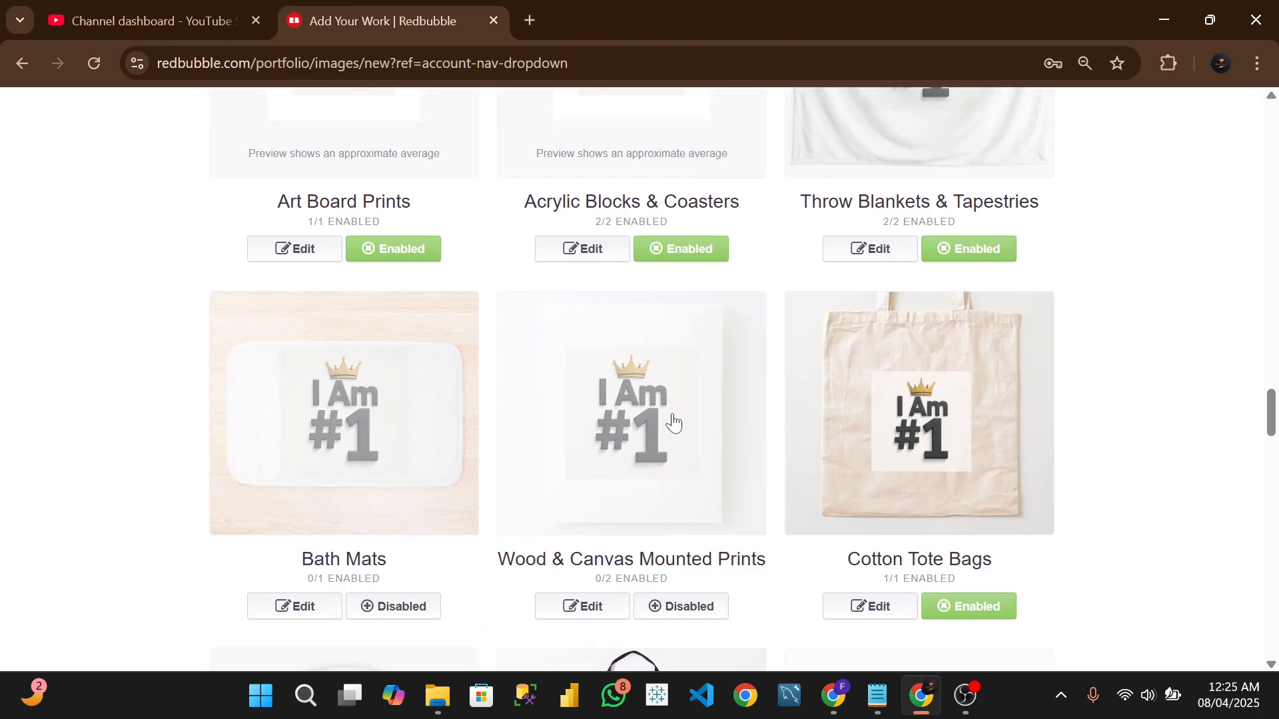
left_click(872, 611)
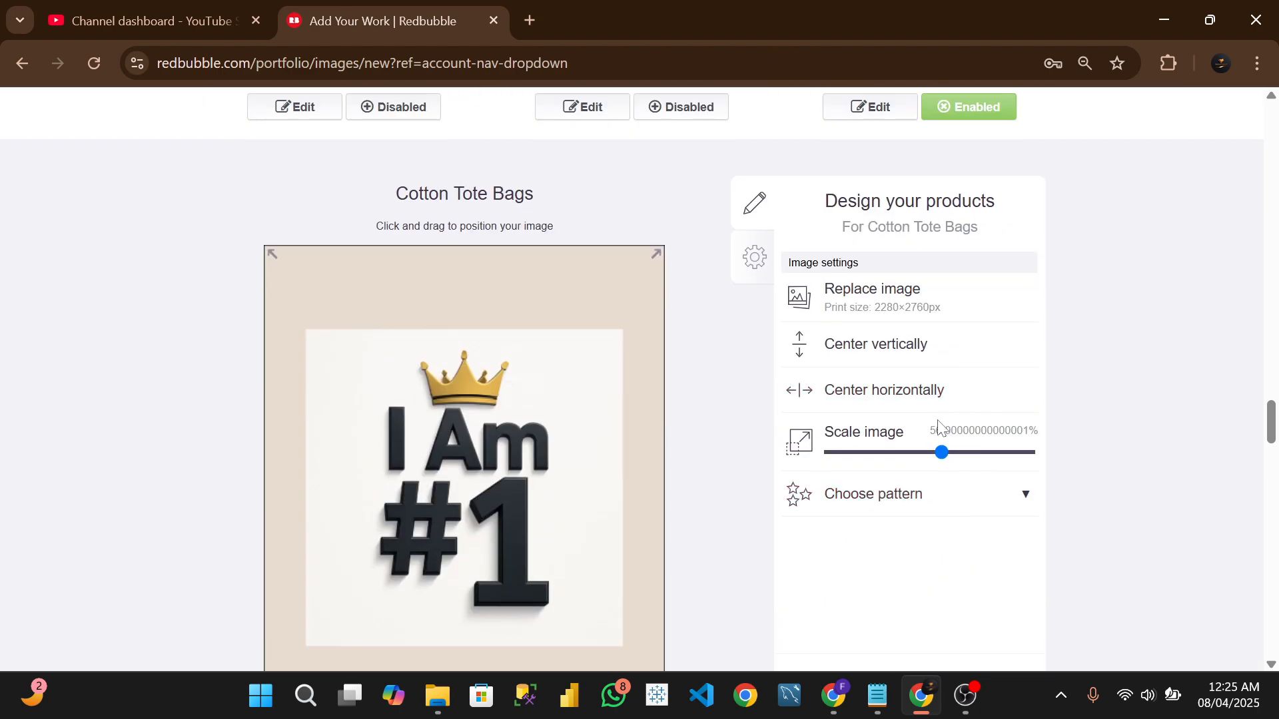
scroll(939, 426, "up", 1)
scroll(943, 436, "down", 4)
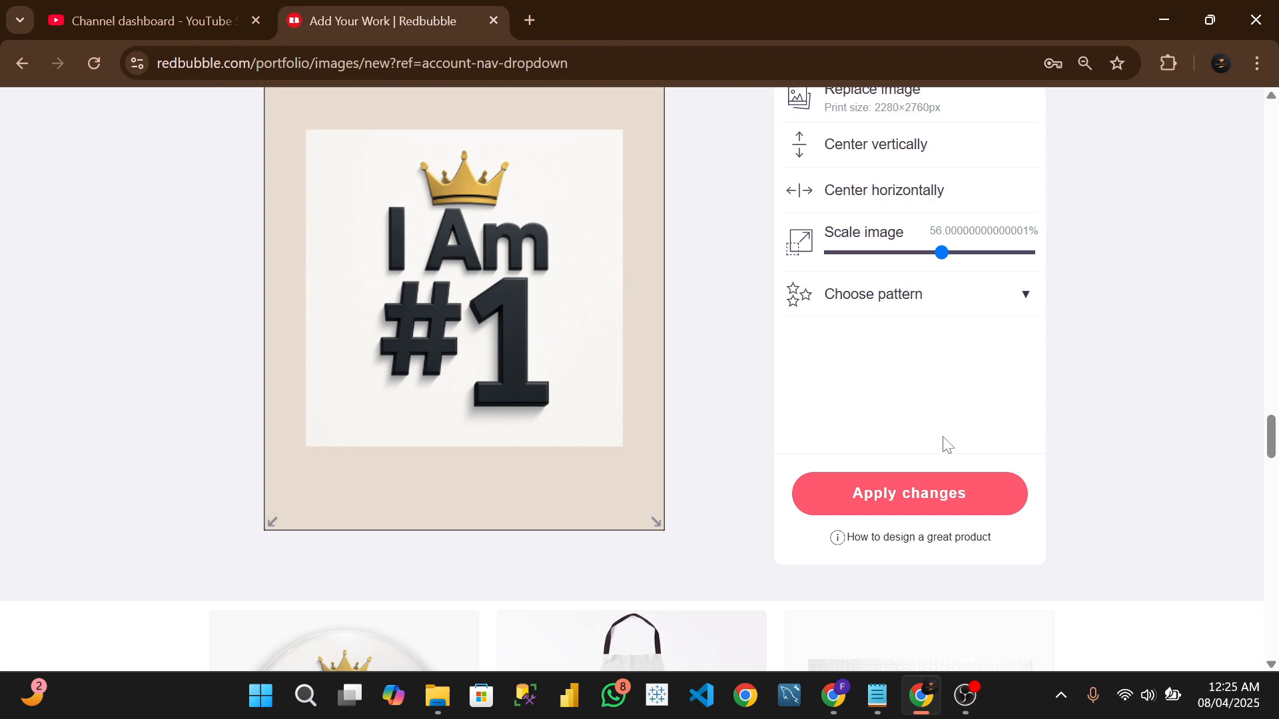
left_click(925, 494)
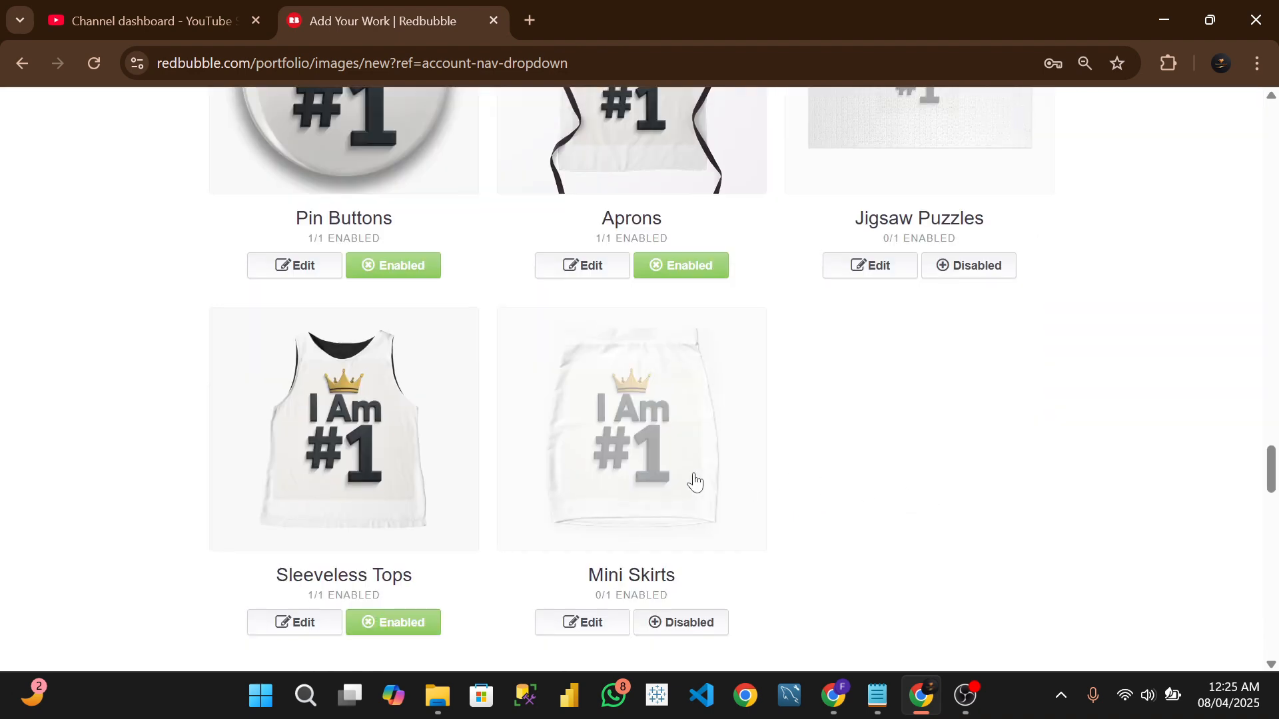
scroll(694, 481, "up", 5)
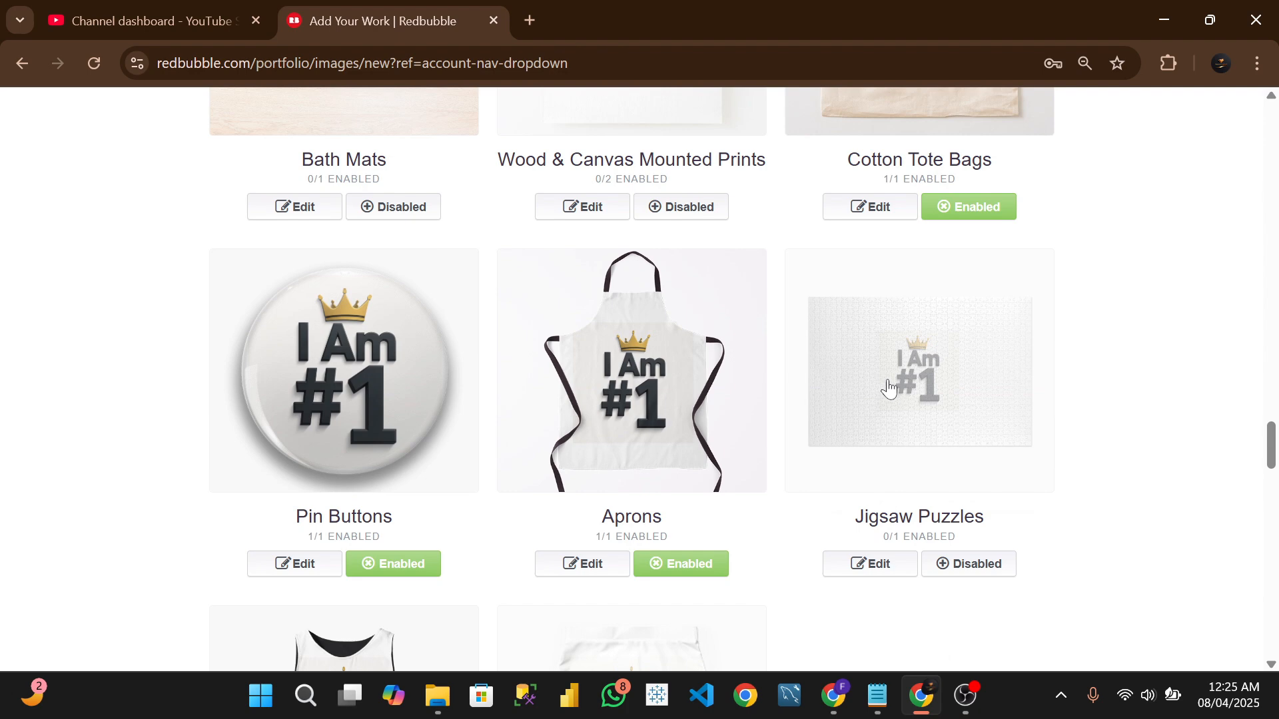
scroll(906, 419, "down", 5)
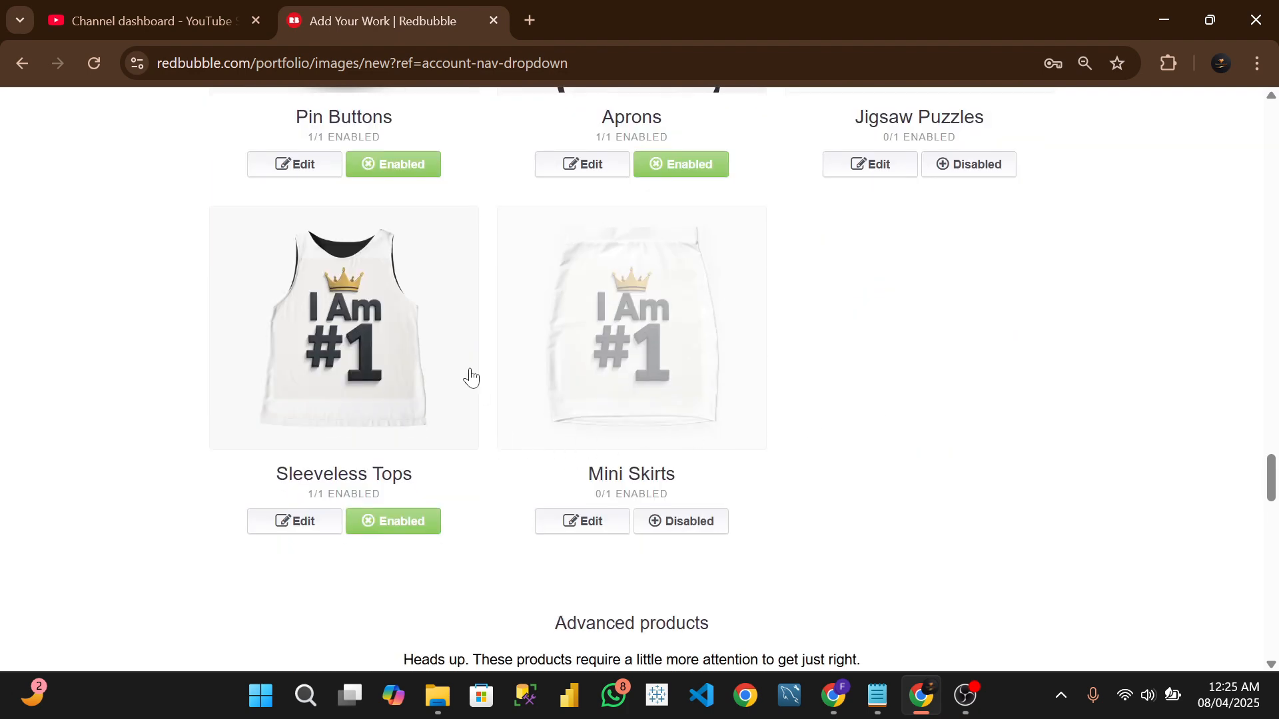
left_click(329, 534)
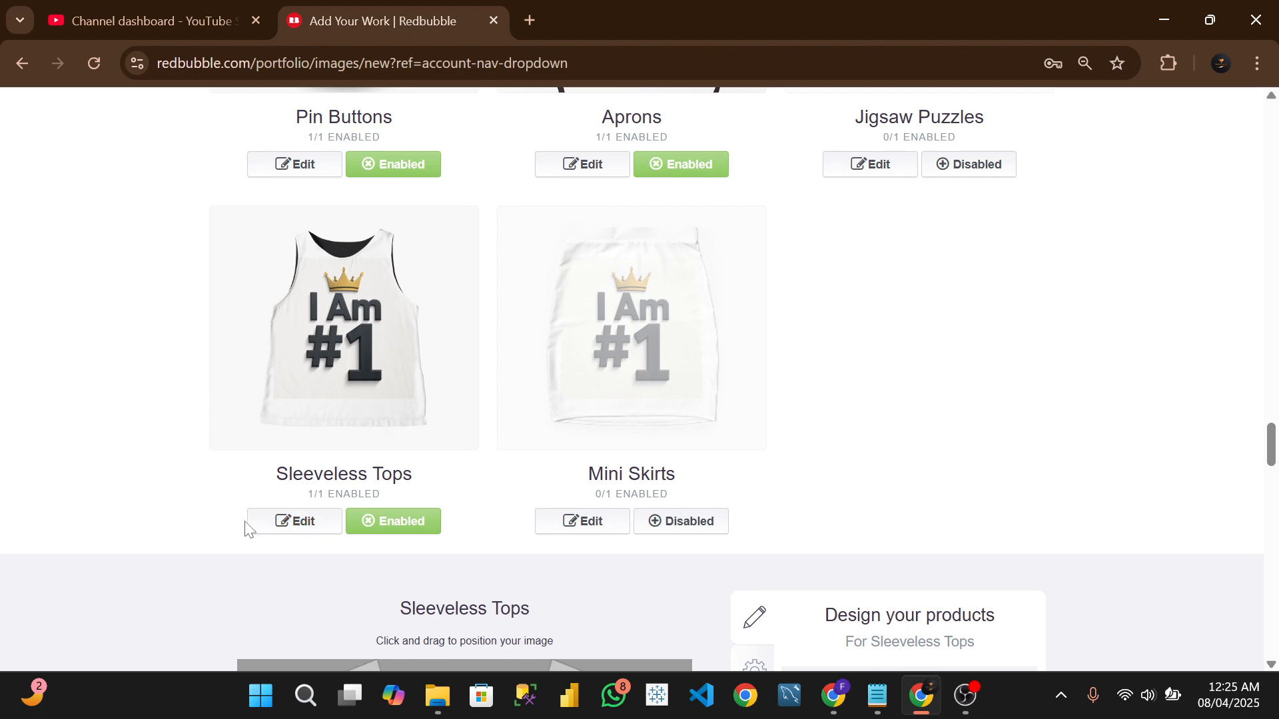
left_click(321, 523)
scroll(532, 446, "down", 6)
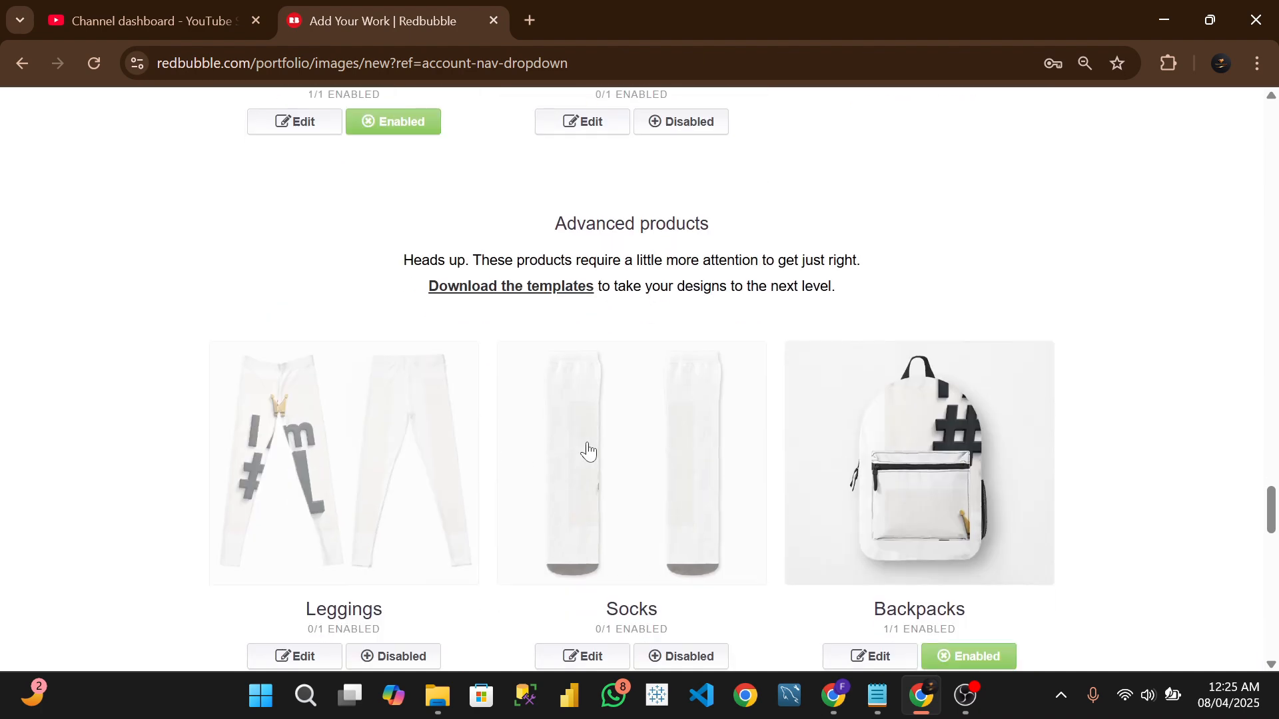
scroll(580, 456, "up", 6)
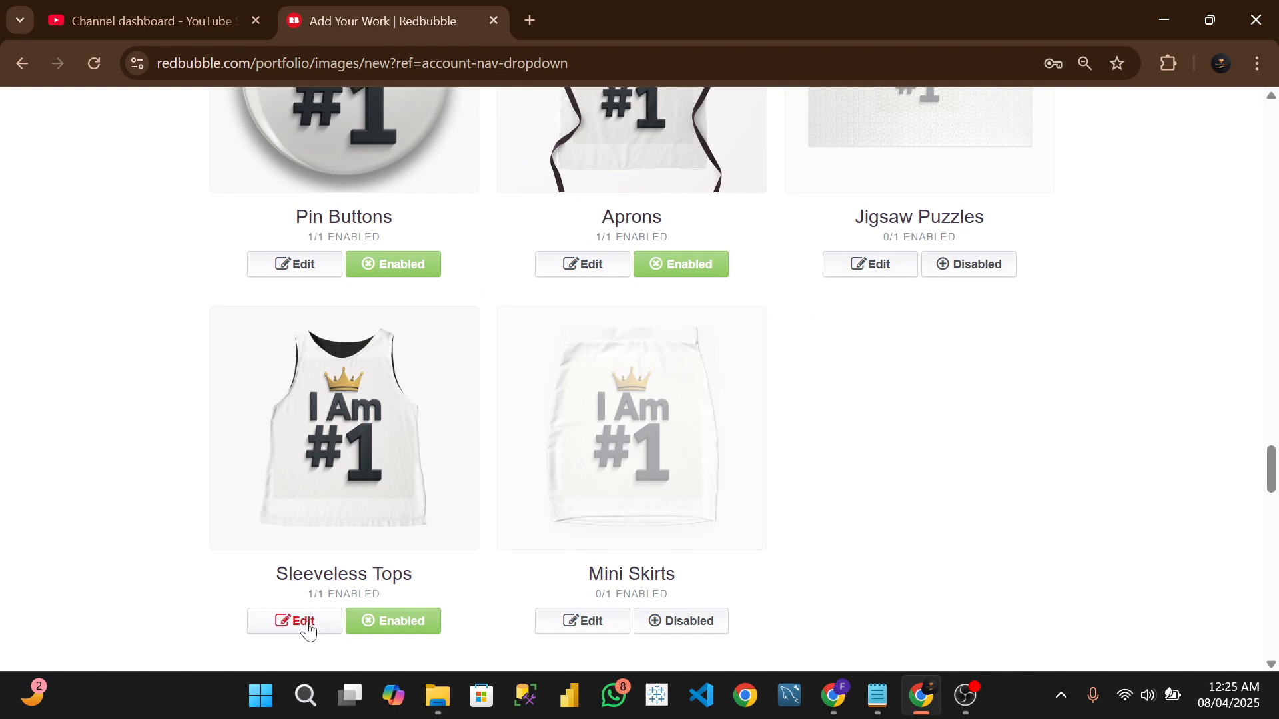
Set the Sleeveless Tops background color to #f9f7f4 and apply the changes.
left_click(303, 621)
scroll(779, 488, "down", 4)
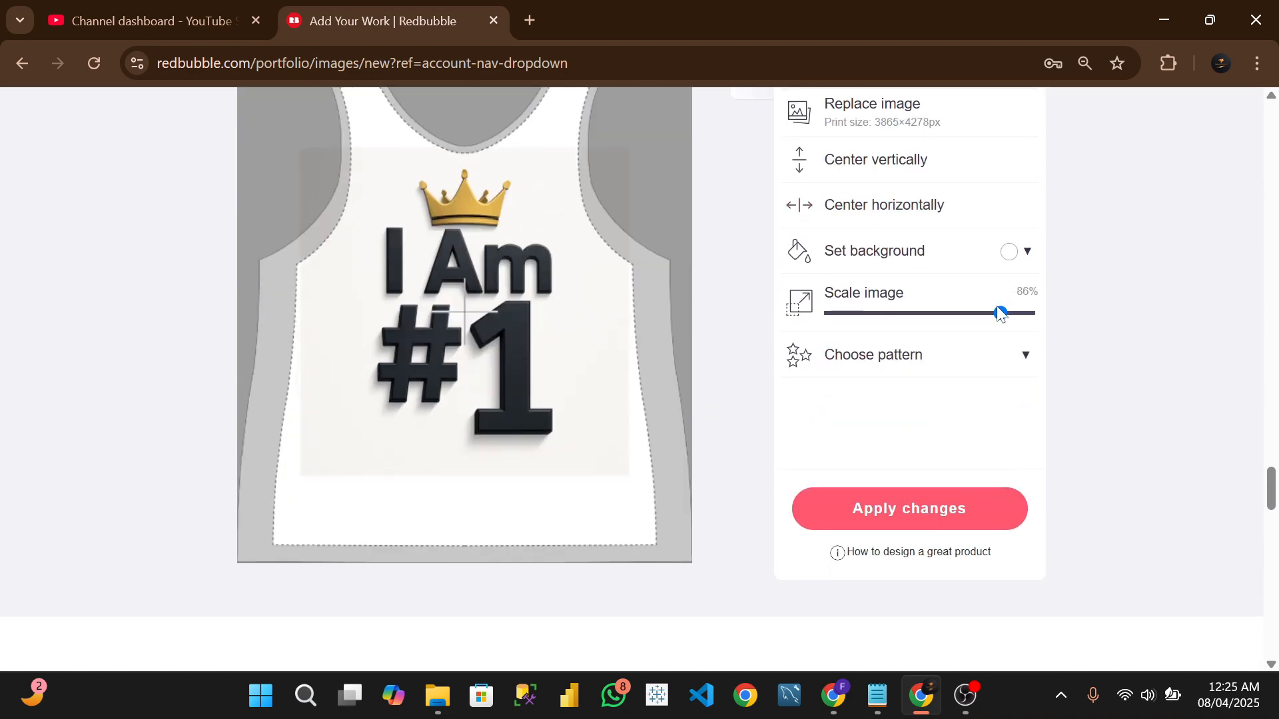
left_click(1008, 256)
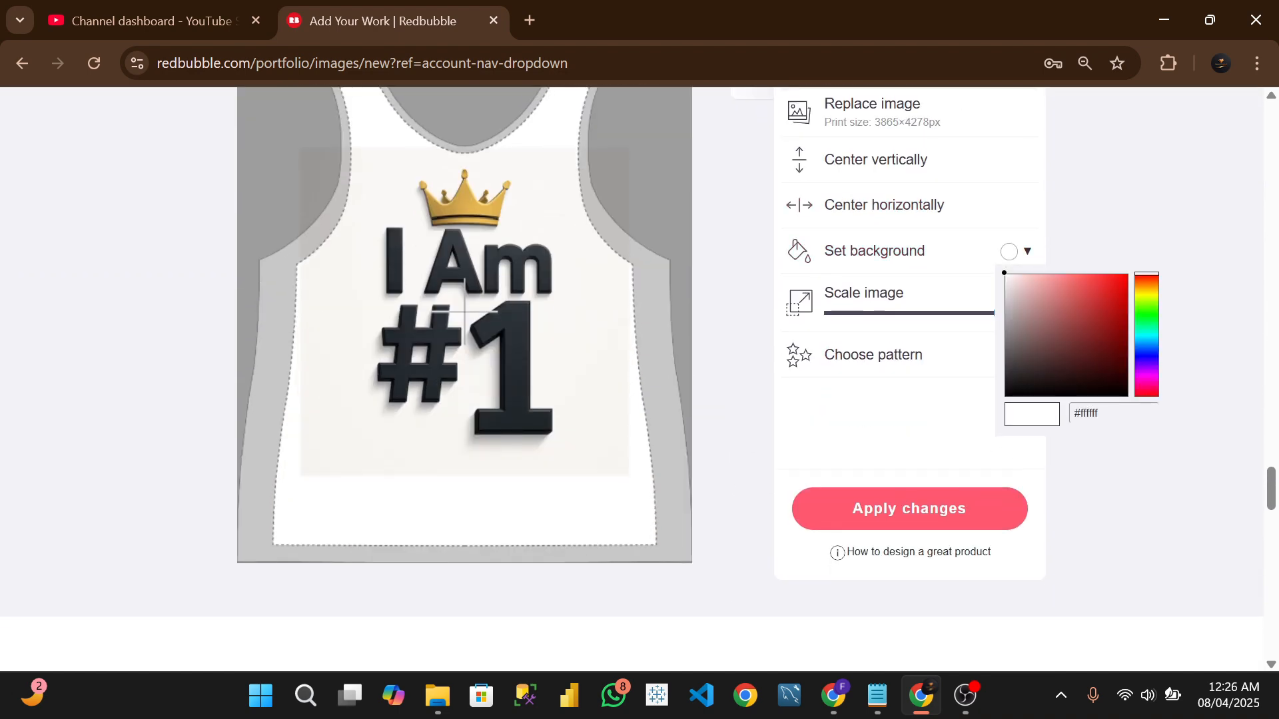
left_click(1091, 413)
key("ctrl+a")
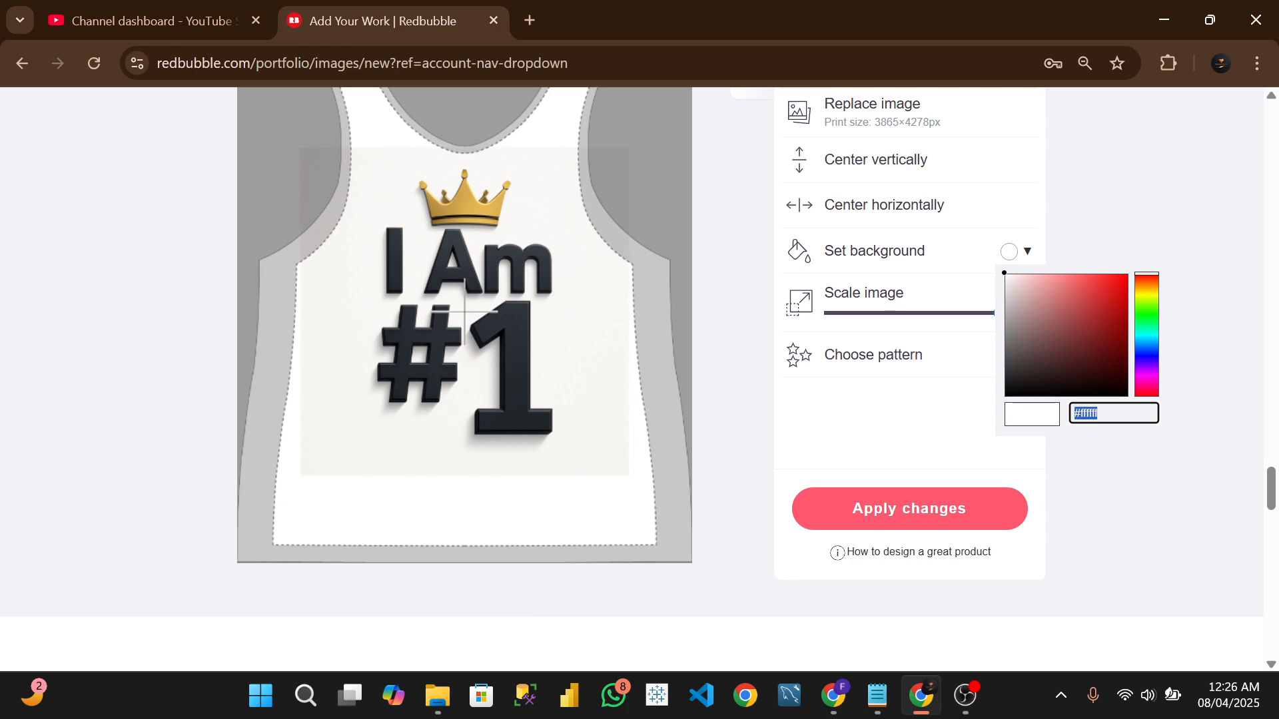
type("#f9f7f4")
left_click(897, 505)
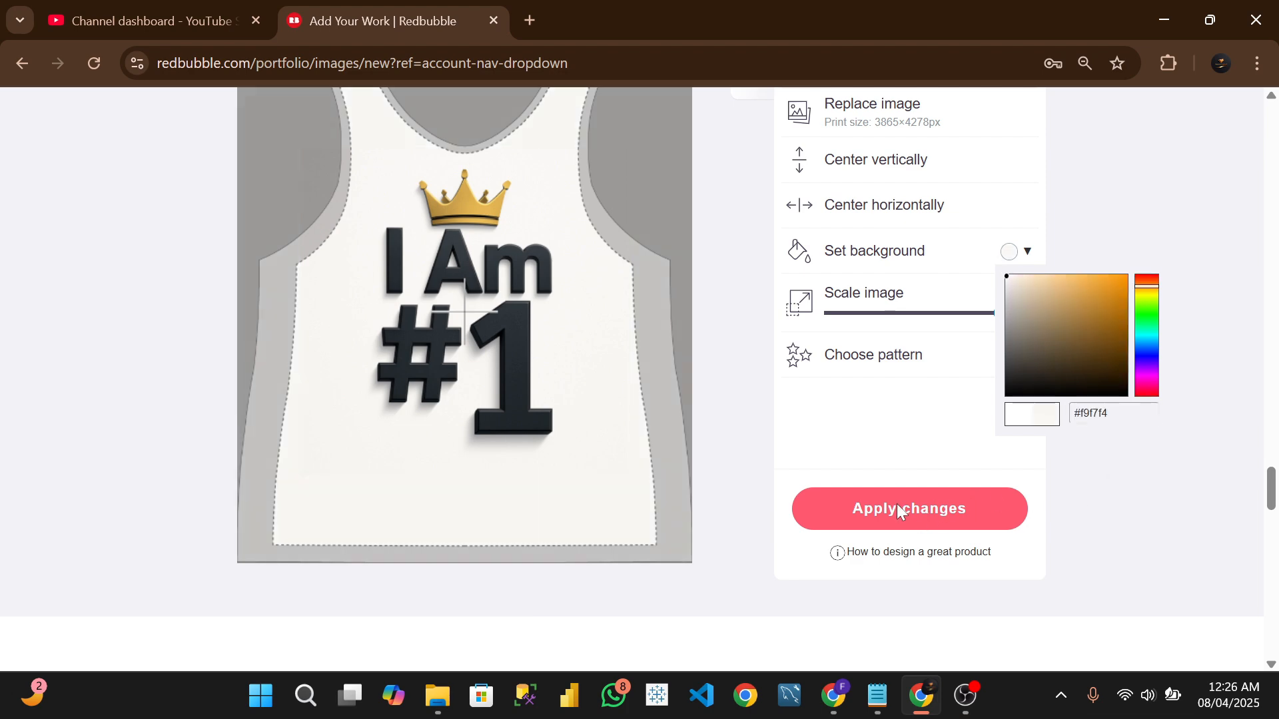
scroll(581, 483, "up", 5)
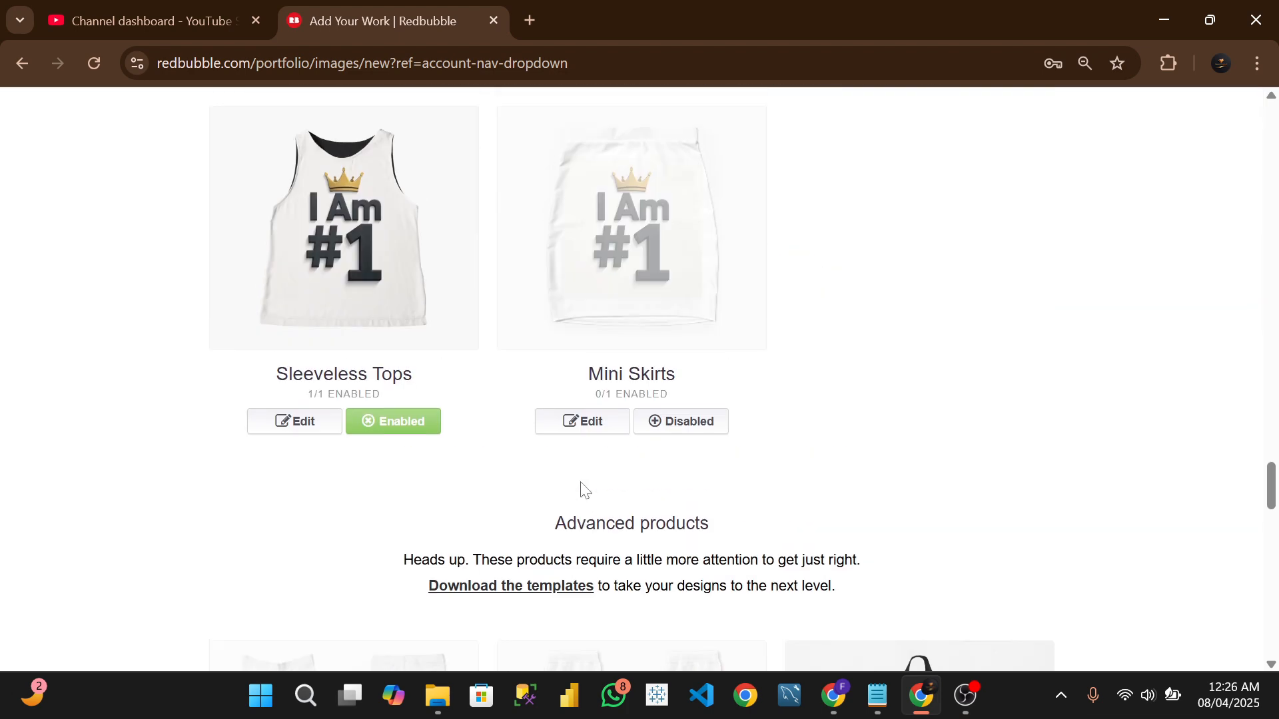
Select Design & Illustration and Digital Art as the media types for the work.
scroll(705, 483, "down", 3)
scroll(920, 446, "down", 3)
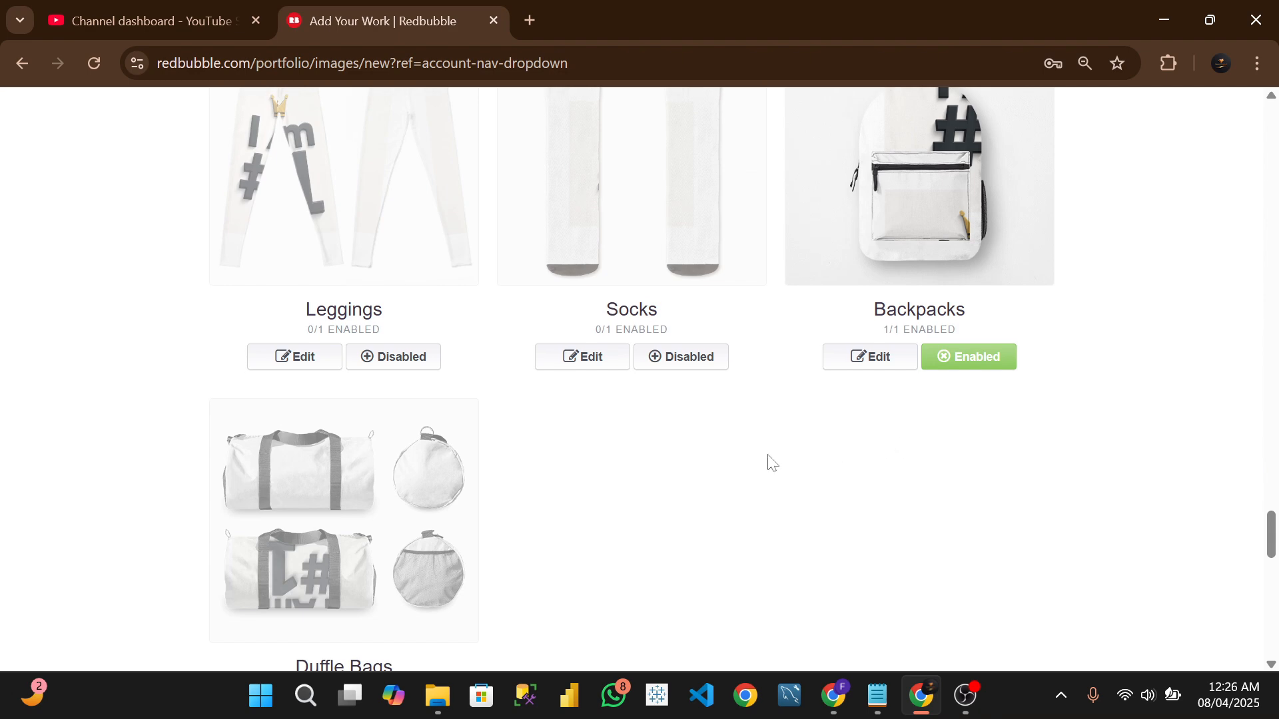
scroll(680, 464, "up", 3)
scroll(680, 466, "down", 8)
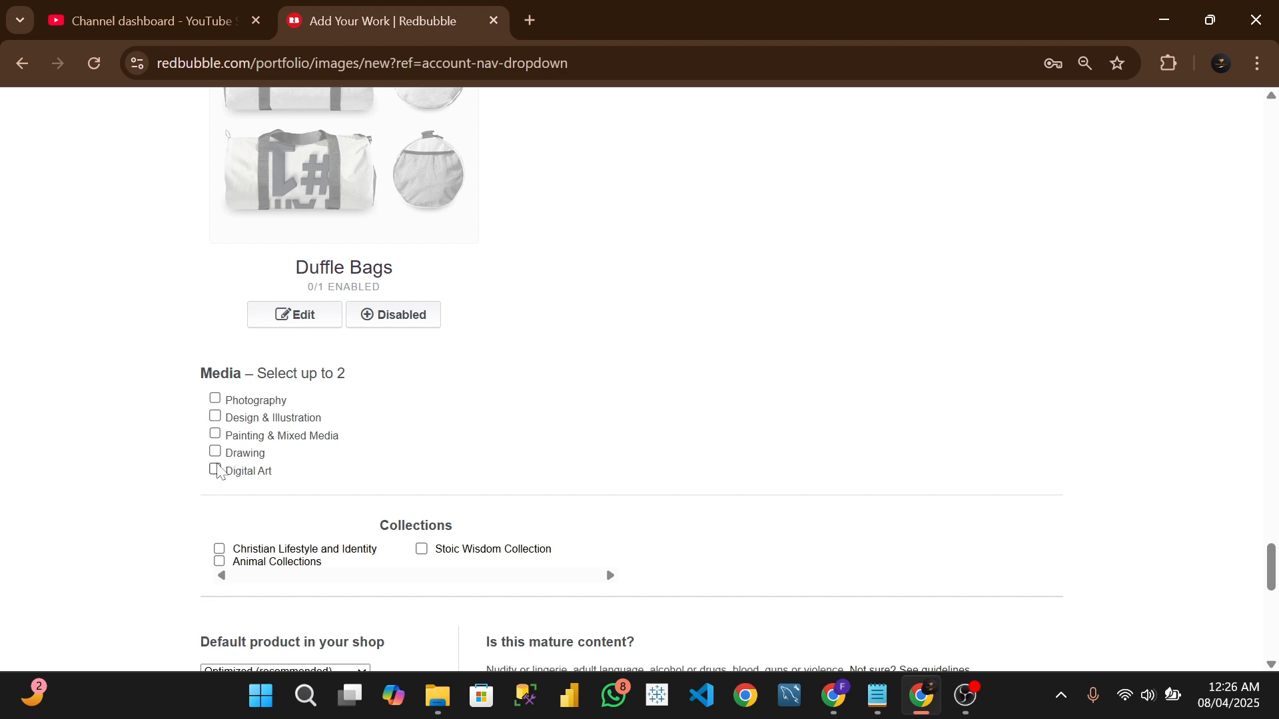
left_click(219, 419)
scroll(314, 403, "down", 5)
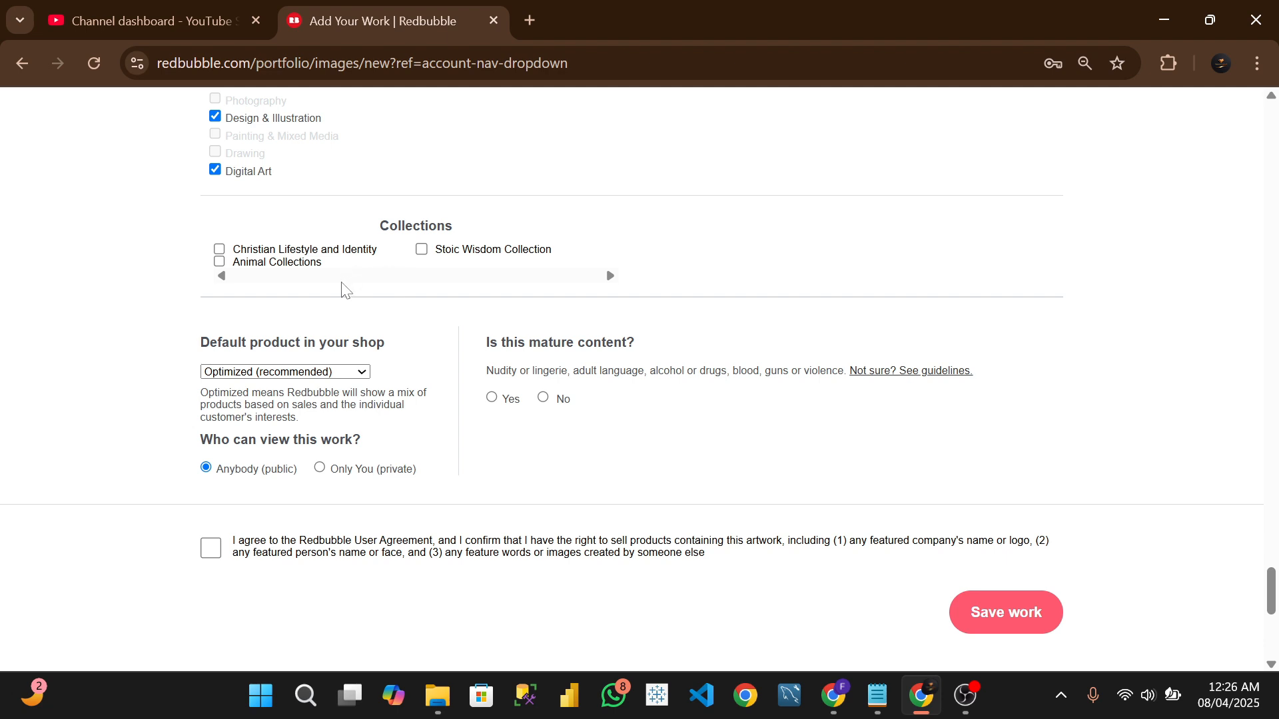
Review the default product choices for the shop and keep Optimized (recommended).
scroll(343, 290, "down", 1)
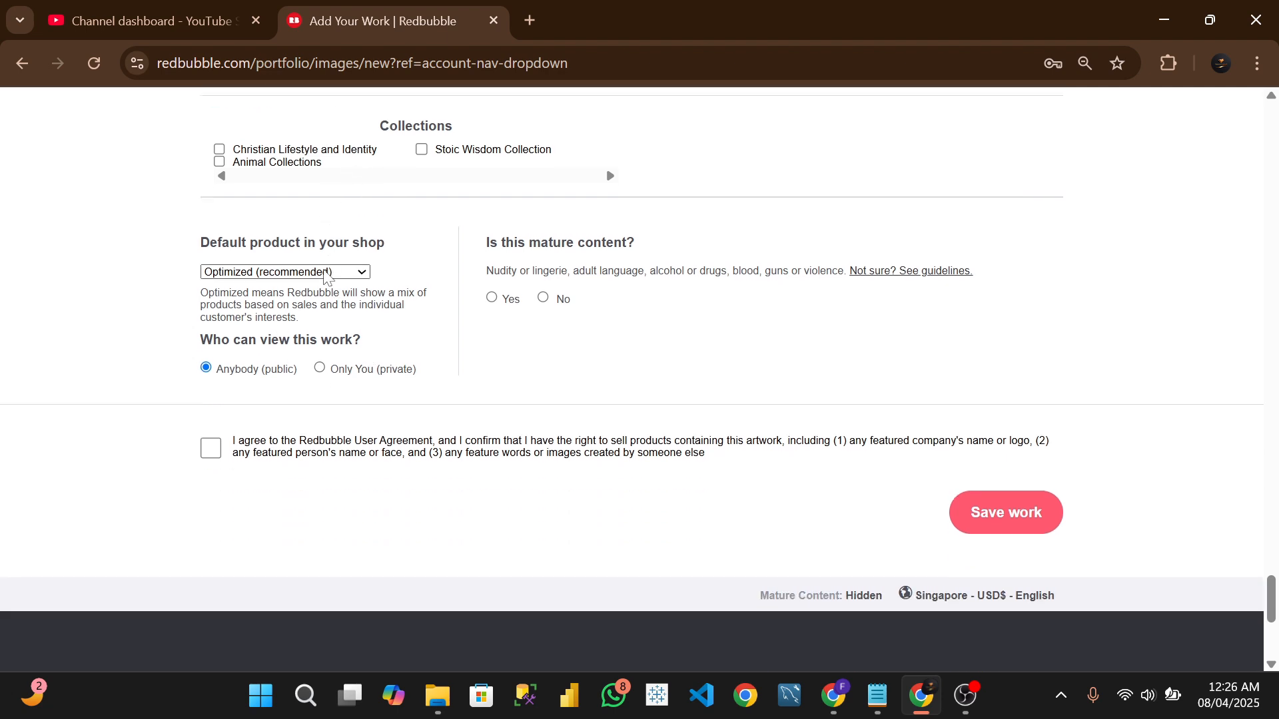
left_click(325, 273)
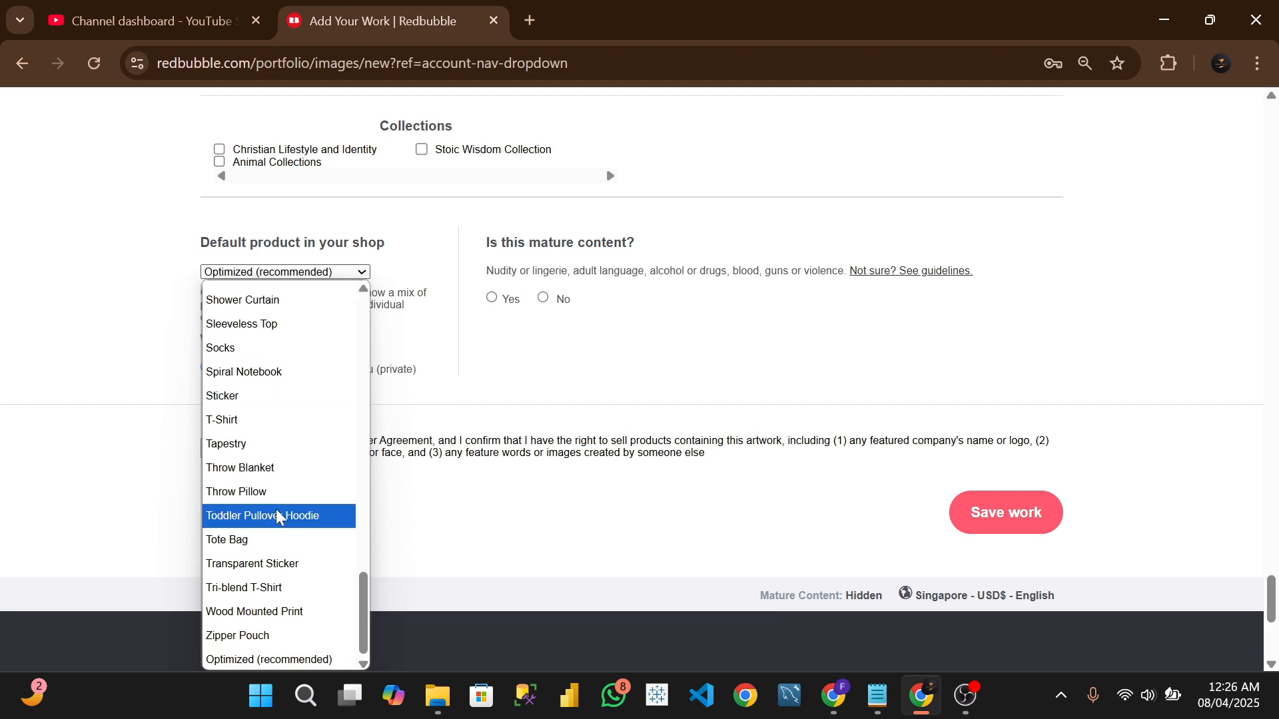
scroll(341, 480, "up", 15)
scroll(341, 480, "up", 2)
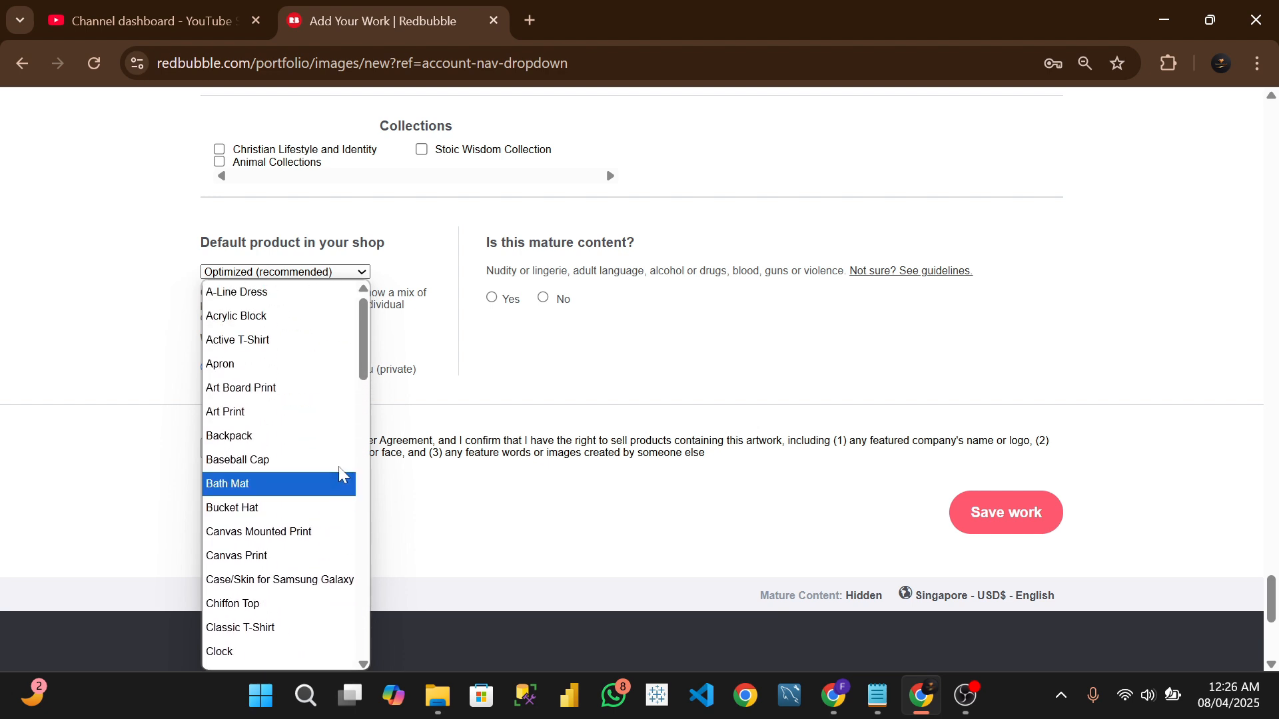
left_click(412, 258)
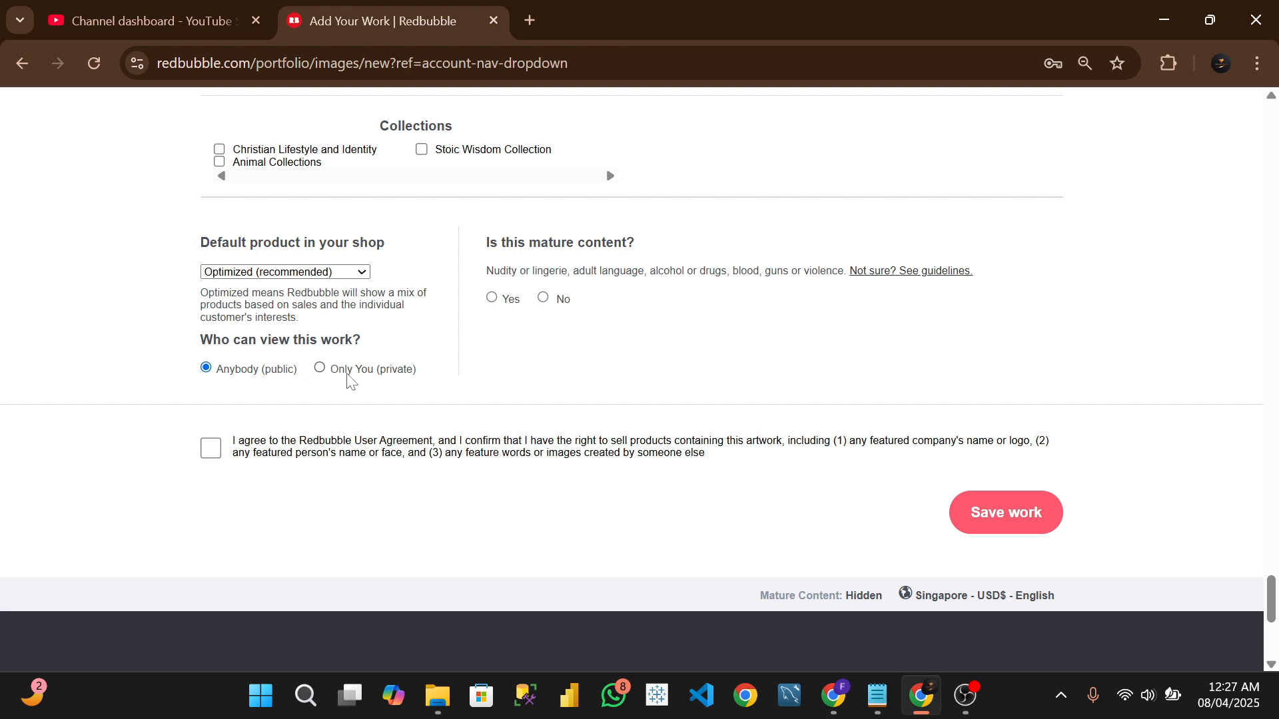
Accept the Redbubble User Agreement and save the work to publish the design.
left_click(212, 451)
left_click(997, 522)
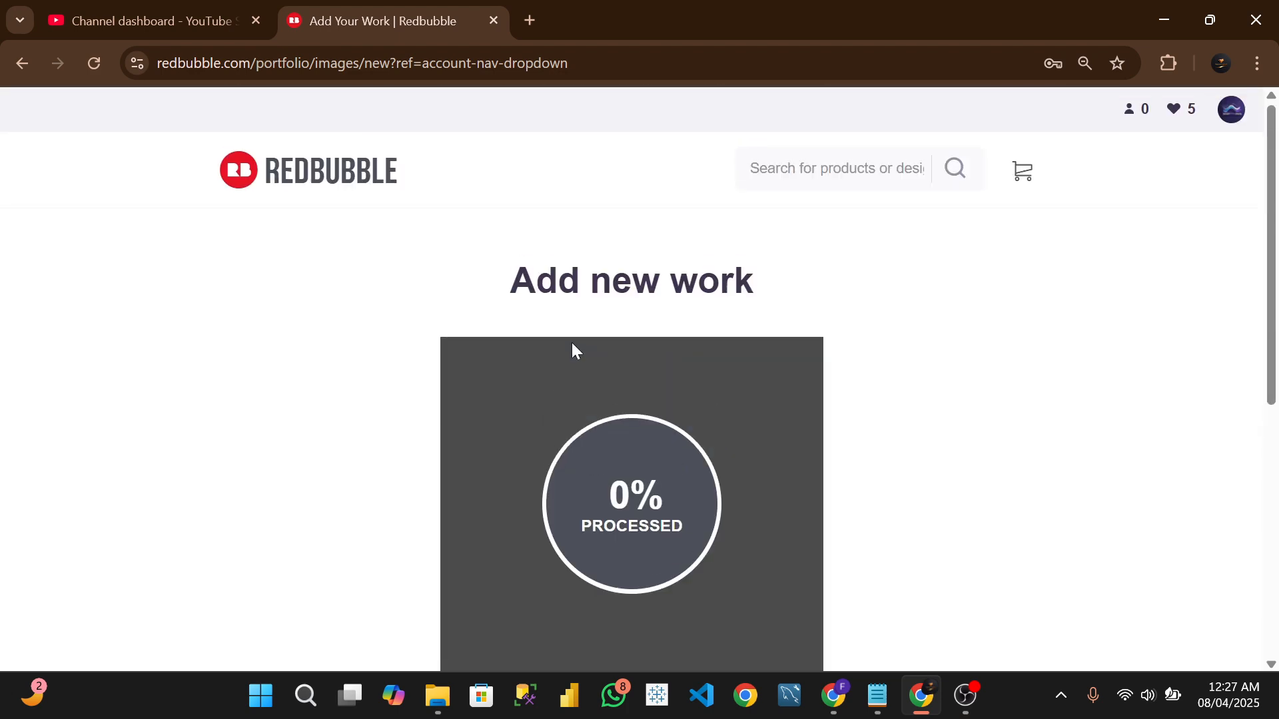
scroll(711, 282, "down", 5)
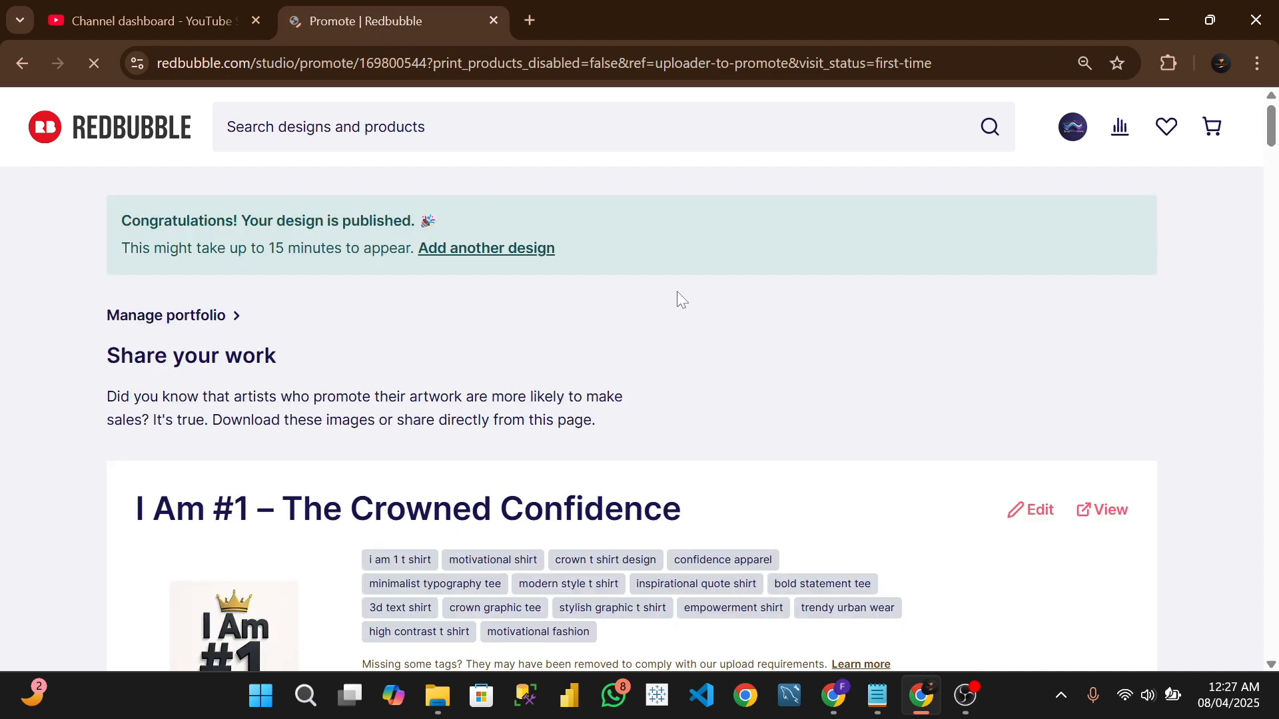
Review the published design's title, tags, description and product list on its promotion page.
scroll(468, 373, "down", 5)
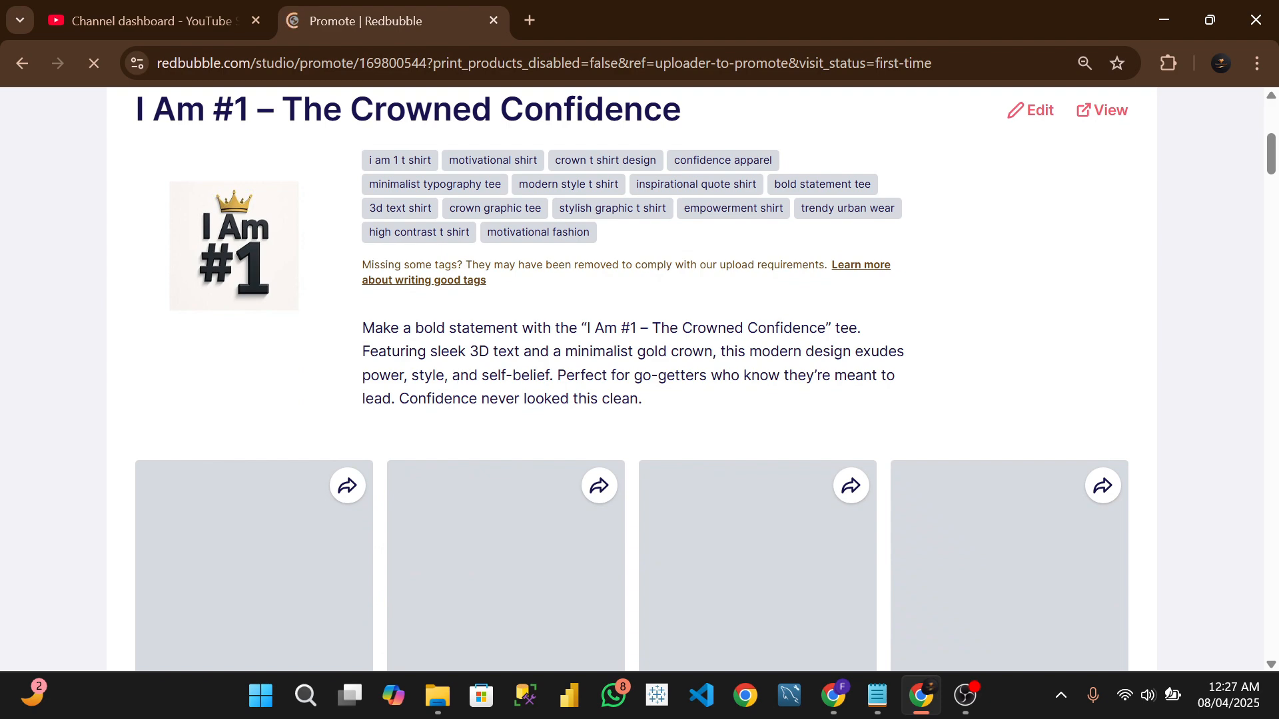
scroll(632, 380, "up", 2)
scroll(631, 379, "down", 3)
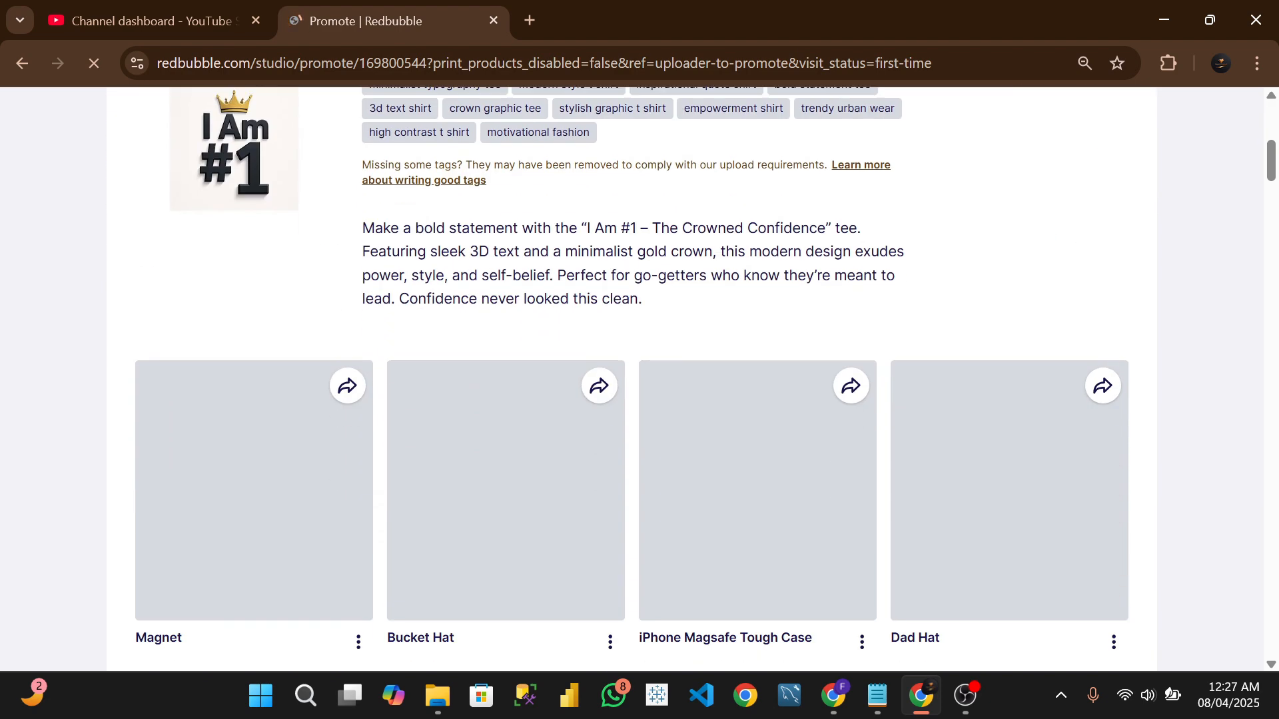
scroll(473, 266, "down", 3)
scroll(475, 266, "up", 5)
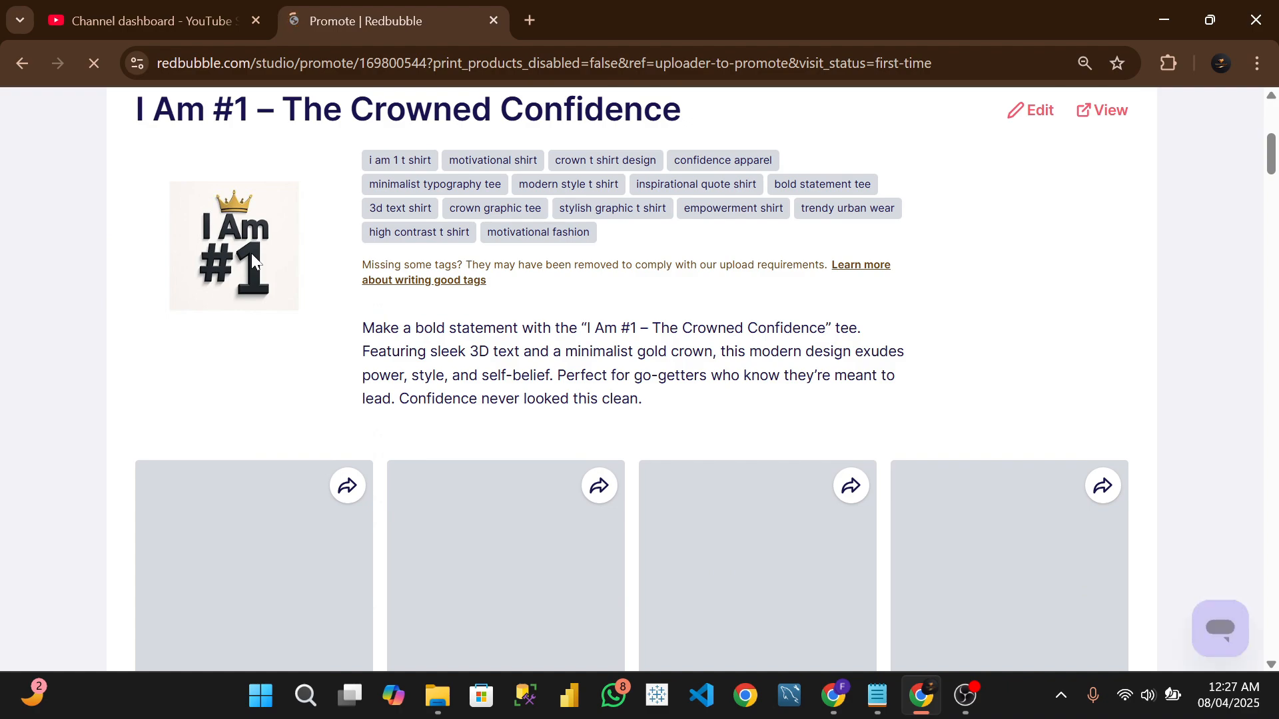
scroll(382, 317, "down", 4)
scroll(384, 325, "up", 4)
scroll(384, 324, "up", 5)
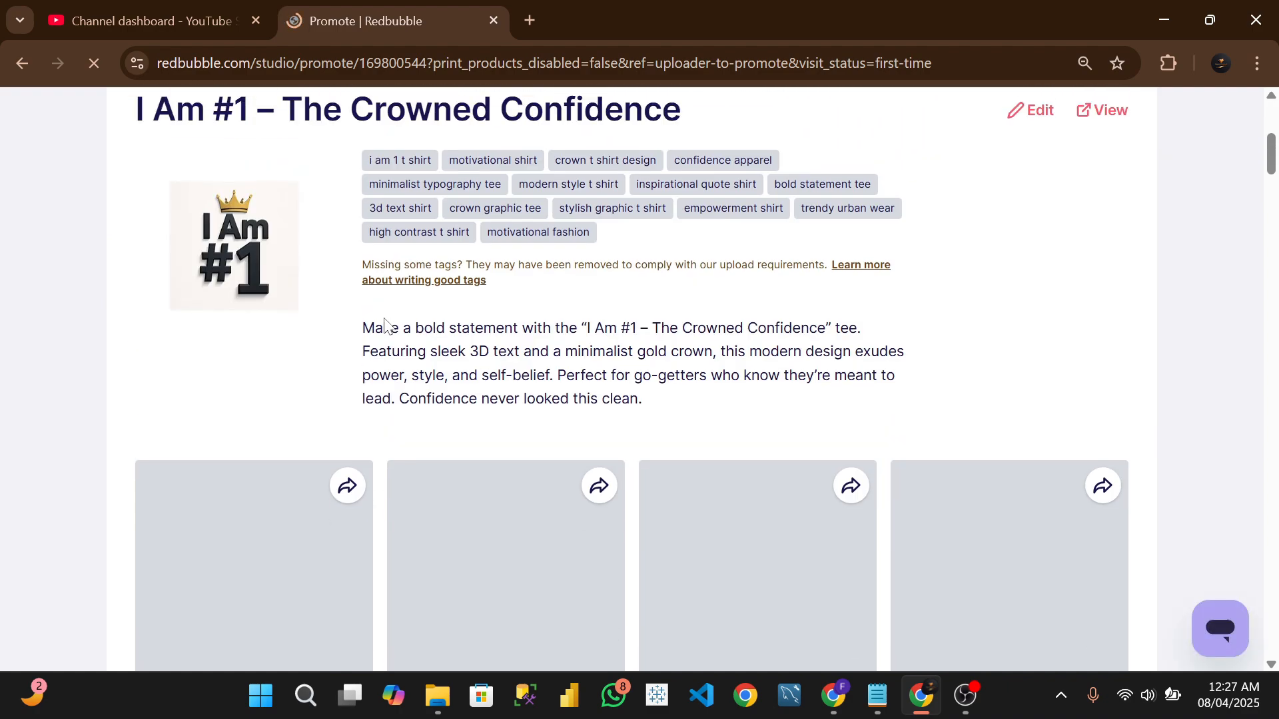
scroll(399, 325, "down", 9)
scroll(403, 325, "down", 12)
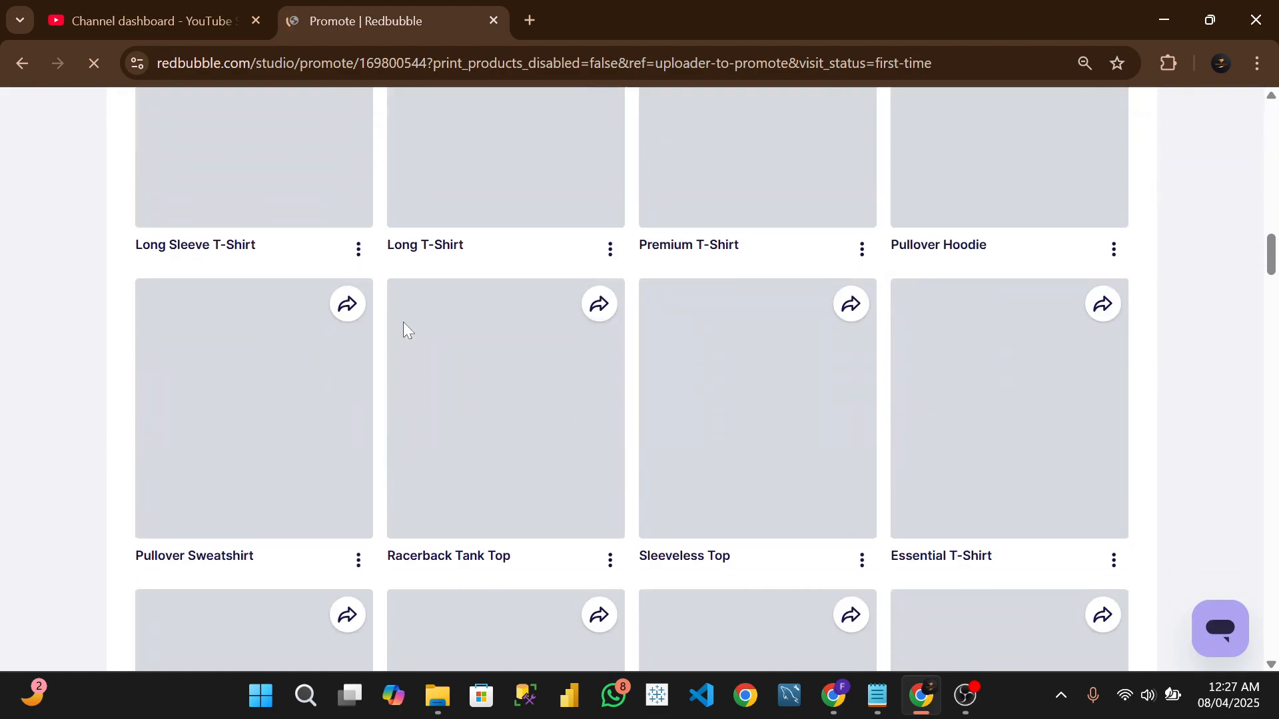
scroll(405, 324, "up", 18)
scroll(405, 326, "up", 7)
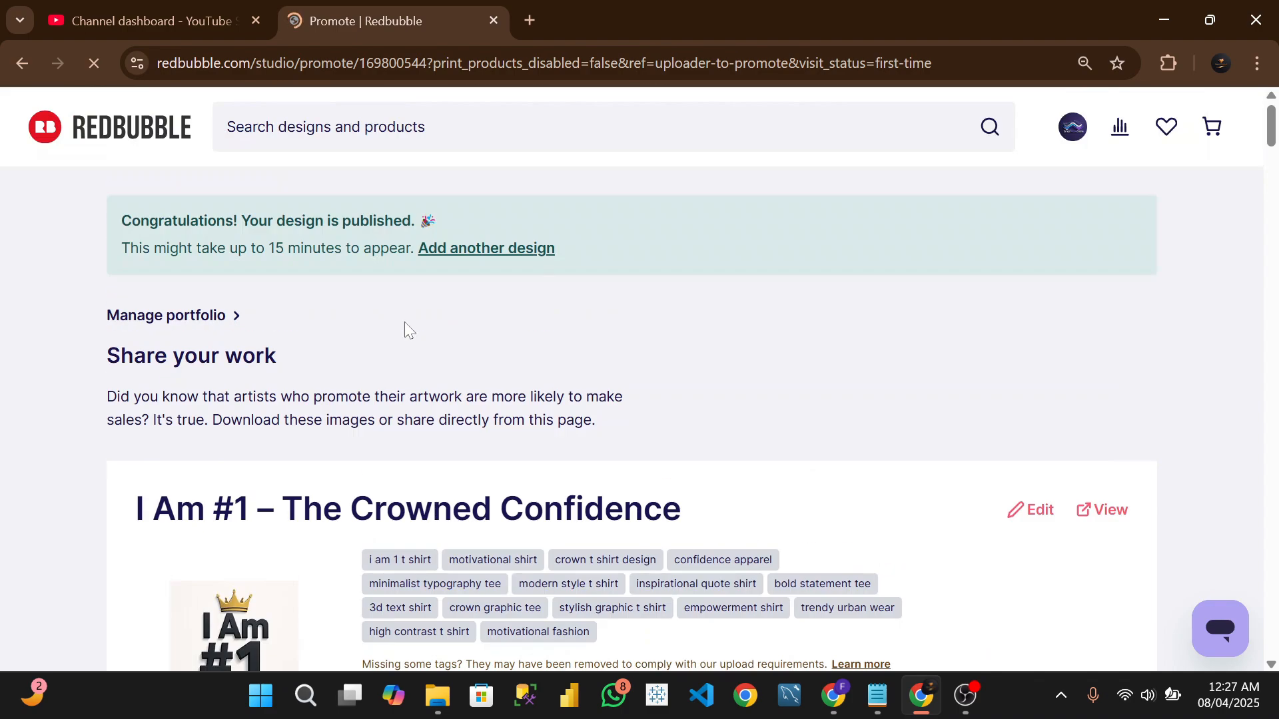
Examine the product mockups of the published design, from the magnet and hats through the shirts, tops and hoodies.
scroll(405, 326, "down", 13)
scroll(532, 263, "up", 6)
scroll(534, 265, "down", 4)
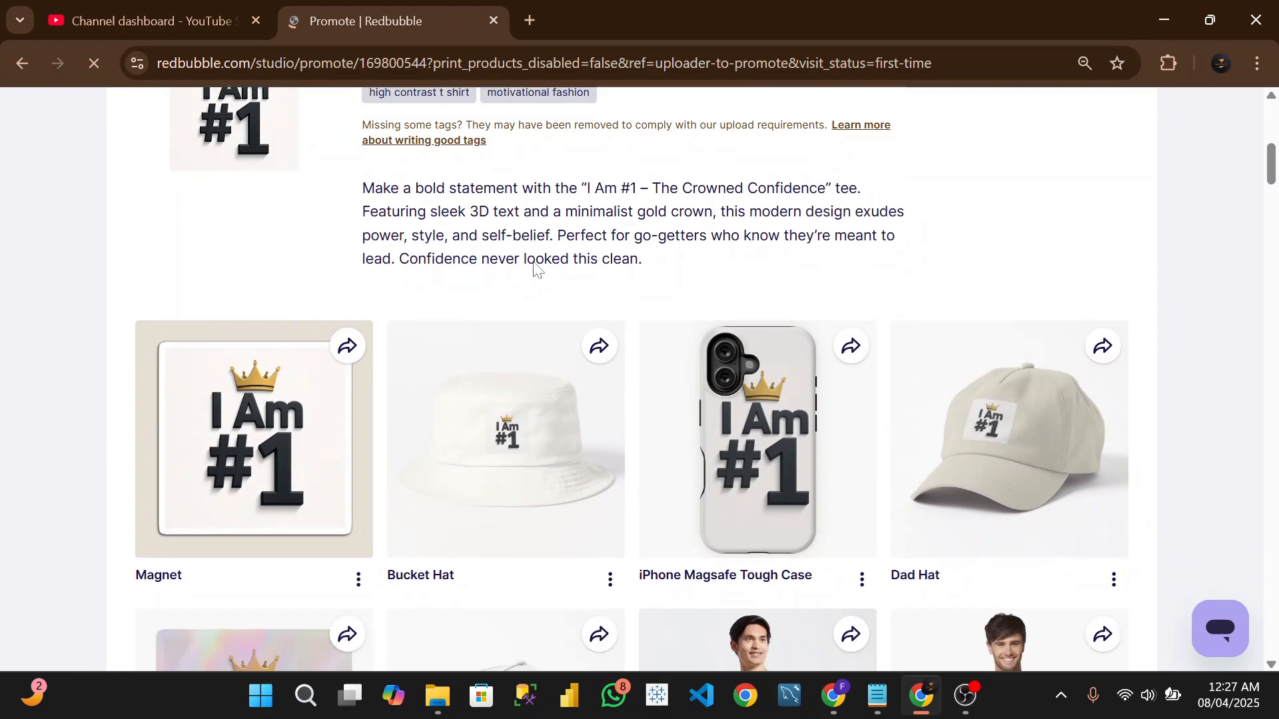
scroll(776, 262, "down", 3)
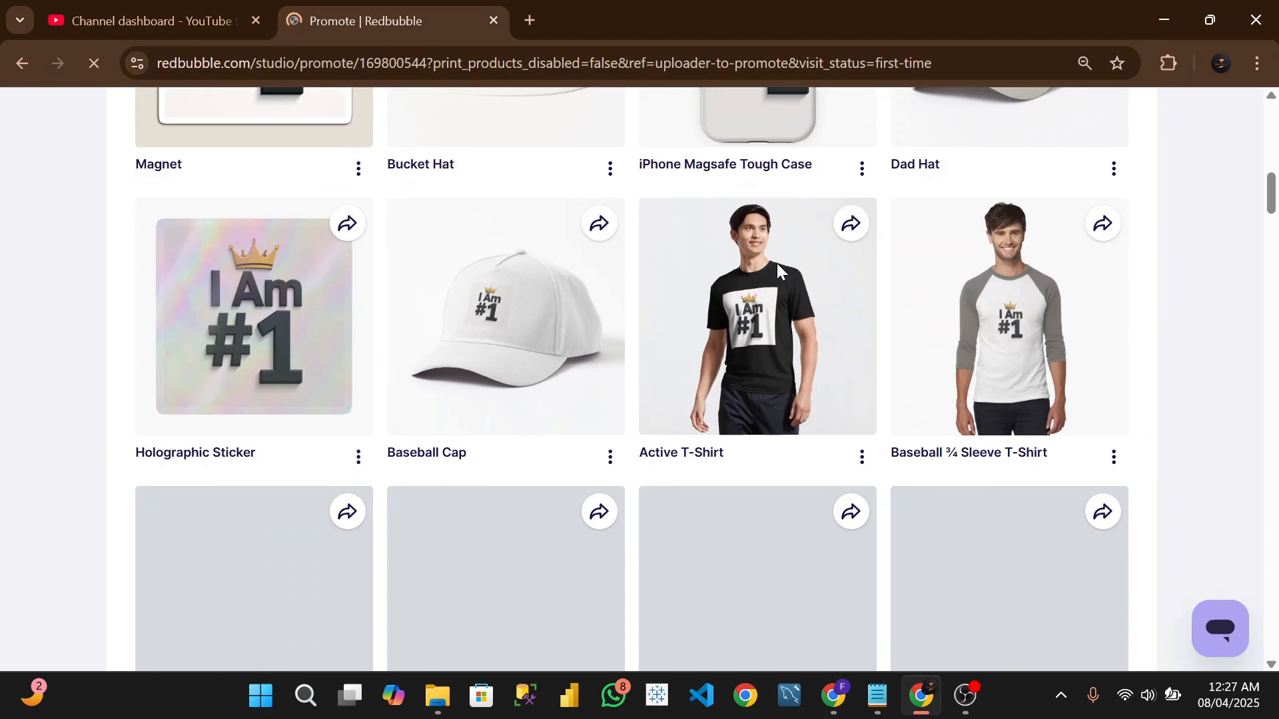
scroll(465, 345, "down", 3)
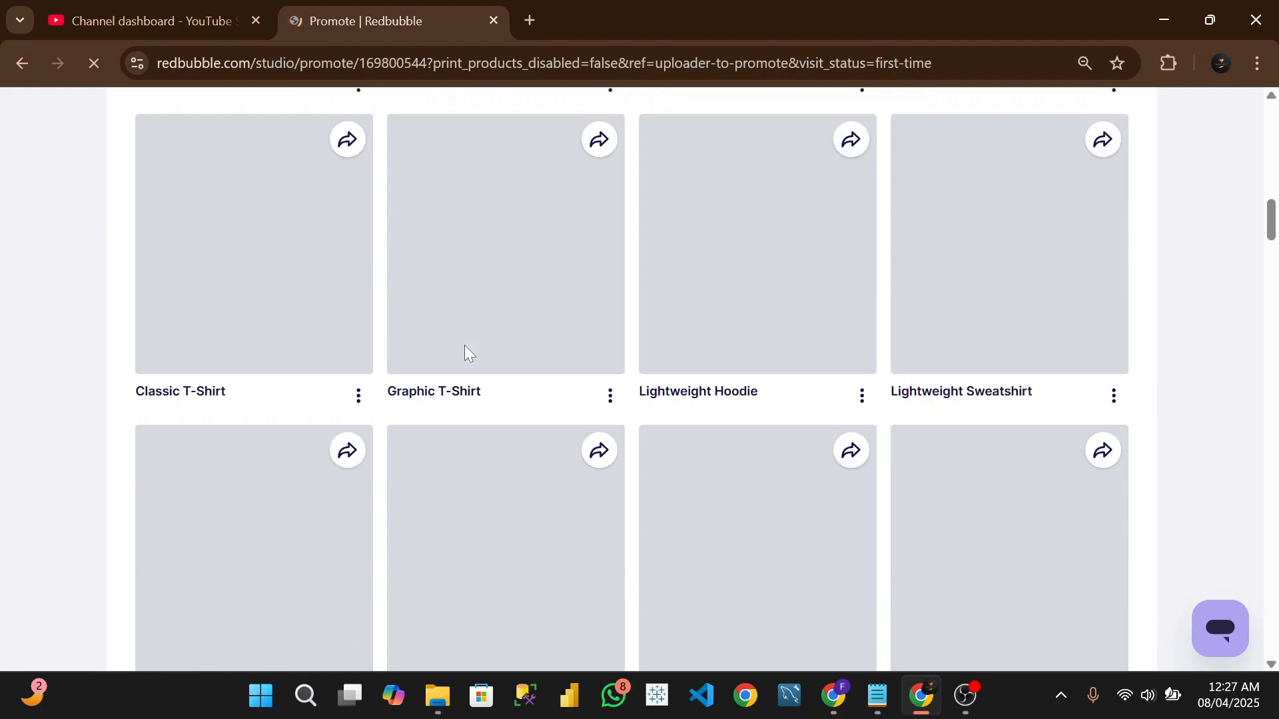
scroll(465, 345, "up", 6)
scroll(465, 345, "down", 4)
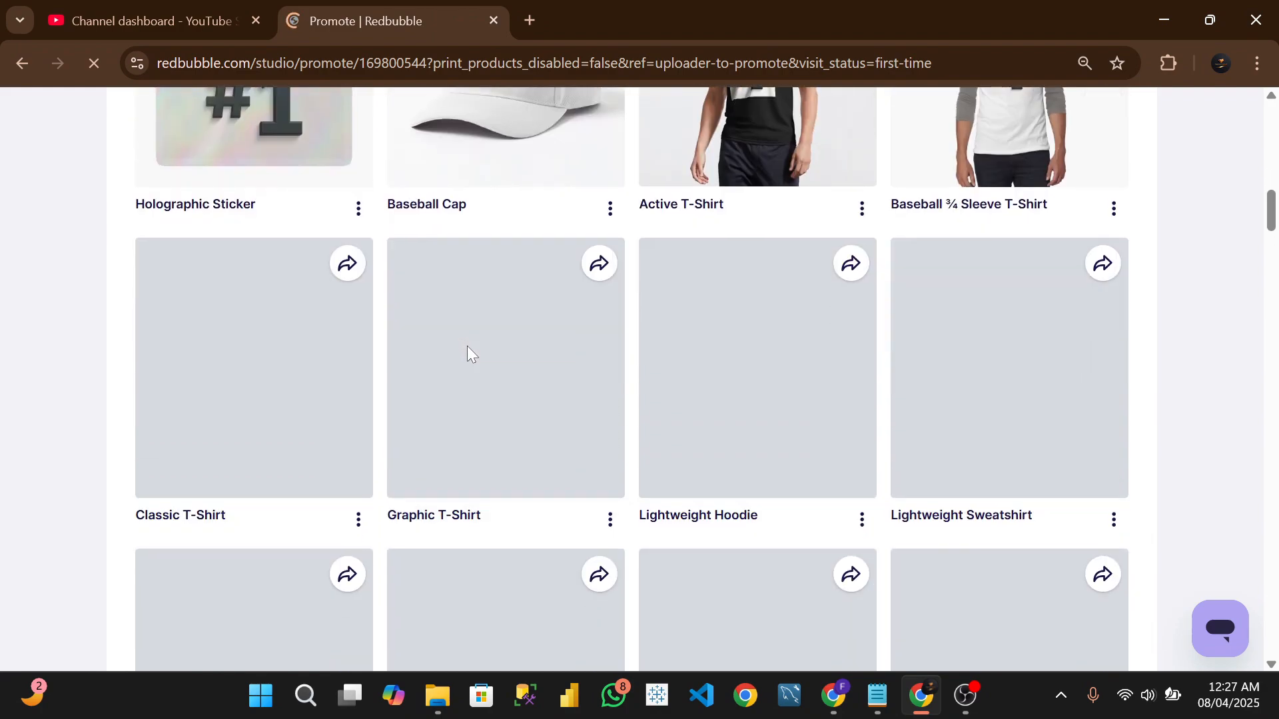
scroll(561, 357, "down", 8)
scroll(560, 357, "up", 15)
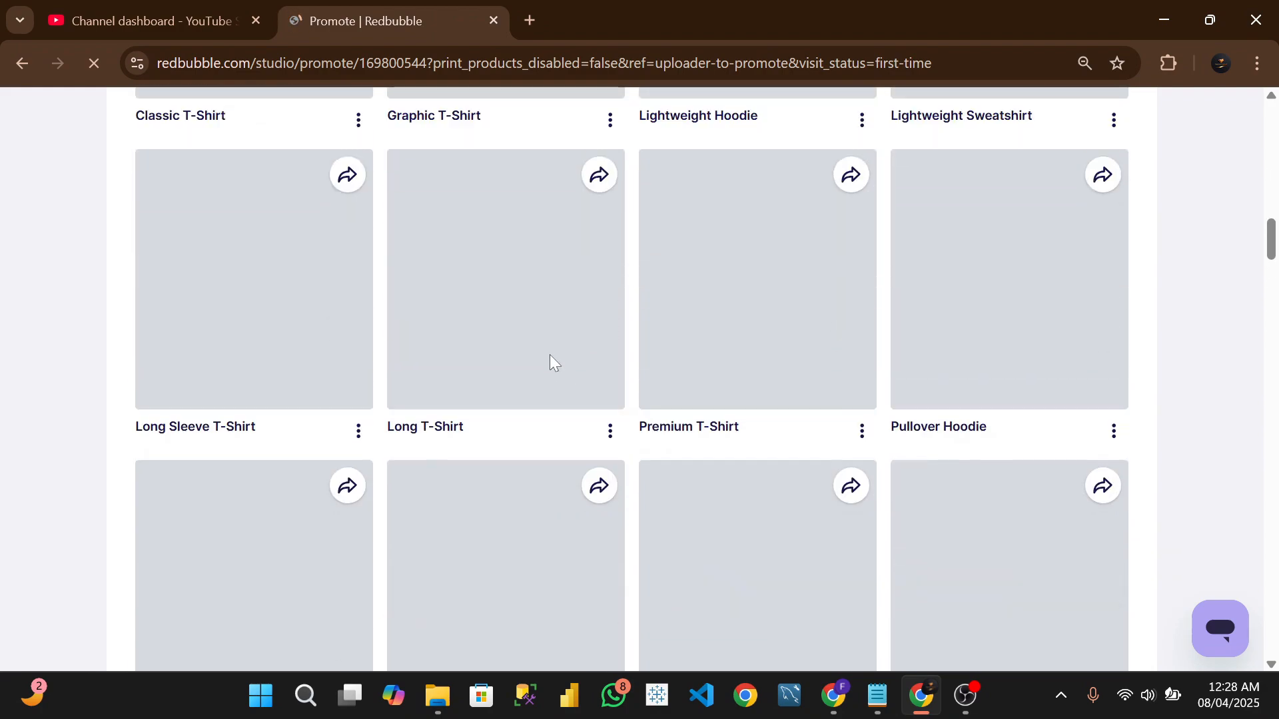
scroll(549, 359, "down", 15)
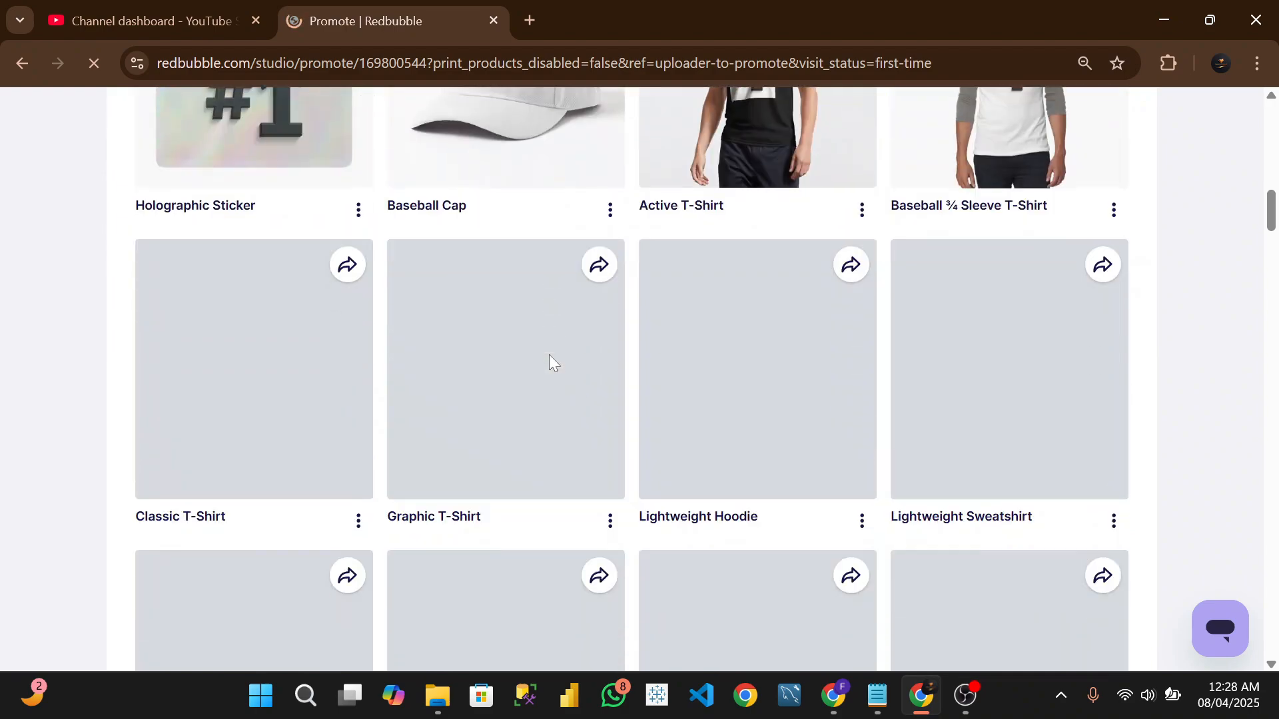
scroll(571, 358, "up", 15)
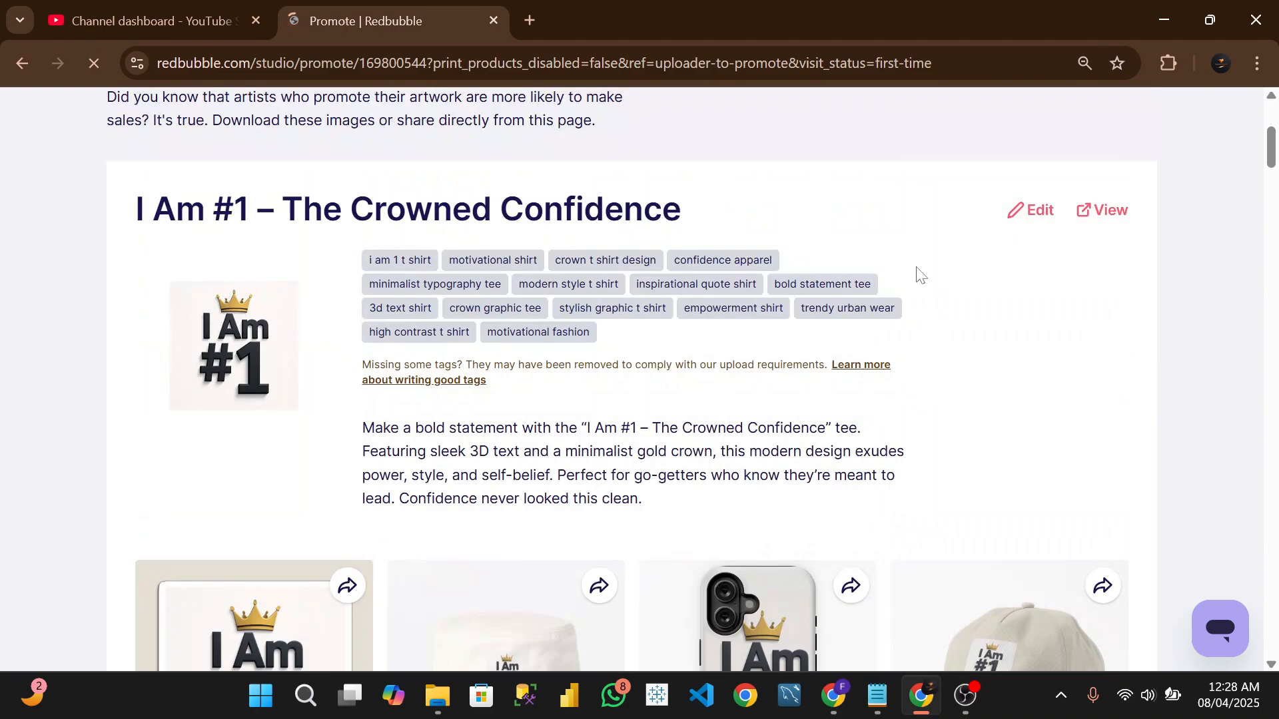
scroll(432, 458, "down", 15)
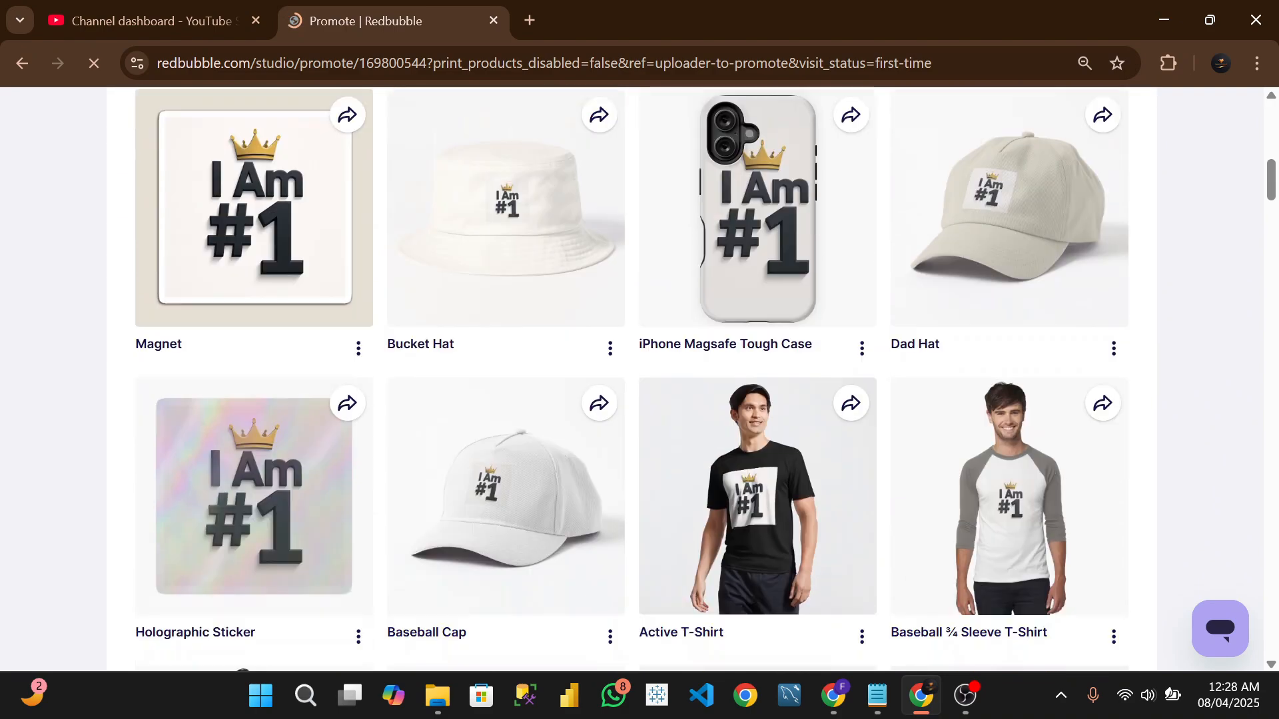
scroll(428, 455, "down", 4)
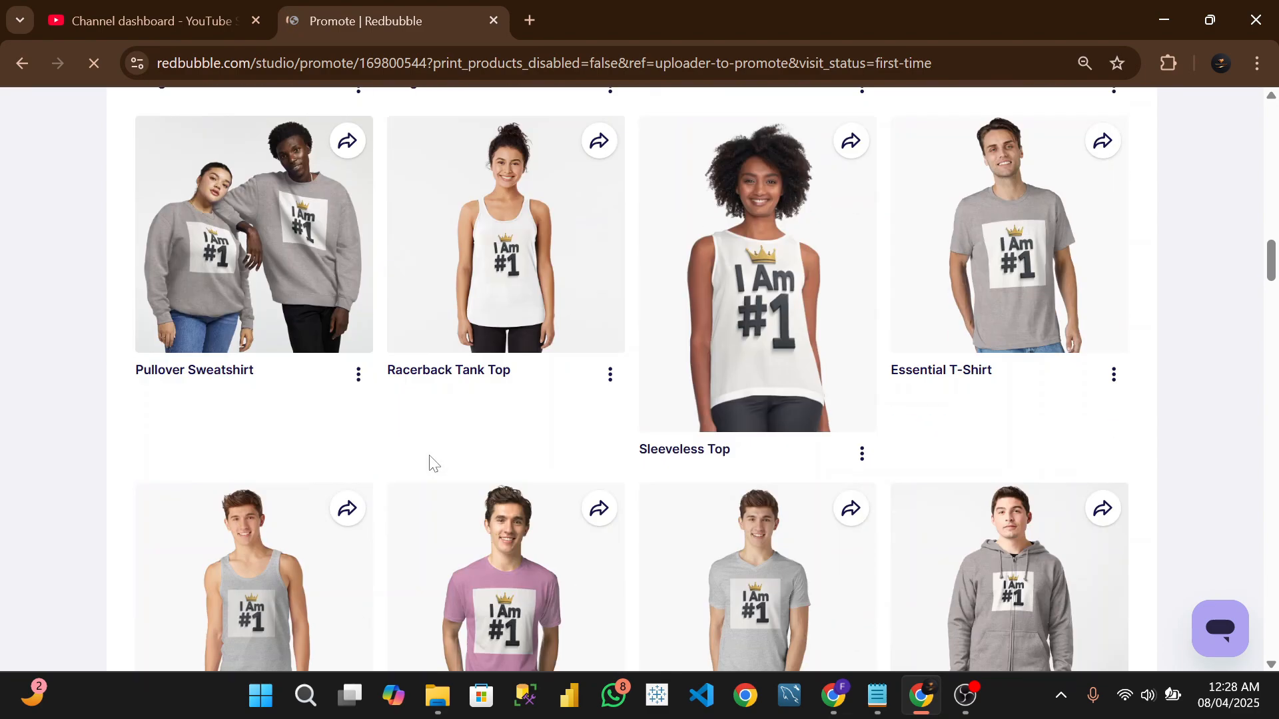
scroll(429, 459, "up", 12)
scroll(448, 453, "down", 15)
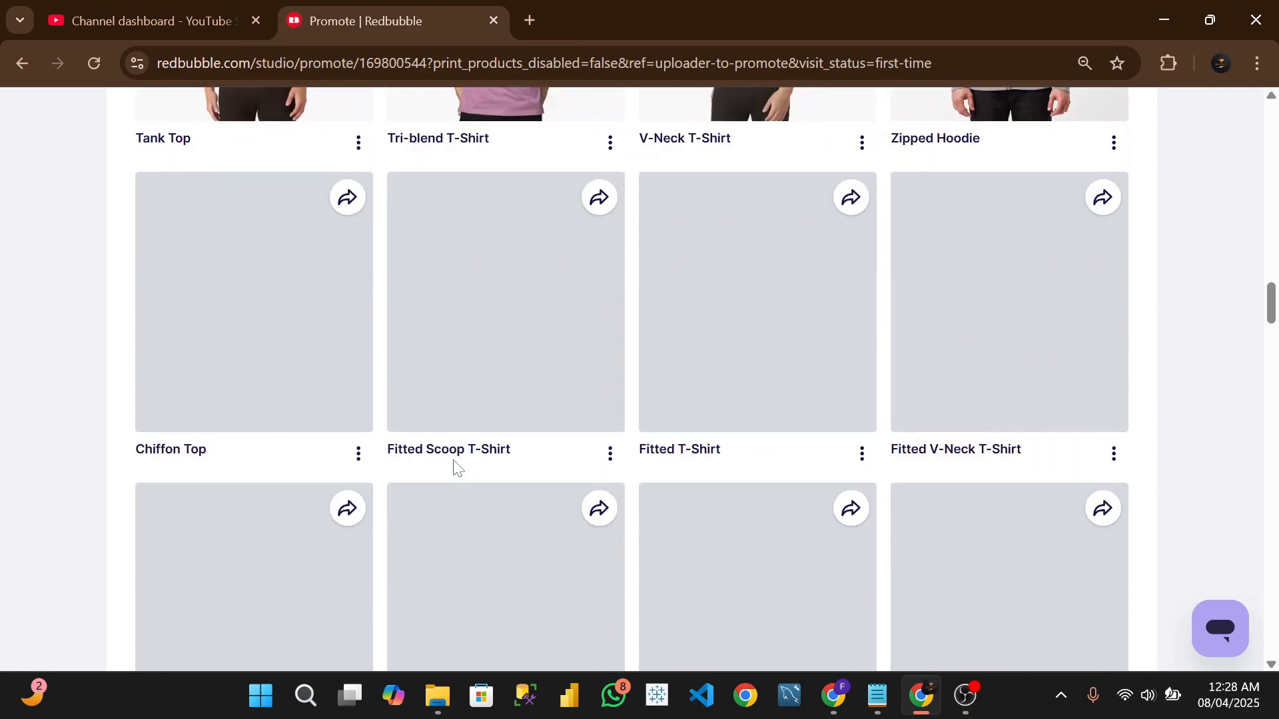
Open the downloadable mockup images of the Sleeveless Top, look through them and close the preview.
scroll(454, 465, "up", 6)
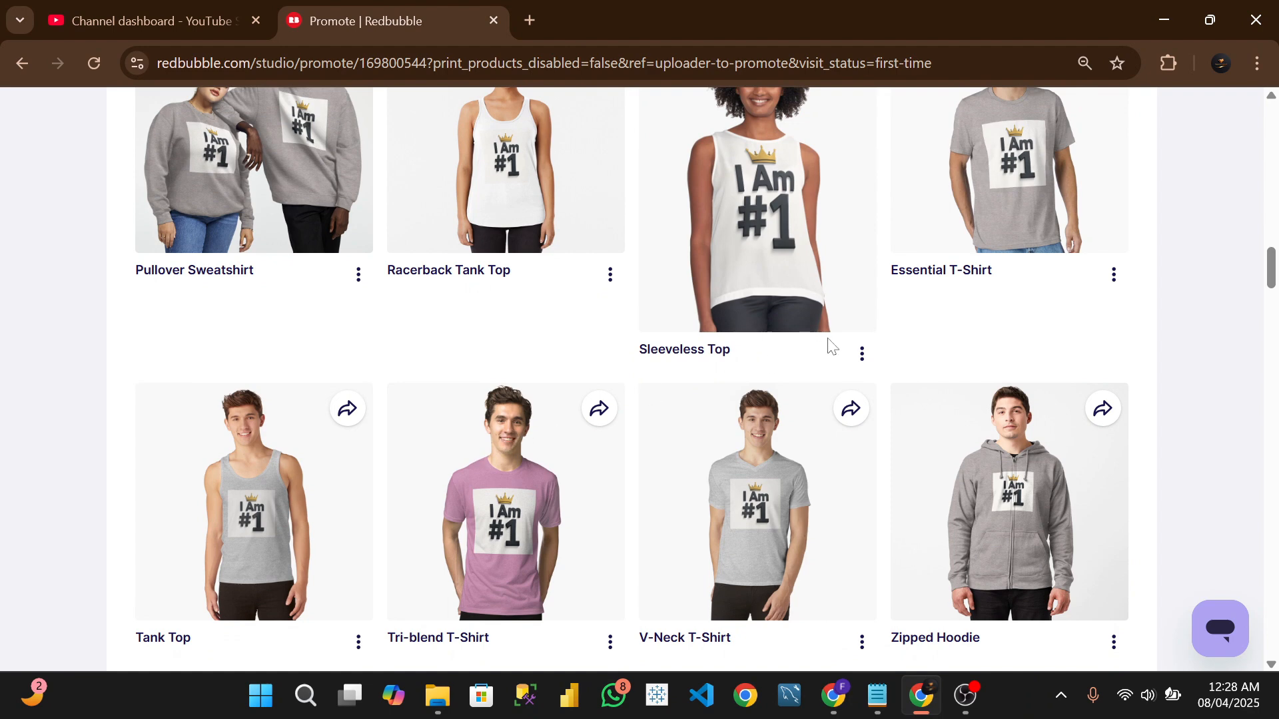
left_click(861, 355)
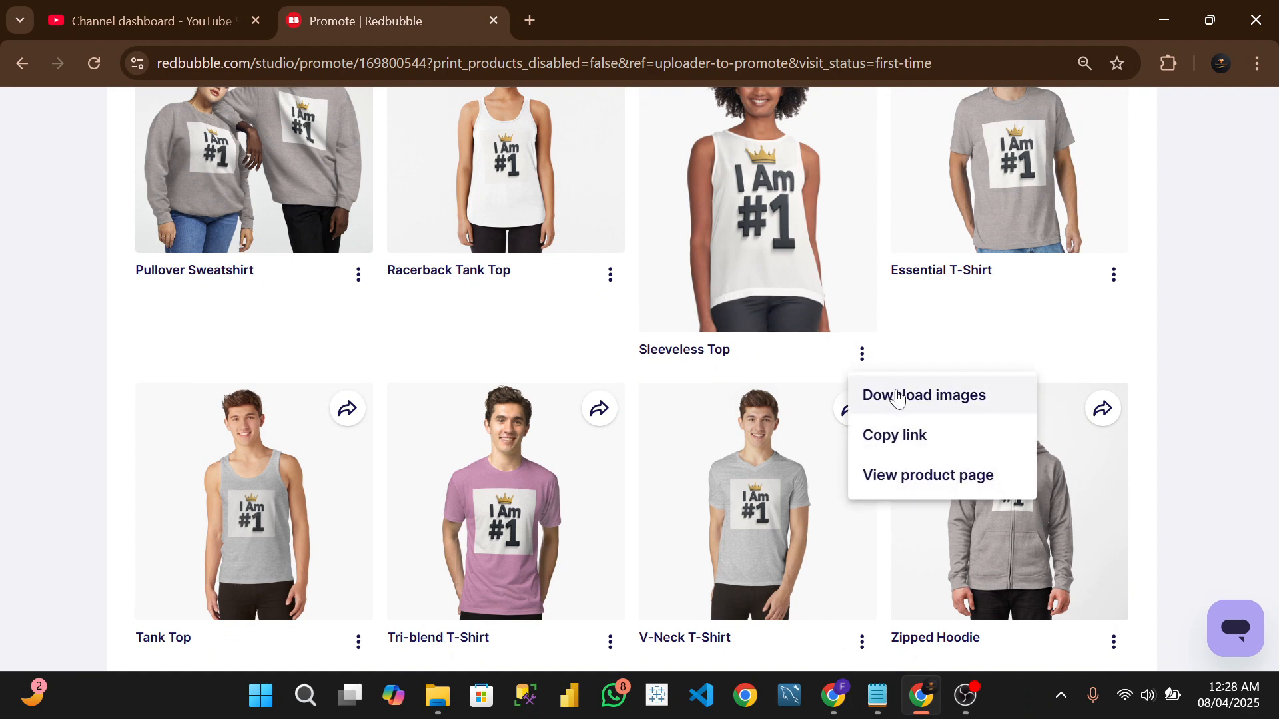
left_click(898, 396)
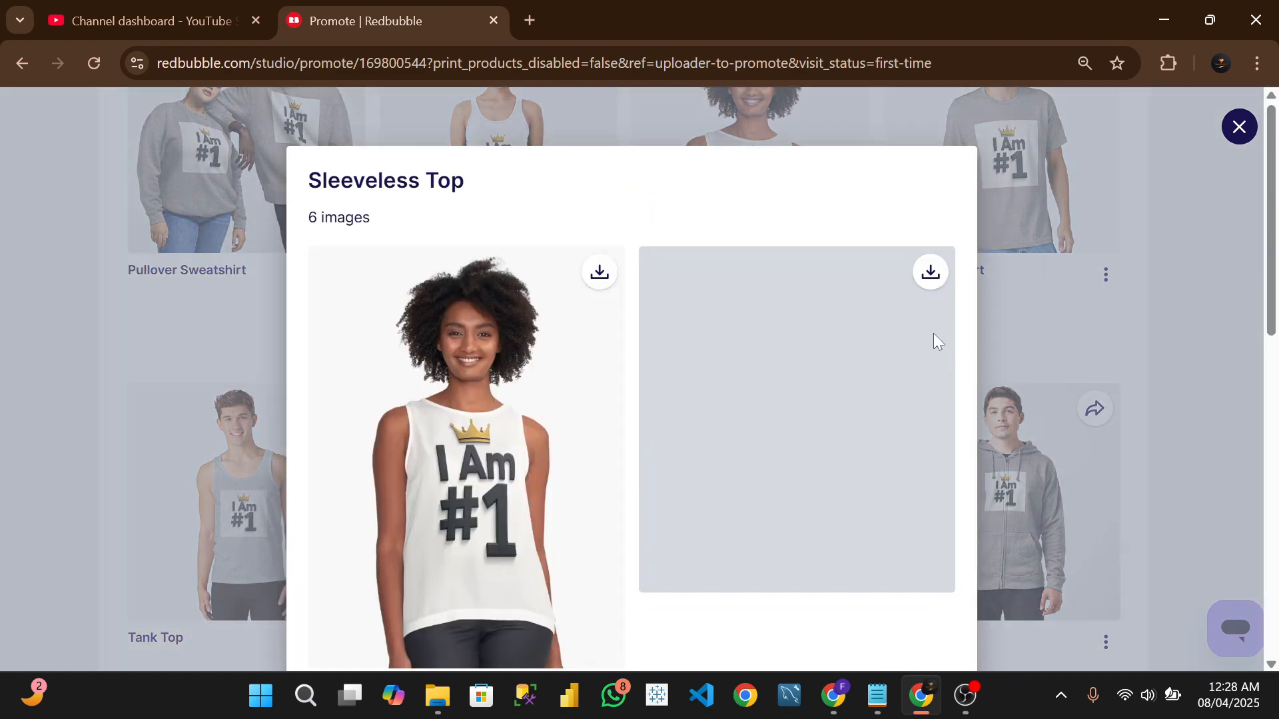
scroll(790, 459, "down", 5)
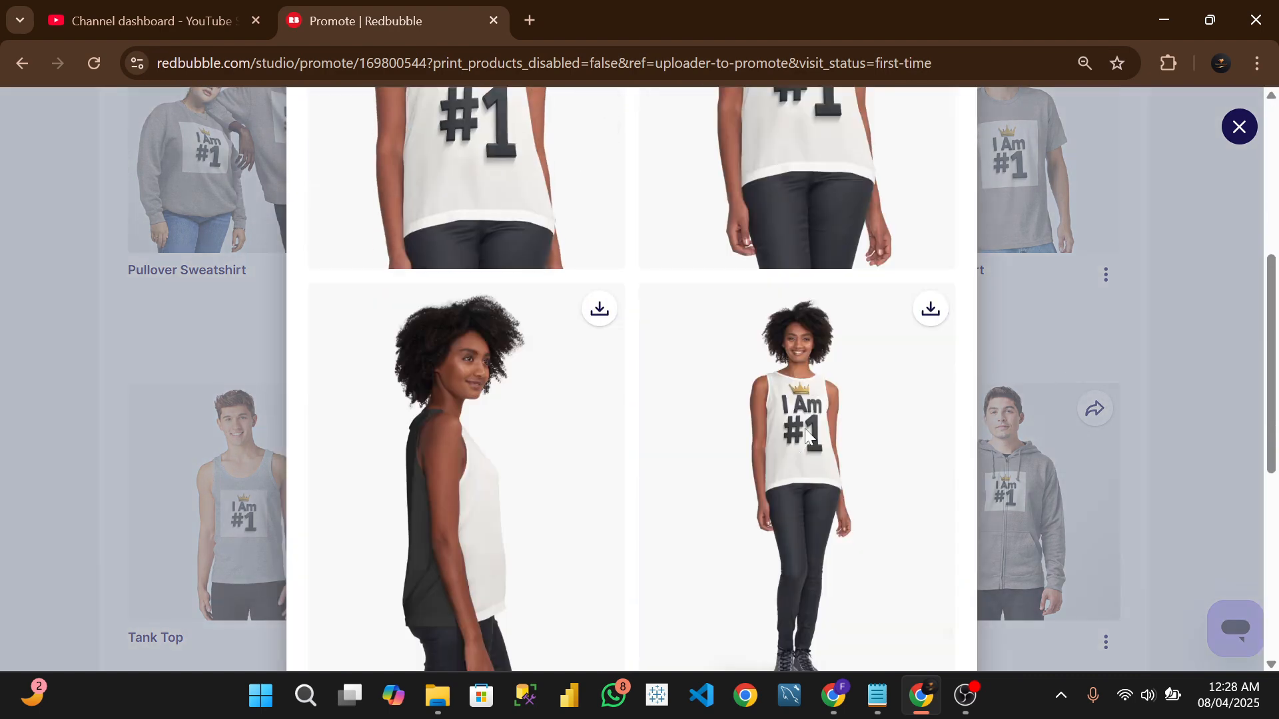
scroll(810, 437, "down", 5)
scroll(809, 437, "up", 3)
scroll(814, 445, "up", 5)
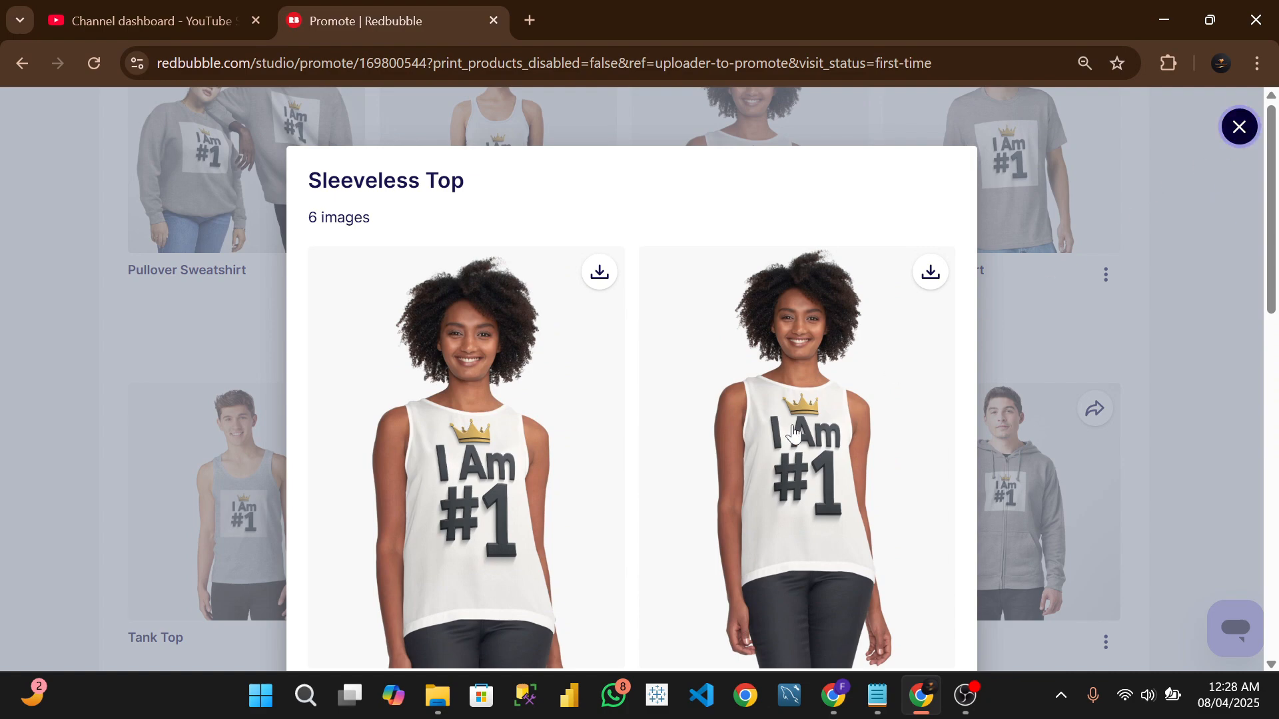
left_click(1239, 126)
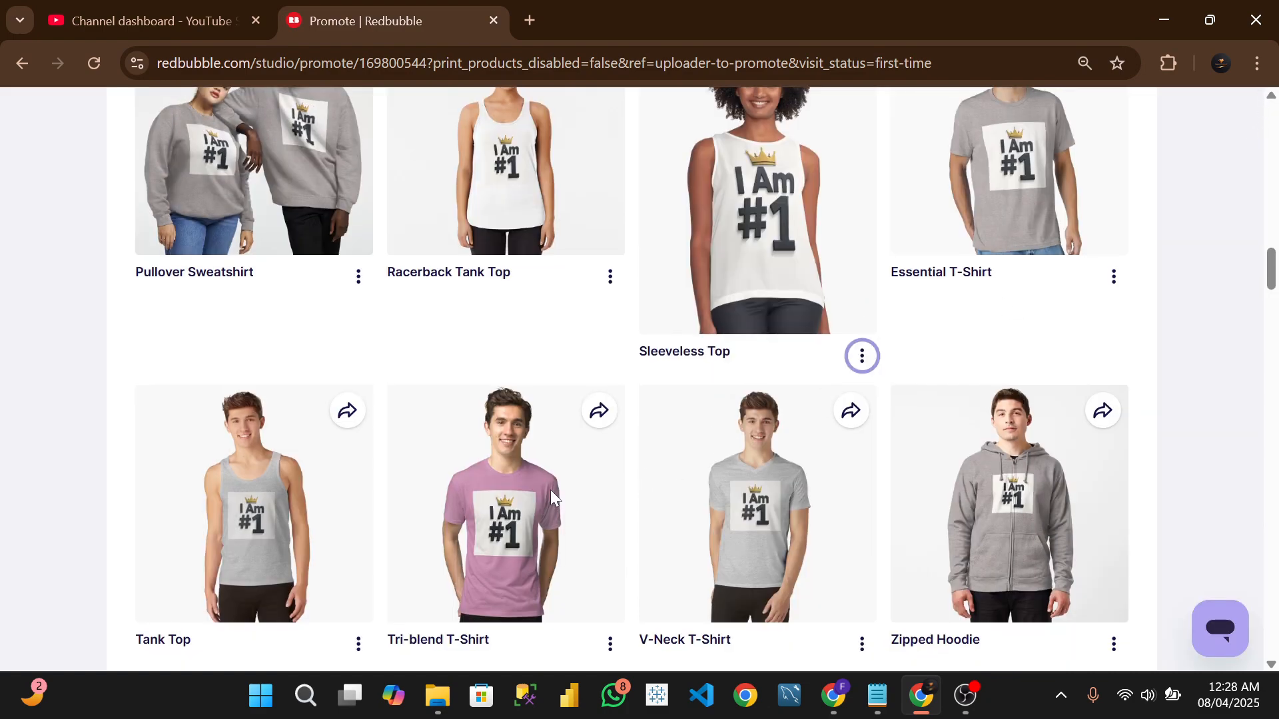
Open the downloadable mockup images of the iPhone Magsafe Tough Case, look through them and close the preview.
scroll(551, 492, "down", 10)
scroll(698, 293, "up", 8)
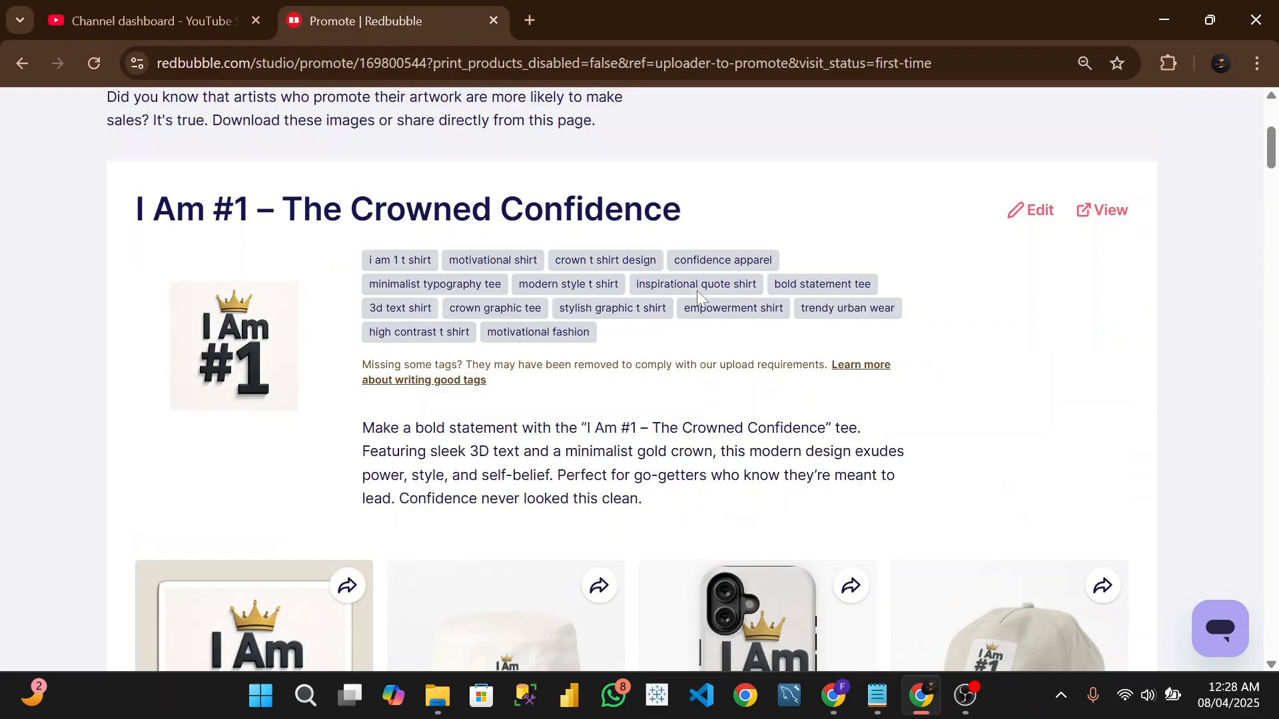
scroll(697, 291, "down", 10)
scroll(702, 327, "up", 6)
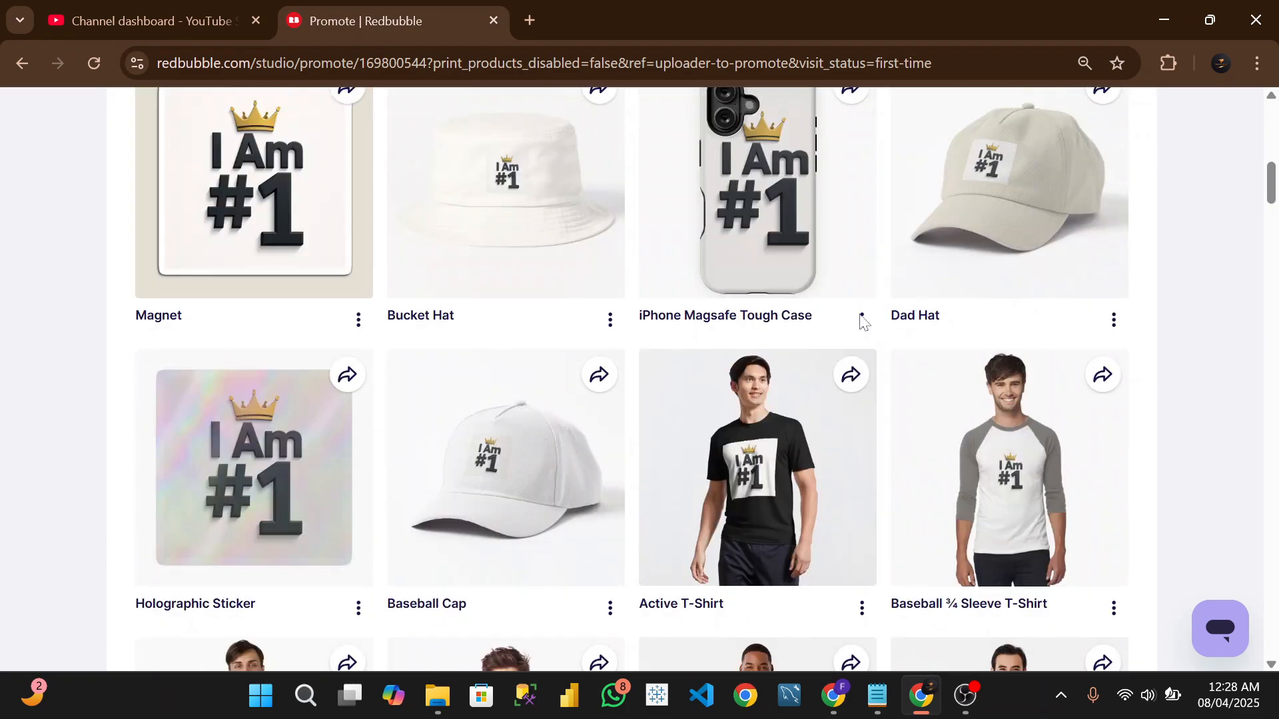
left_click(862, 320)
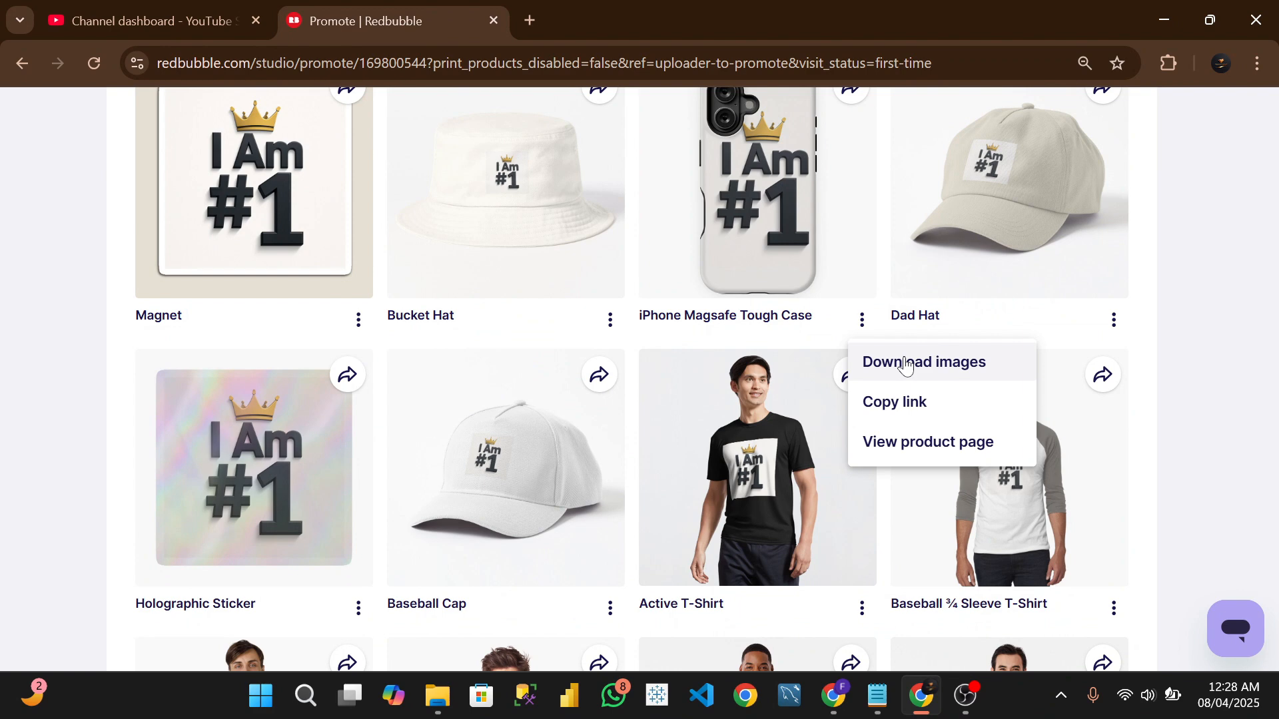
left_click(906, 365)
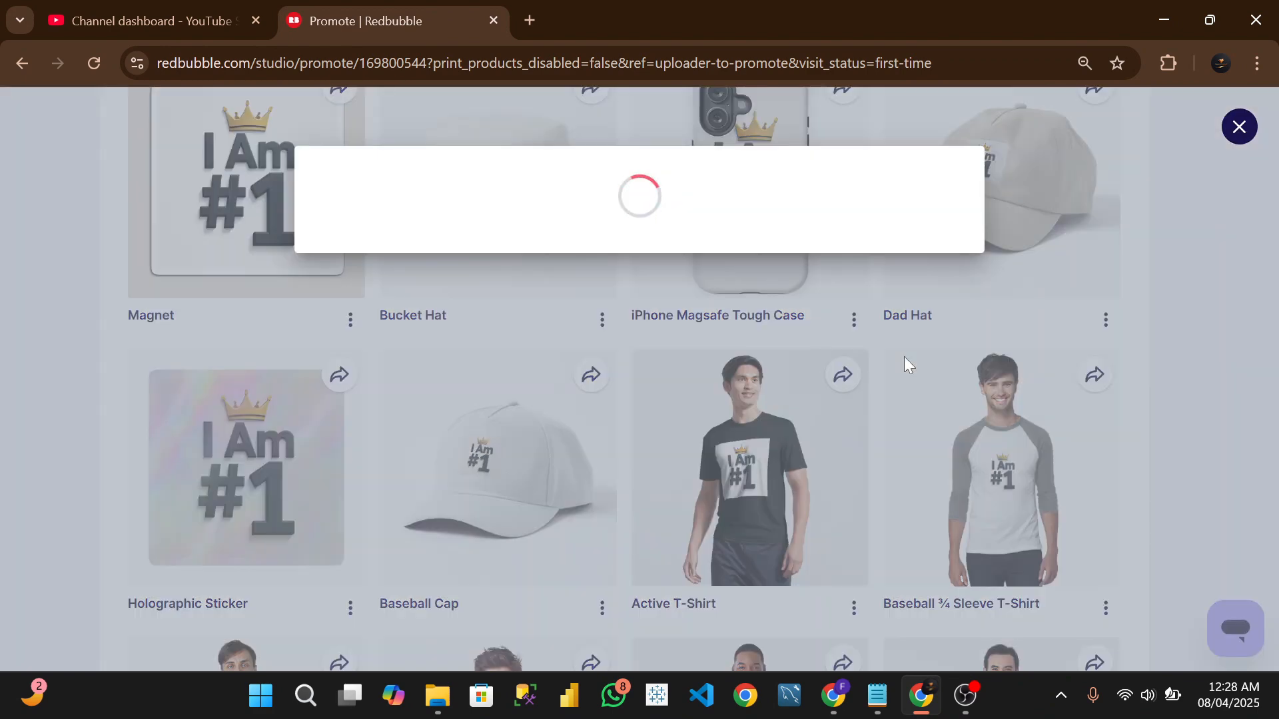
scroll(748, 411, "down", 5)
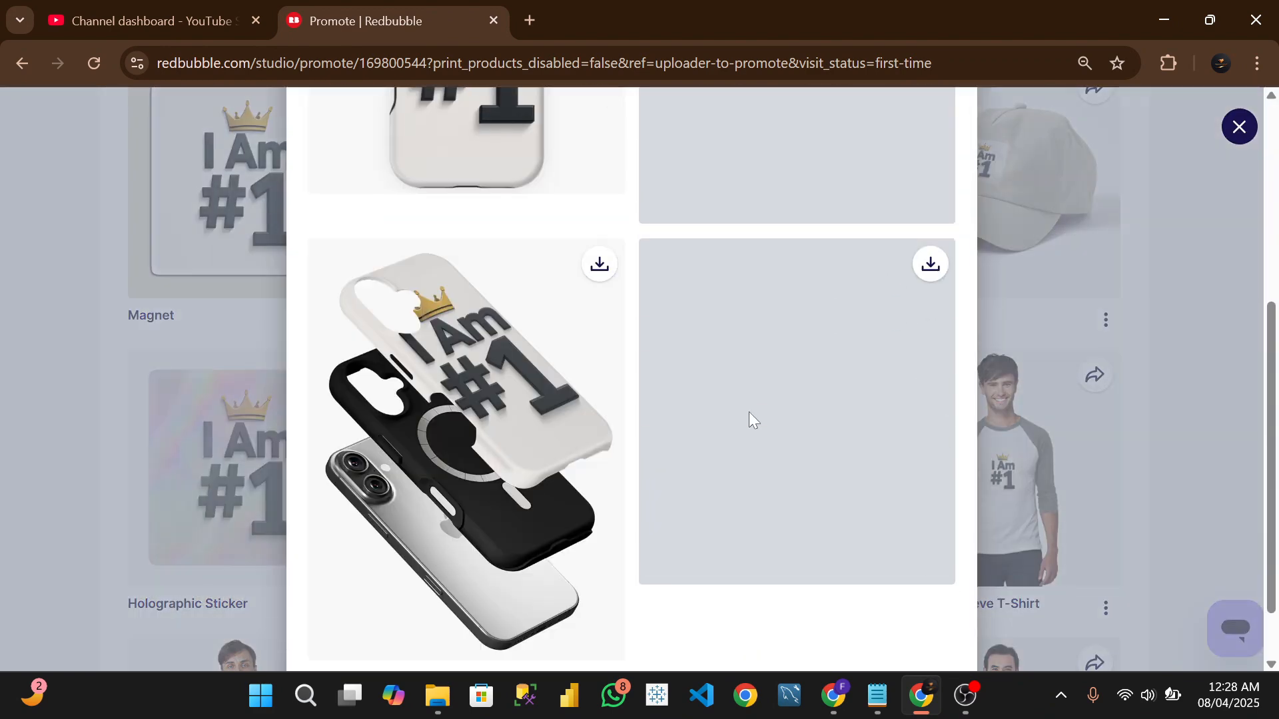
scroll(749, 421, "down", 1)
scroll(769, 416, "up", 6)
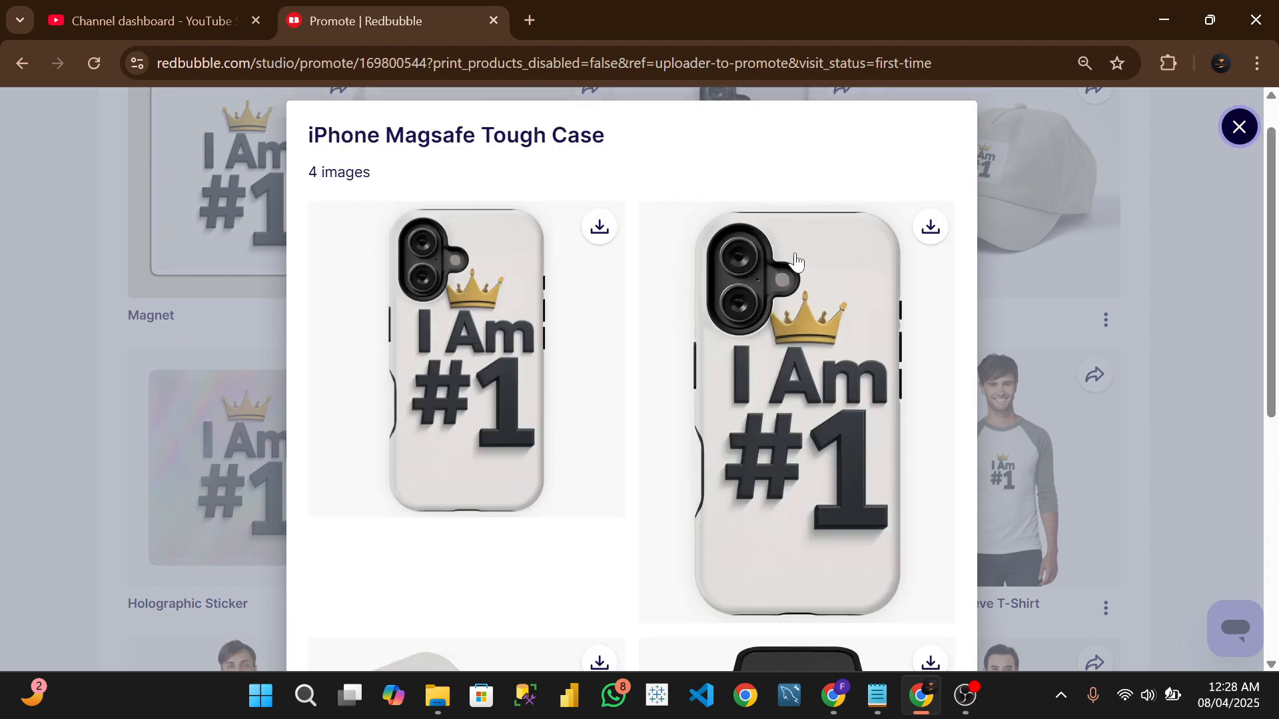
left_click(1088, 181)
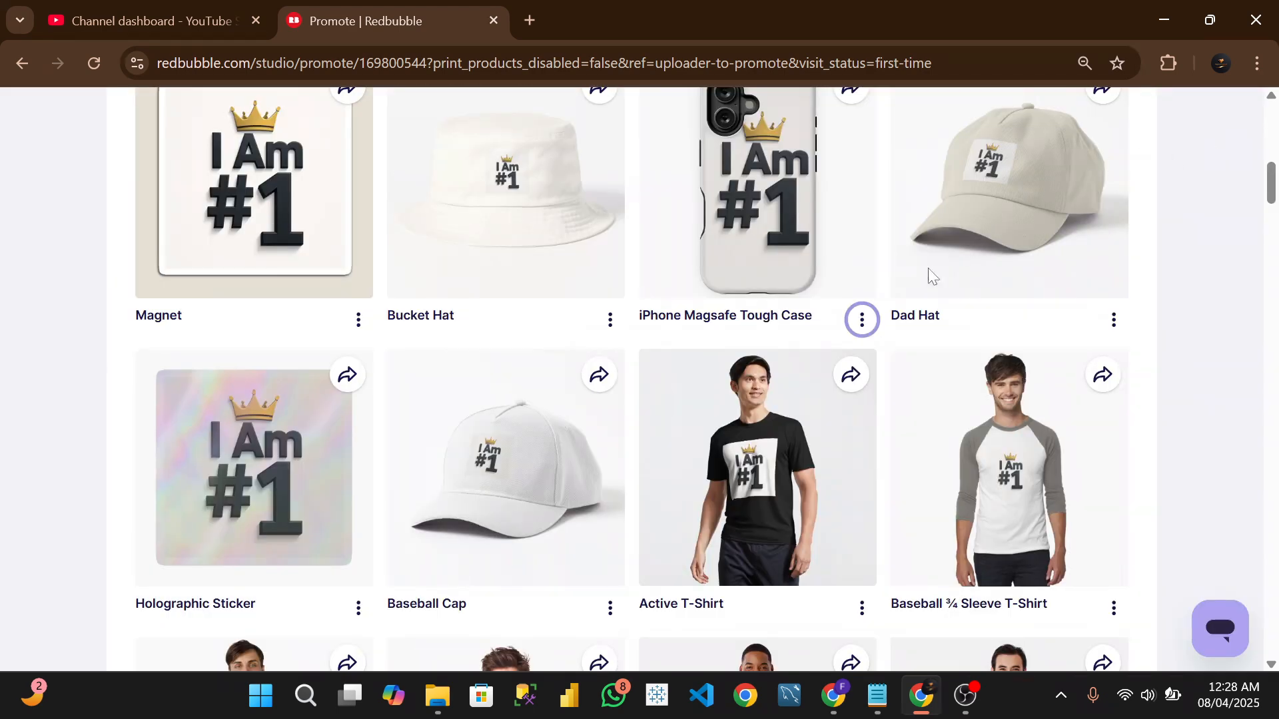
Open the product page of the iPhone Magsafe Tough Case and review its images, price, case styles and other available products.
left_click(863, 321)
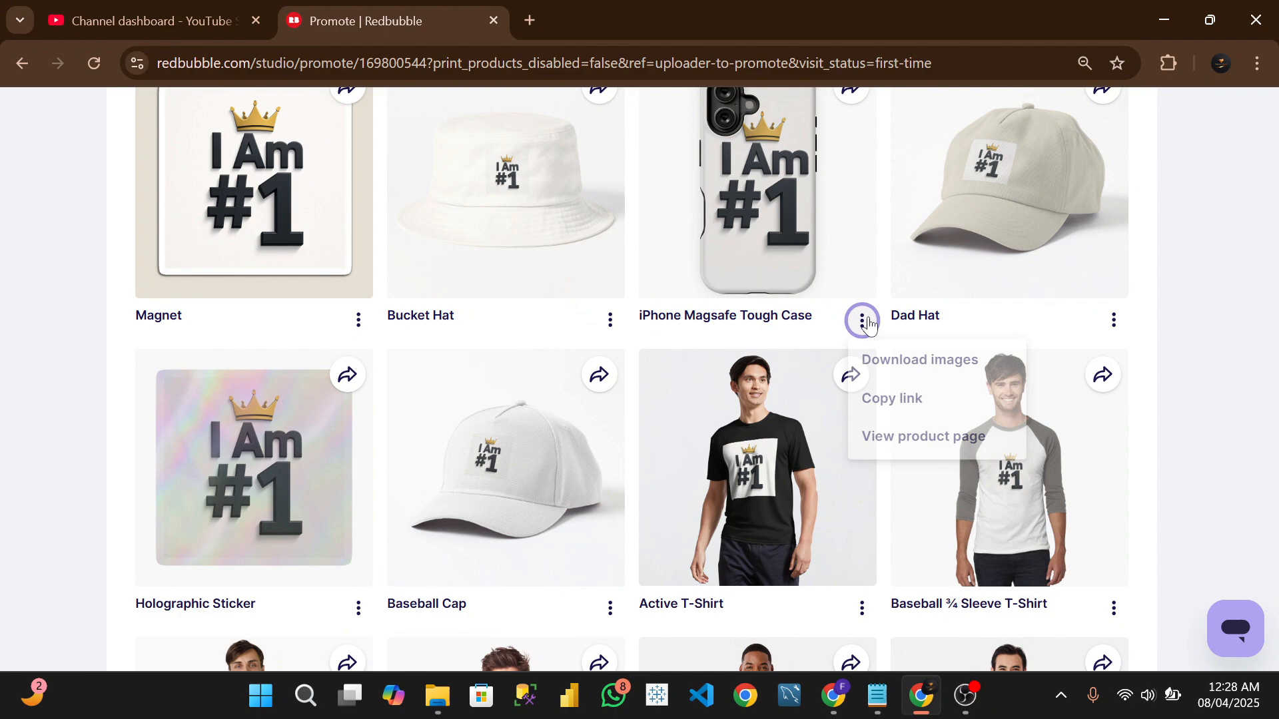
left_click(895, 442)
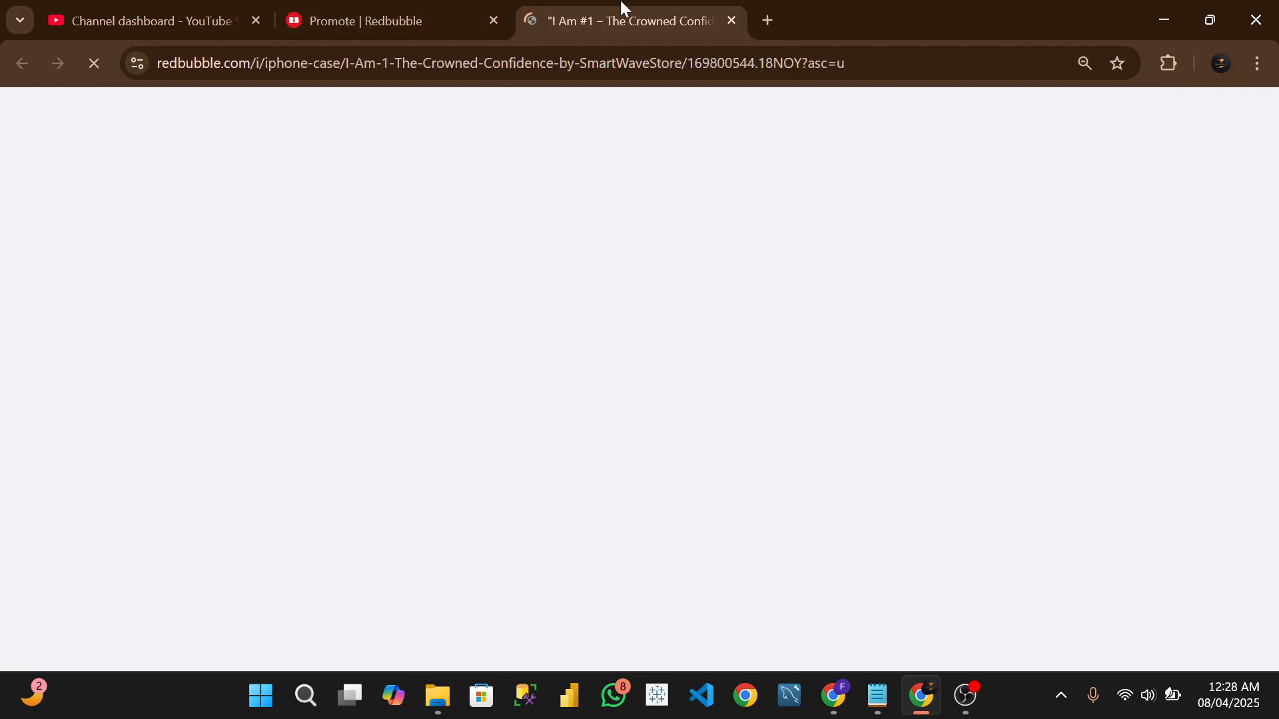
scroll(437, 379, "down", 10)
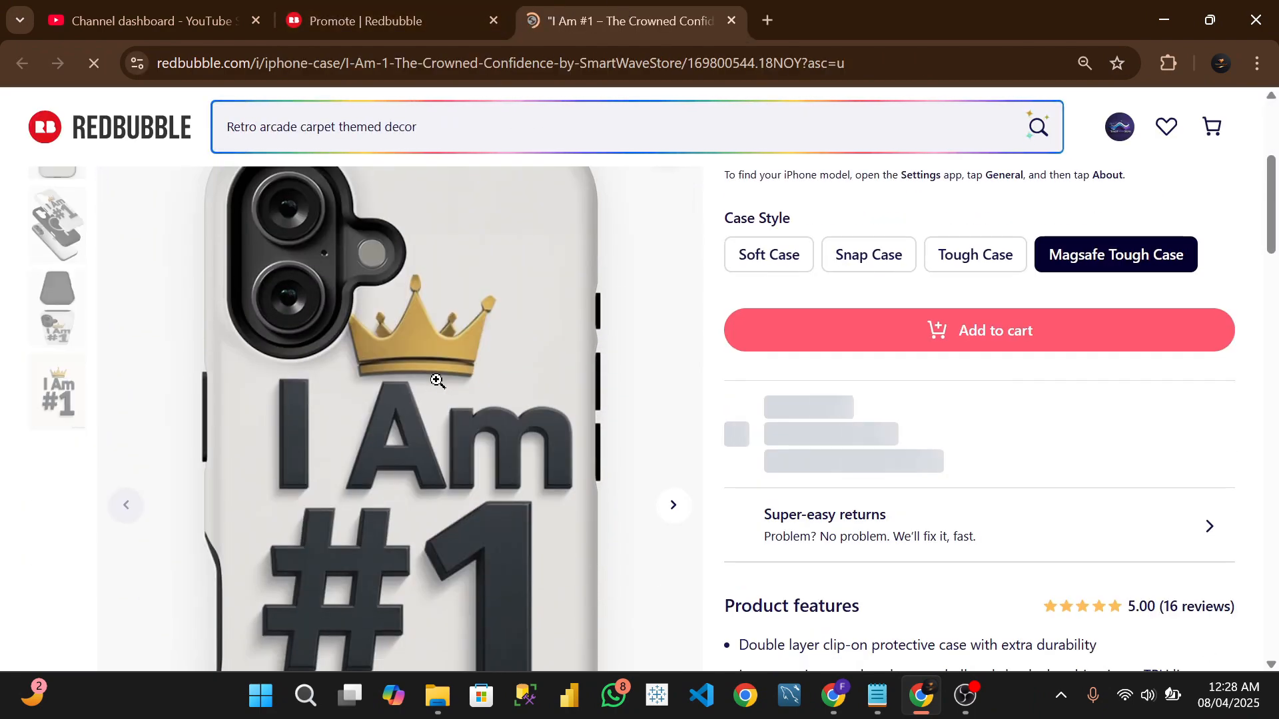
scroll(437, 379, "up", 10)
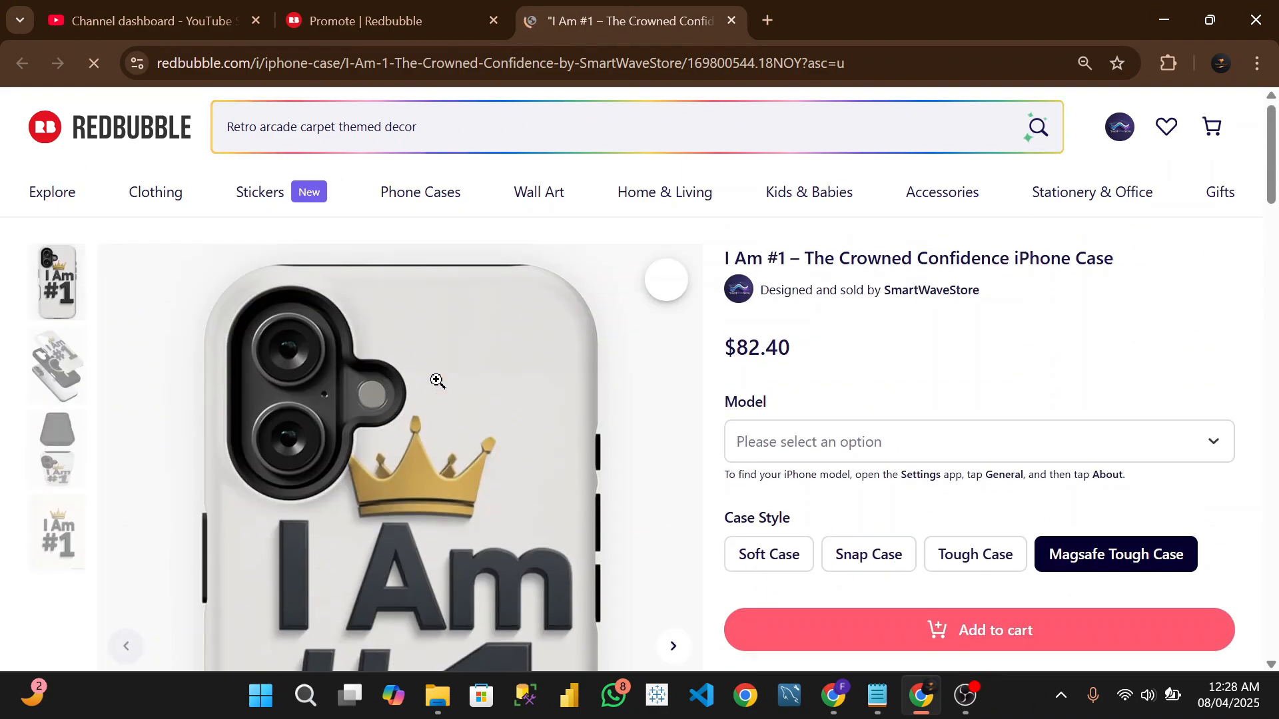
scroll(692, 370, "down", 4)
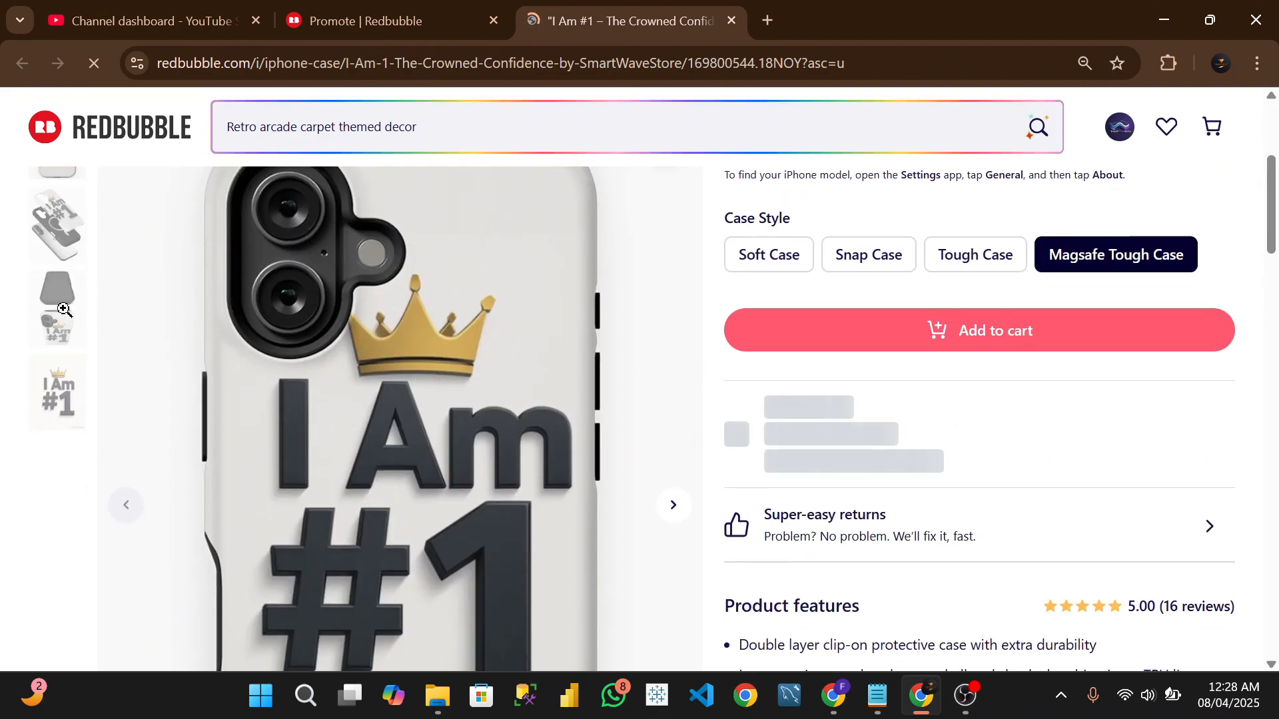
scroll(426, 463, "down", 7)
scroll(426, 462, "down", 5)
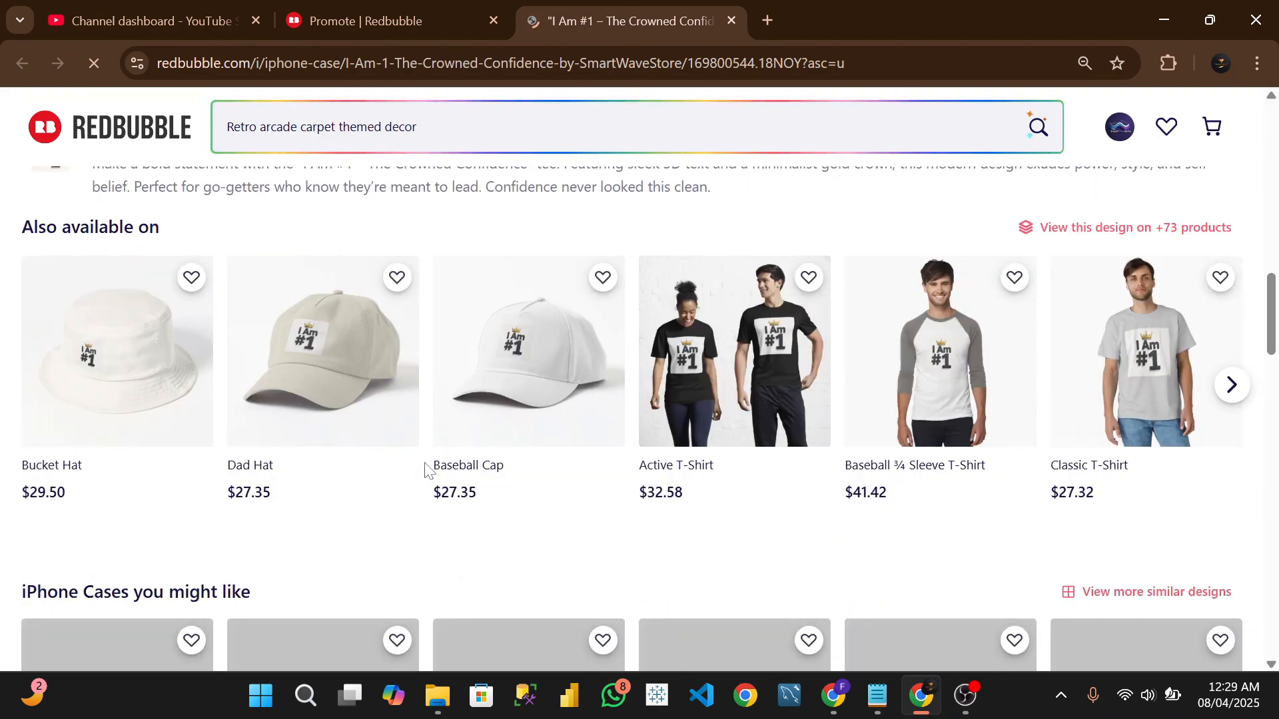
scroll(427, 462, "up", 8)
scroll(427, 463, "up", 8)
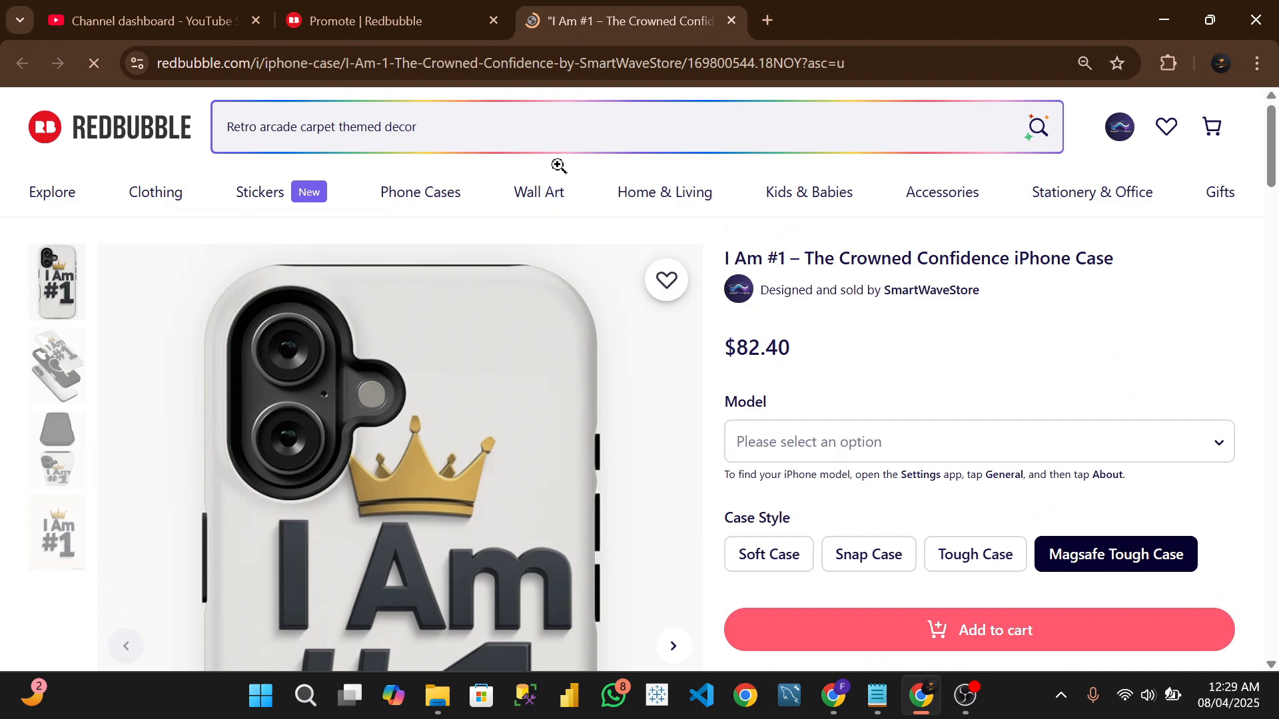
Return to the promotion page and skim the whole product list down to the Spiral Notebook and Apron.
left_click(385, 21)
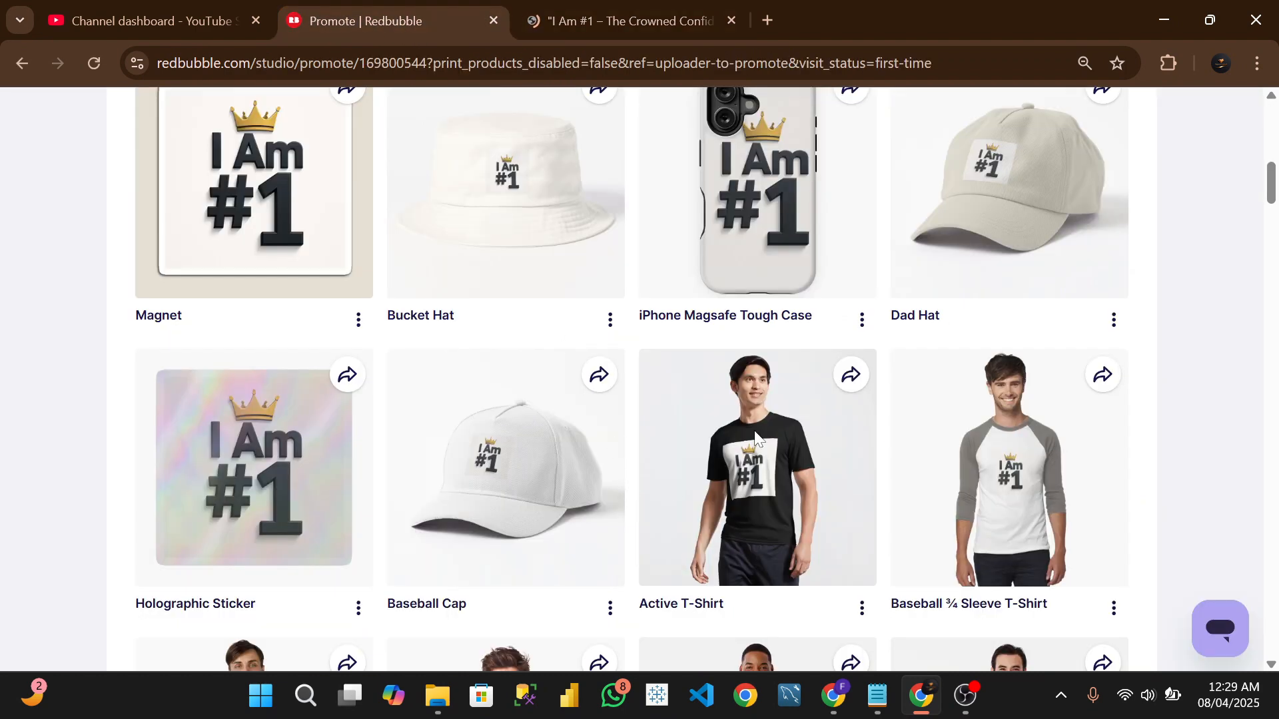
scroll(756, 436, "down", 10)
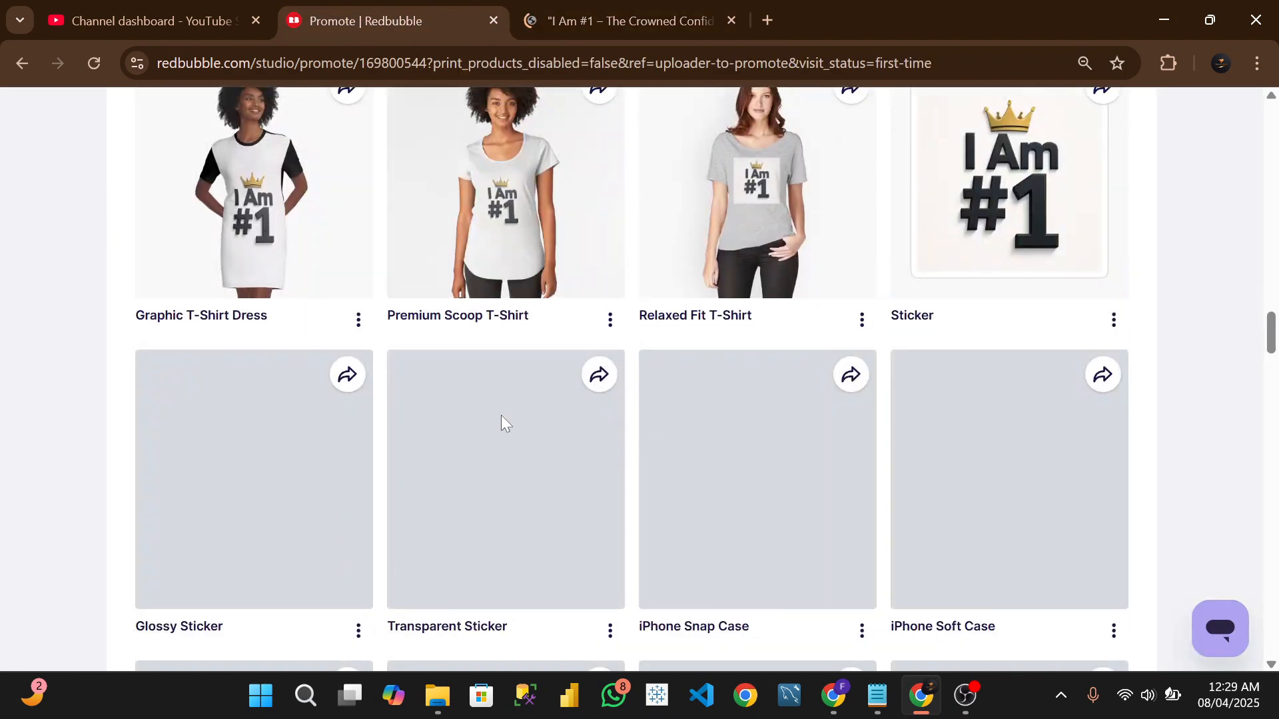
scroll(651, 413, "down", 5)
scroll(651, 426, "up", 6)
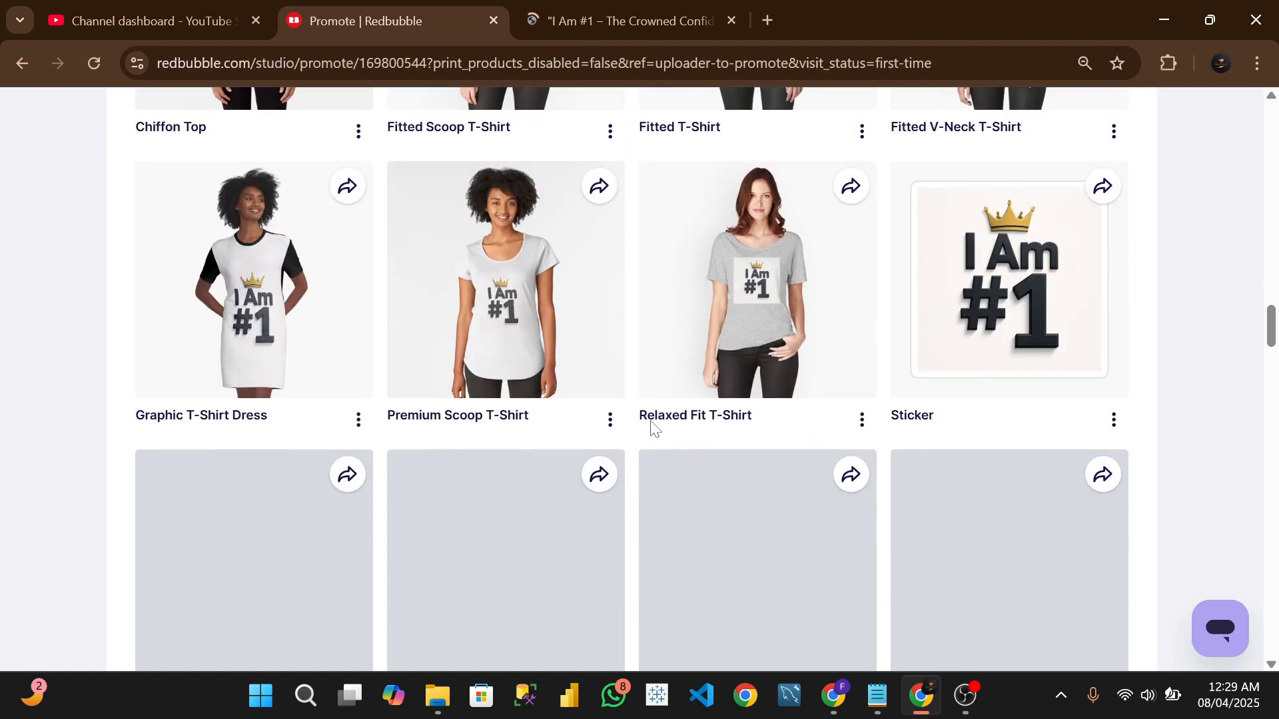
scroll(586, 400, "down", 20)
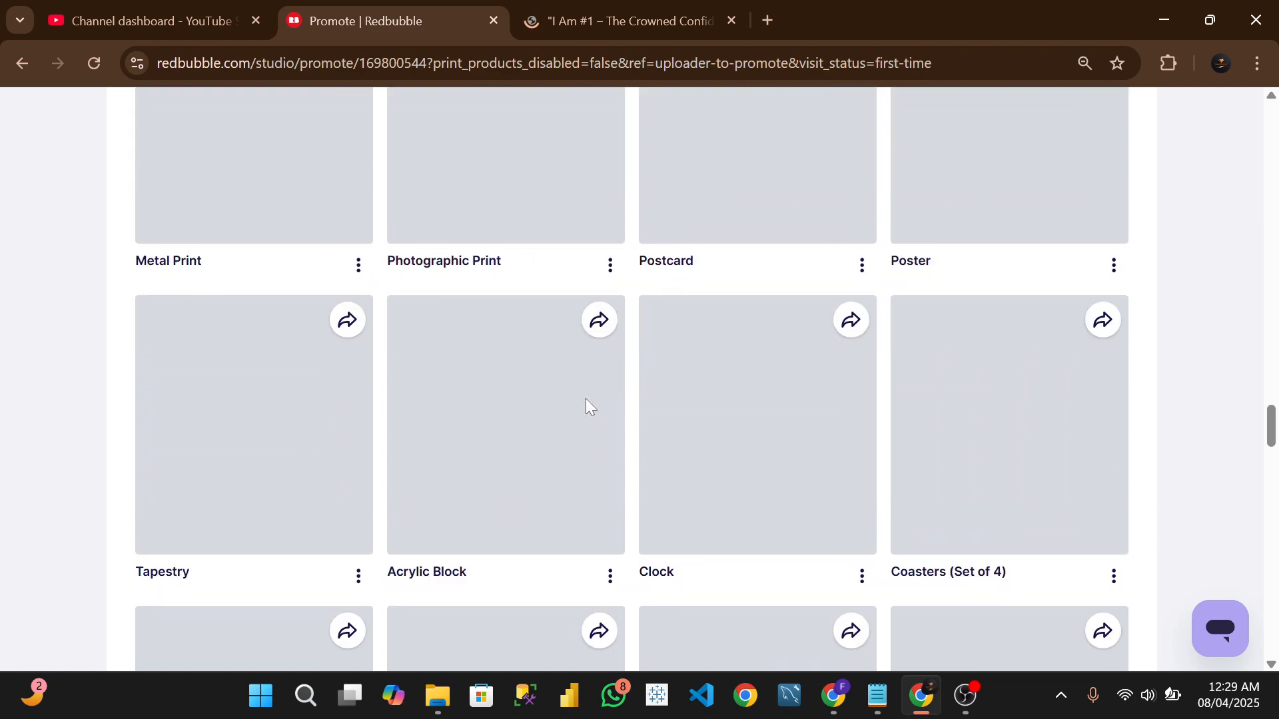
scroll(586, 401, "down", 15)
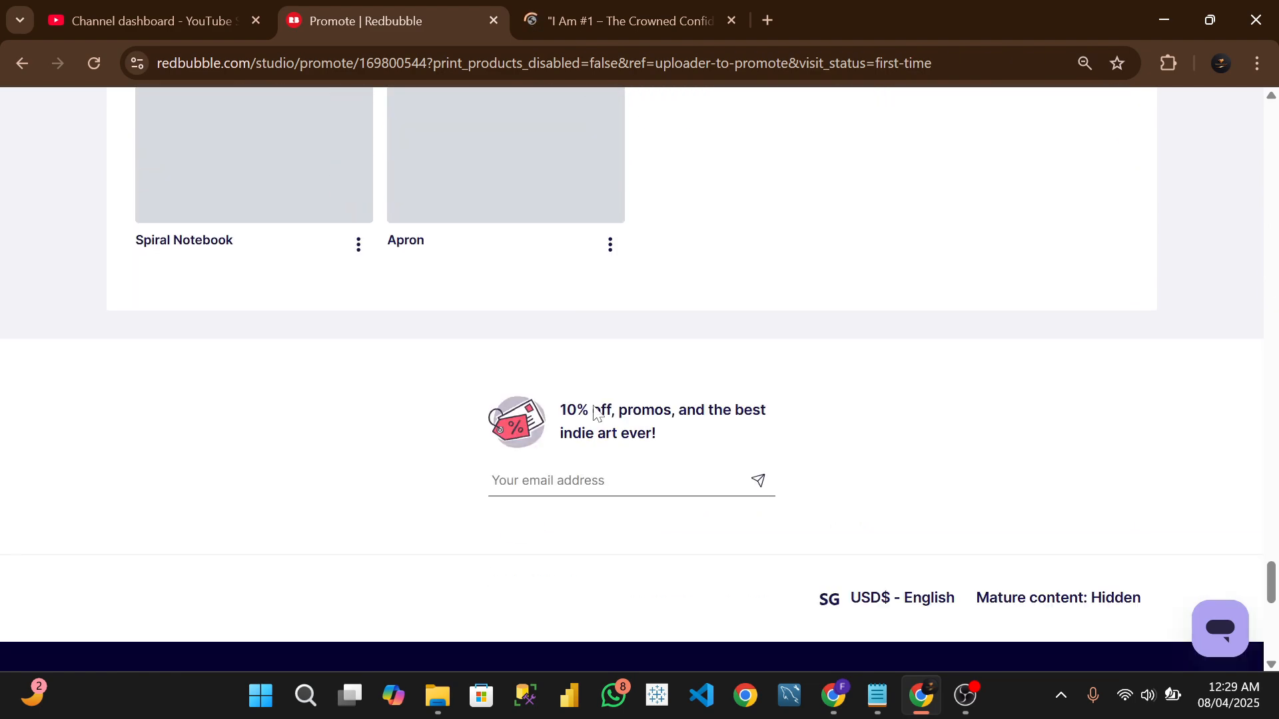
scroll(608, 408, "up", 5)
scroll(609, 408, "up", 20)
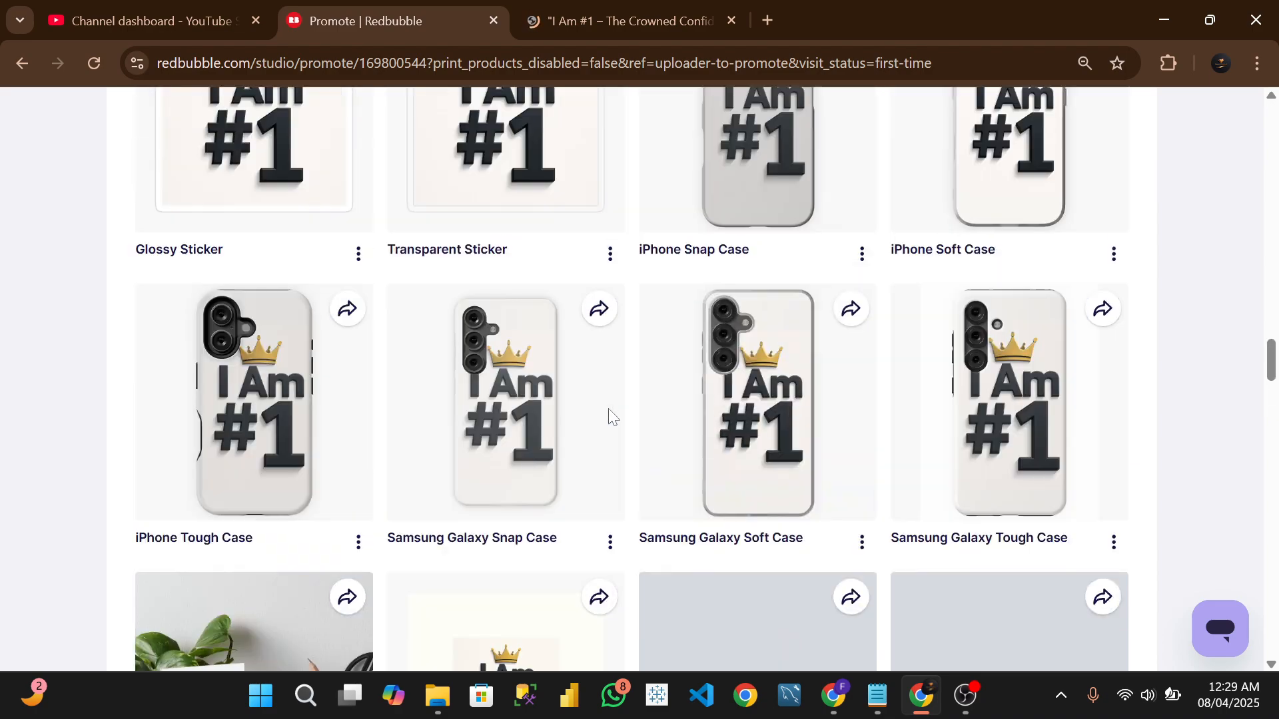
scroll(611, 426, "down", 20)
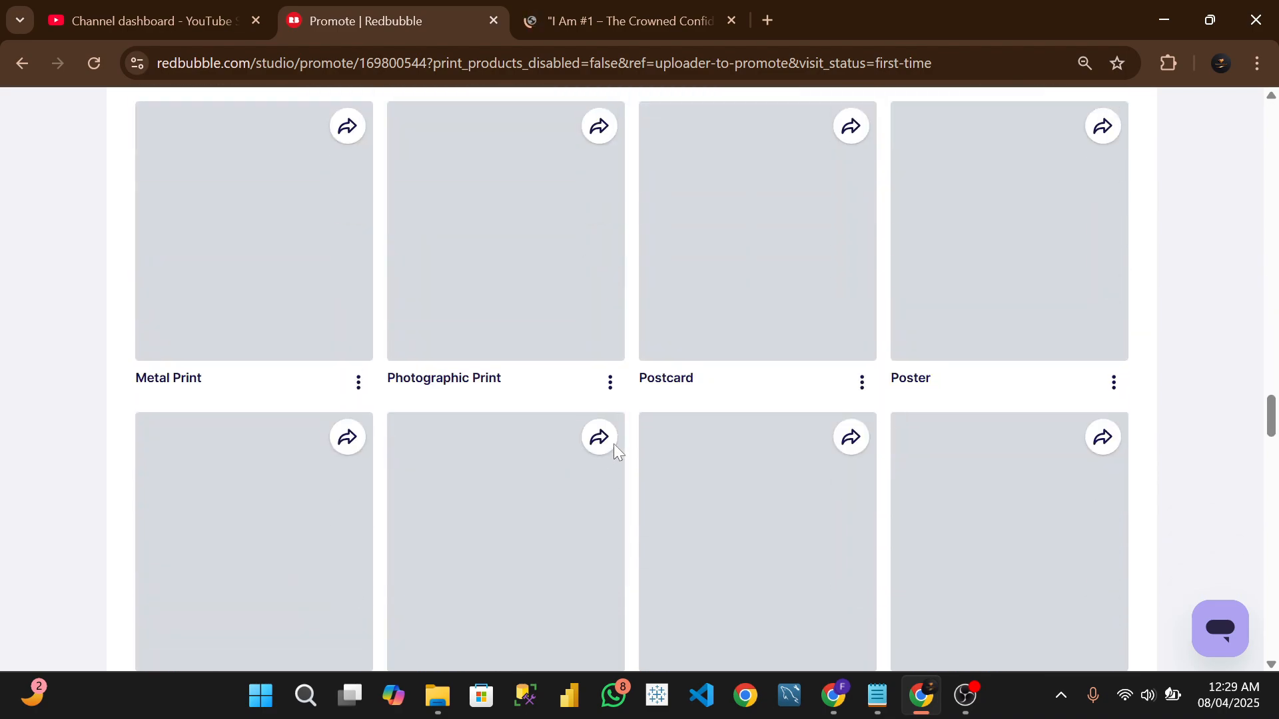
scroll(614, 444, "up", 5)
scroll(613, 444, "up", 10)
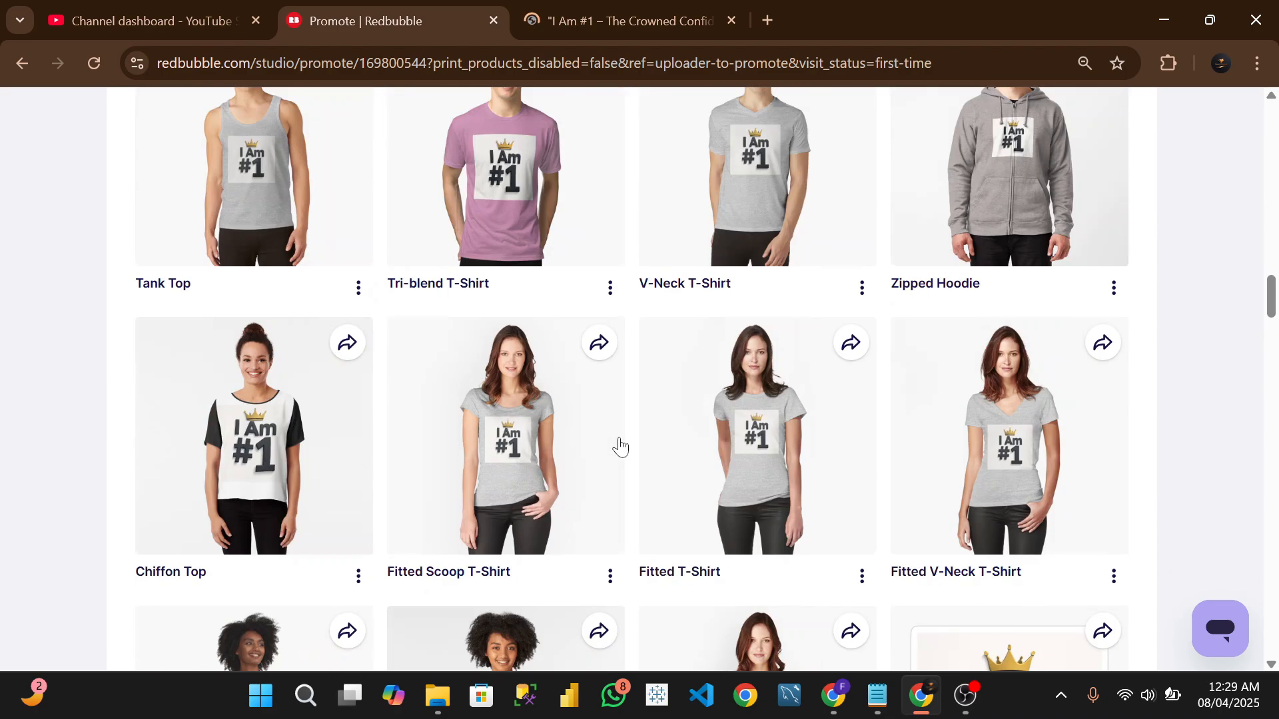
Review the design's product previews on the promotion page, from the clothing and phone cases through wall art to home, kids and bag items.
scroll(626, 438, "up", 12)
scroll(626, 438, "down", 16)
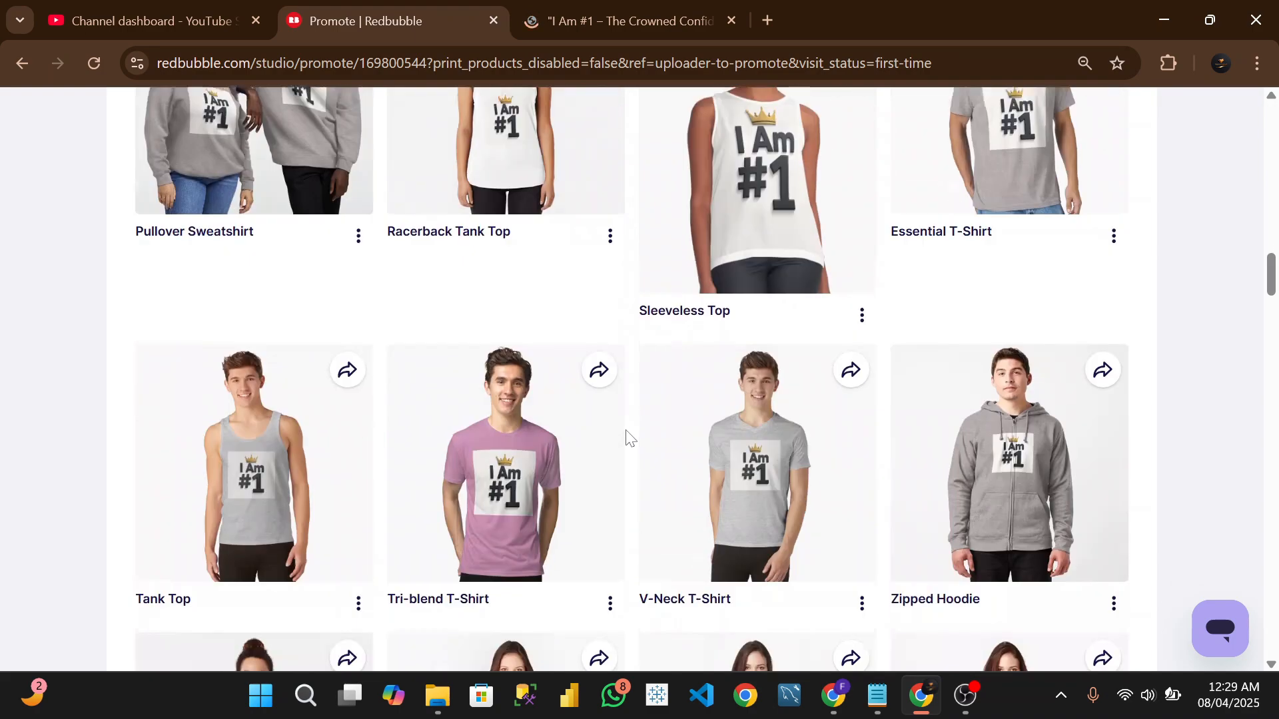
scroll(541, 349, "down", 3)
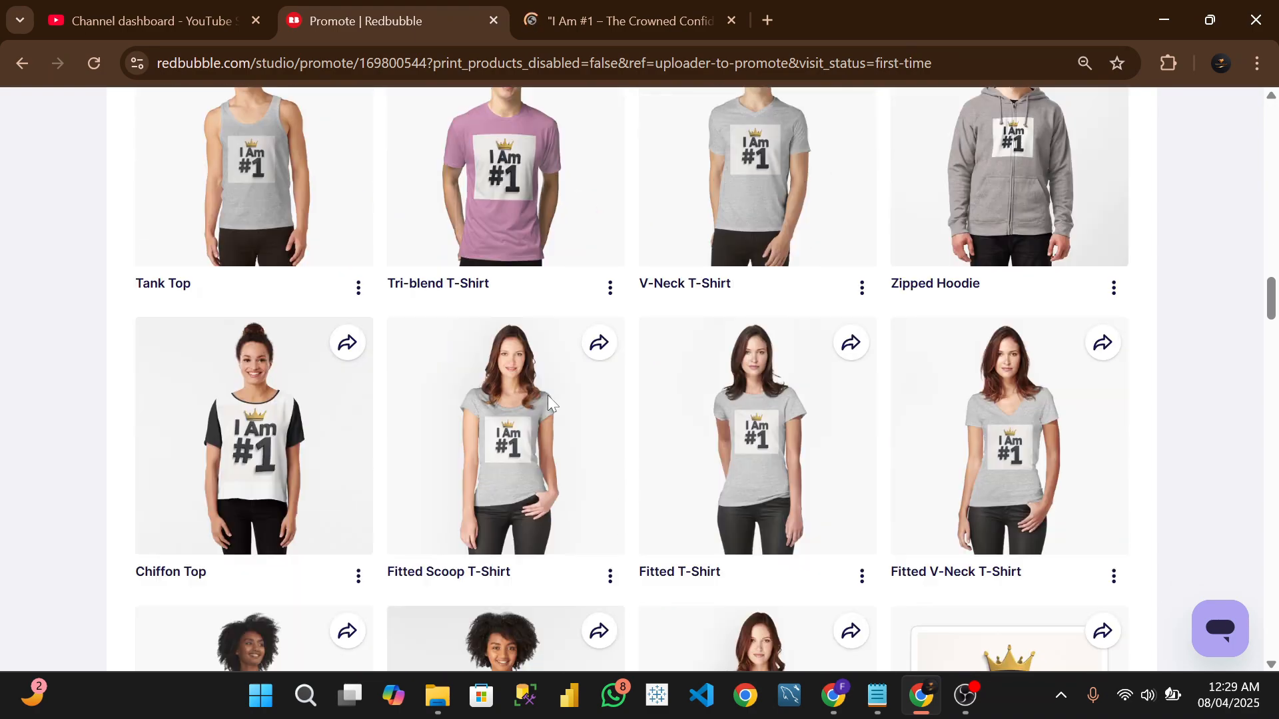
scroll(608, 359, "down", 18)
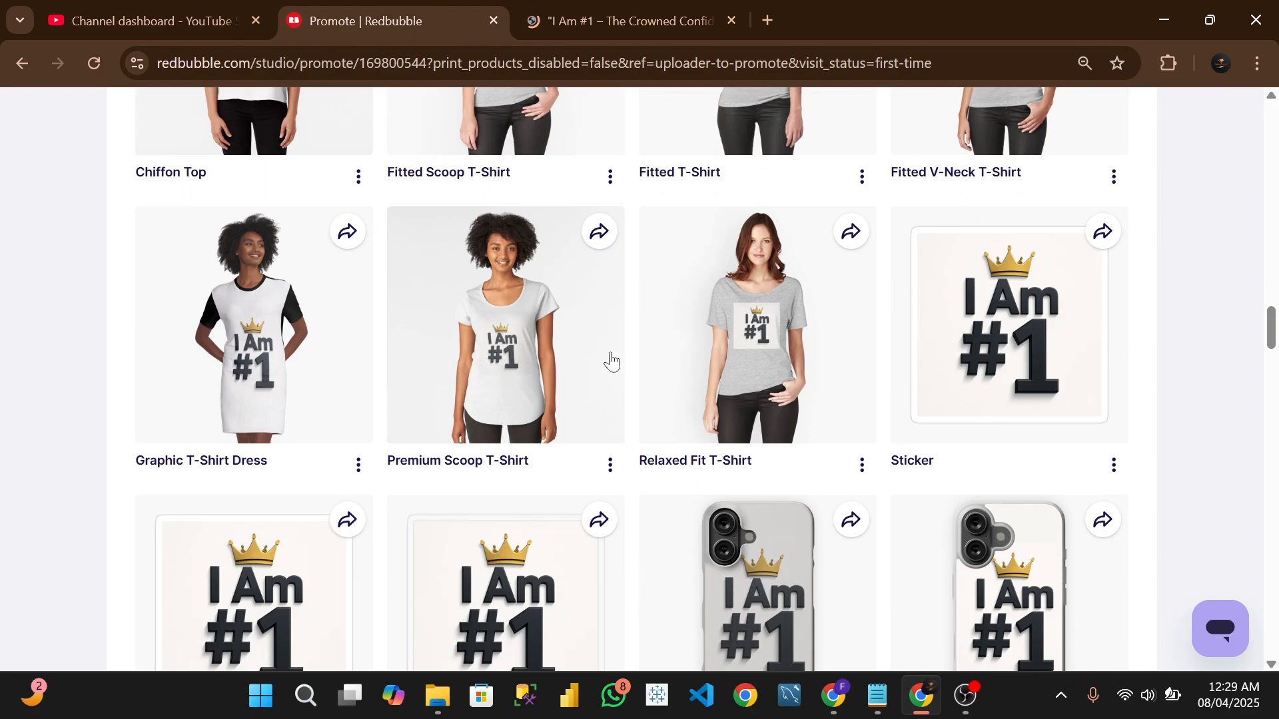
scroll(310, 355, "down", 3)
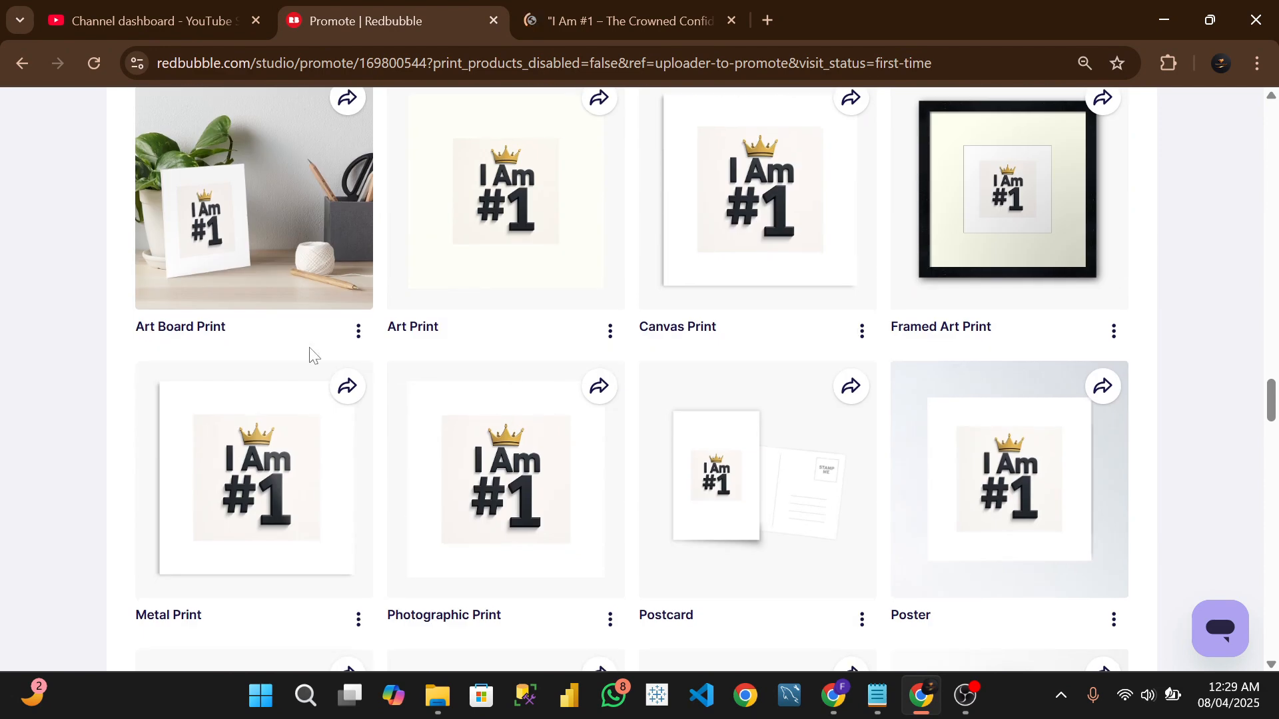
scroll(562, 434, "down", 9)
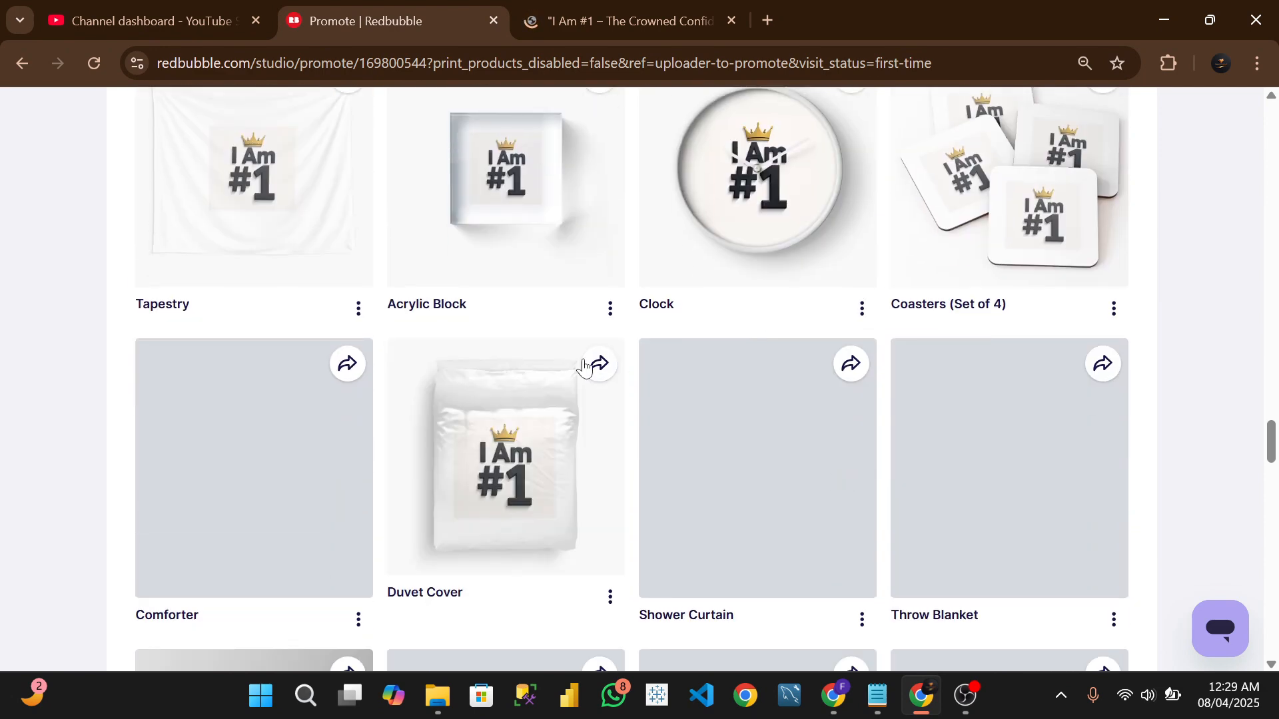
scroll(358, 350, "down", 3)
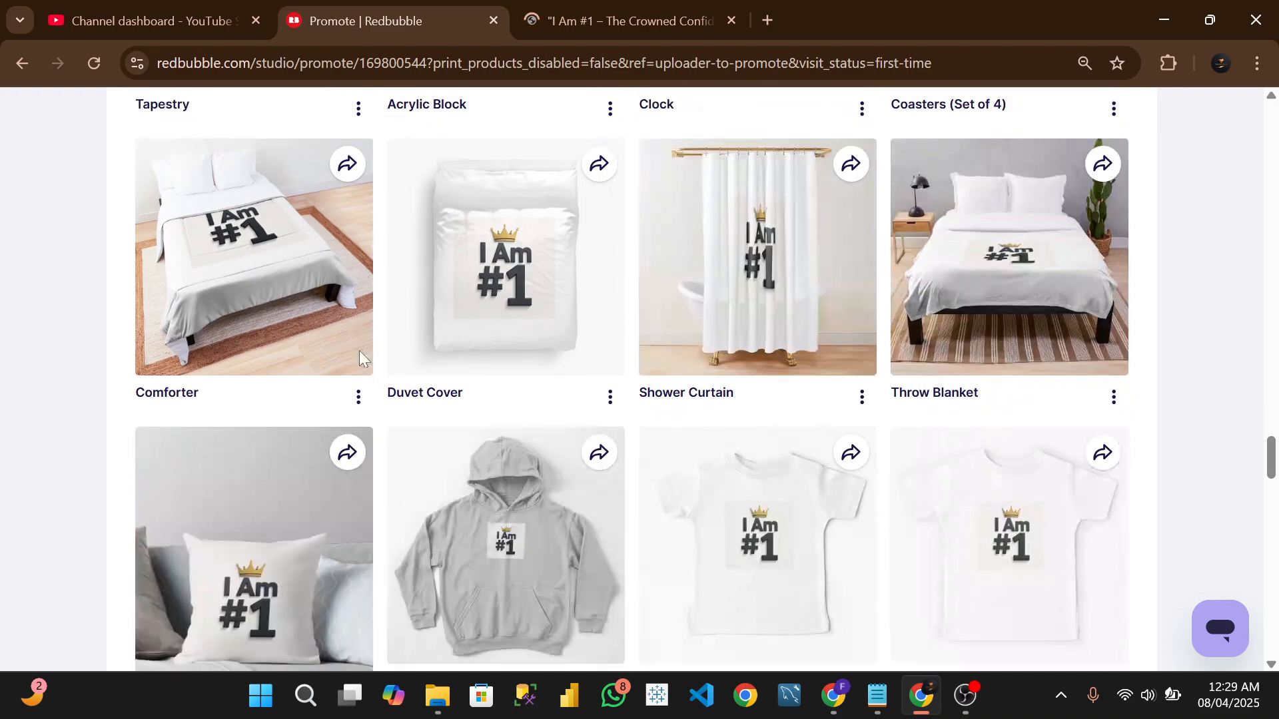
scroll(360, 350, "down", 4)
scroll(372, 379, "down", 5)
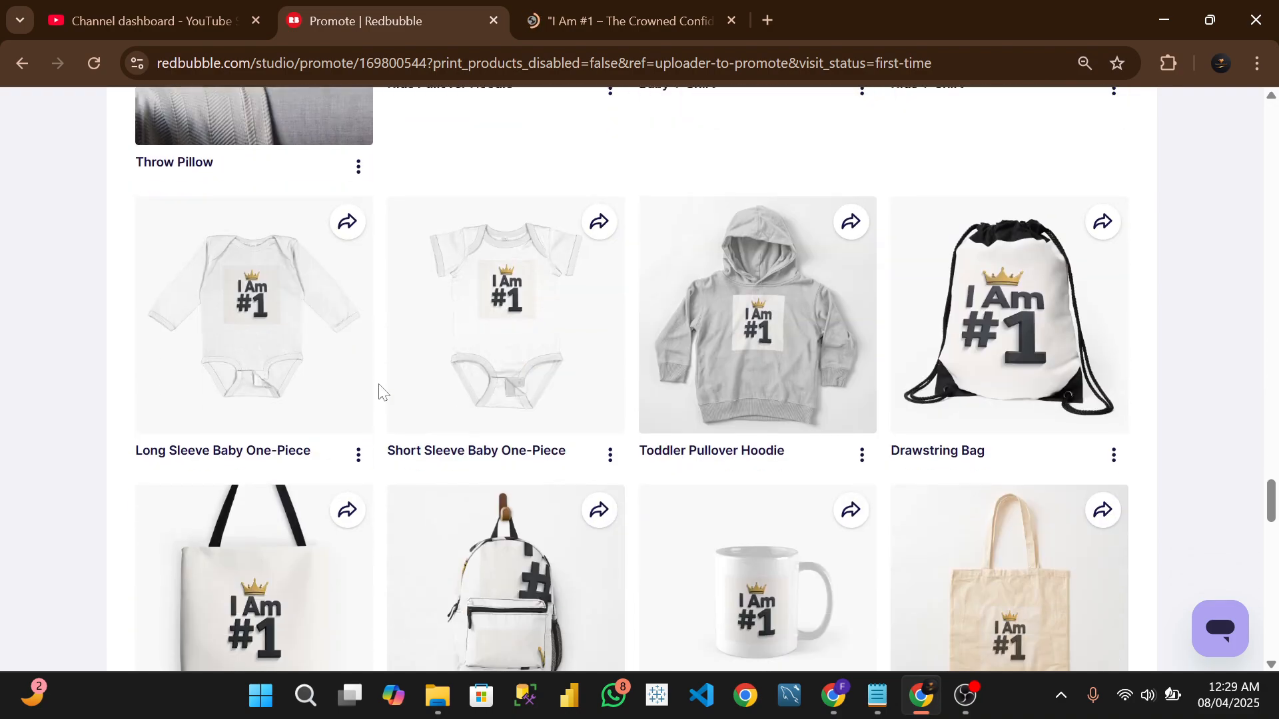
scroll(413, 408, "down", 11)
scroll(417, 409, "up", 15)
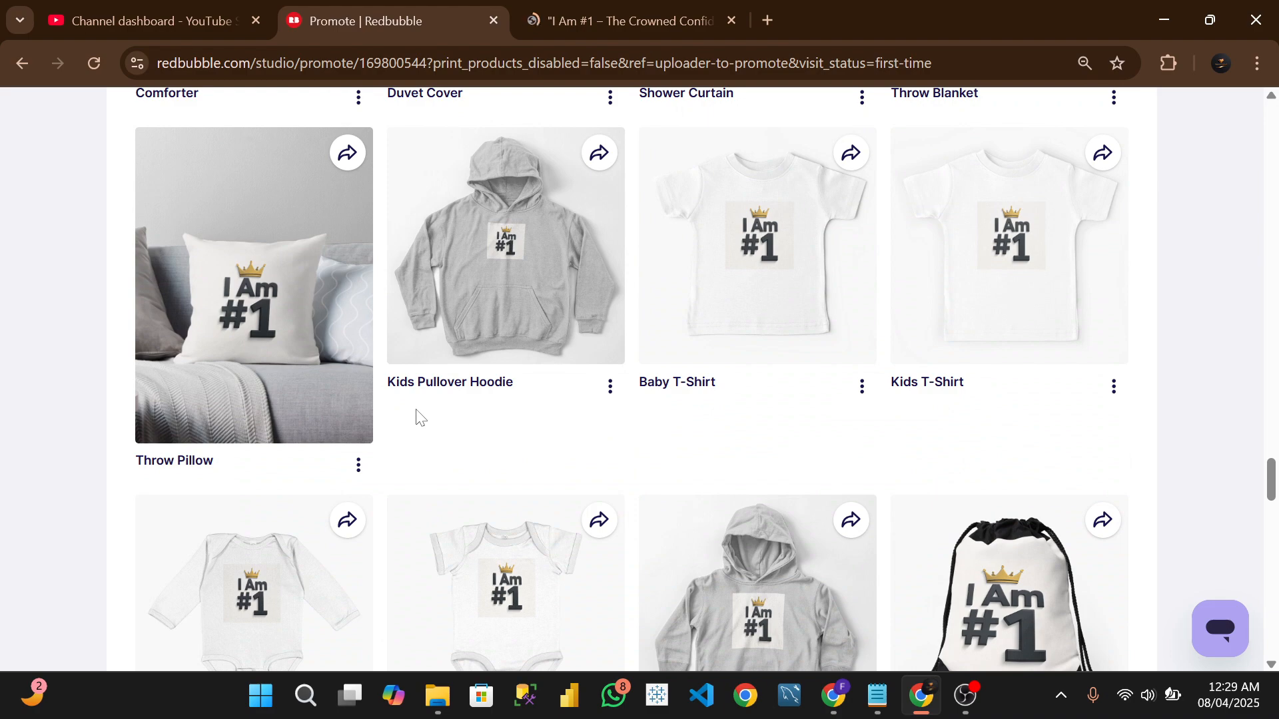
scroll(4, 442, "up", 20)
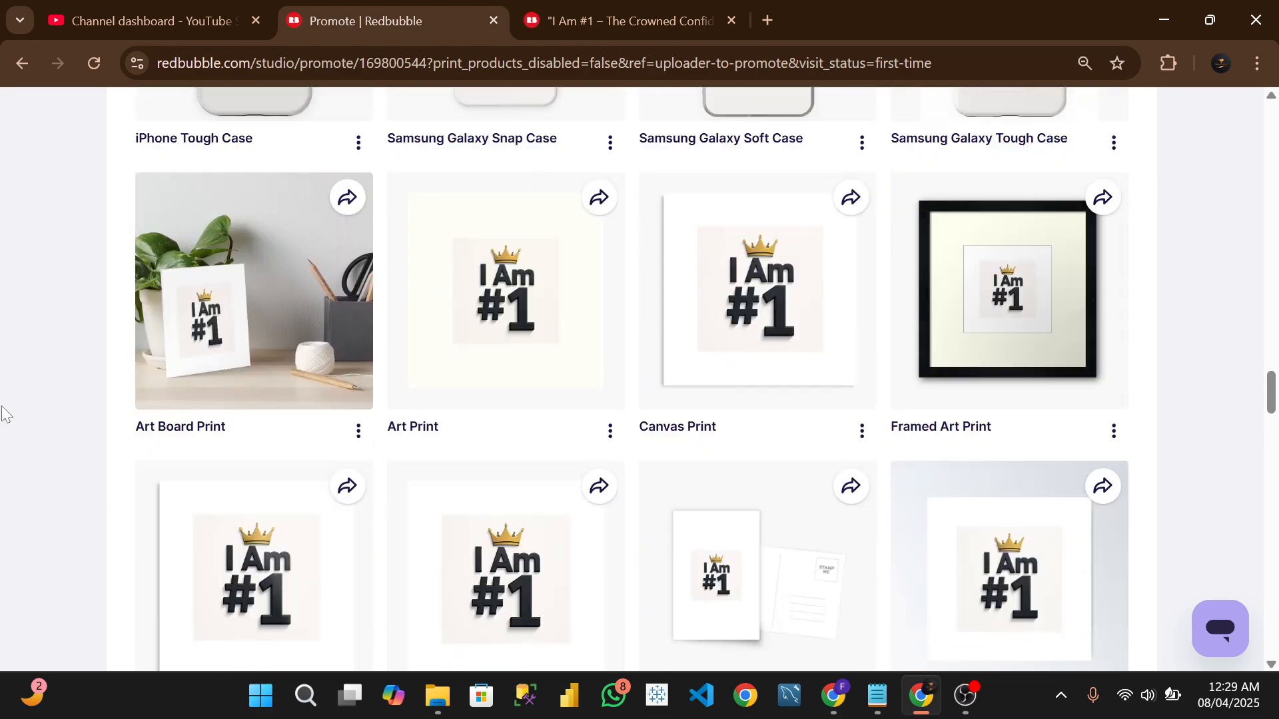
scroll(65, 122, "up", 6)
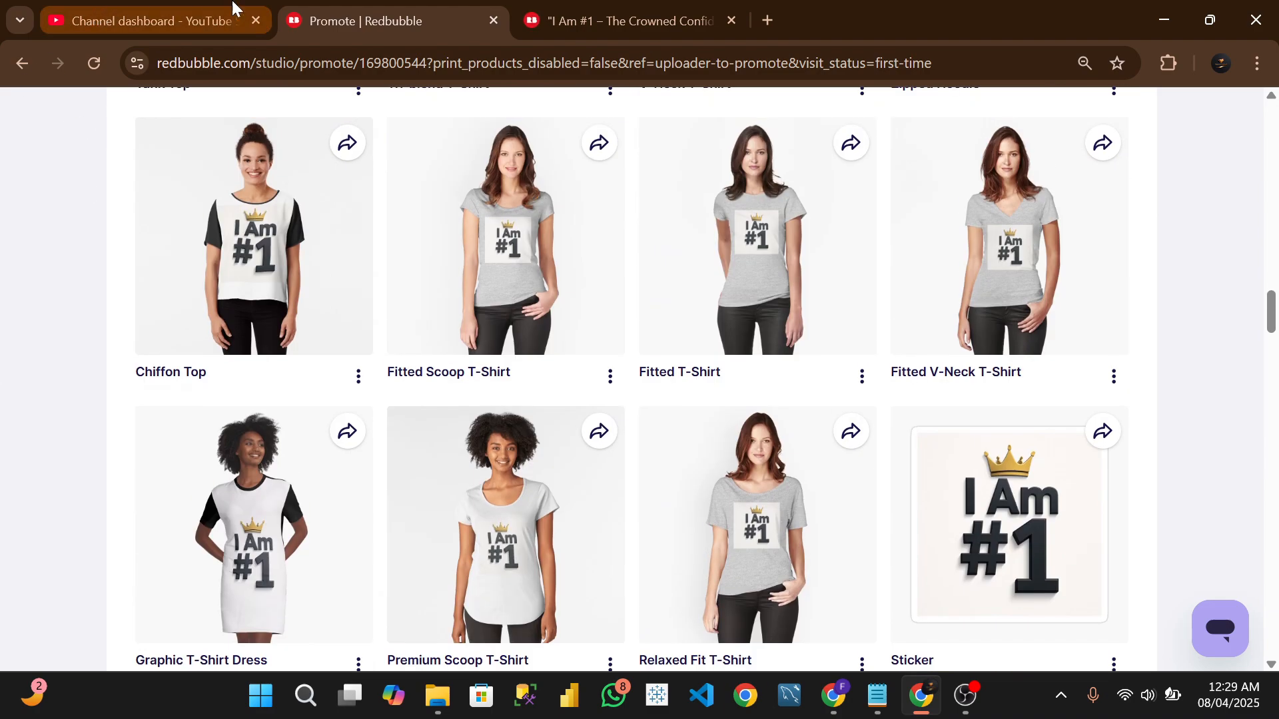
Switch to the iPhone case product page, open the account's portfolio management and locate the "I Am #1 – The Crowned Confidence" work.
left_click(569, 8)
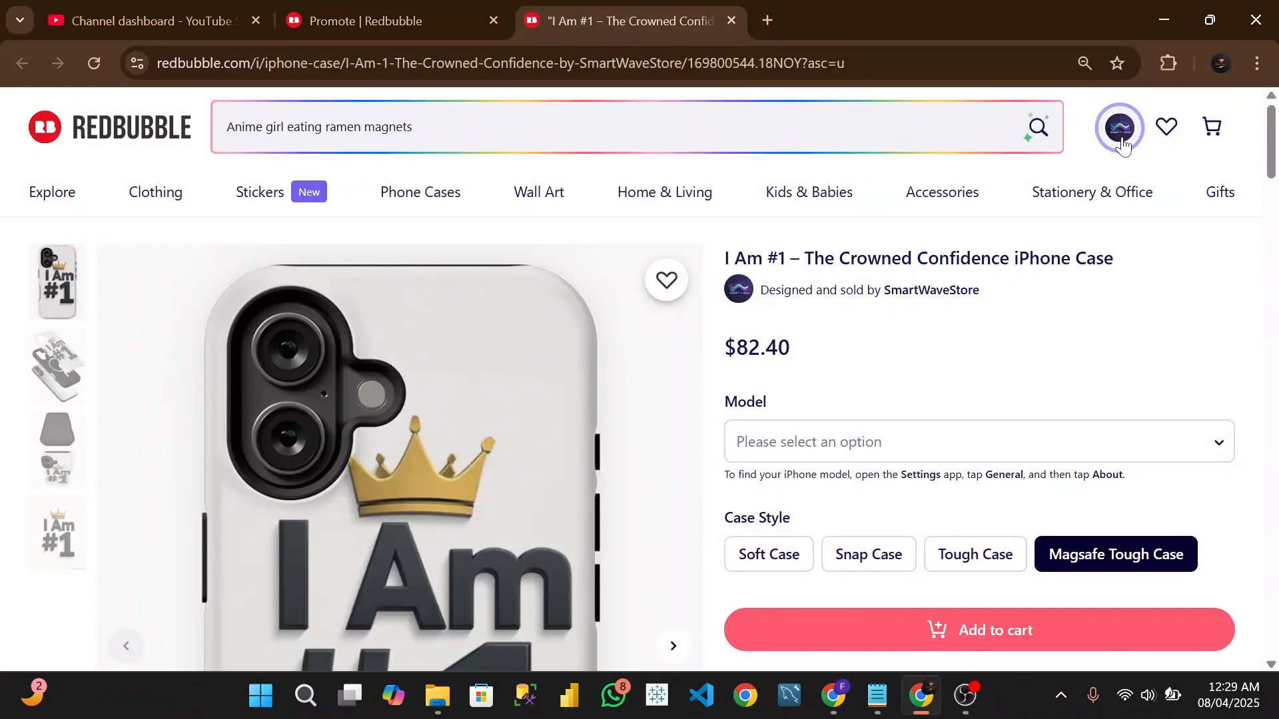
mouse_move(1123, 145)
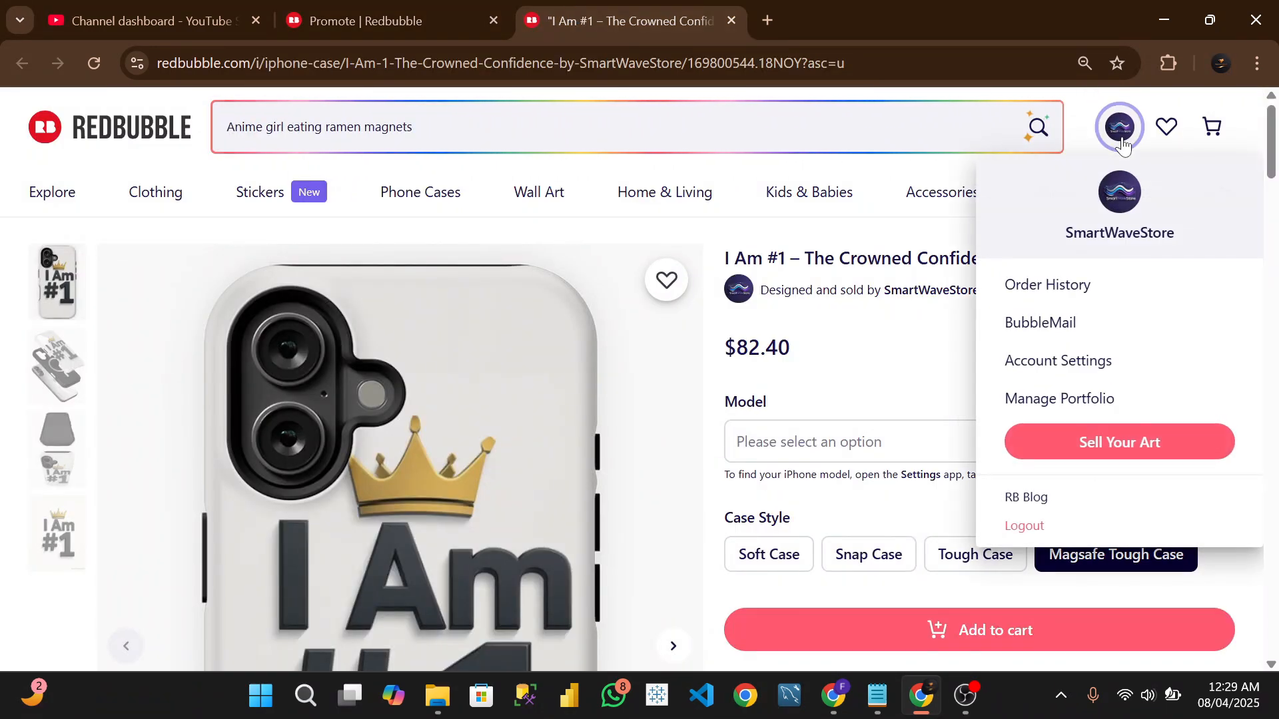
left_click(1073, 410)
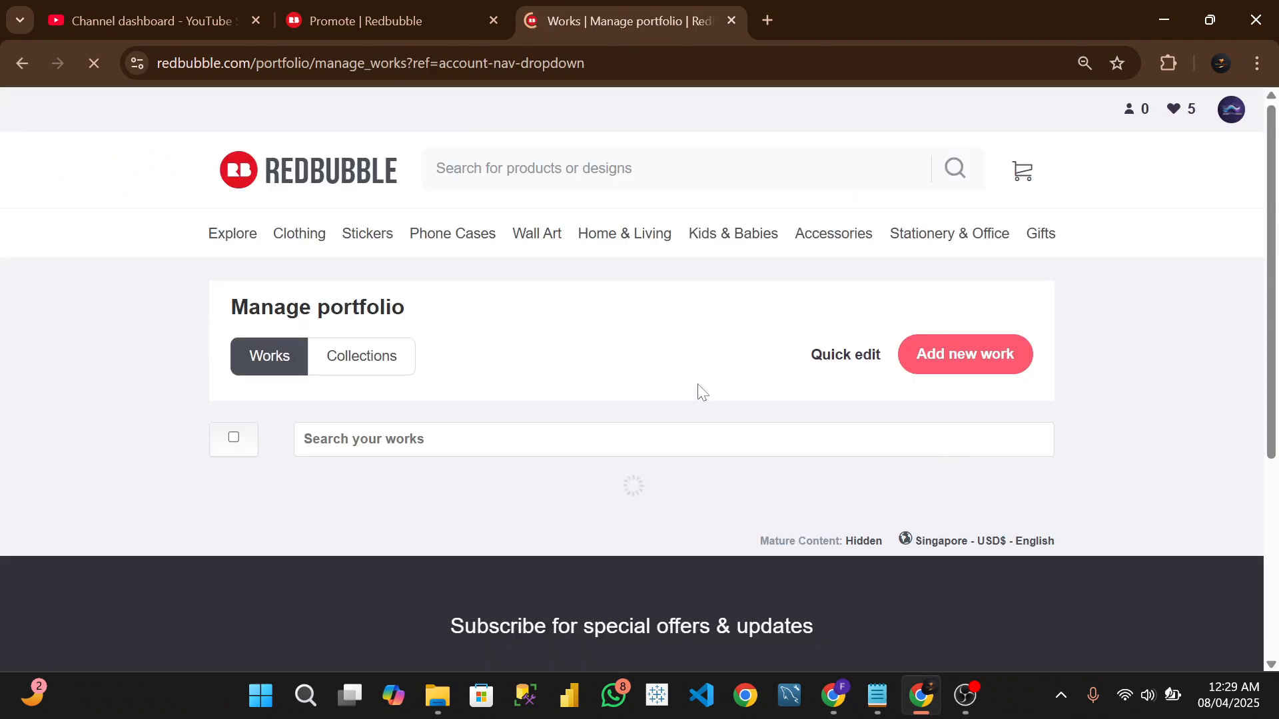
scroll(431, 399, "down", 5)
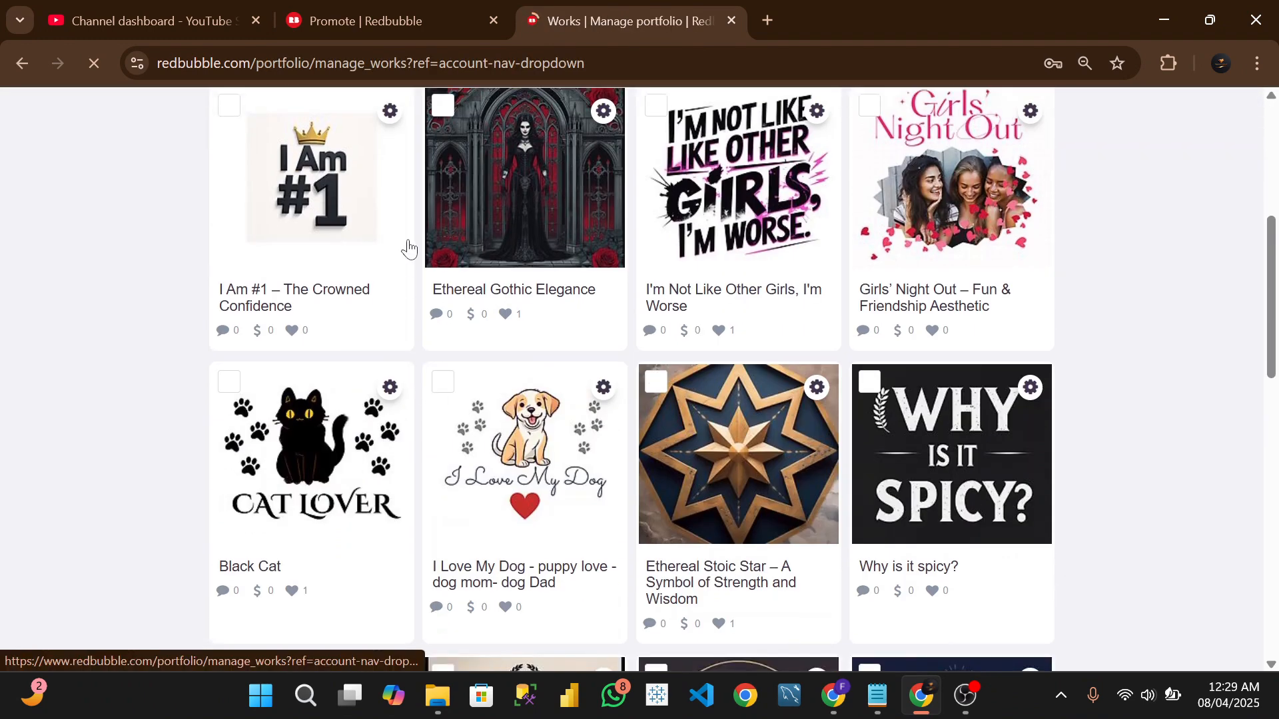
scroll(326, 247, "up", 3)
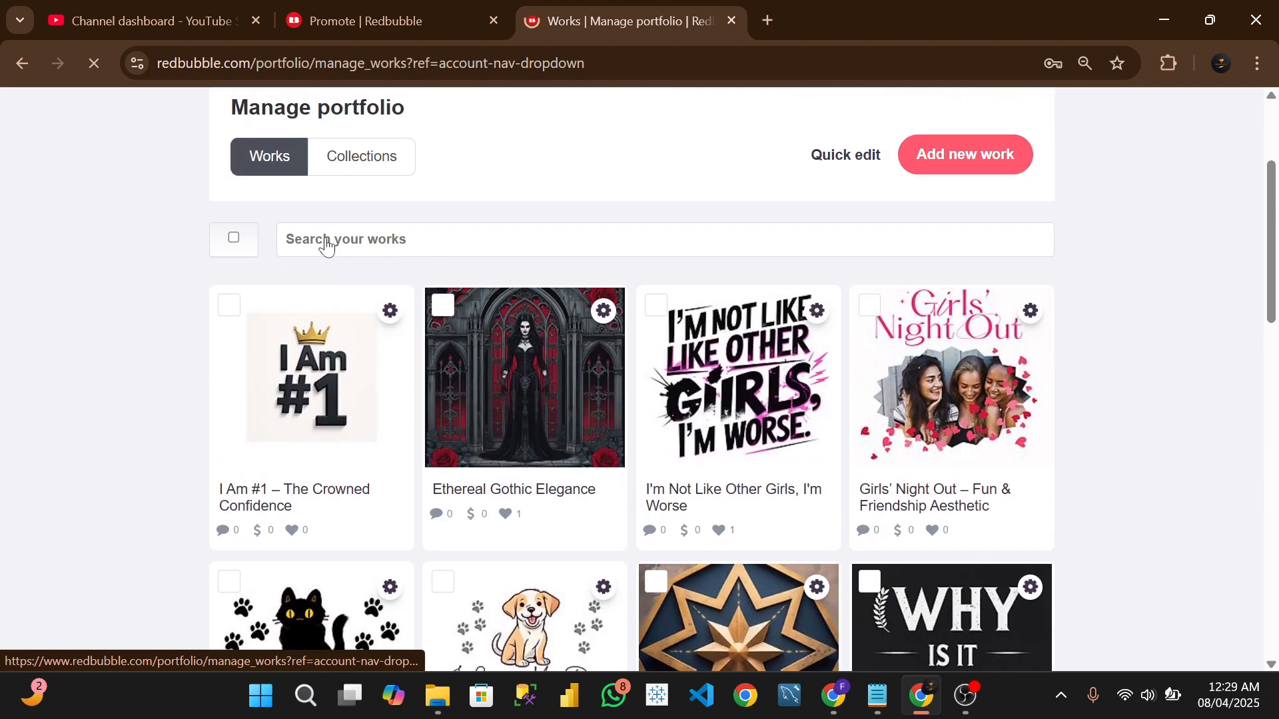
scroll(326, 266, "down", 2)
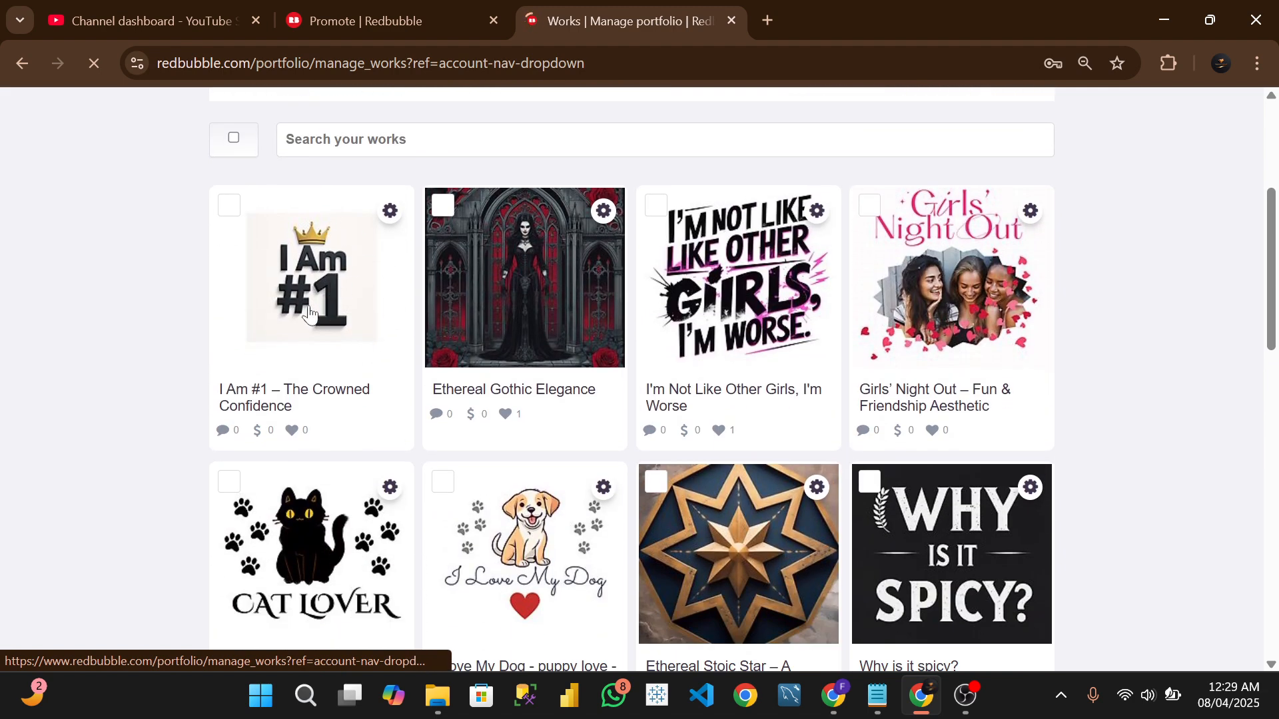
Inspect the management options available for the "I Am #1 – The Crowned Confidence" work, then dismiss them without choosing any.
left_click(390, 213)
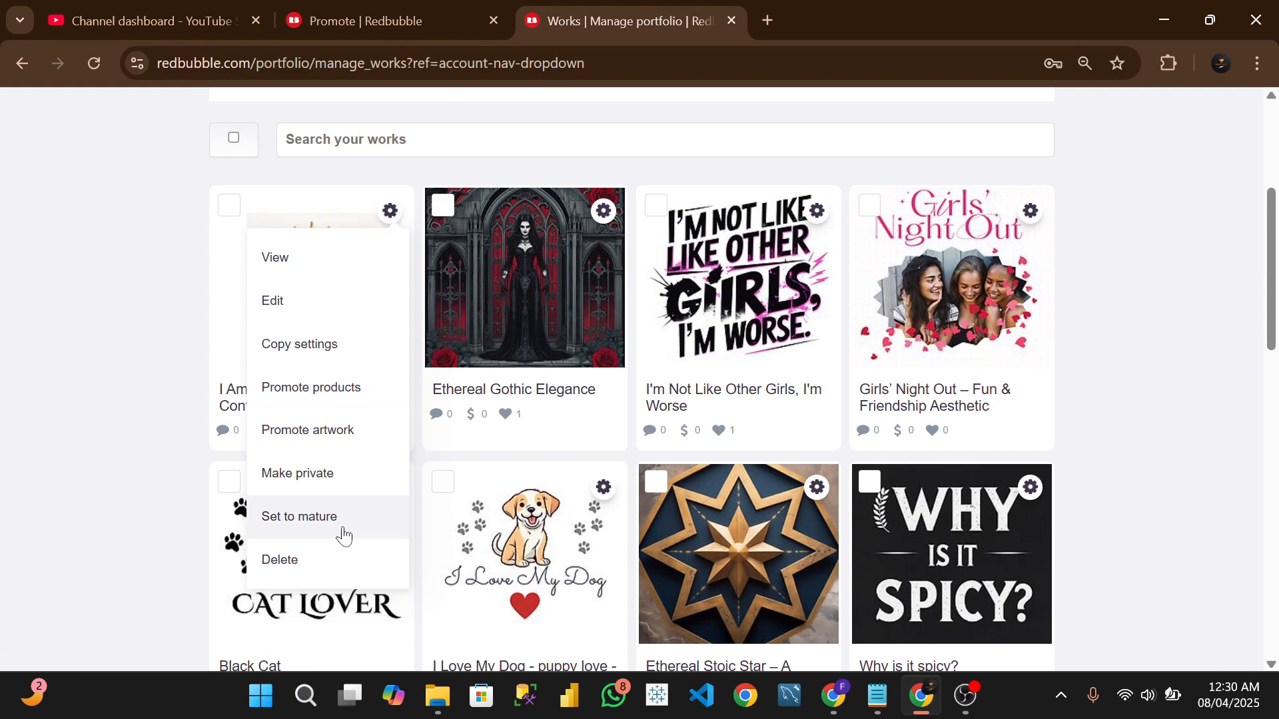
left_click(160, 284)
left_click(391, 211)
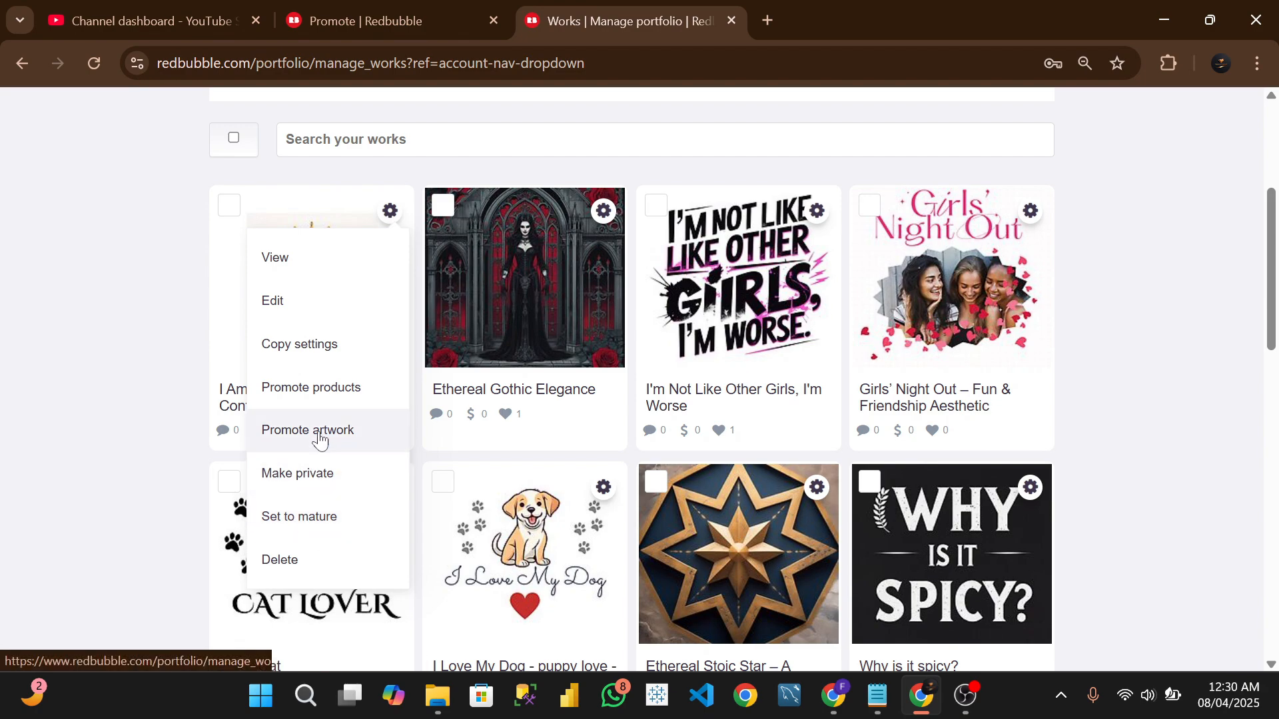
left_click(216, 273)
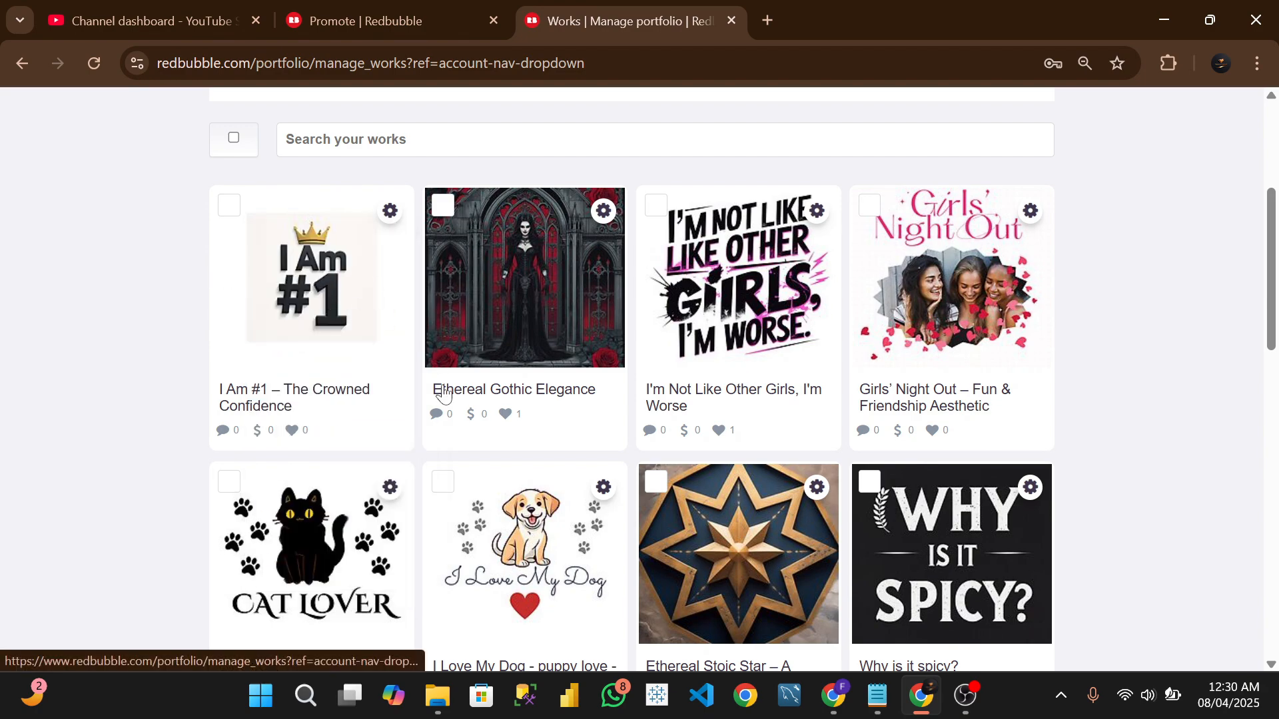
Look through all the works in the portfolio, from the newest upload down to "Faith Over Fear.".
scroll(446, 459, "up", 5)
scroll(562, 380, "down", 5)
scroll(626, 367, "down", 4)
scroll(633, 375, "up", 9)
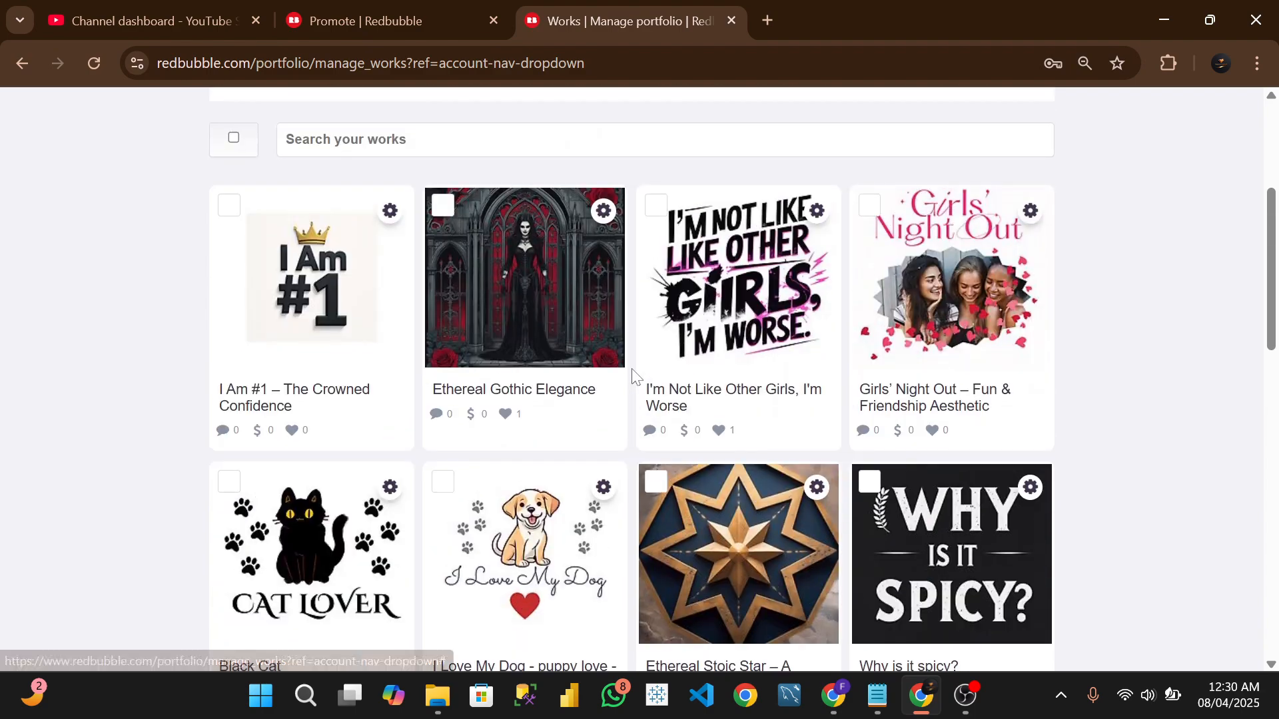
scroll(645, 345, "down", 4)
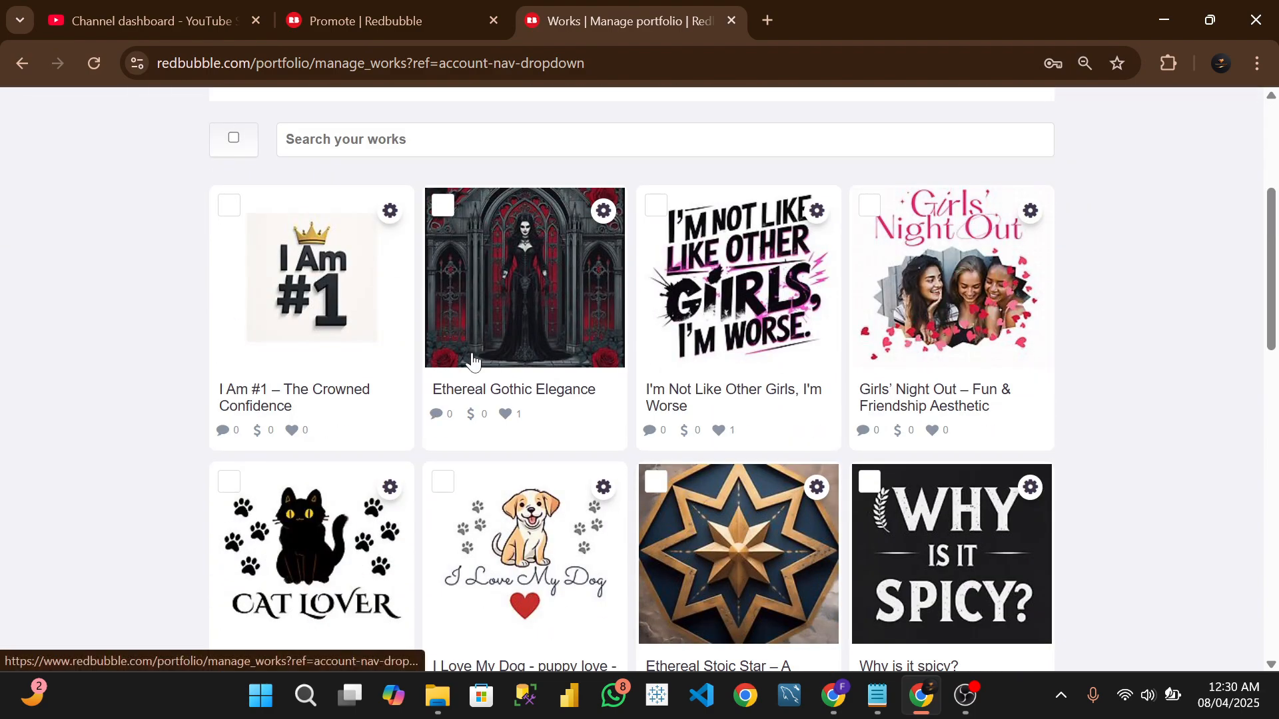
scroll(473, 363, "up", 4)
scroll(473, 363, "down", 10)
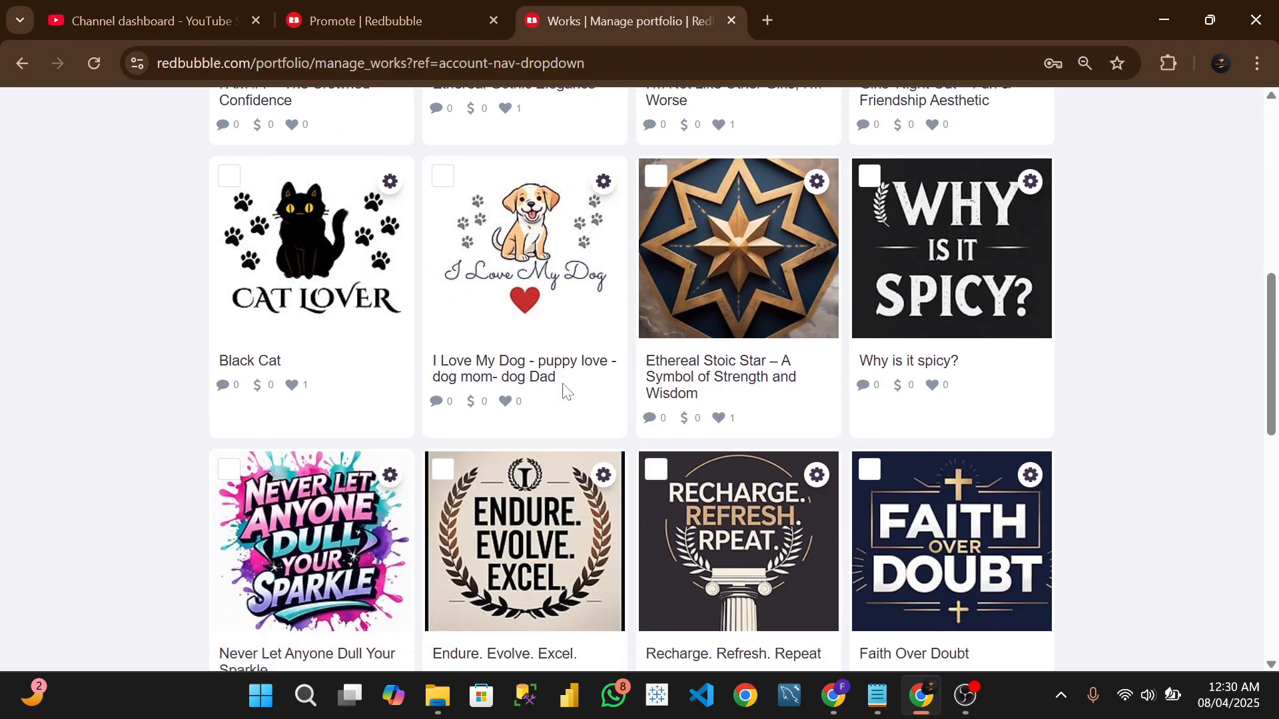
scroll(565, 394, "up", 12)
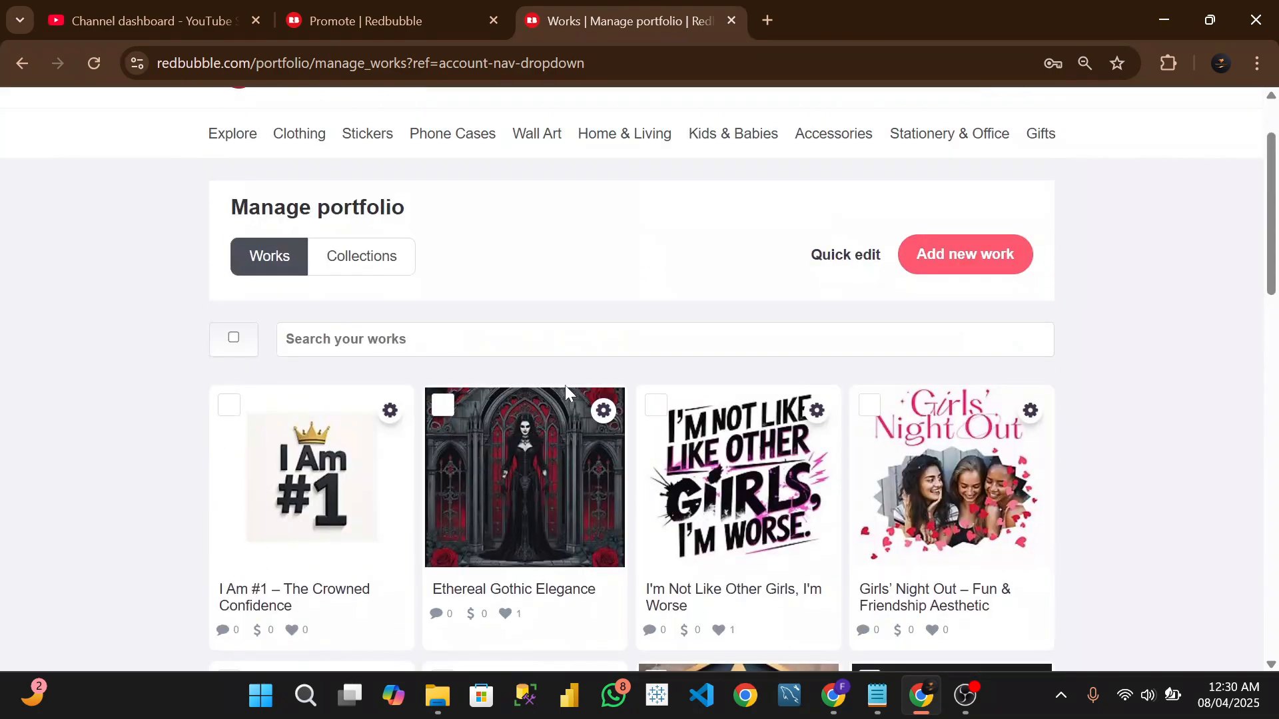
scroll(565, 394, "down", 5)
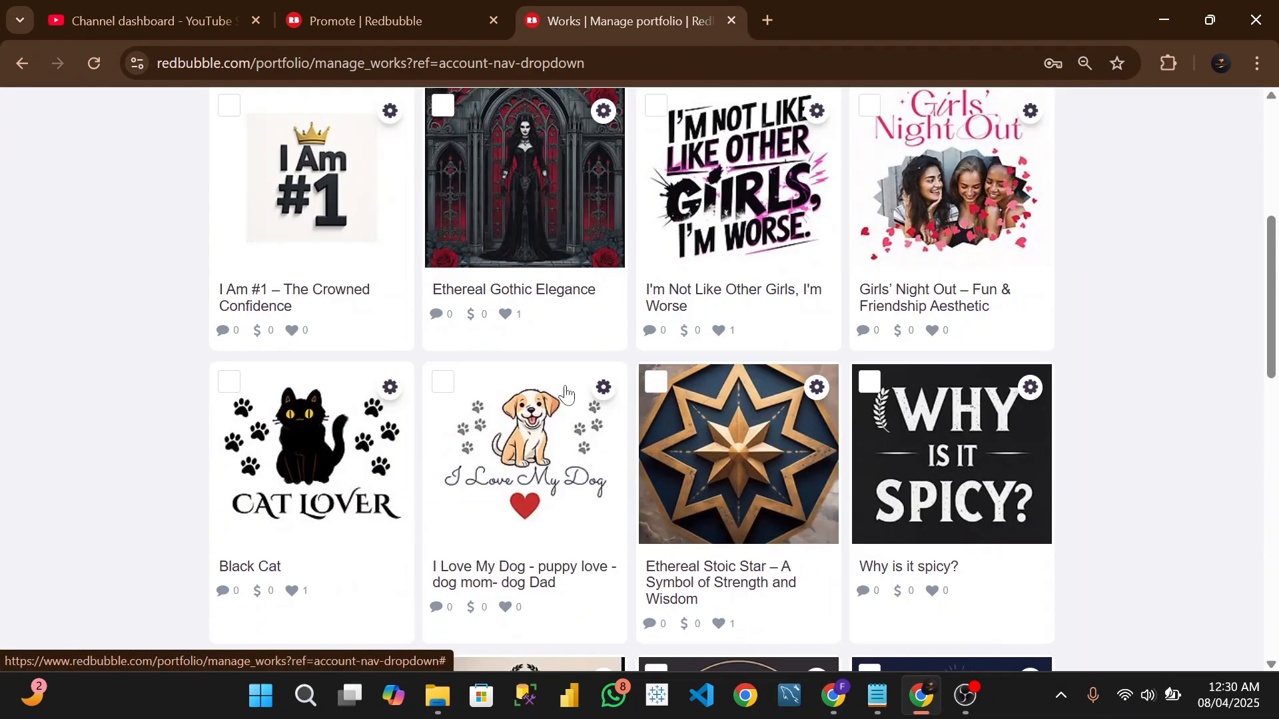
scroll(565, 394, "down", 11)
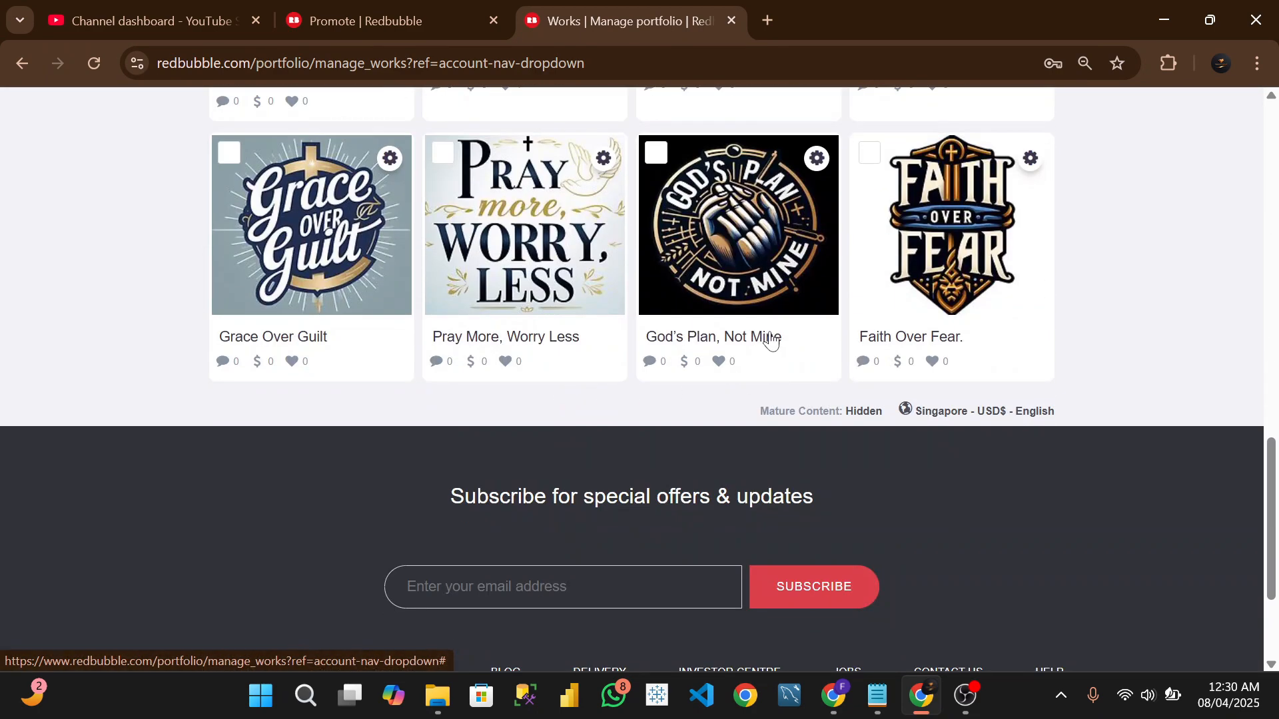